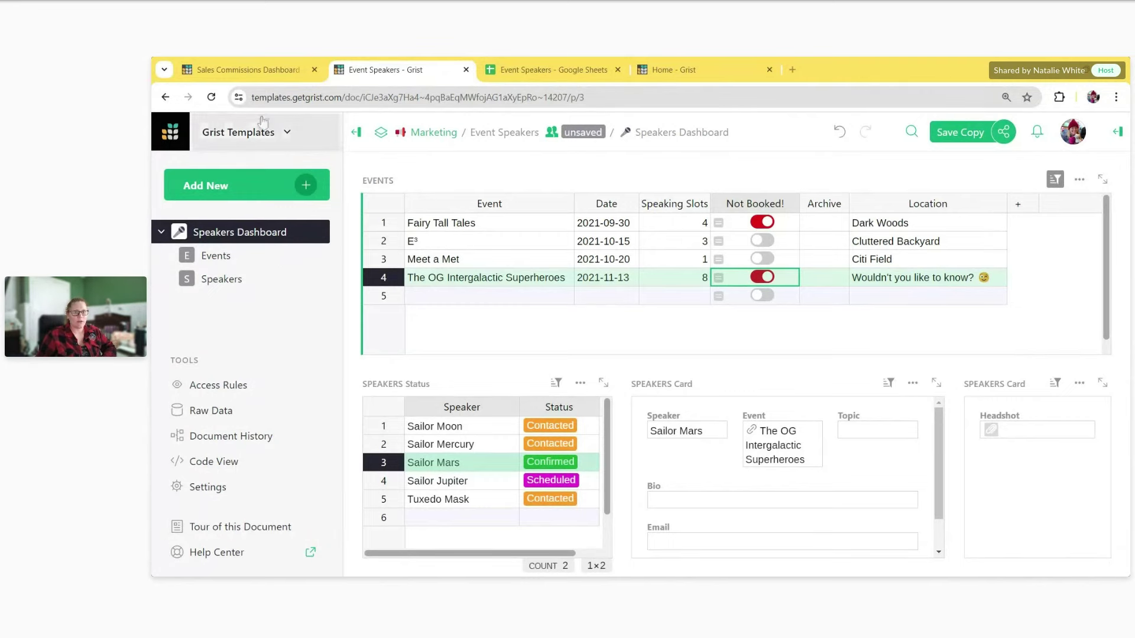
# Step: Widen the Markdown Template column in the Sales Commissions Dashboard's expanded Sales Markdown table and inspect the Total Sales formula
pyautogui.click(260, 71)
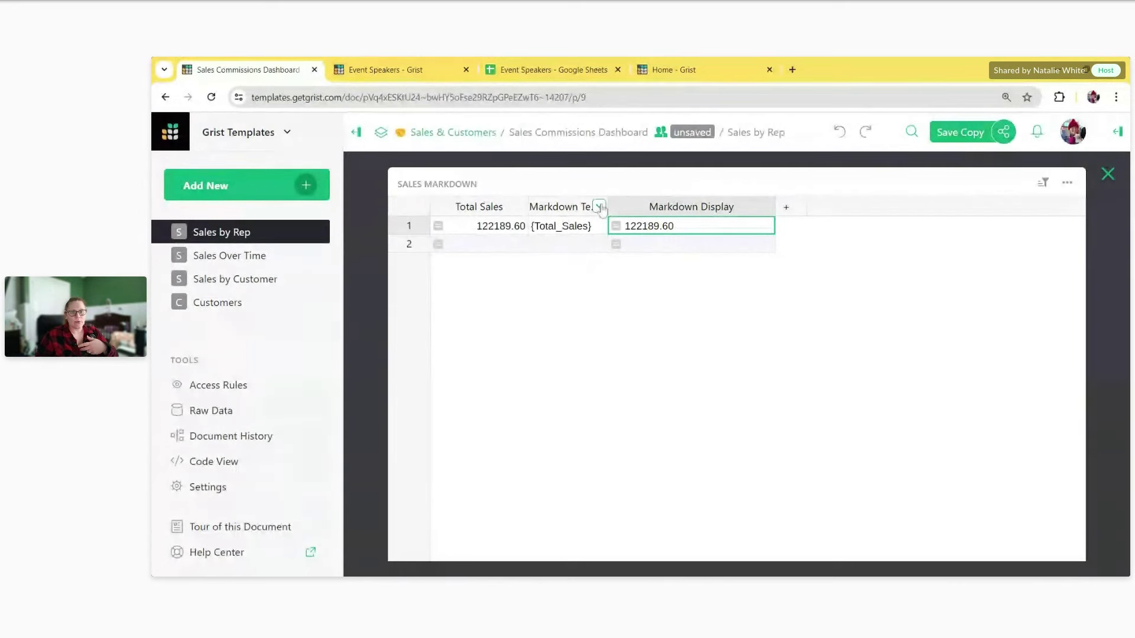
pyautogui.moveTo(608, 205); pyautogui.dragTo(641, 205)
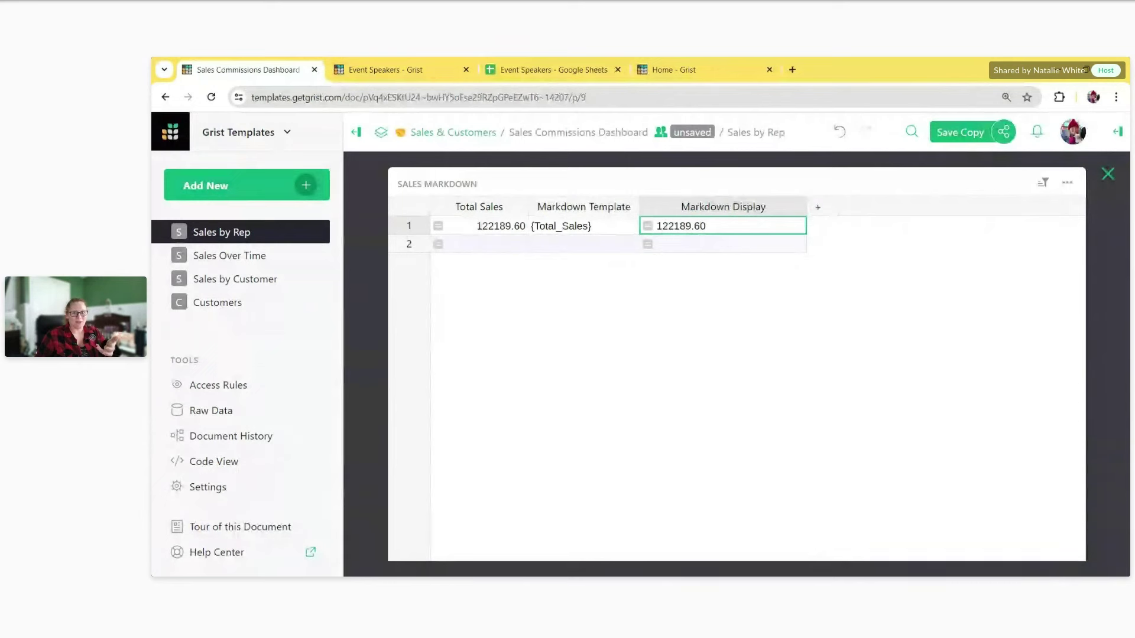
pyautogui.doubleClick(475, 227)
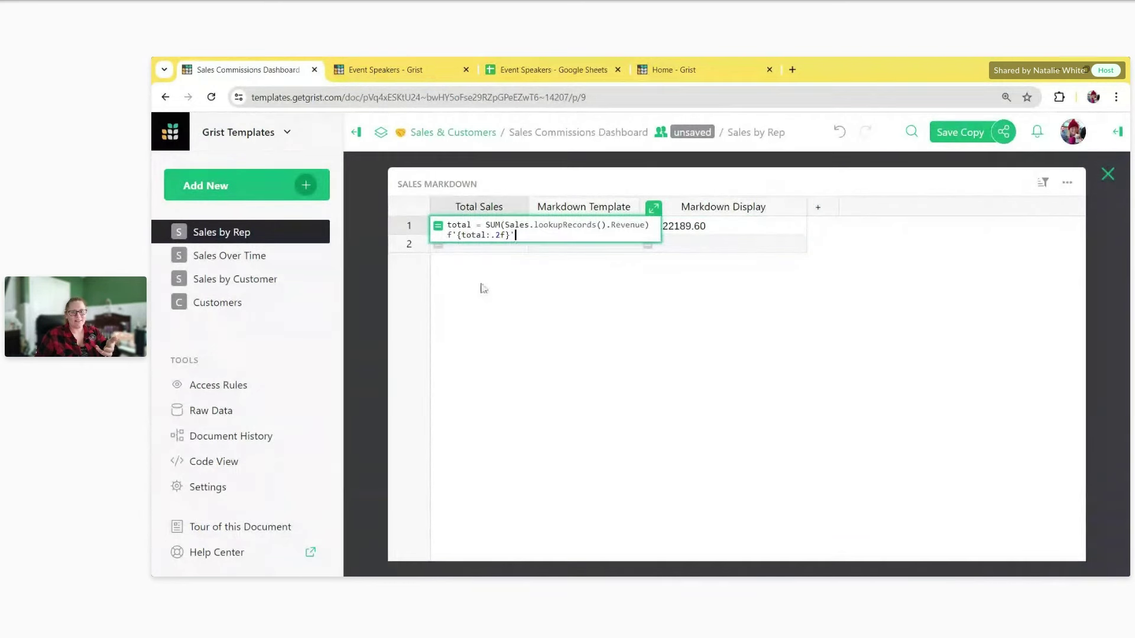
pyautogui.moveTo(485, 225); pyautogui.dragTo(514, 236)
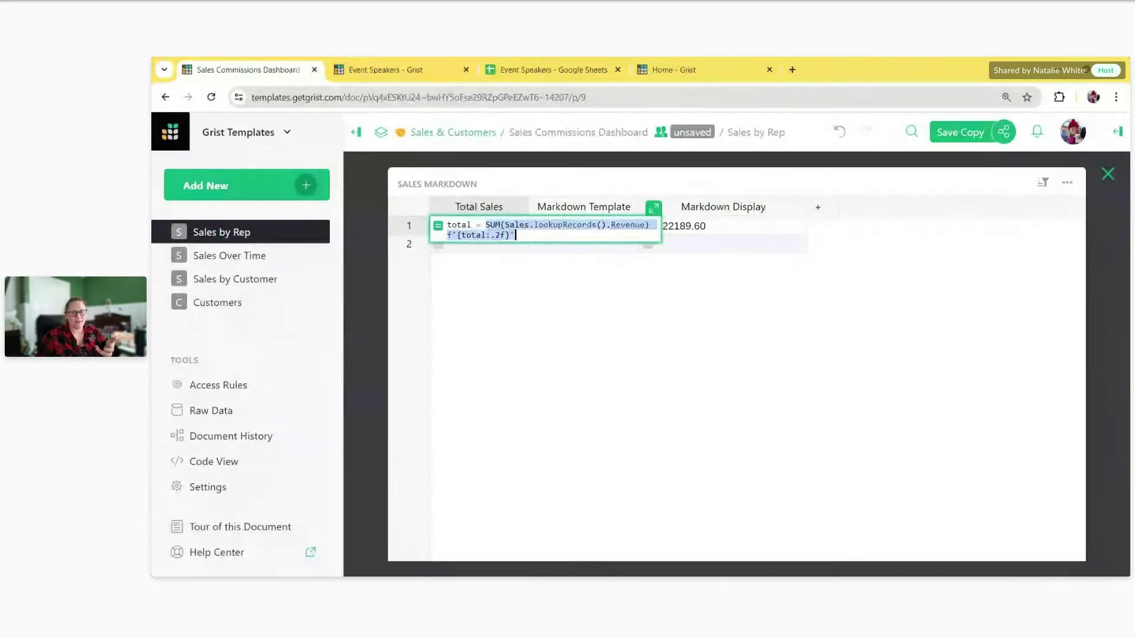
pyautogui.click(1107, 174)
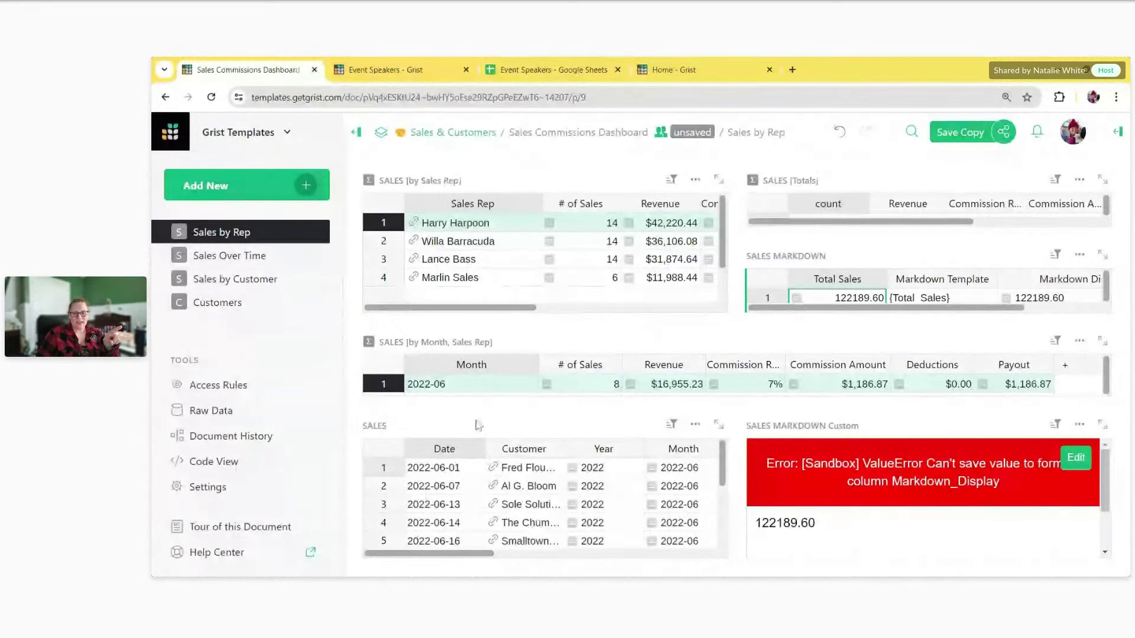
# Step: Review the expanded Sales table, and examine the SUM lookup and the number formatting line of the Total Sales formula in Sales Markdown
pyautogui.click(727, 423)
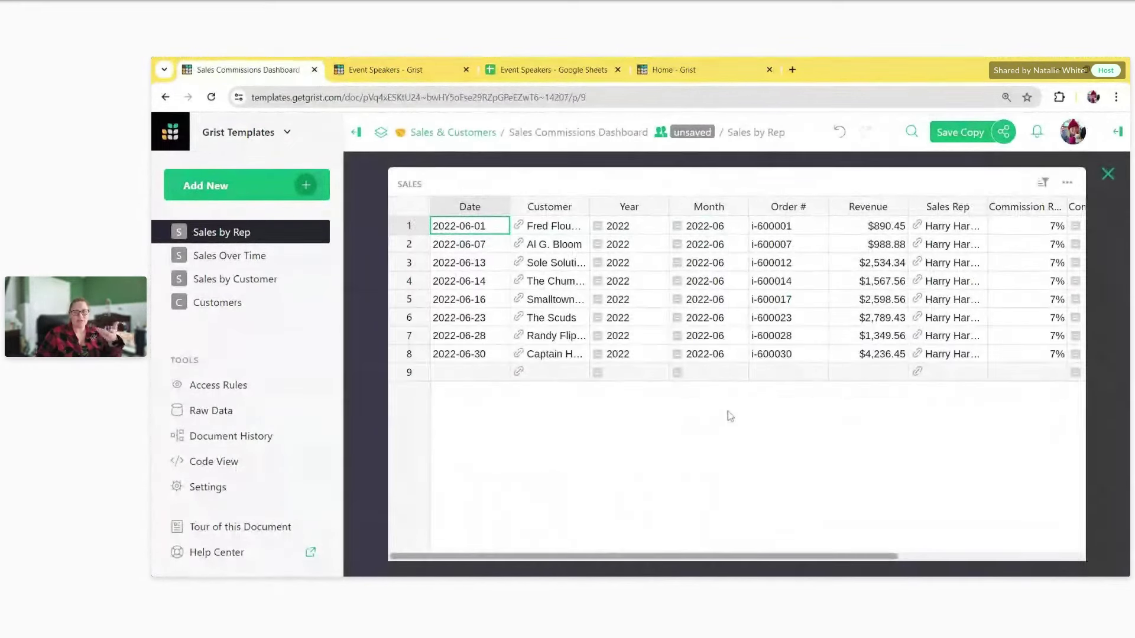
pyautogui.click(1107, 175)
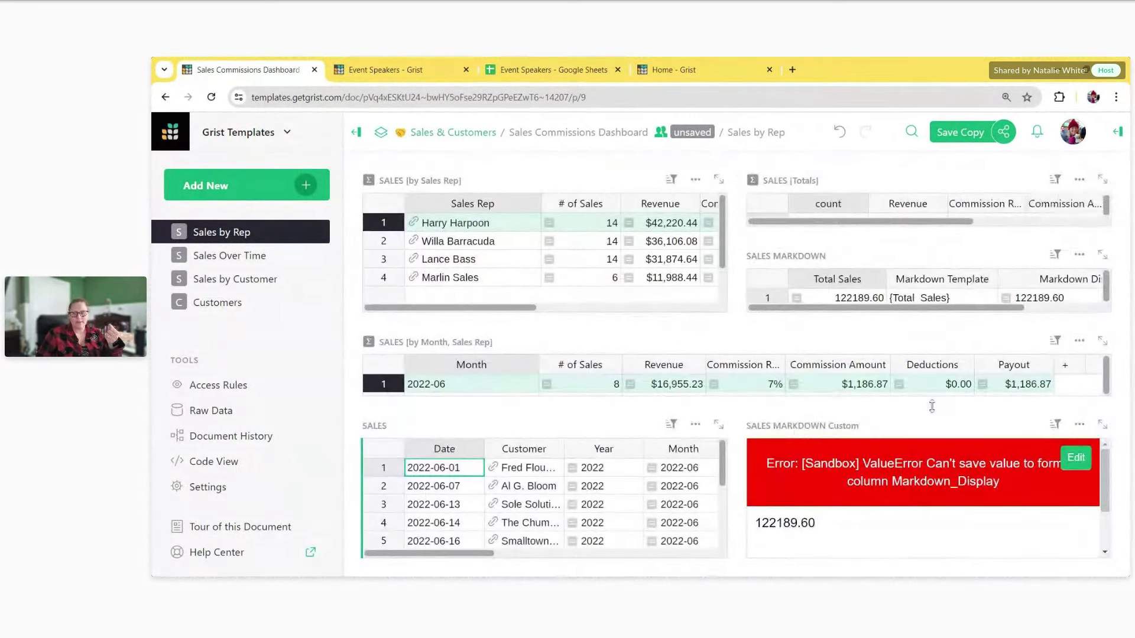
pyautogui.click(1102, 255)
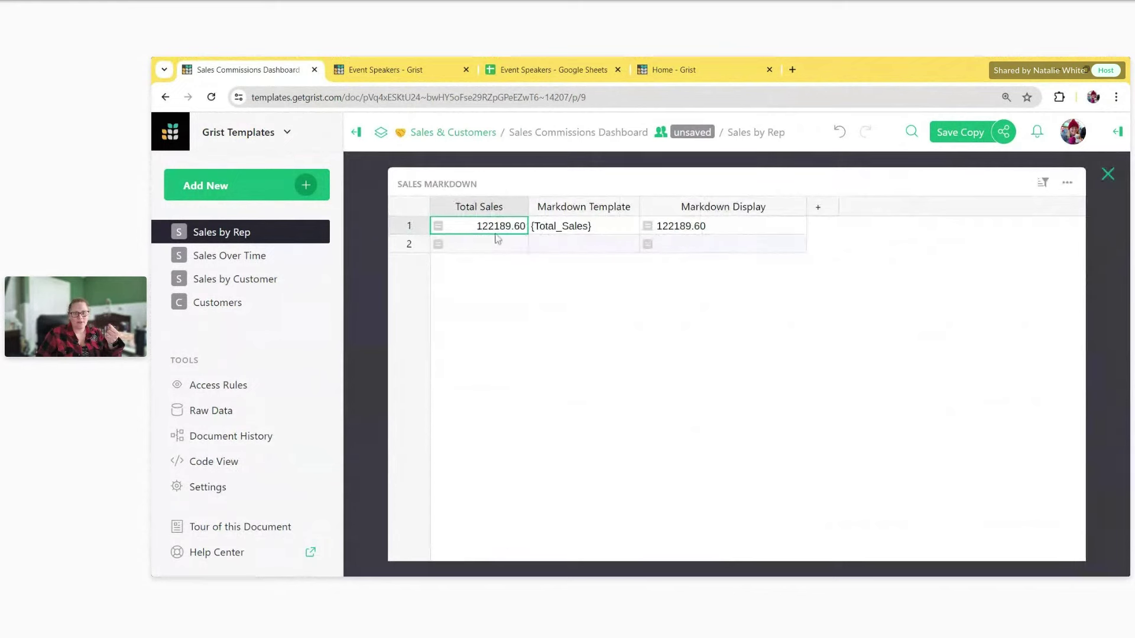
pyautogui.click(498, 245)
pyautogui.press('Return')
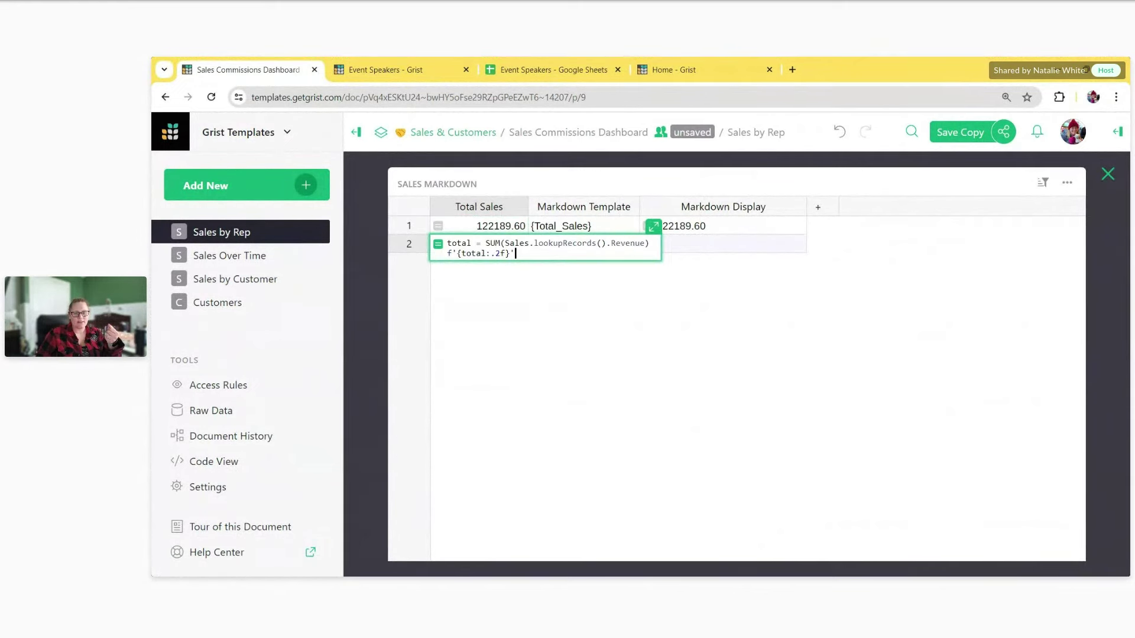
pyautogui.moveTo(504, 243); pyautogui.dragTo(650, 243)
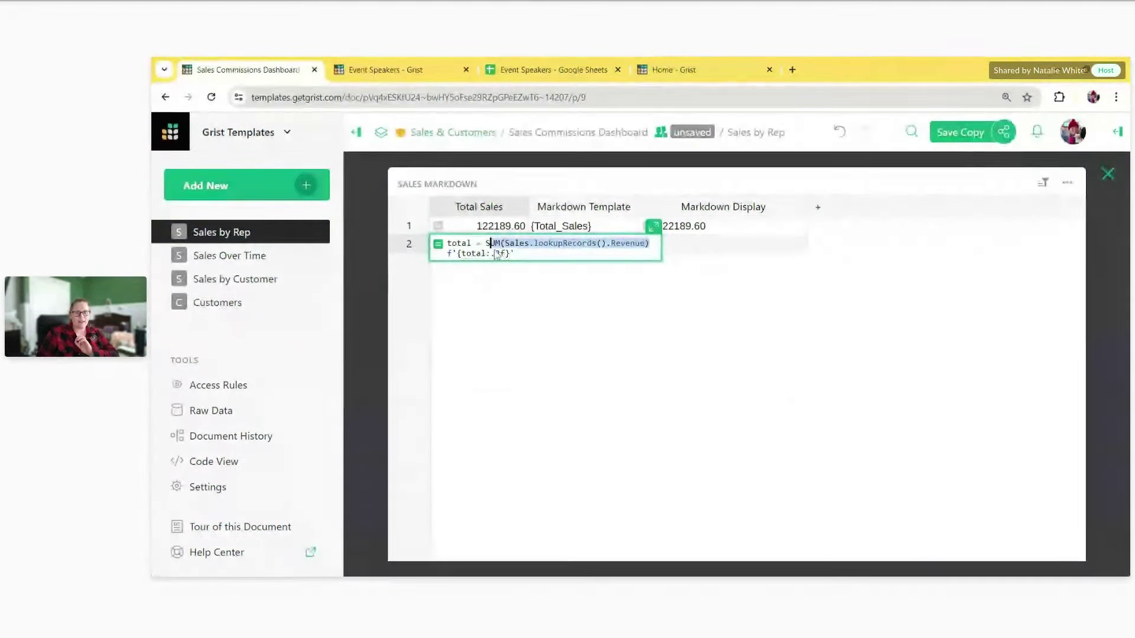
pyautogui.click(515, 253)
pyautogui.moveTo(515, 254); pyautogui.dragTo(446, 255)
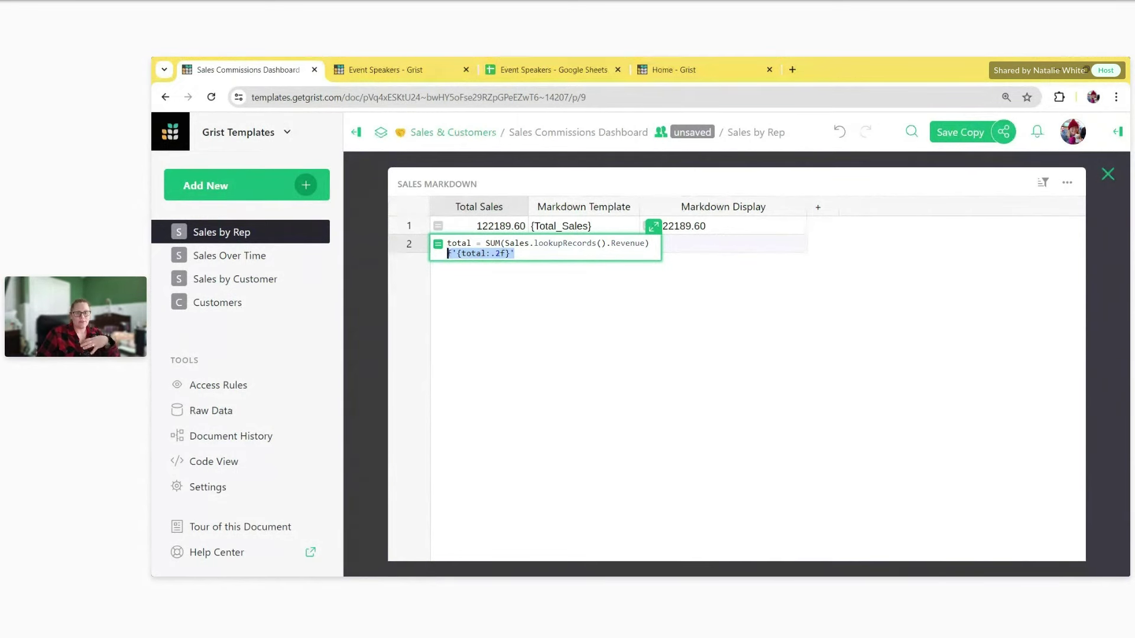
pyautogui.press('Escape')
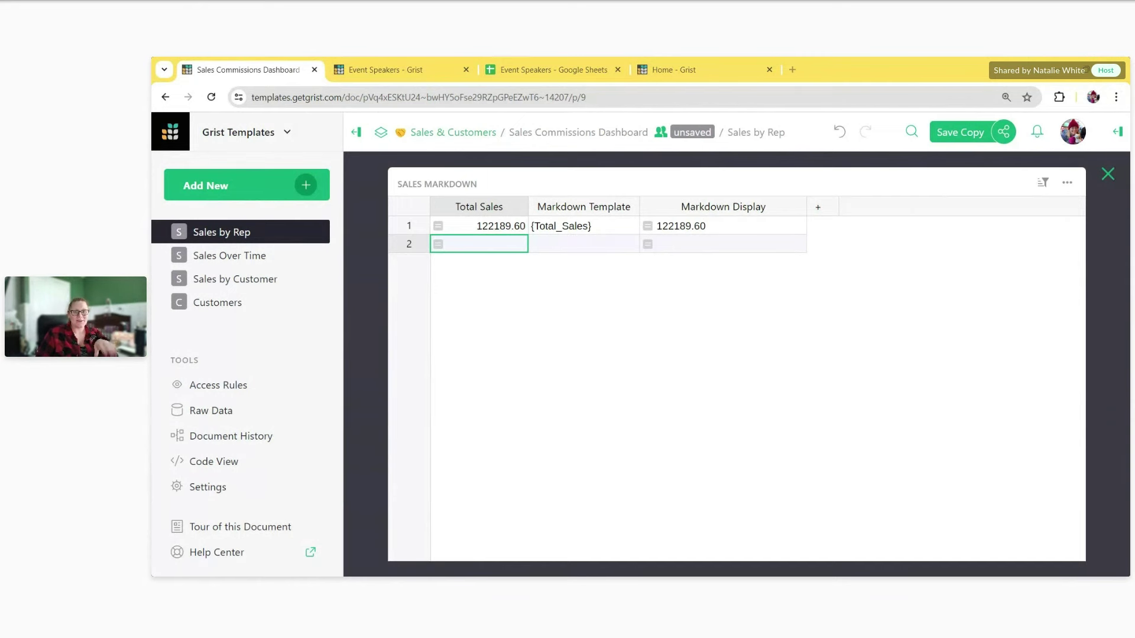
# Step: Examine the Markdown Template value and the Markdown Display formula in the Sales Markdown table, and return to the dashboard
pyautogui.click(609, 230)
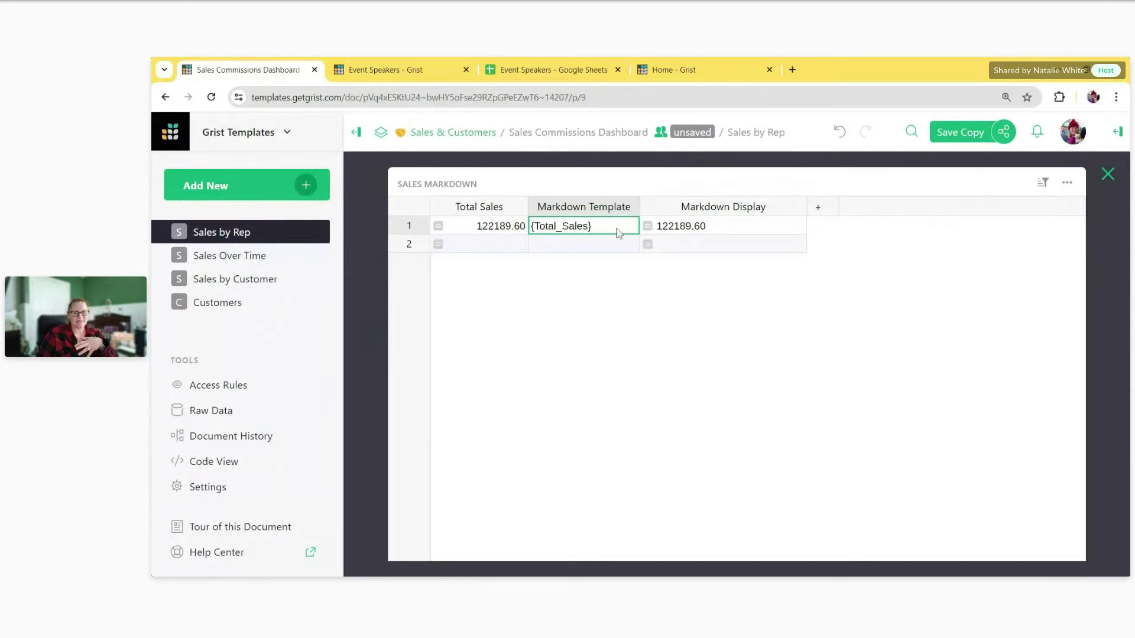
pyautogui.click(727, 235)
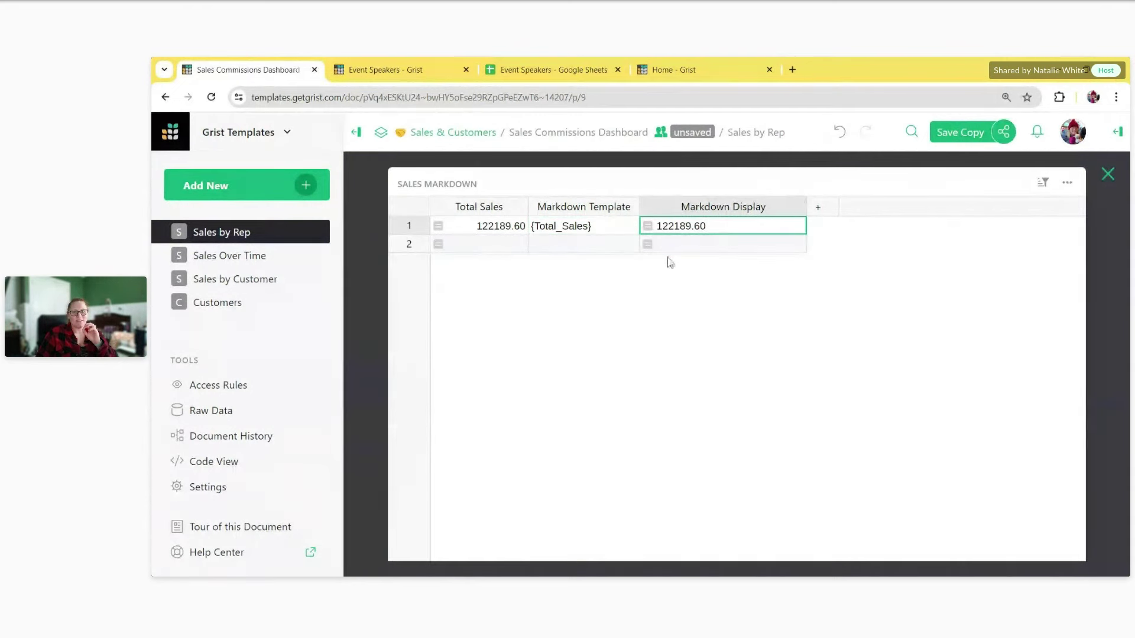
pyautogui.doubleClick(718, 230)
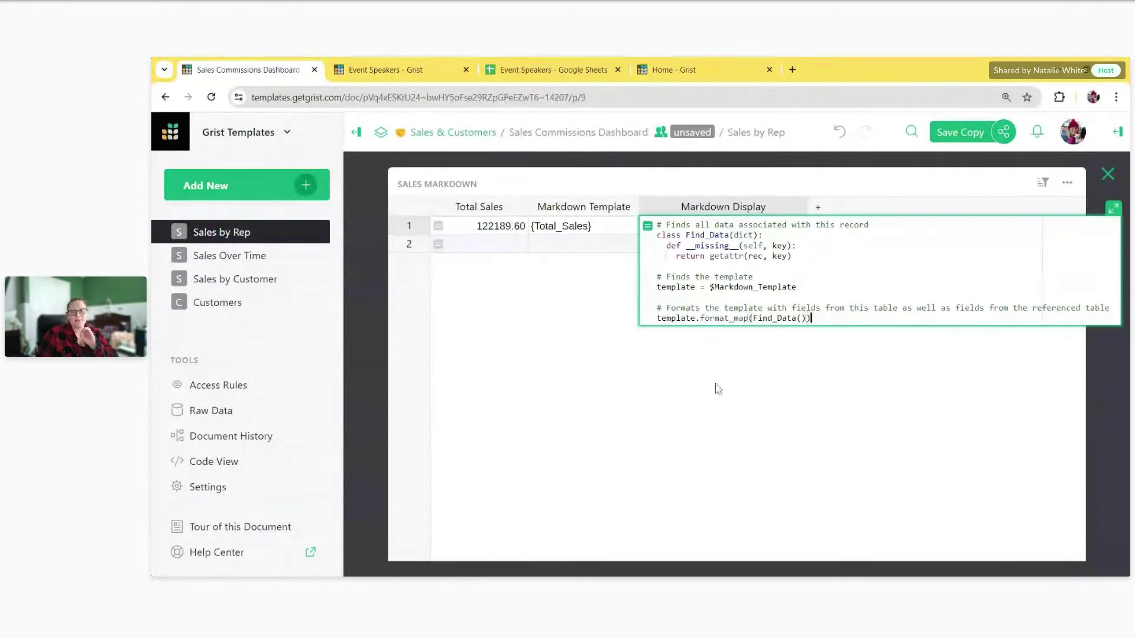
pyautogui.press('Escape')
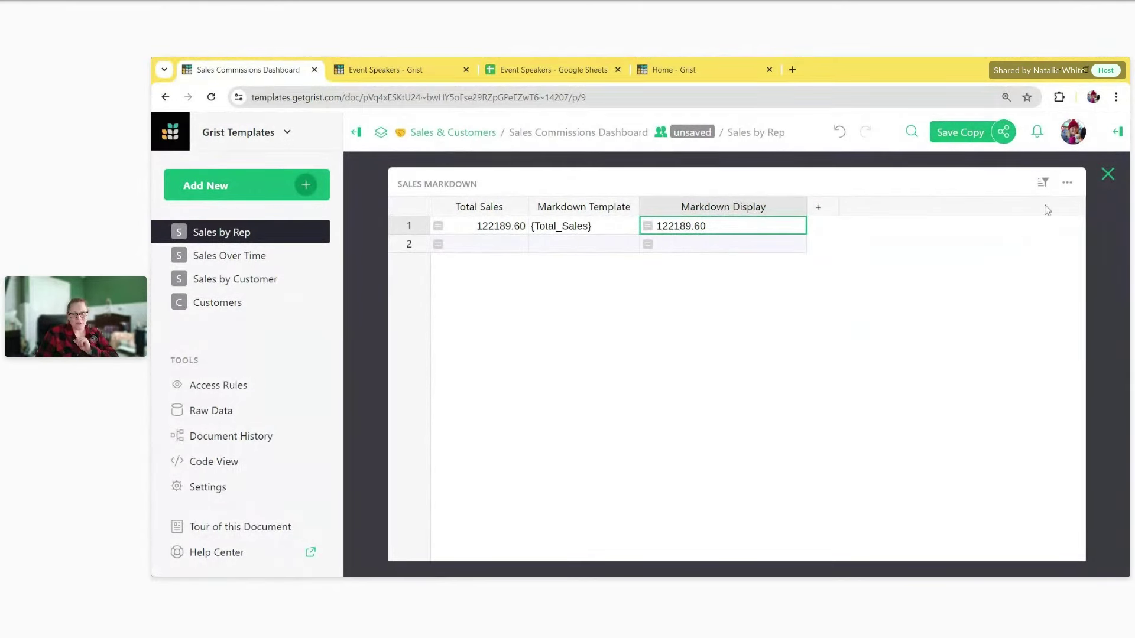
pyautogui.click(1109, 177)
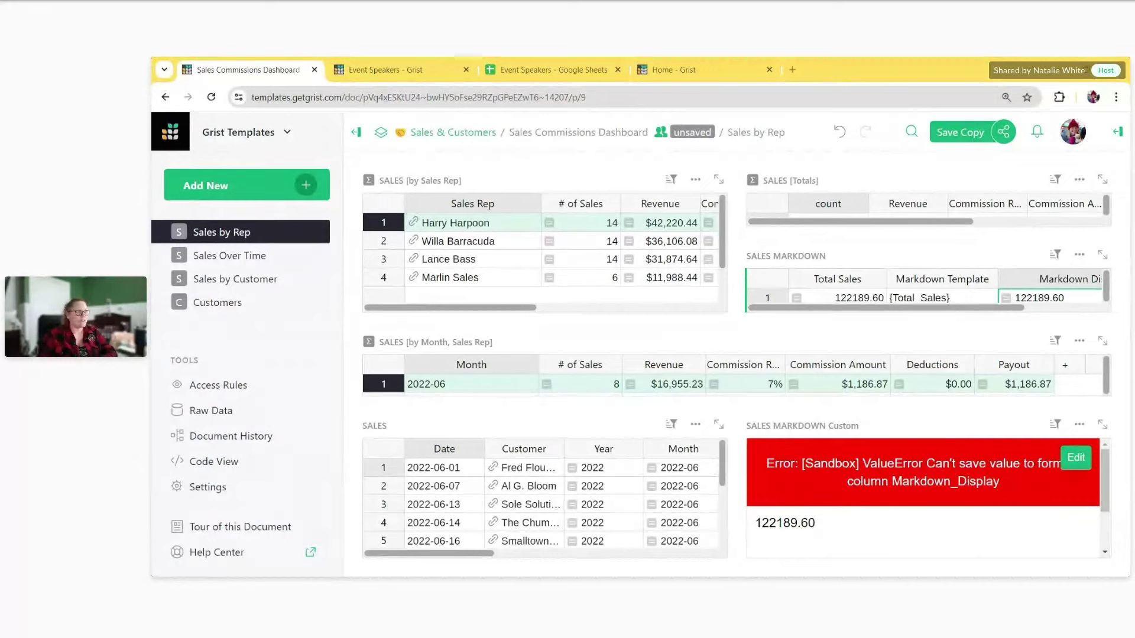
# Step: On the Event Speakers template's dashboard, view the linked speakers for Fairy Tall Tales and E³, and the second E³ speaker's card
pyautogui.hotkey('ctrl', 'Tab')
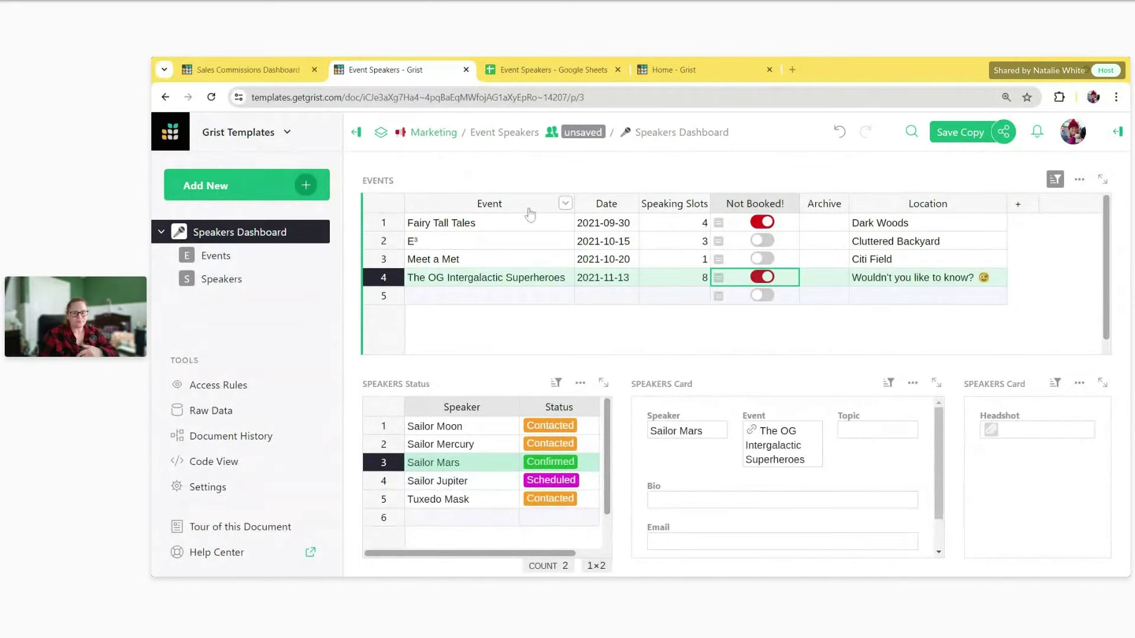
pyautogui.click(499, 228)
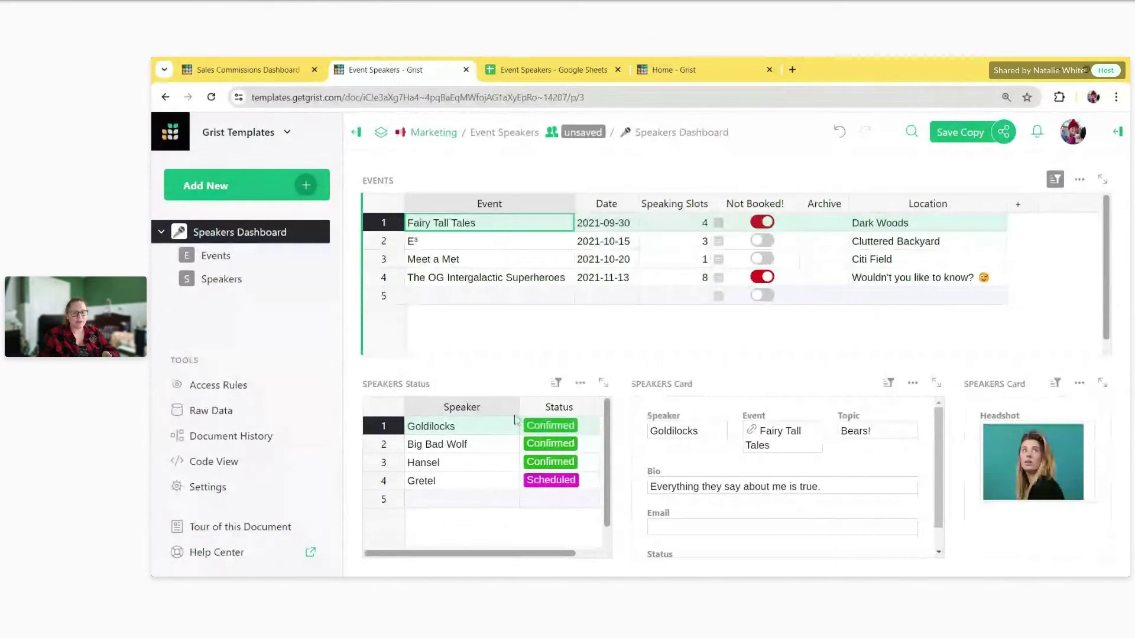
pyautogui.click(476, 246)
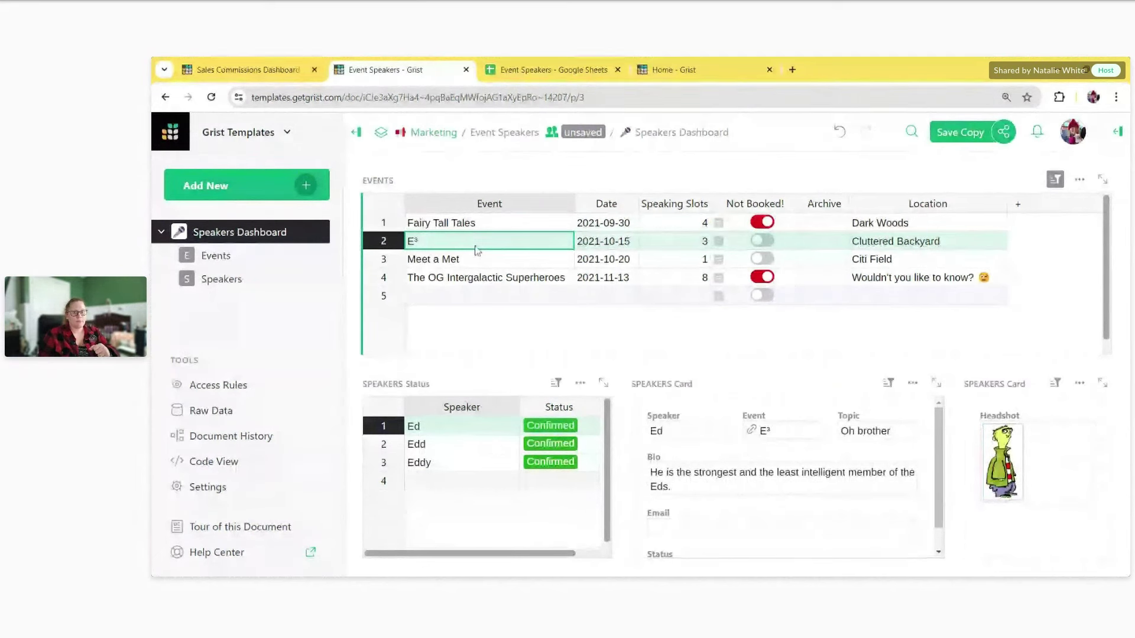
pyautogui.click(456, 446)
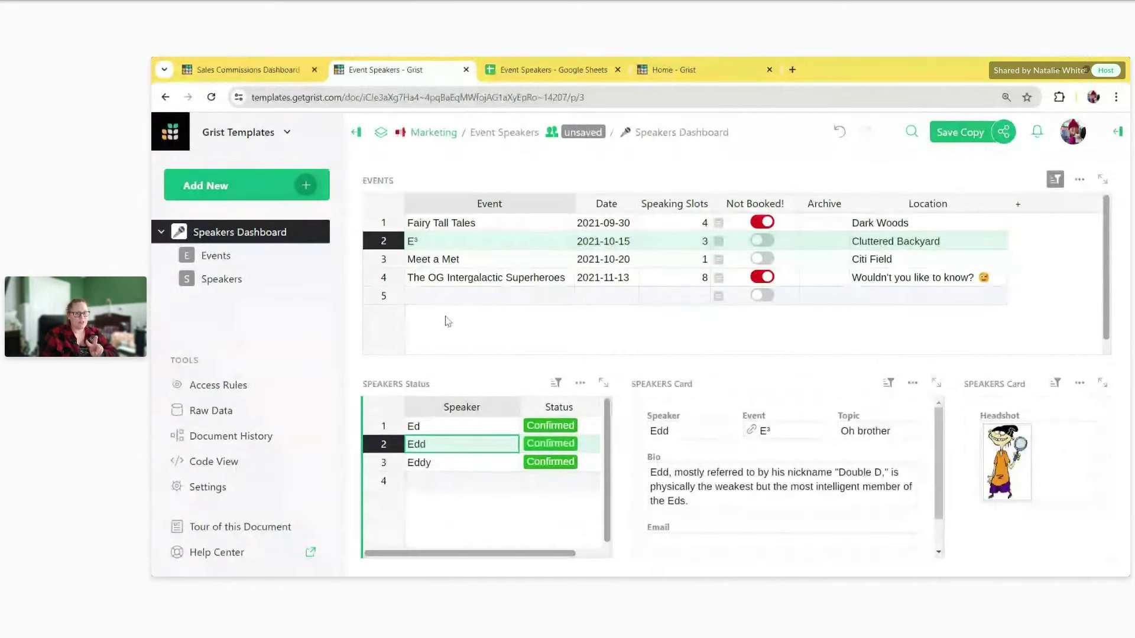
# Step: Review the Events page's Done and Dusted record and the Speakers page's first record in the Event Speakers template
pyautogui.click(236, 258)
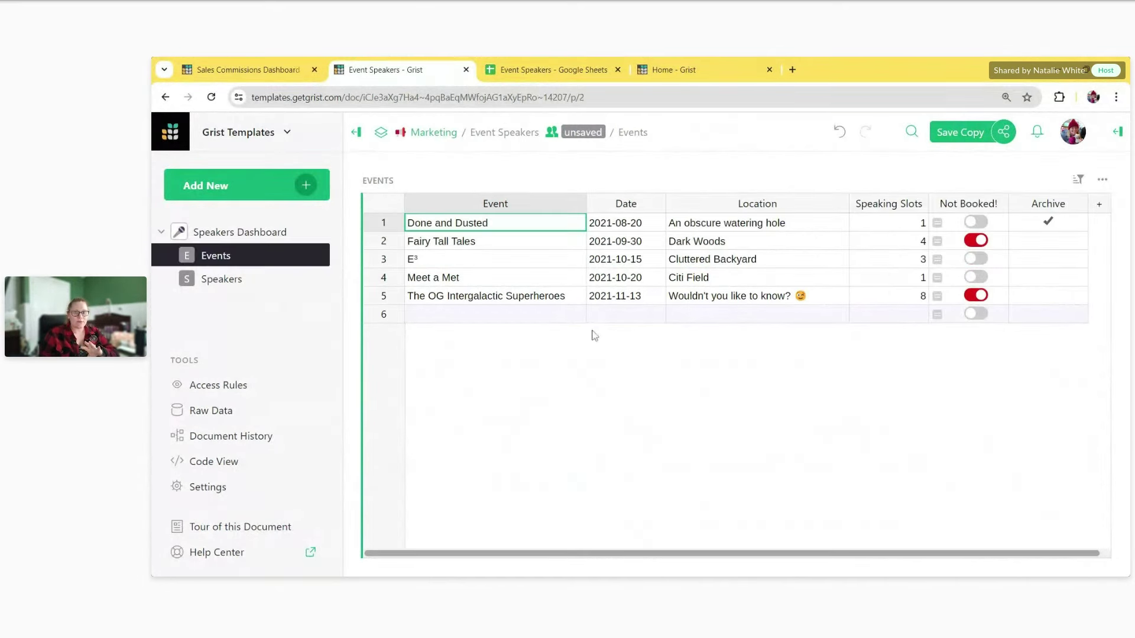
pyautogui.moveTo(475, 227); pyautogui.dragTo(1067, 234)
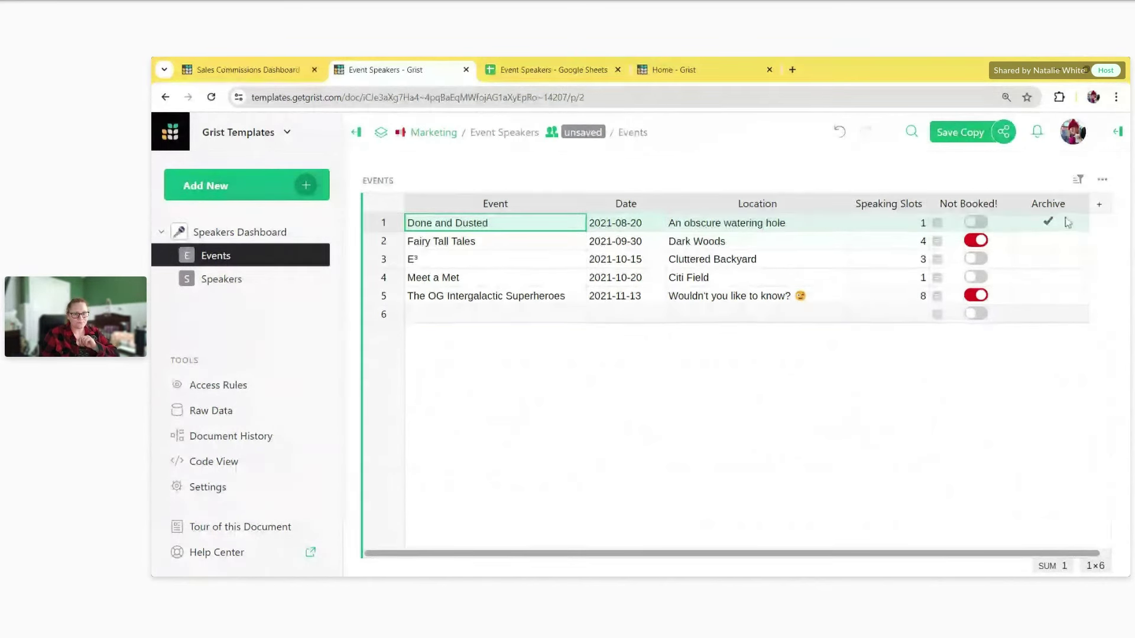
pyautogui.click(245, 287)
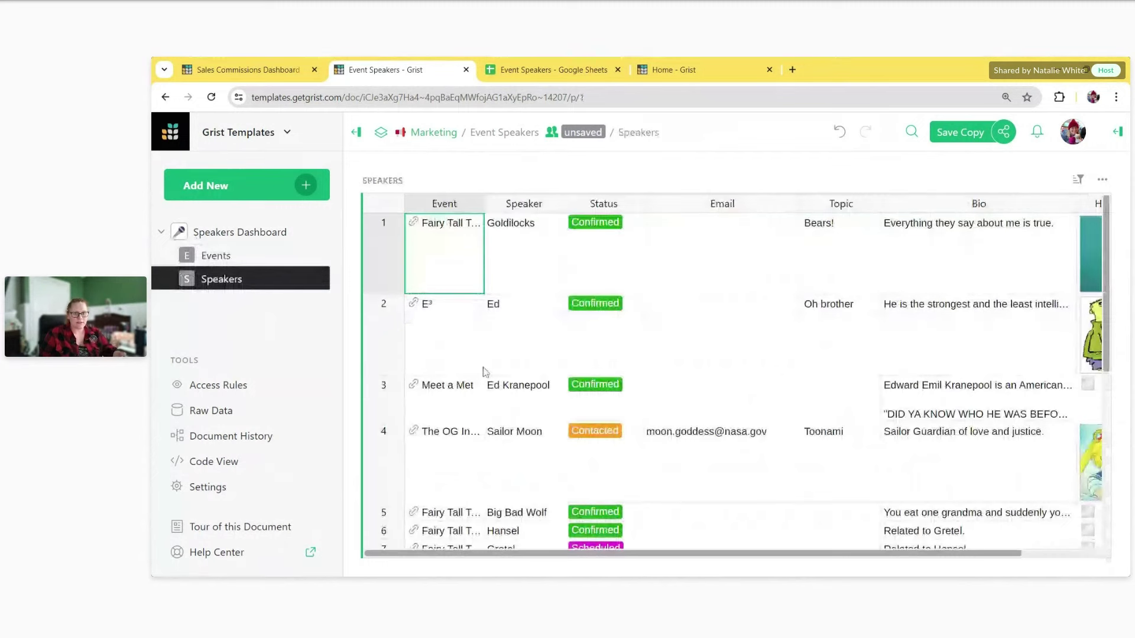
pyautogui.click(399, 280)
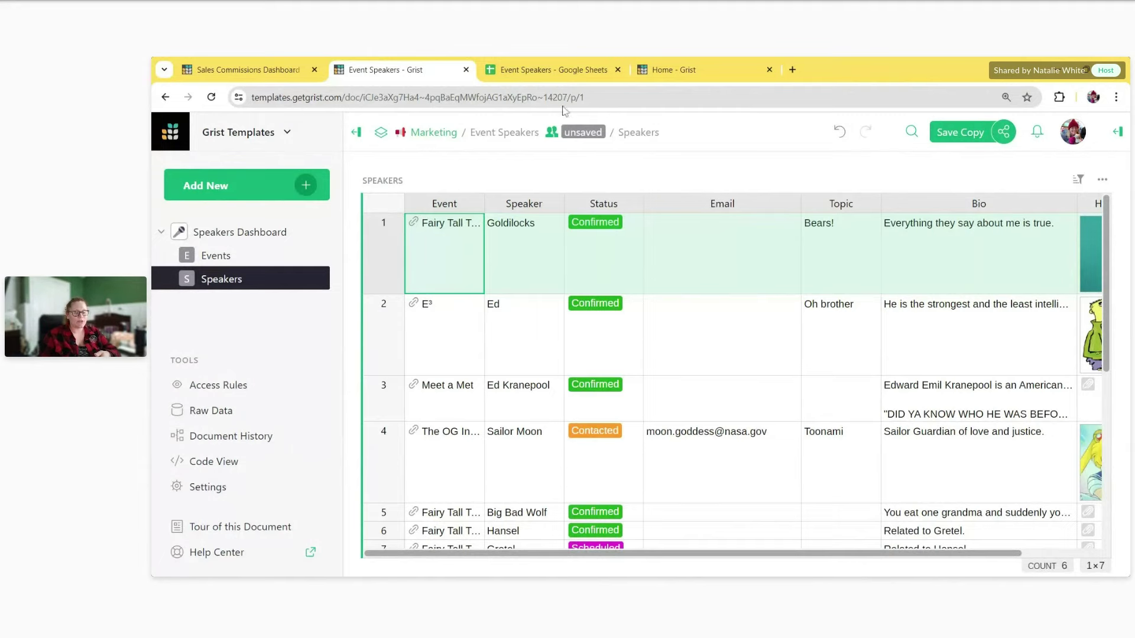
# Step: Switch to the Event Speakers spreadsheet in Google Sheets and review its Events and Speakers sheets
pyautogui.click(543, 73)
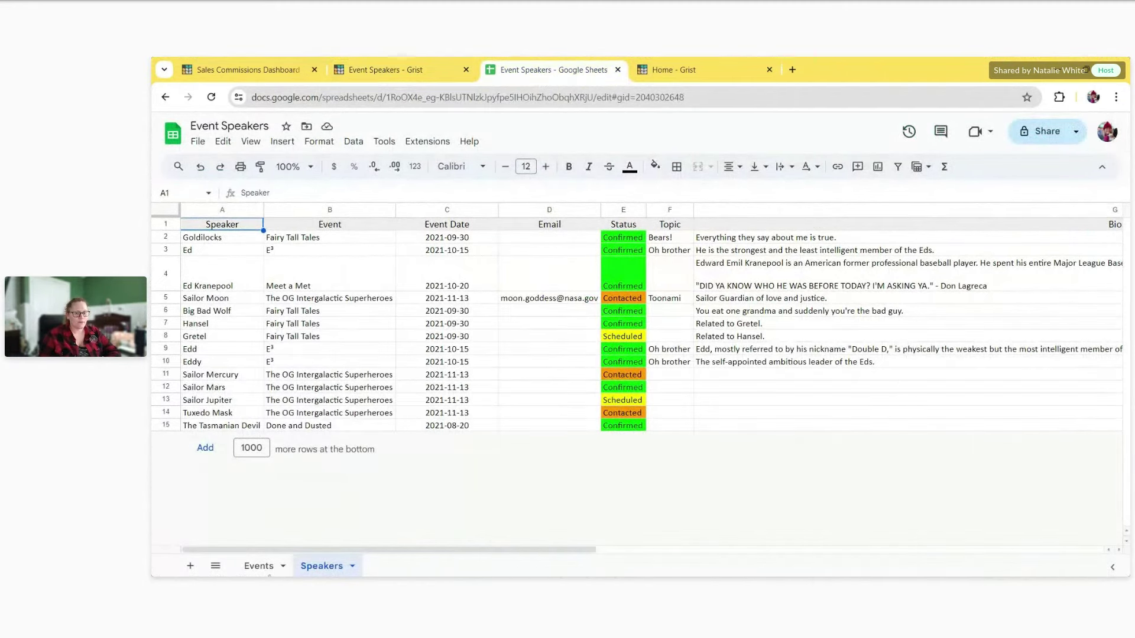
pyautogui.click(259, 566)
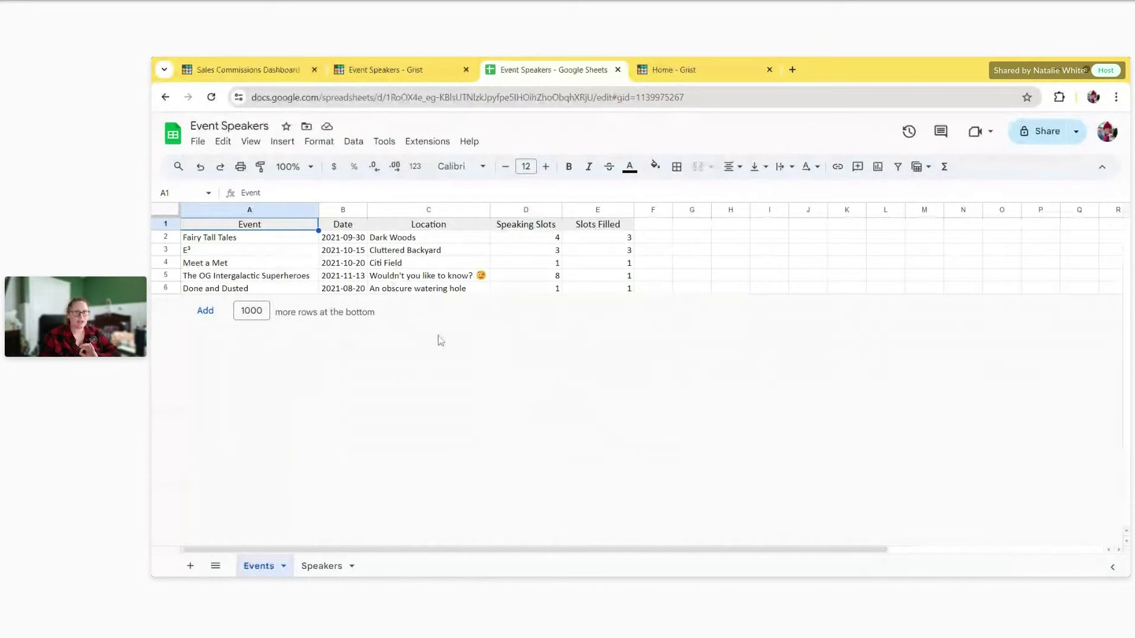
pyautogui.click(319, 566)
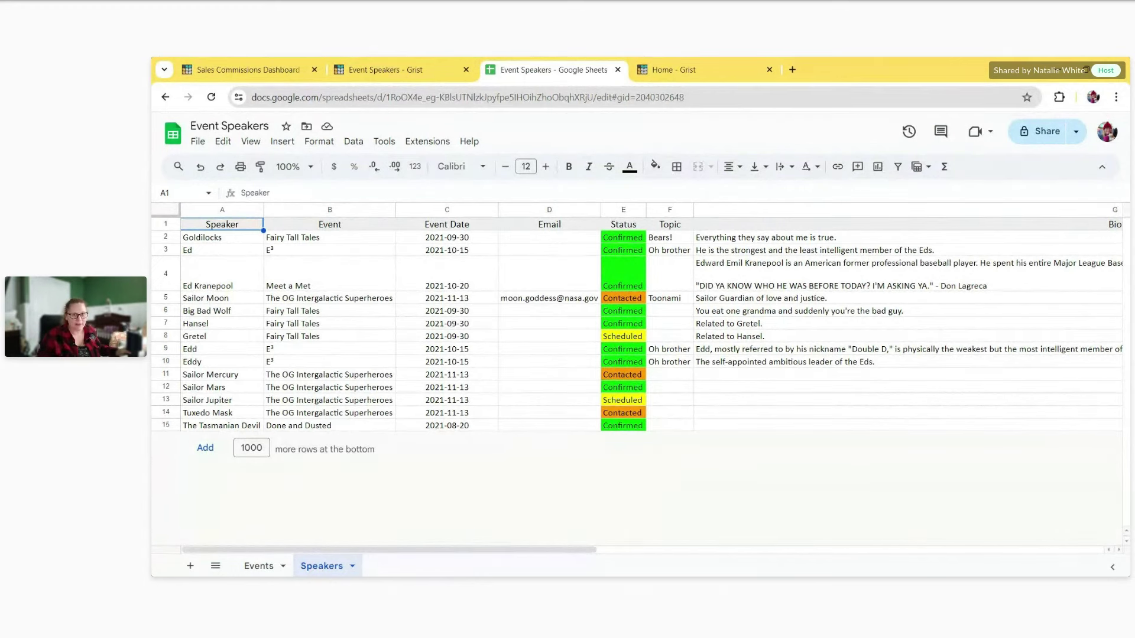
# Step: Import the Event Speakers spreadsheet from Google Drive as a new document in the Grist team site's Home workspace
pyautogui.click(685, 74)
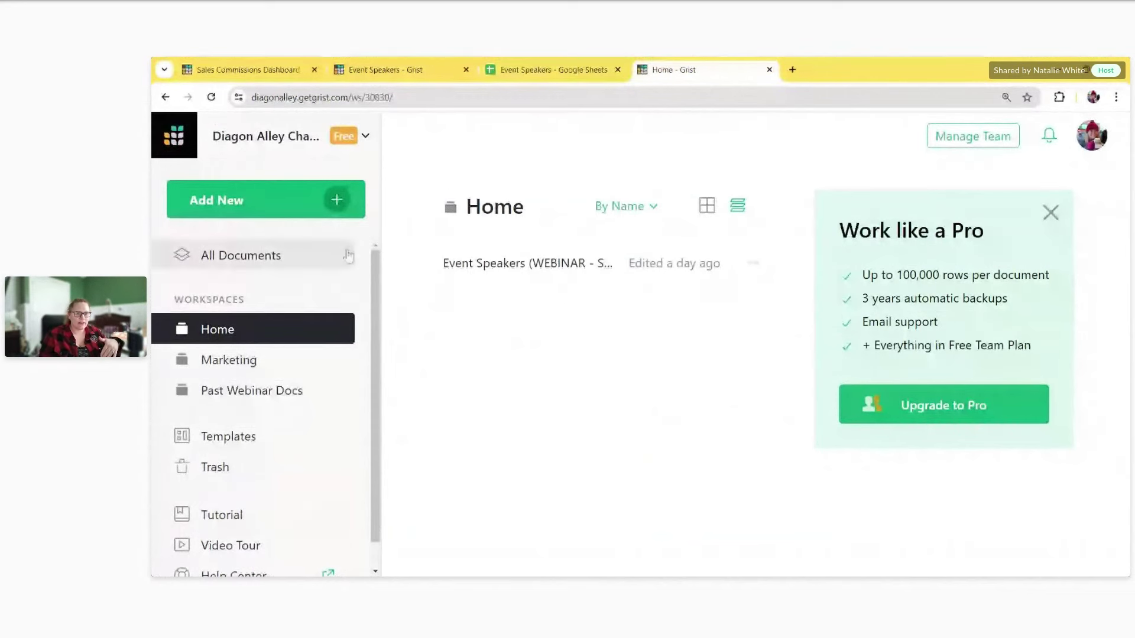
pyautogui.click(328, 207)
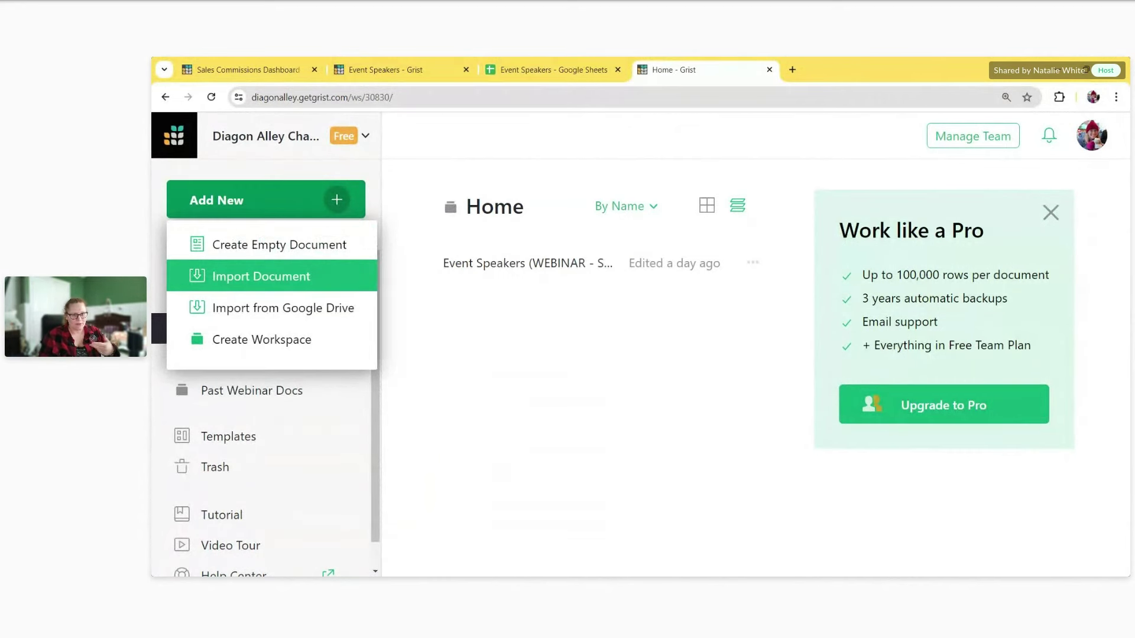
pyautogui.click(351, 312)
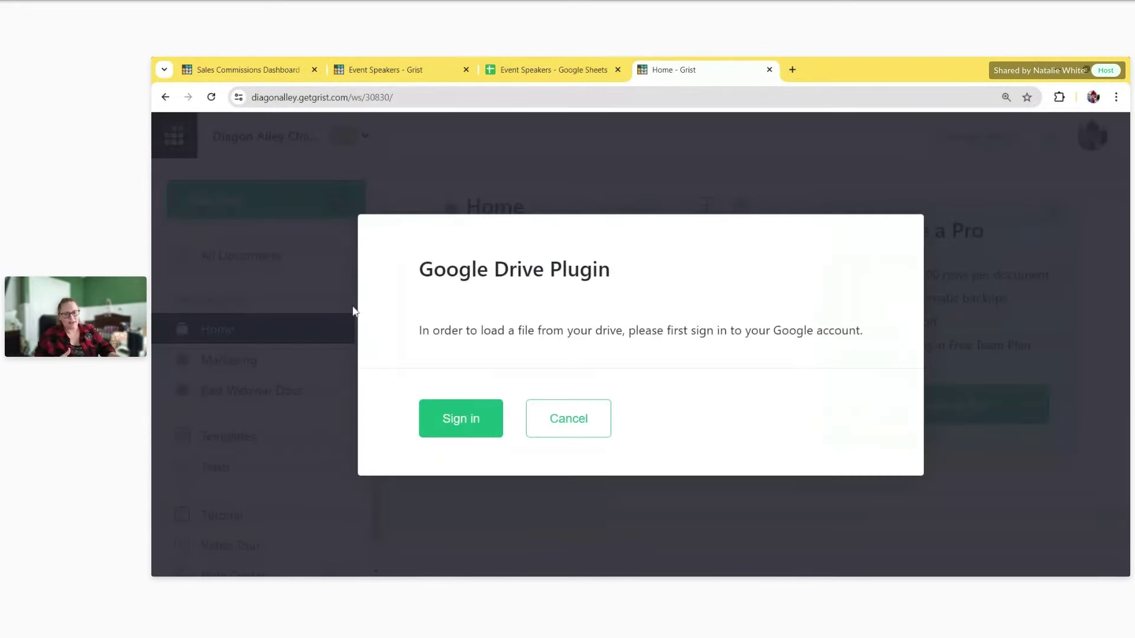
pyautogui.click(470, 420)
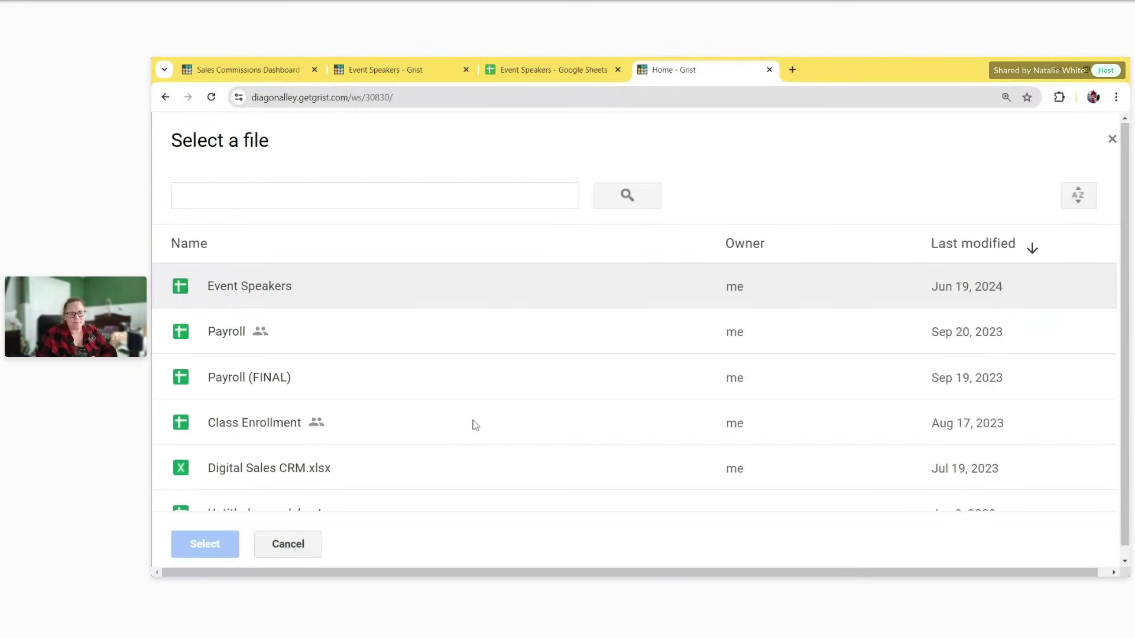
pyautogui.click(366, 299)
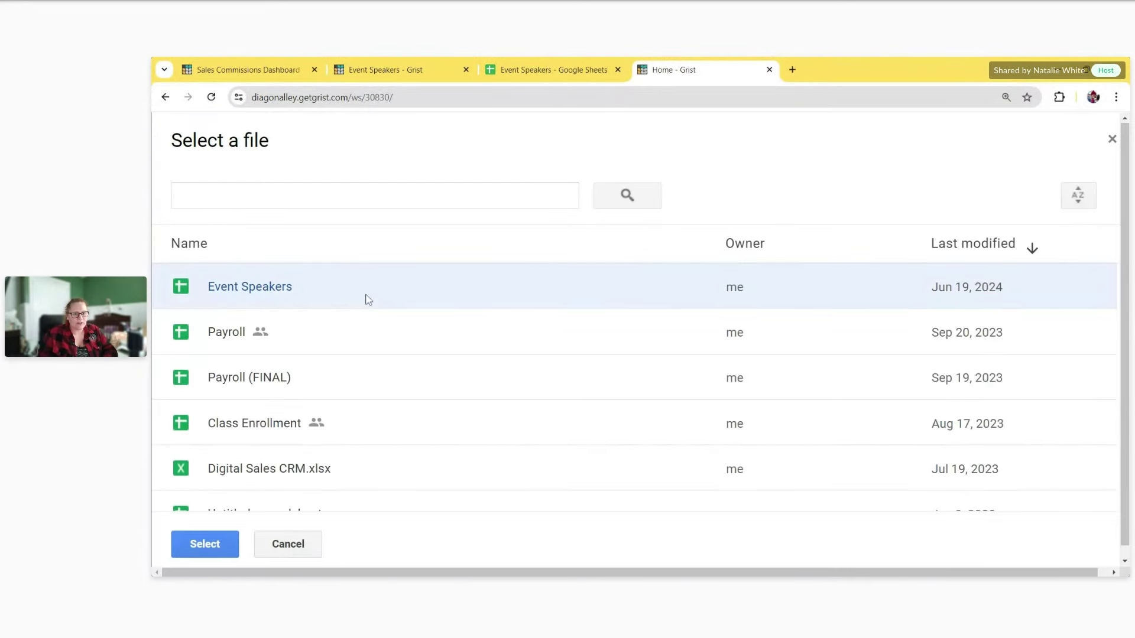
pyautogui.click(225, 544)
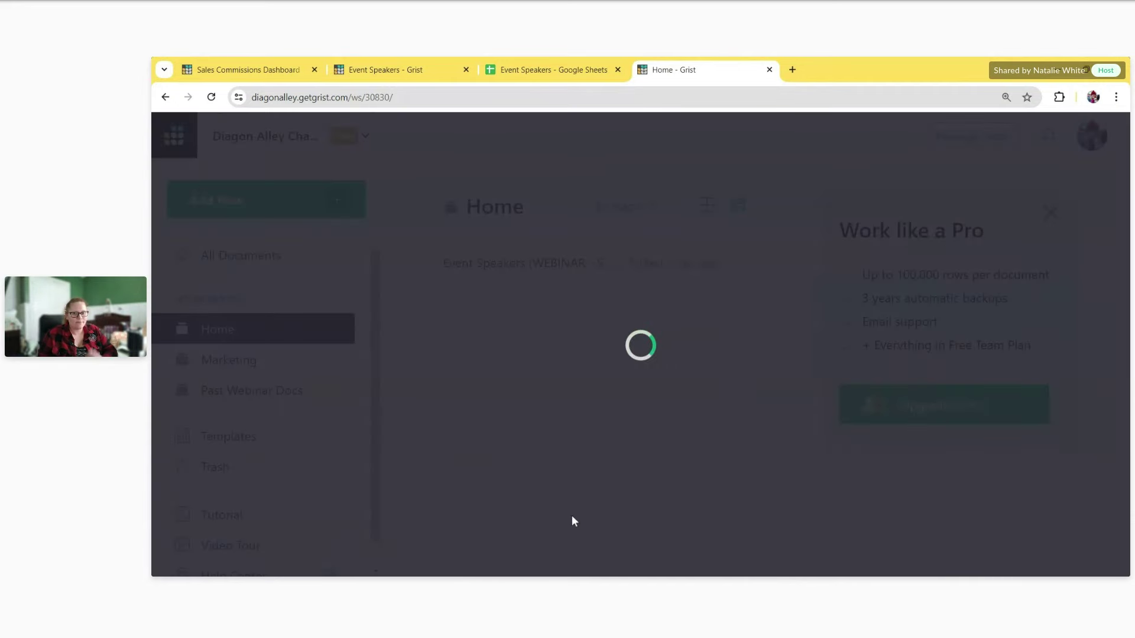
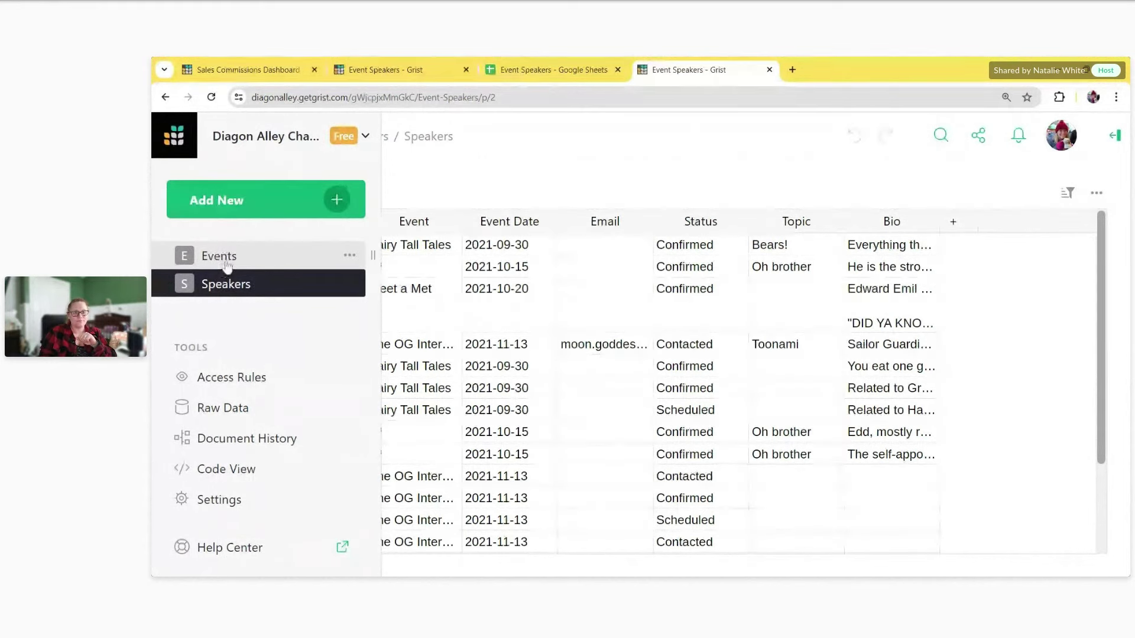
# Step: Add a column labelled ID to the Events table and give it the formula $id
pyautogui.click(227, 265)
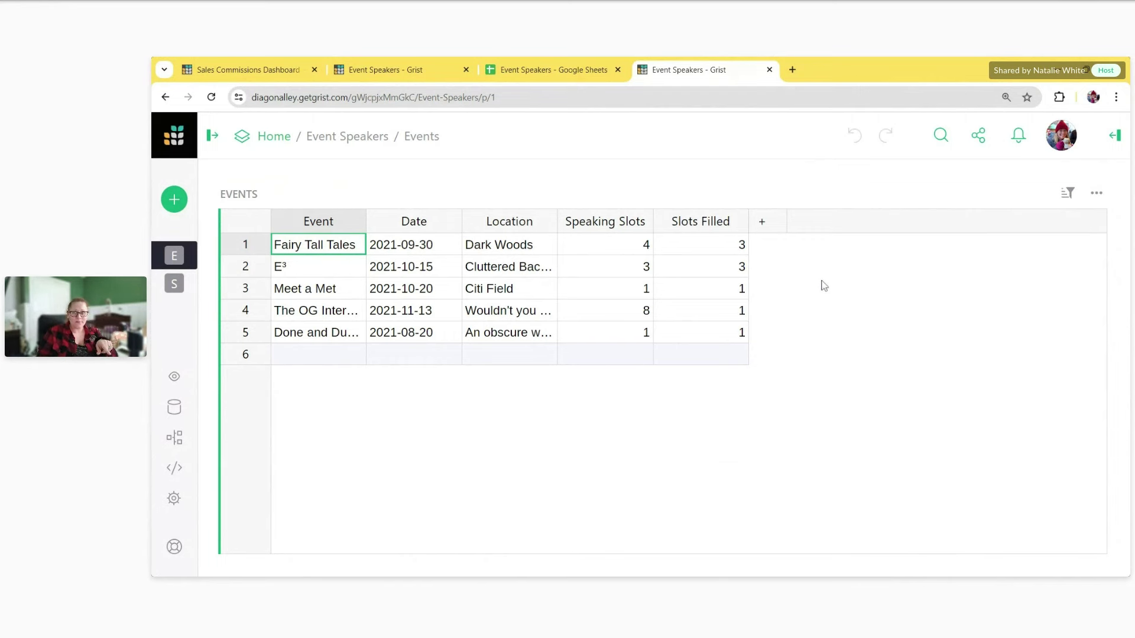
pyautogui.click(762, 221)
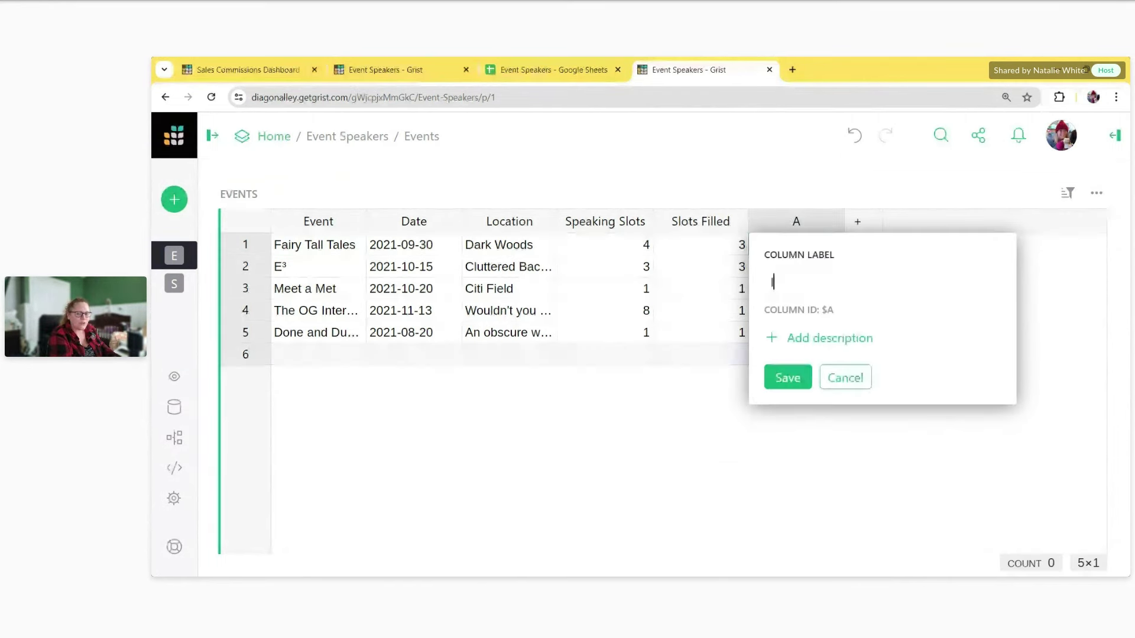
pyautogui.write('ID')
pyautogui.press('Return')
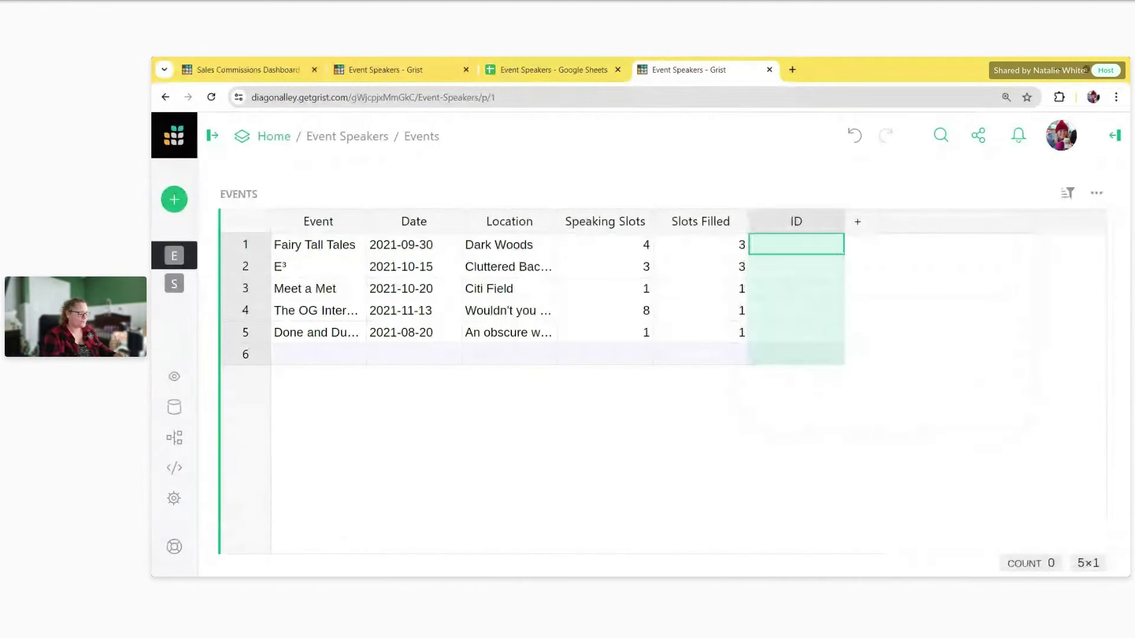
pyautogui.press('=')
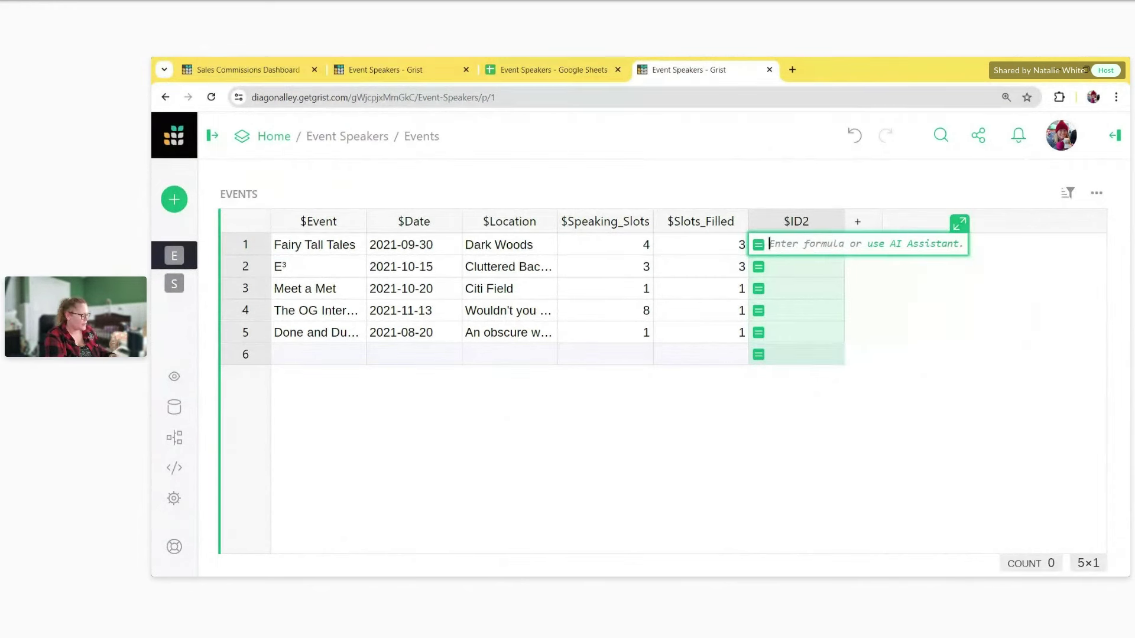
pyautogui.write('$')
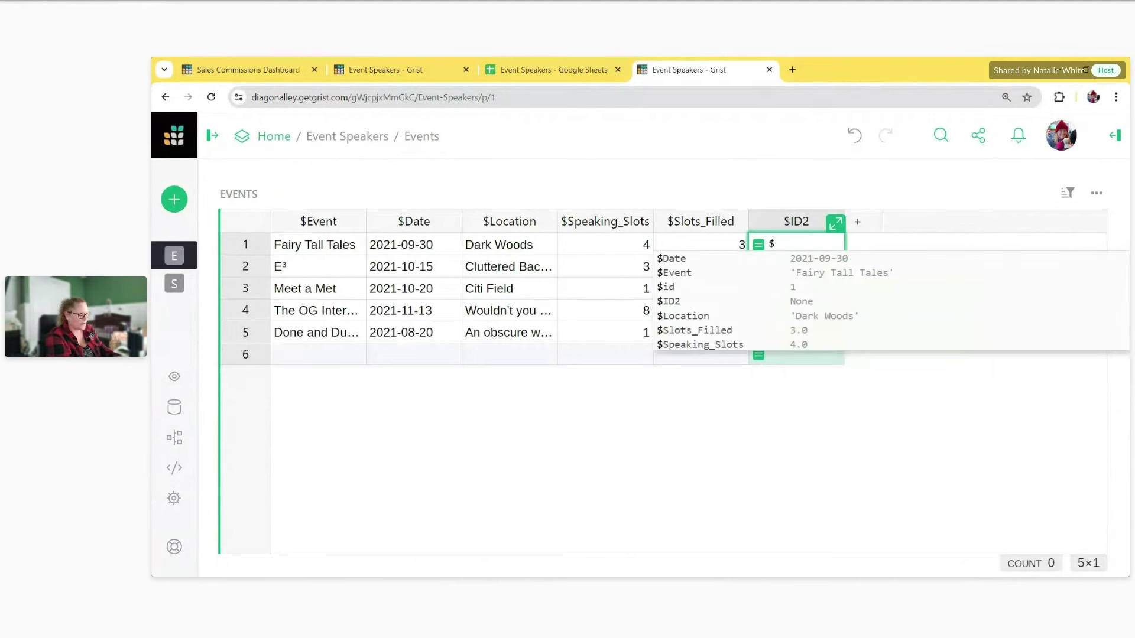
pyautogui.write('id')
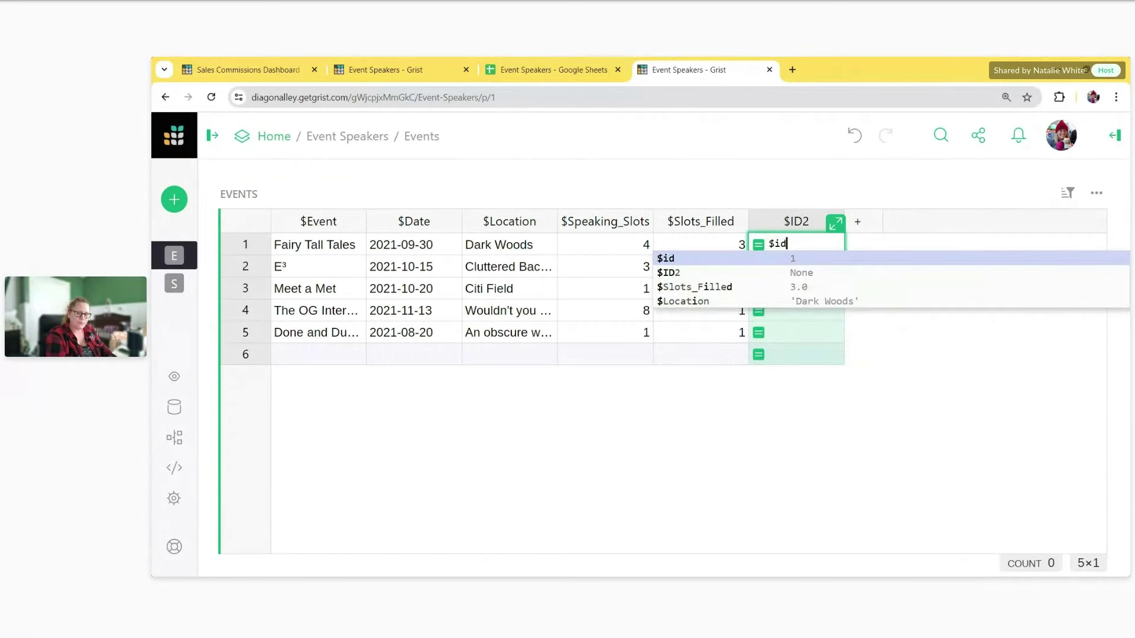
pyautogui.press('Return')
pyautogui.press('Return')
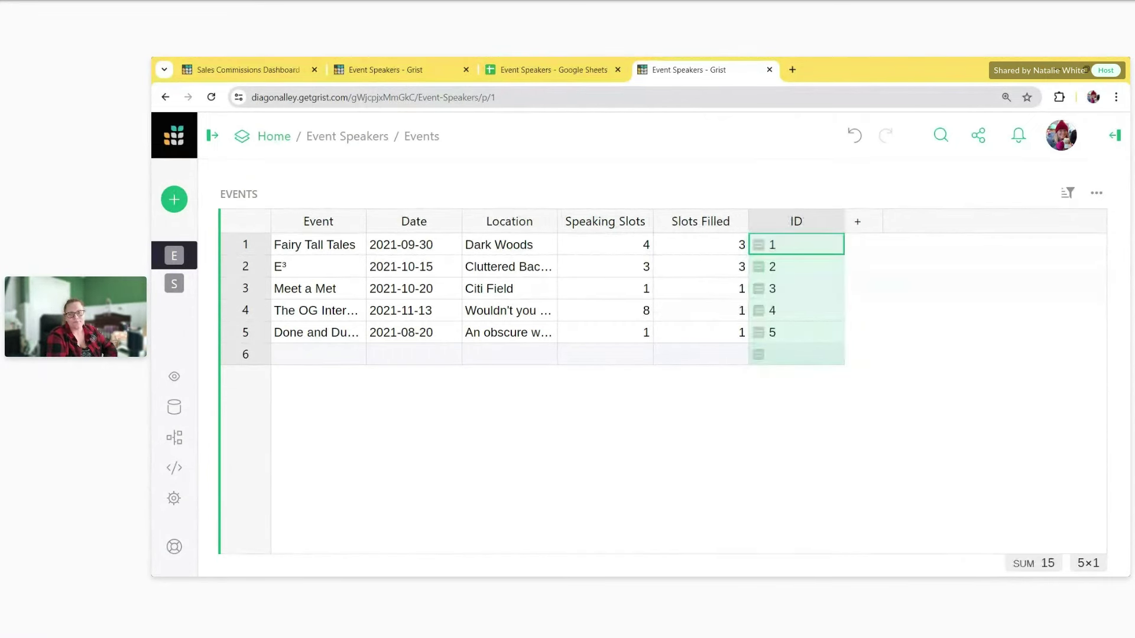
# Step: Check the ID values in the Events table and move the Done and Dusted record up to the third row
pyautogui.click(804, 251)
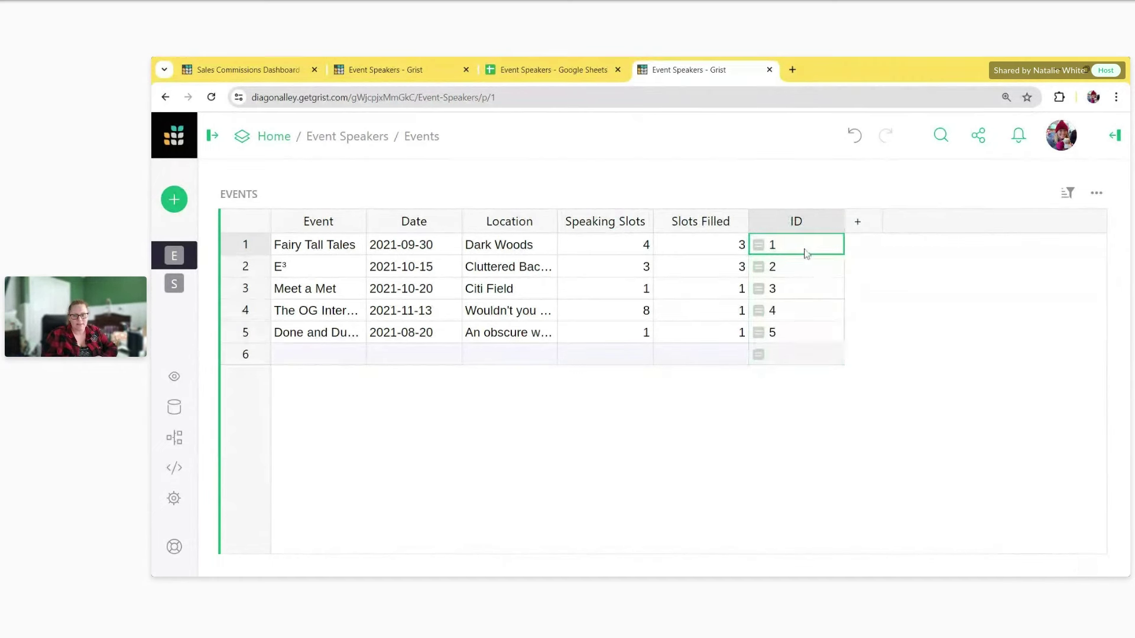
pyautogui.click(797, 275)
pyautogui.click(798, 291)
pyautogui.click(802, 328)
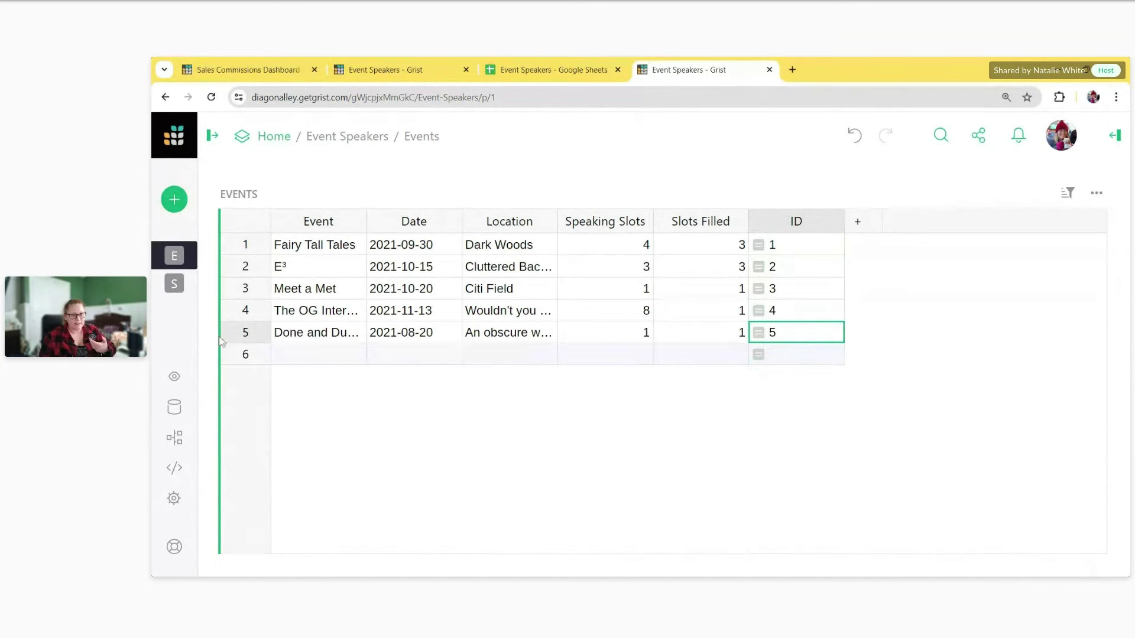
pyautogui.click(248, 332)
pyautogui.moveTo(248, 332); pyautogui.dragTo(249, 286)
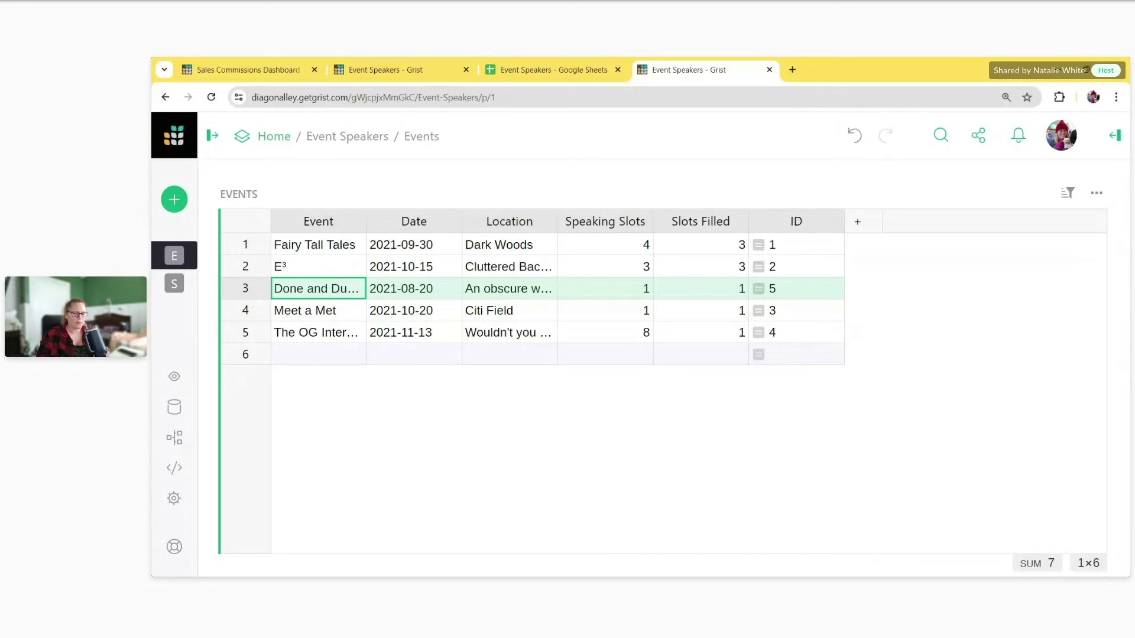
# Step: Compare the event names and dates on the Speakers page with the Fairy Tall Tales record on the Events page
pyautogui.hotkey('ctrl', 'alt', 'Down')
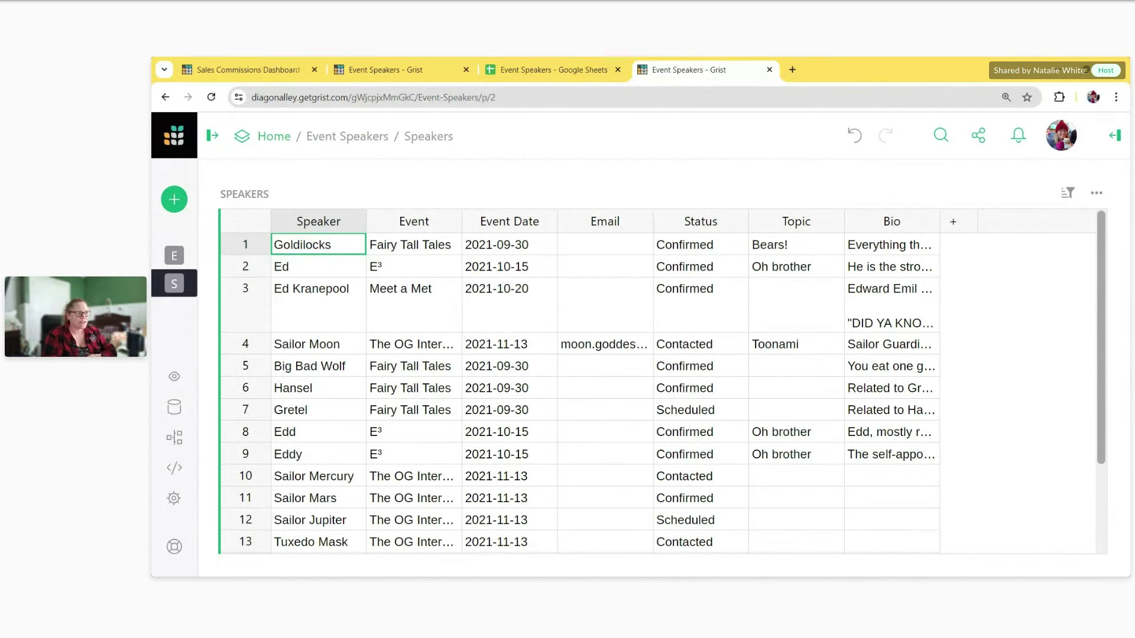
pyautogui.click(240, 246)
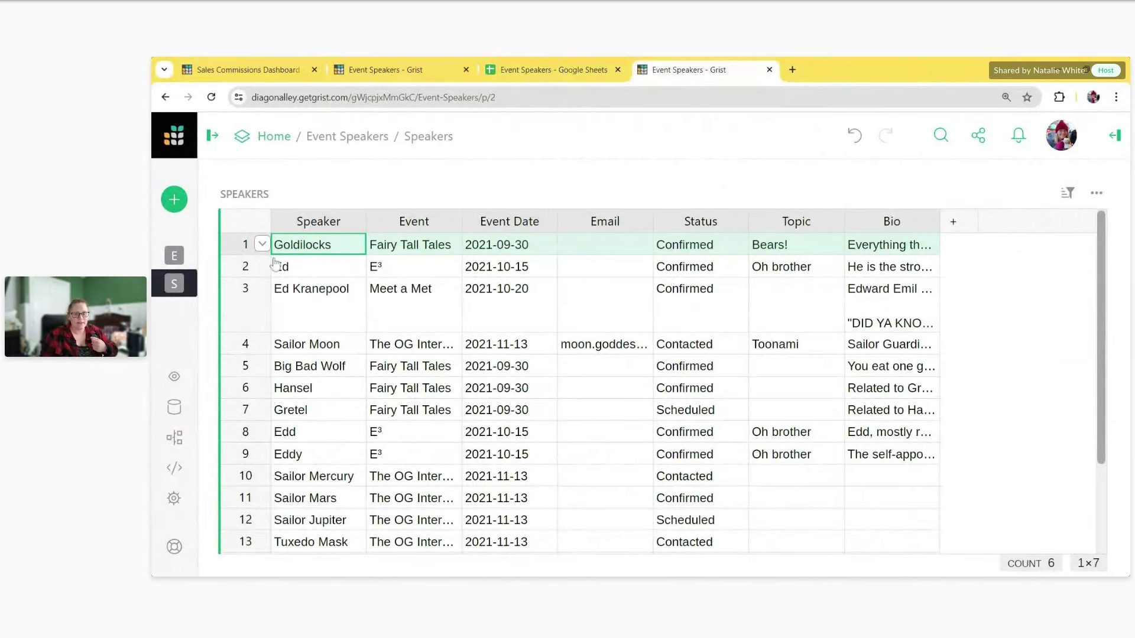
pyautogui.click(495, 247)
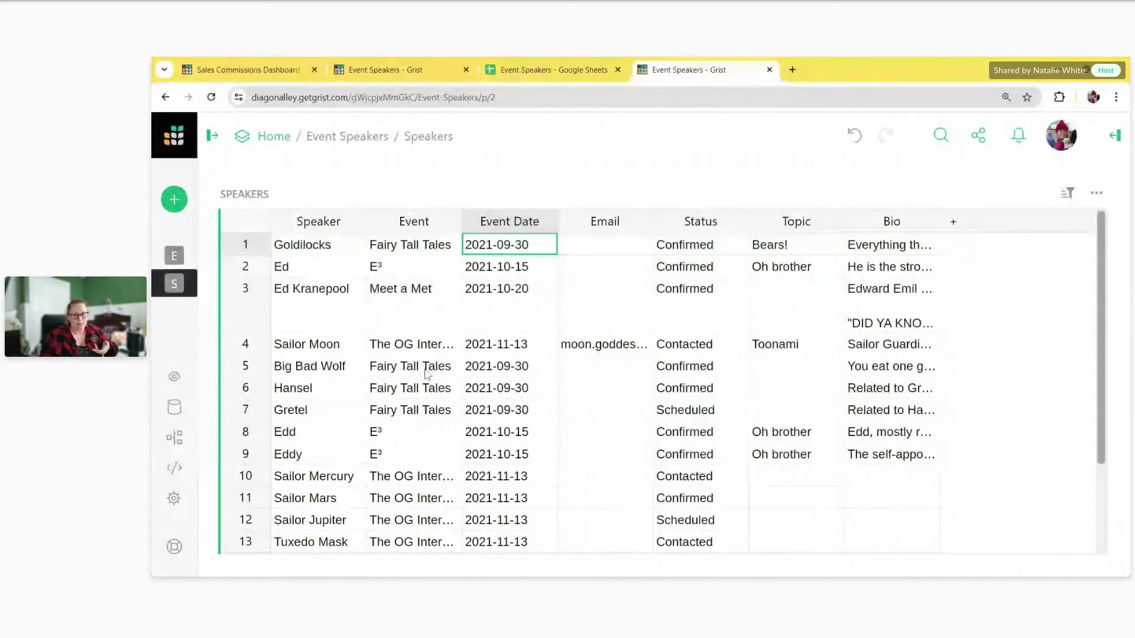
pyautogui.moveTo(427, 371); pyautogui.dragTo(506, 417)
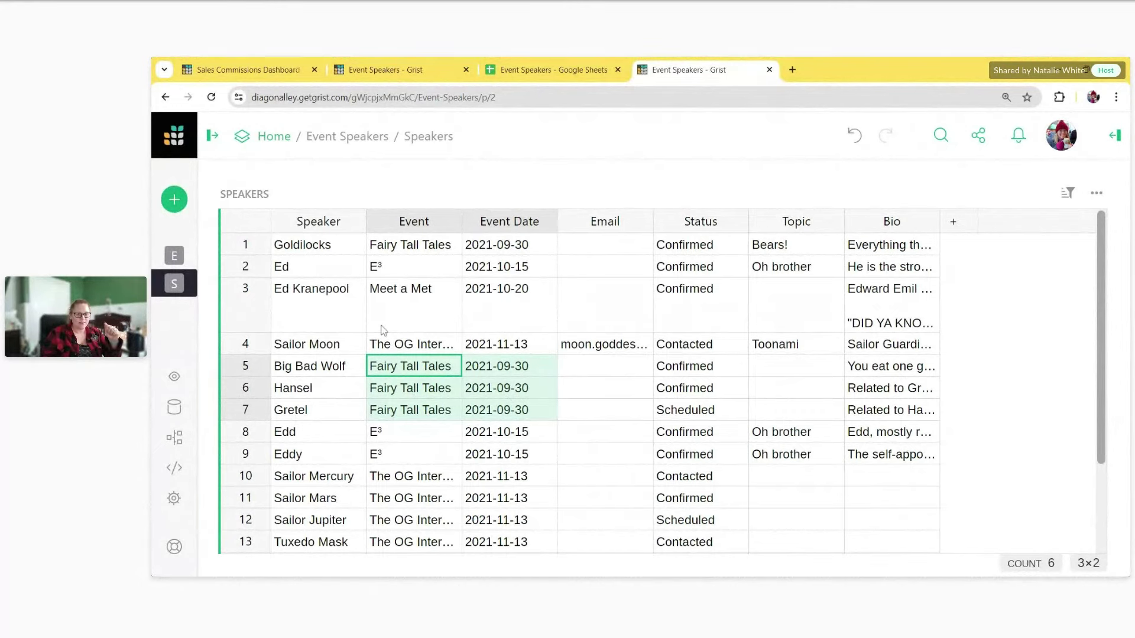
pyautogui.moveTo(177, 278)
pyautogui.click(228, 267)
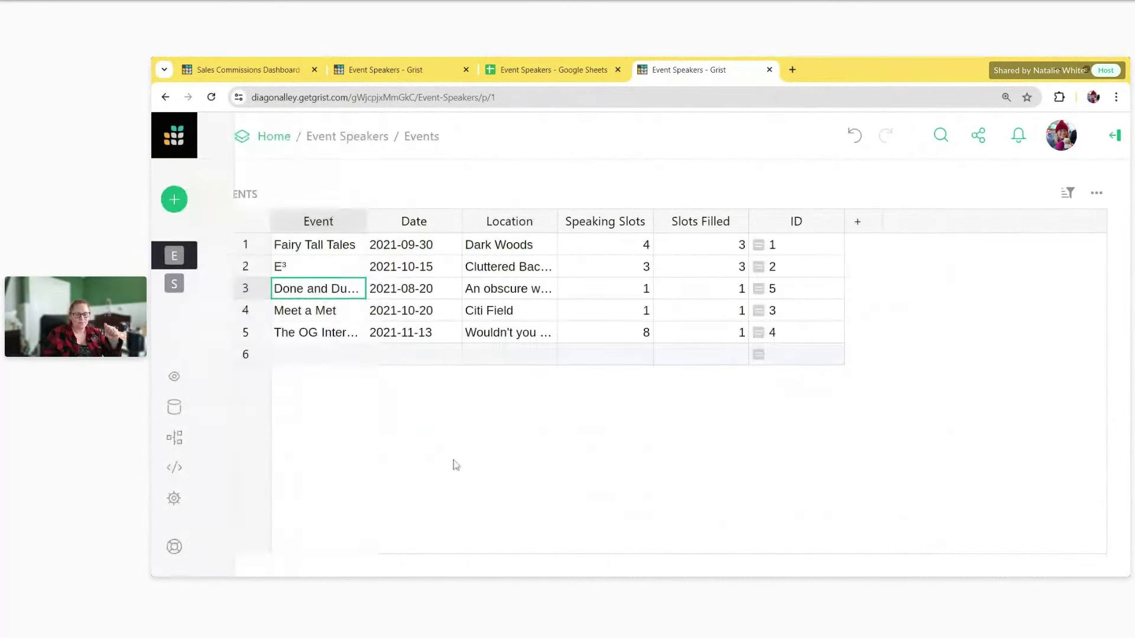
pyautogui.click(237, 245)
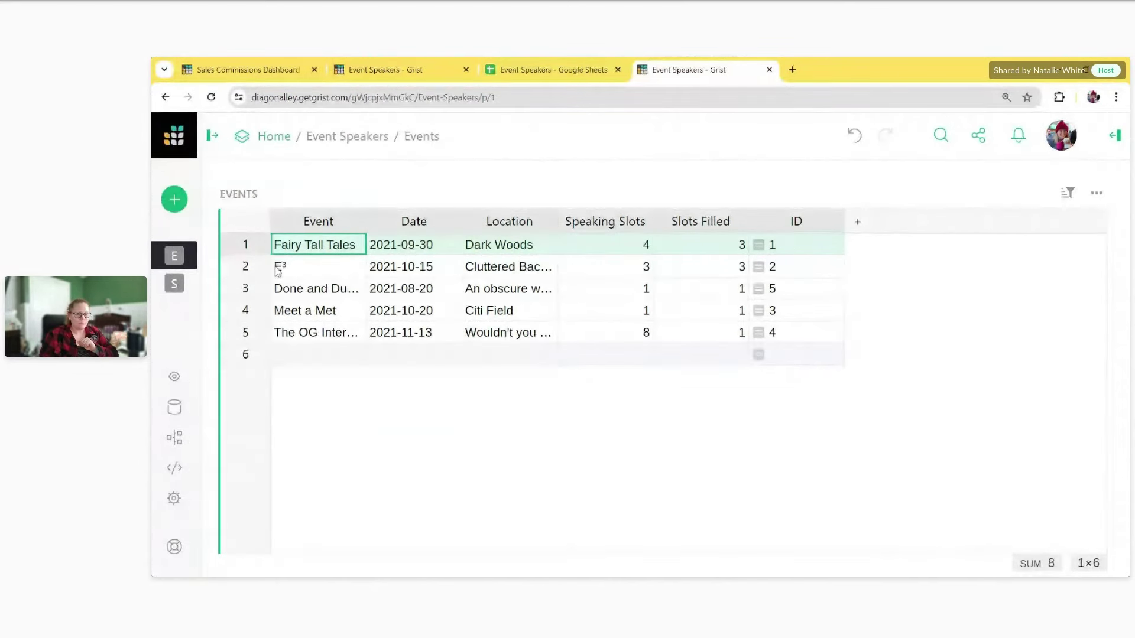
# Step: Convert the Speakers table's Event column to a Reference to the Events table showing the Event column, and widen it to fit the full names
pyautogui.click(174, 284)
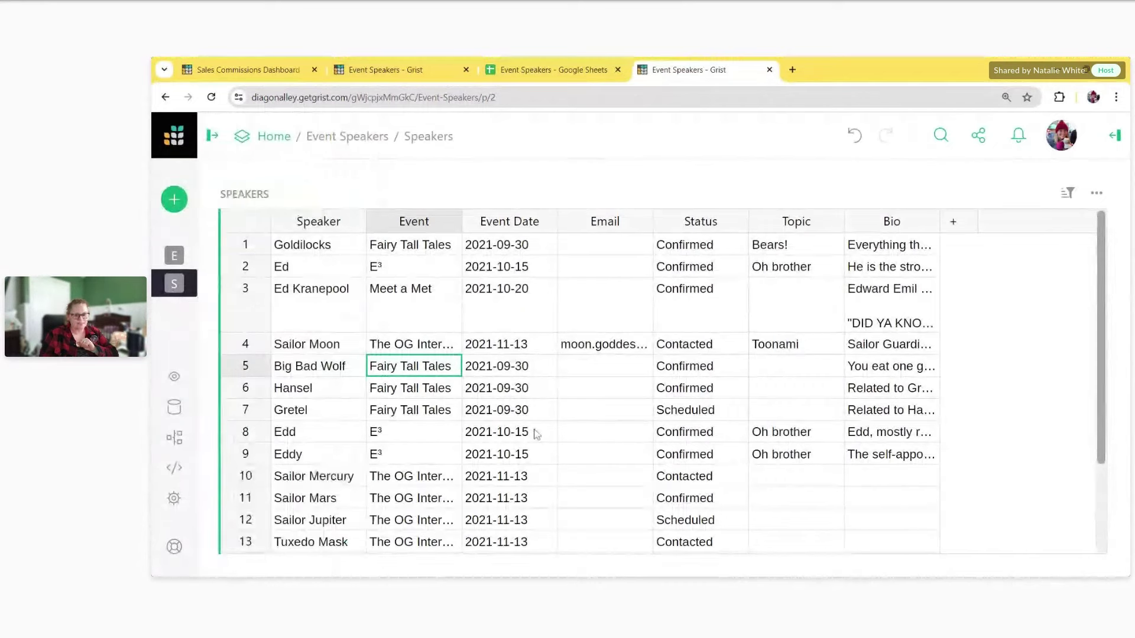
pyautogui.click(414, 221)
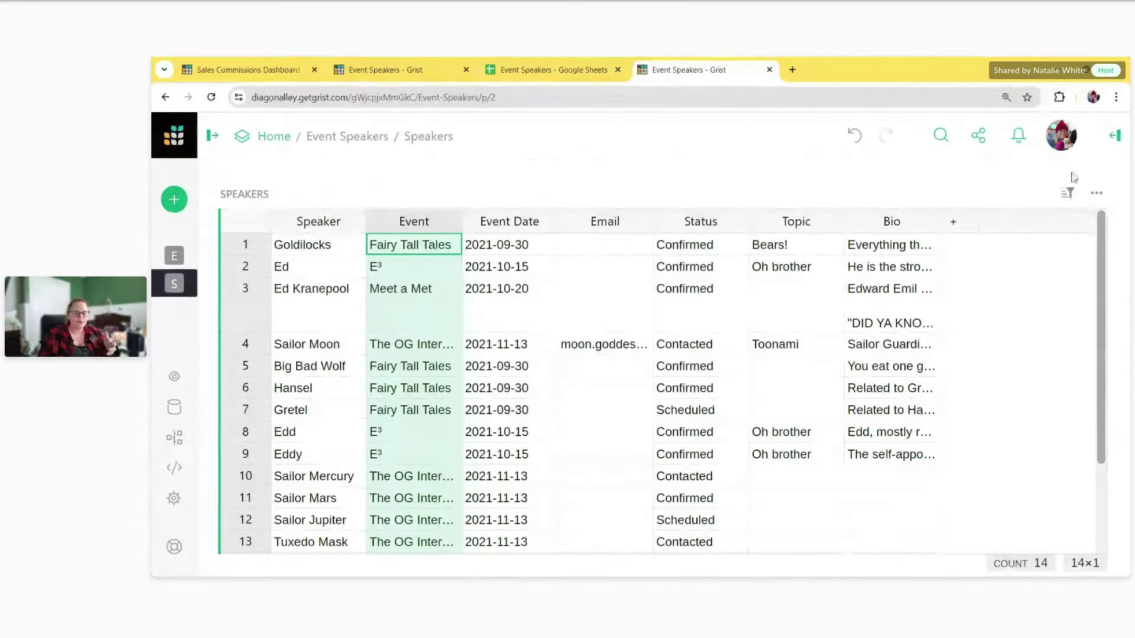
pyautogui.click(1121, 140)
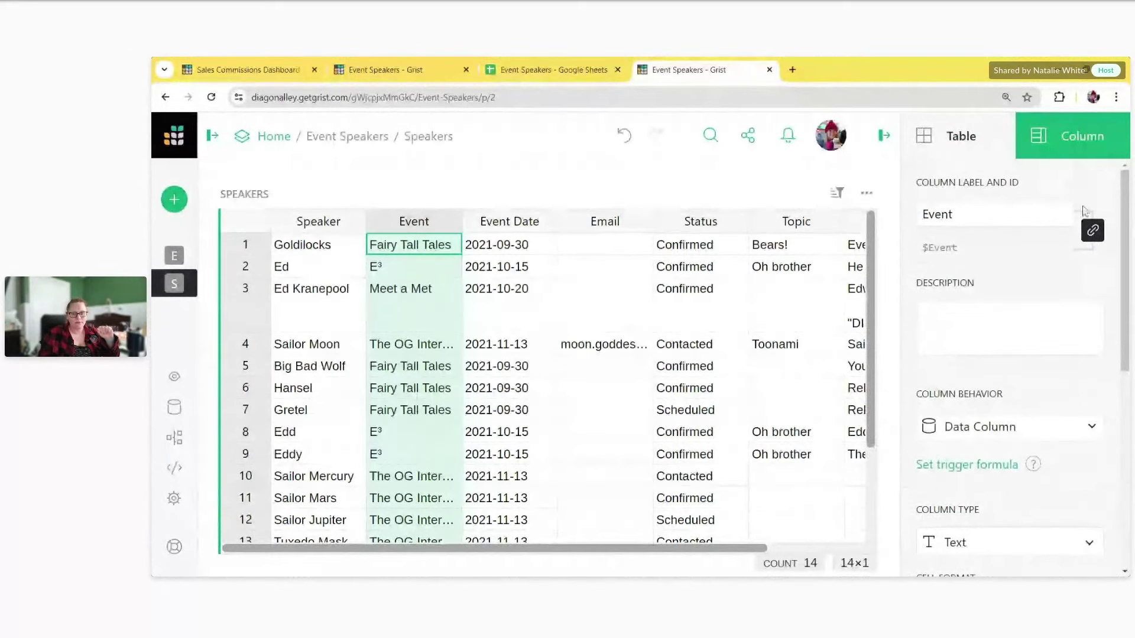
pyautogui.scroll(-2, 1085, 212)
pyautogui.scroll(-2, 1085, 212)
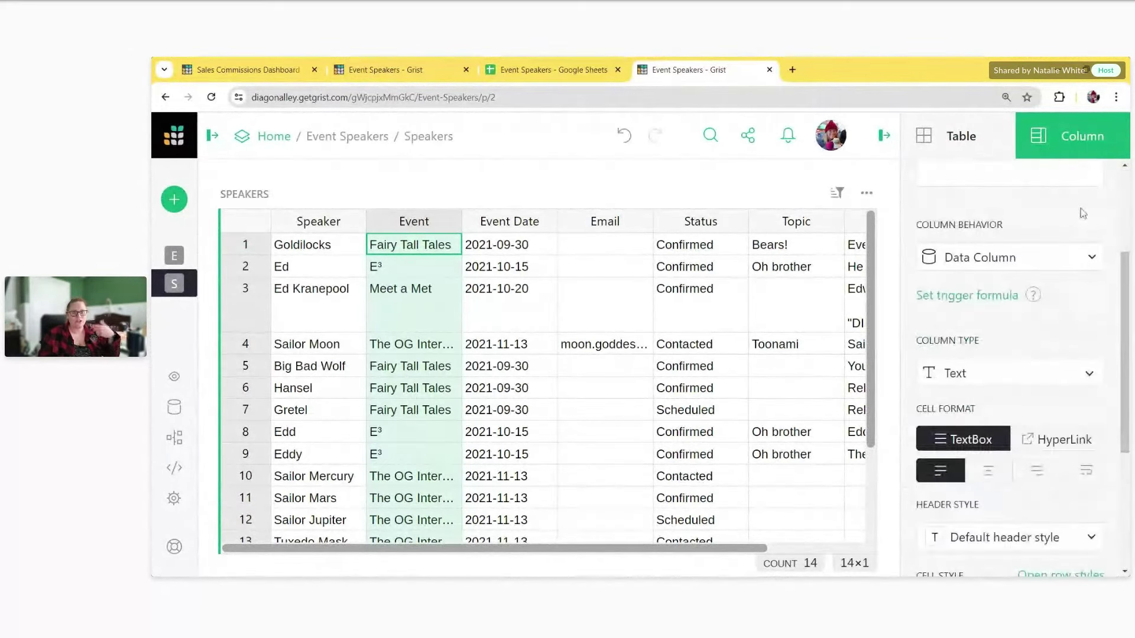
pyautogui.click(1035, 351)
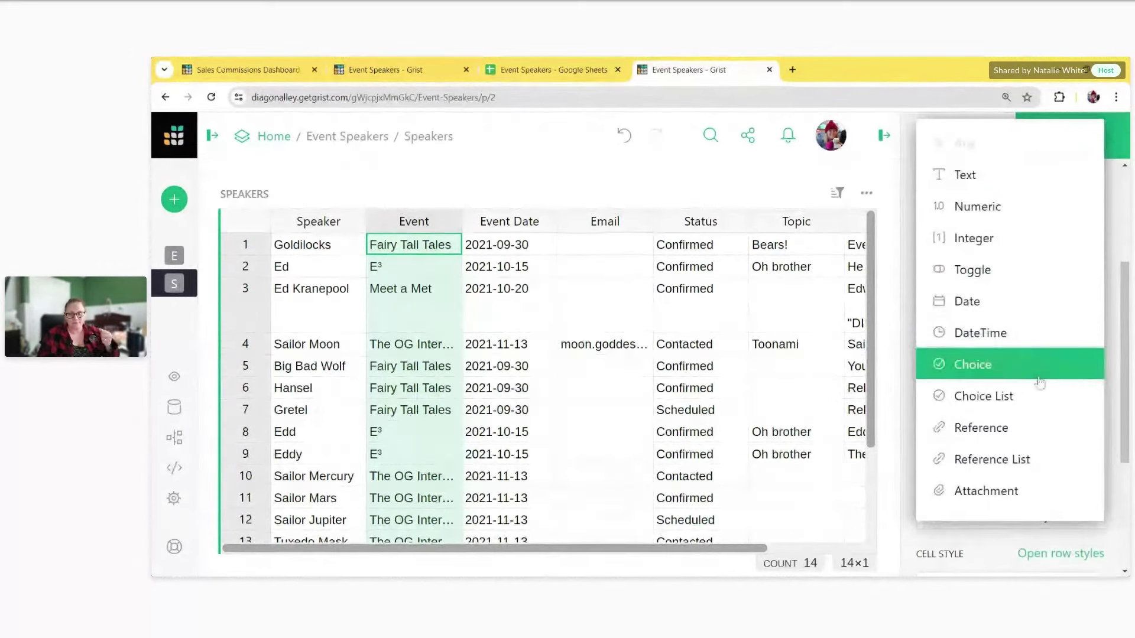
pyautogui.click(1042, 430)
pyautogui.scroll(-2, 1040, 429)
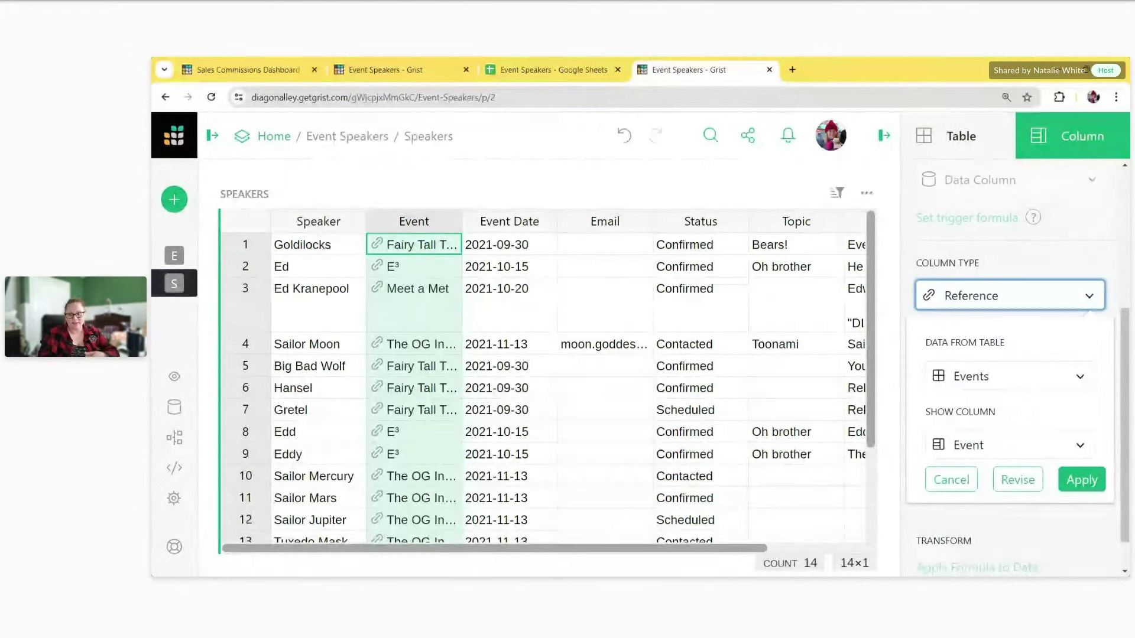
pyautogui.scroll(-1, 944, 331)
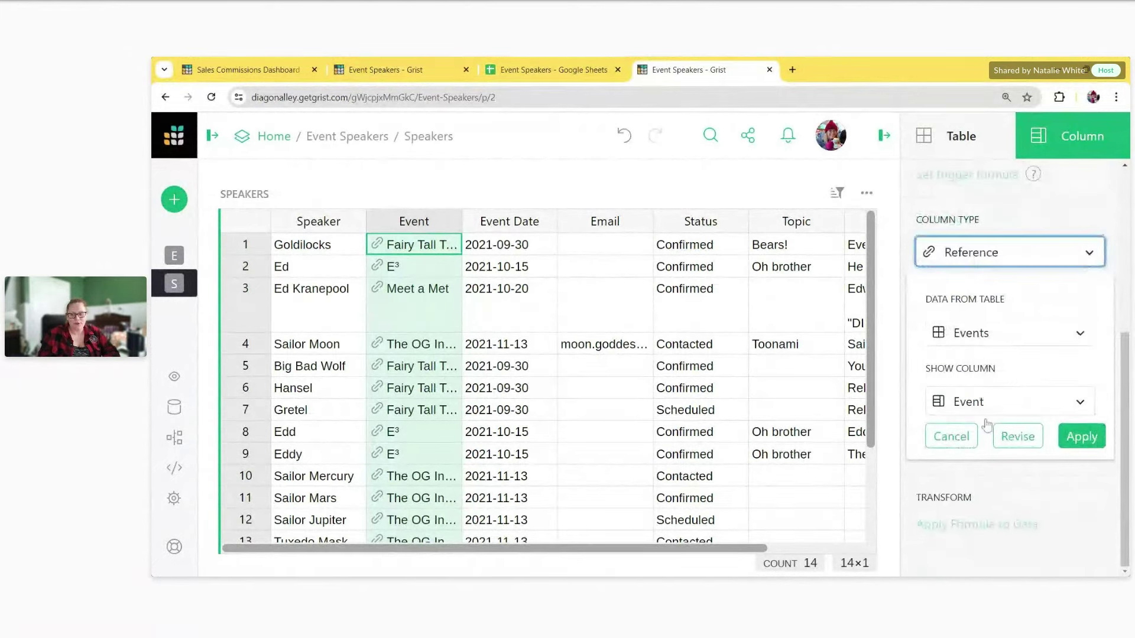
pyautogui.click(1081, 436)
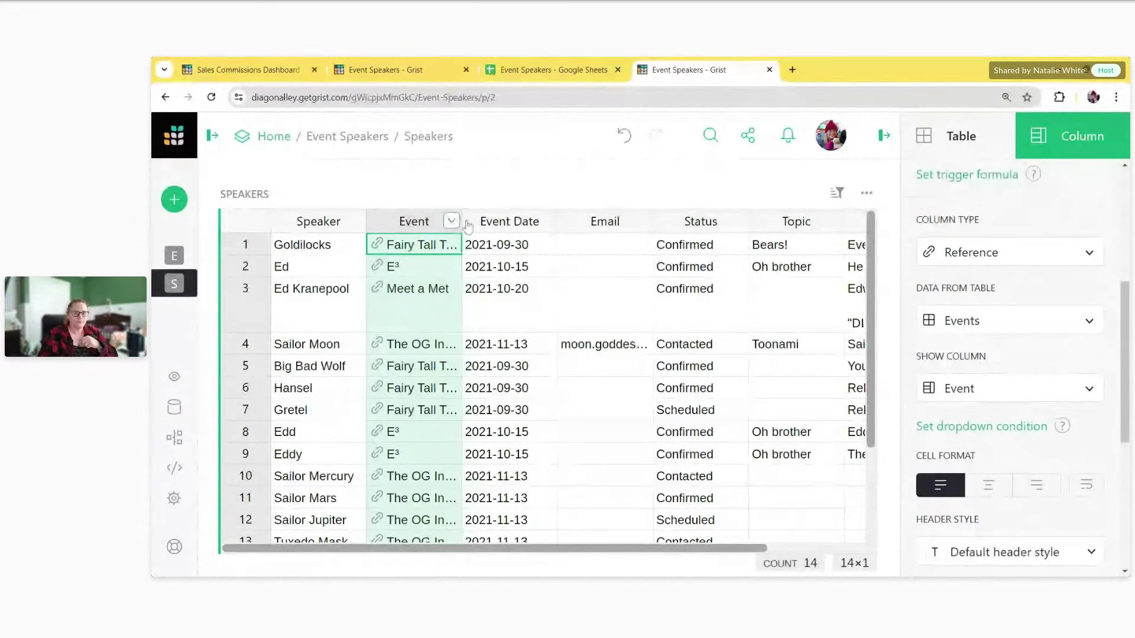
pyautogui.moveTo(461, 224); pyautogui.dragTo(591, 223)
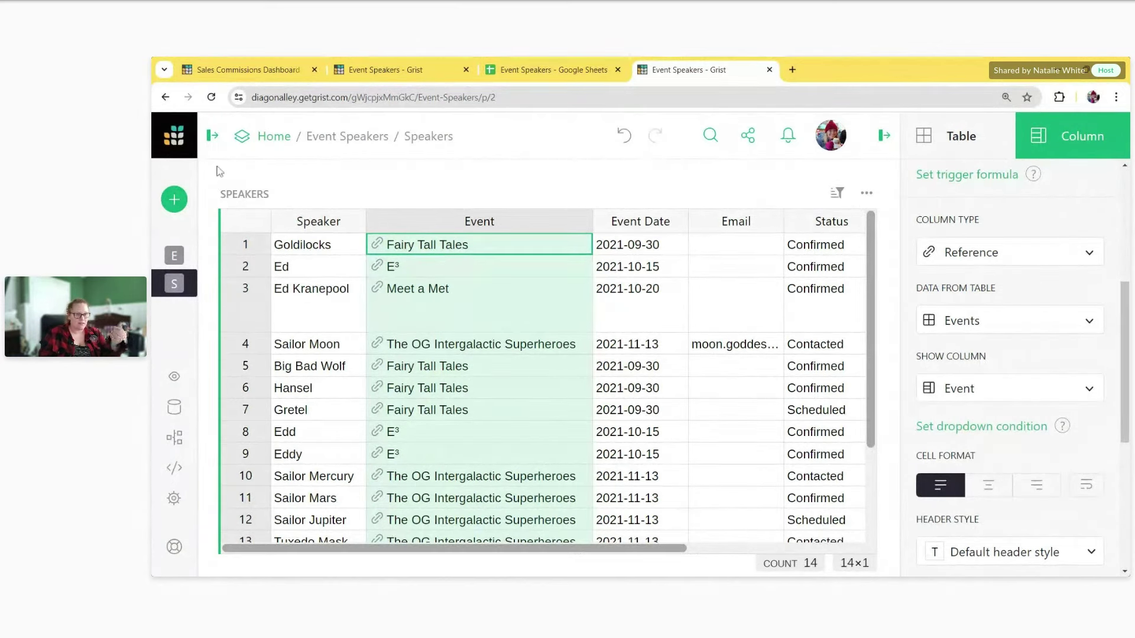
# Step: Rename the E³ record in the Events table to Cartoon Network Presents E³ and widen the Event column to fit the full names
pyautogui.click(212, 136)
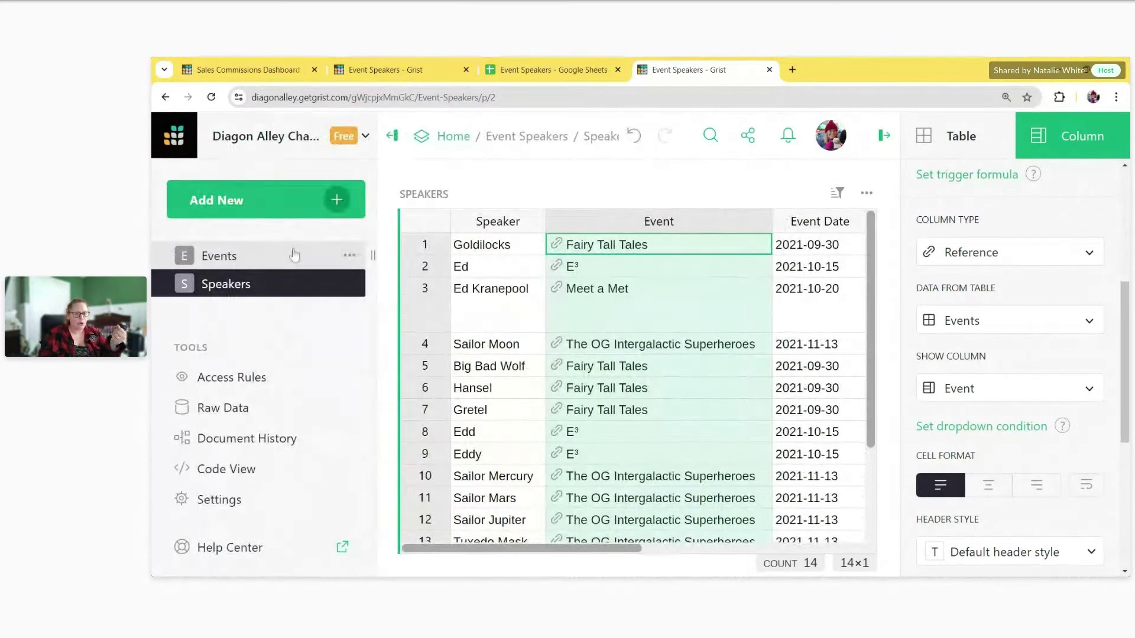
pyautogui.click(293, 255)
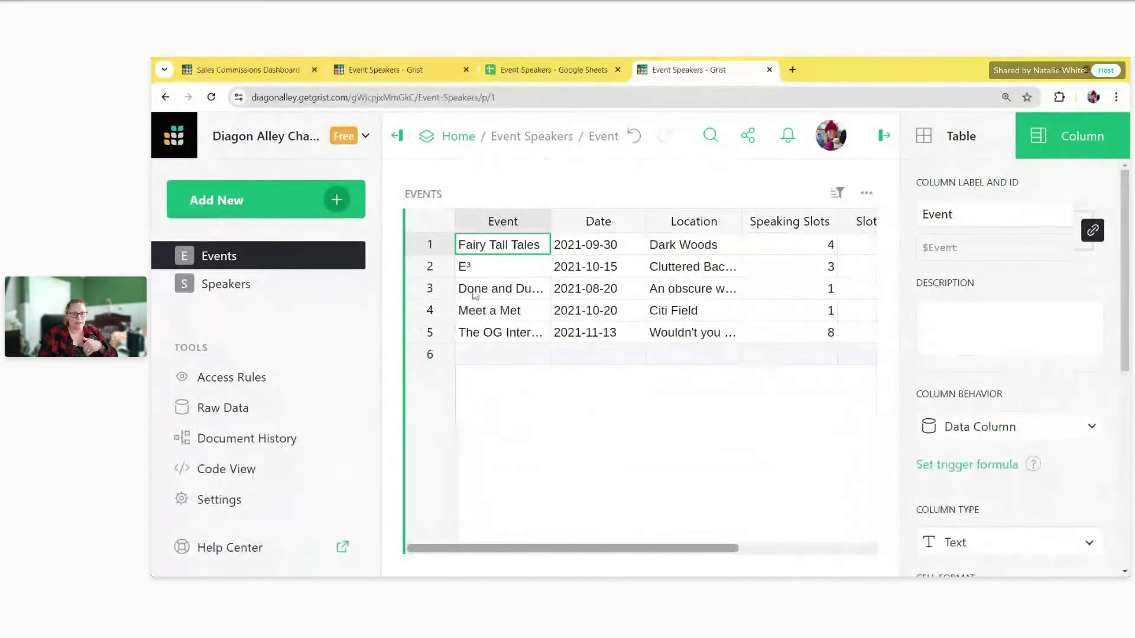
pyautogui.click(463, 272)
pyautogui.doubleClick(463, 273)
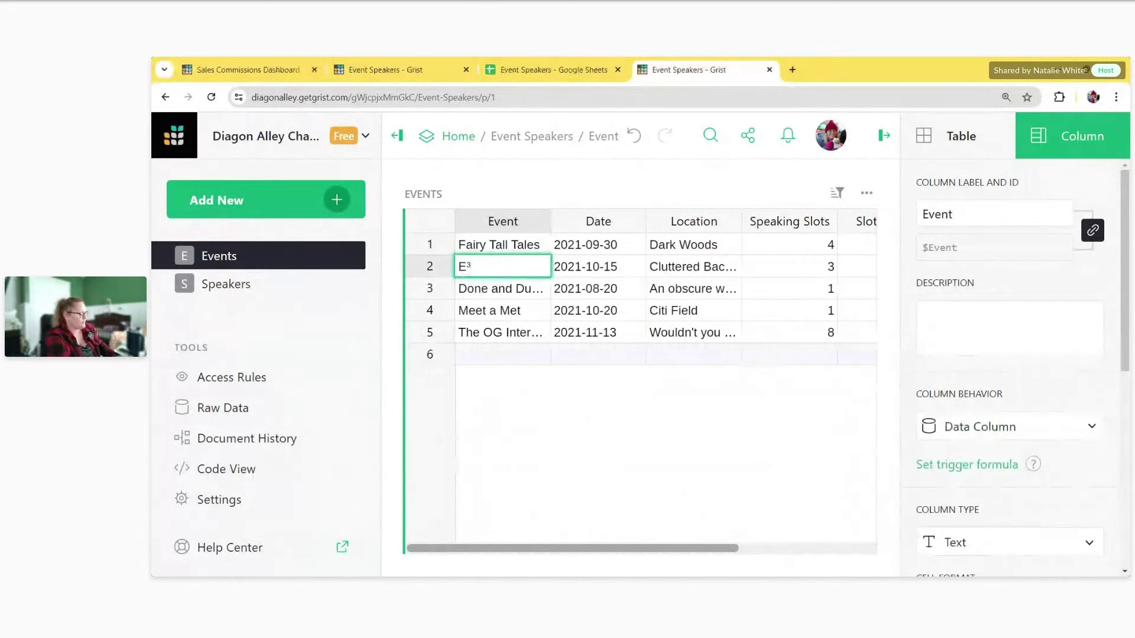
pyautogui.write('Cartoon ')
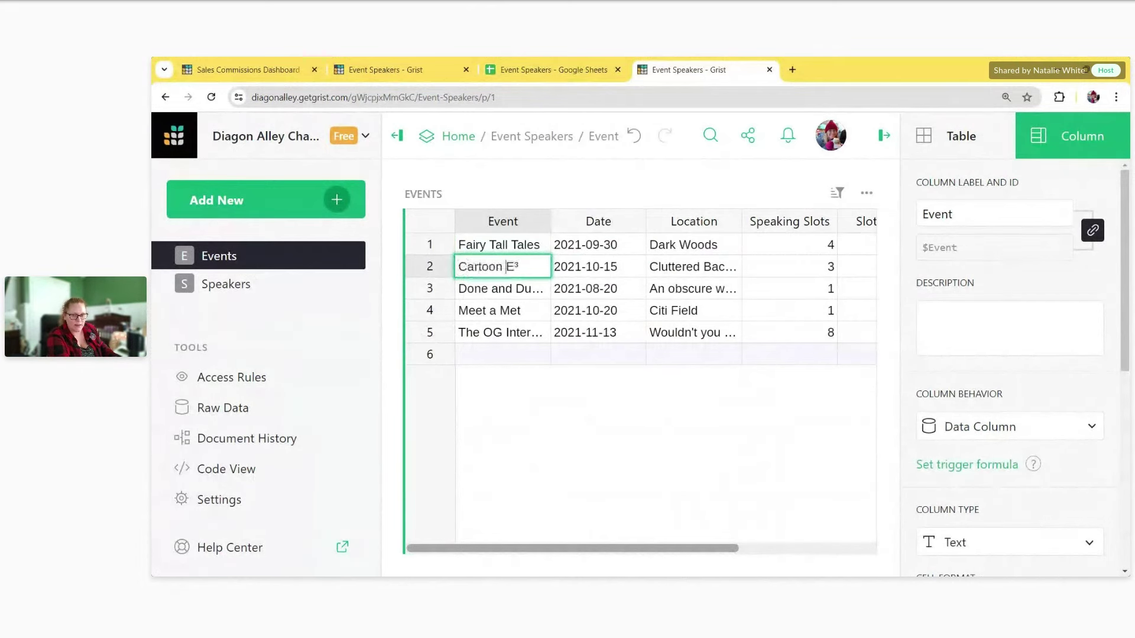
pyautogui.write('Netw')
pyautogui.write('ork Presents')
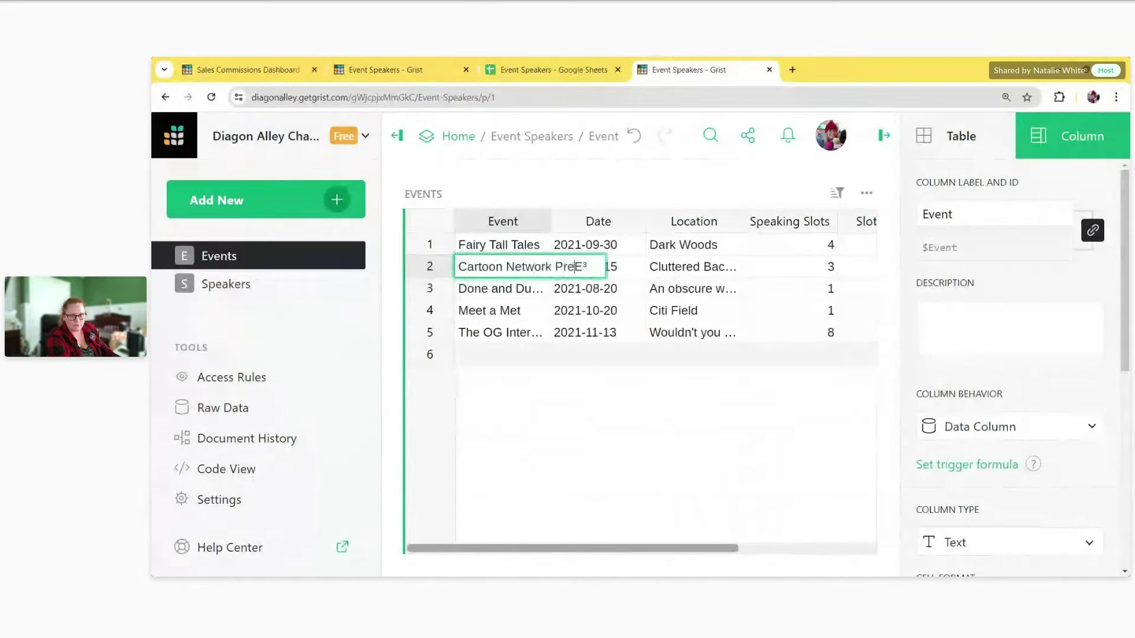
pyautogui.press('Return')
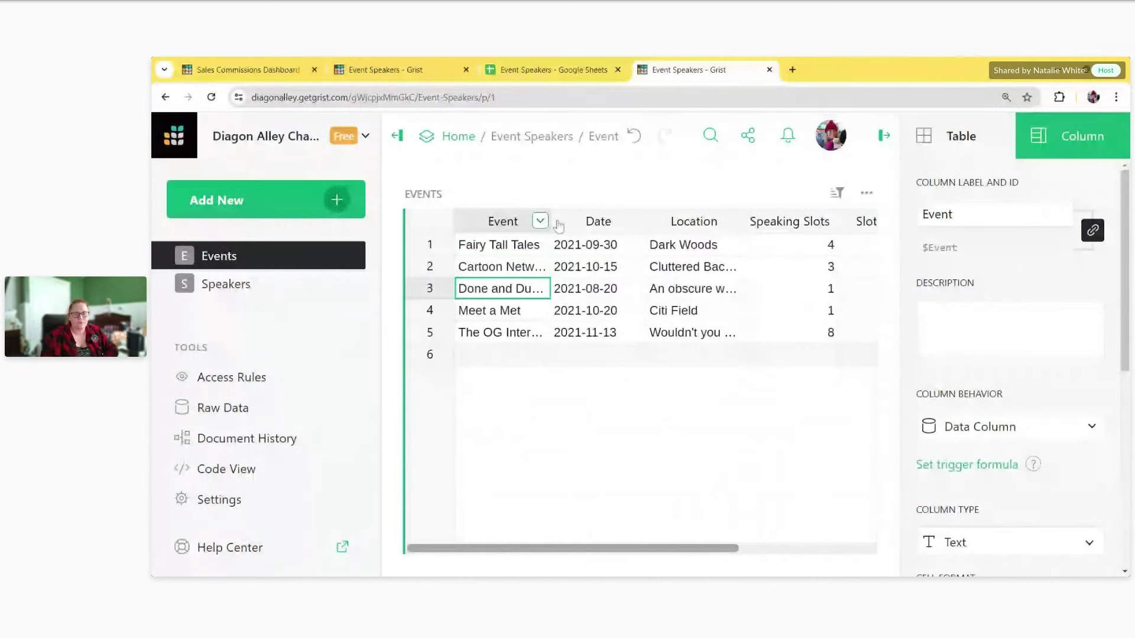
pyautogui.moveTo(550, 221); pyautogui.dragTo(671, 218)
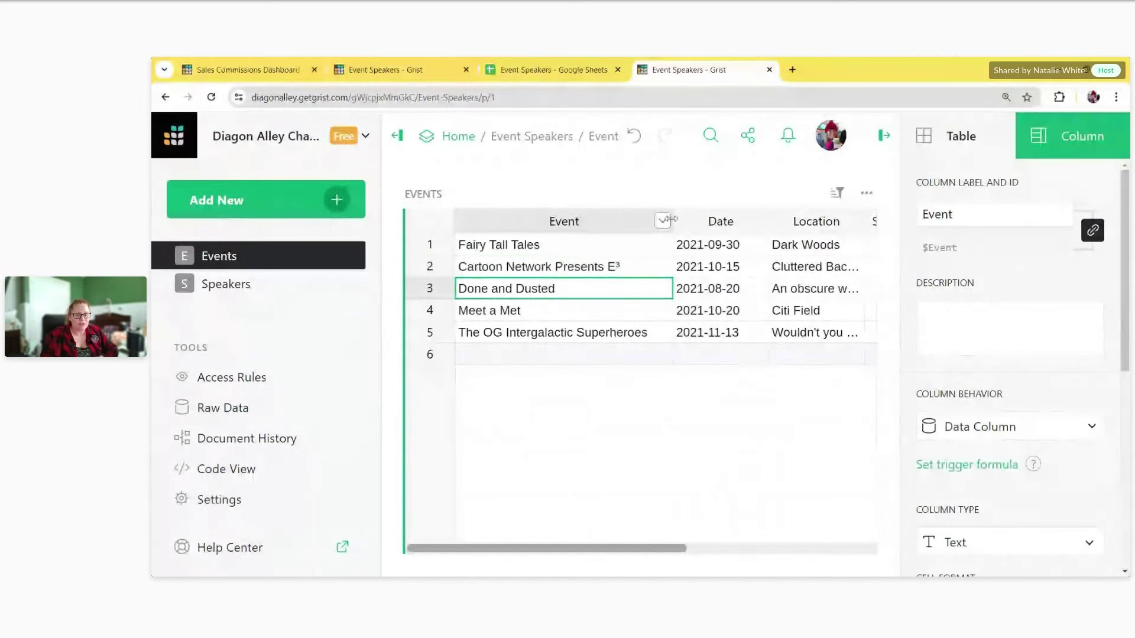
# Step: Check the Event references on the Speakers page for the renamed E³ event, through to the end of the table
pyautogui.click(275, 300)
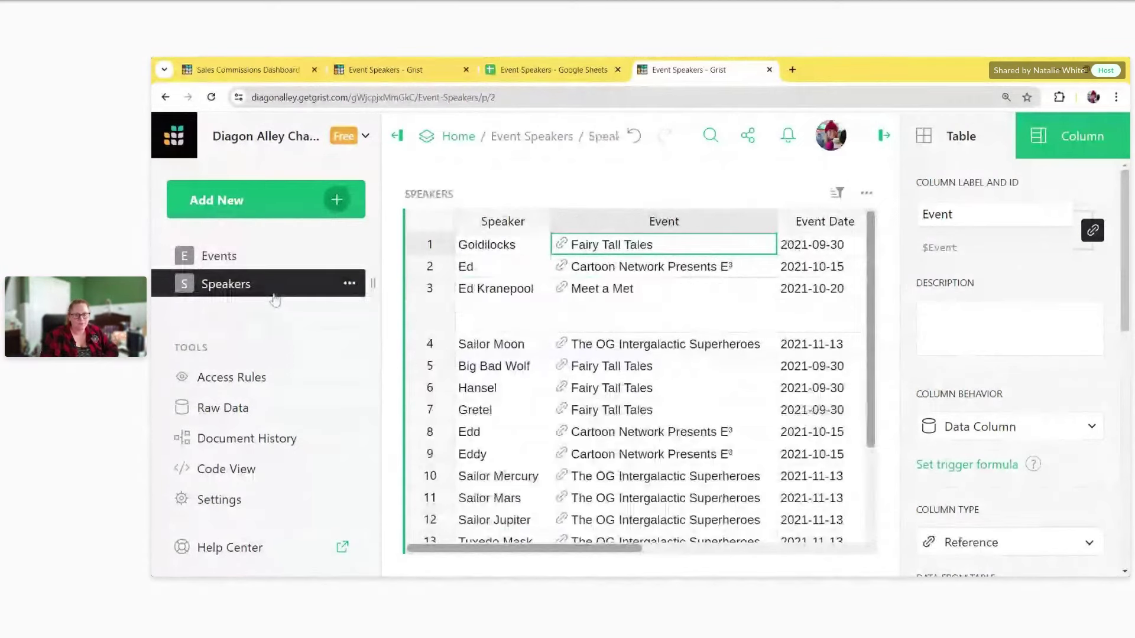
pyautogui.click(629, 267)
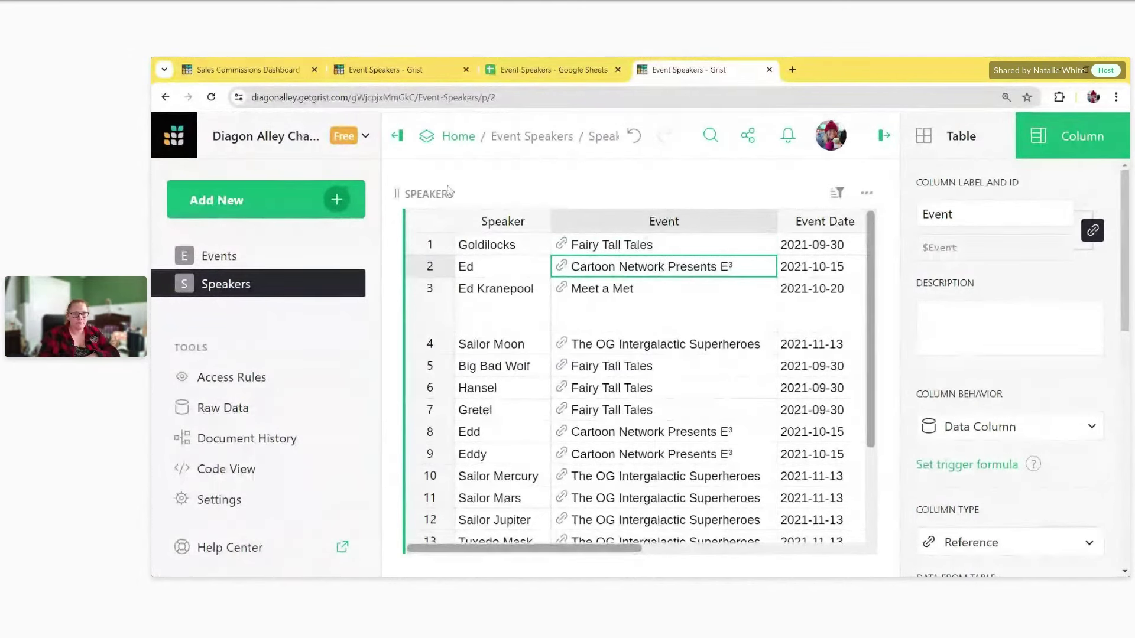
pyautogui.click(397, 136)
pyautogui.scroll(-1, 606, 330)
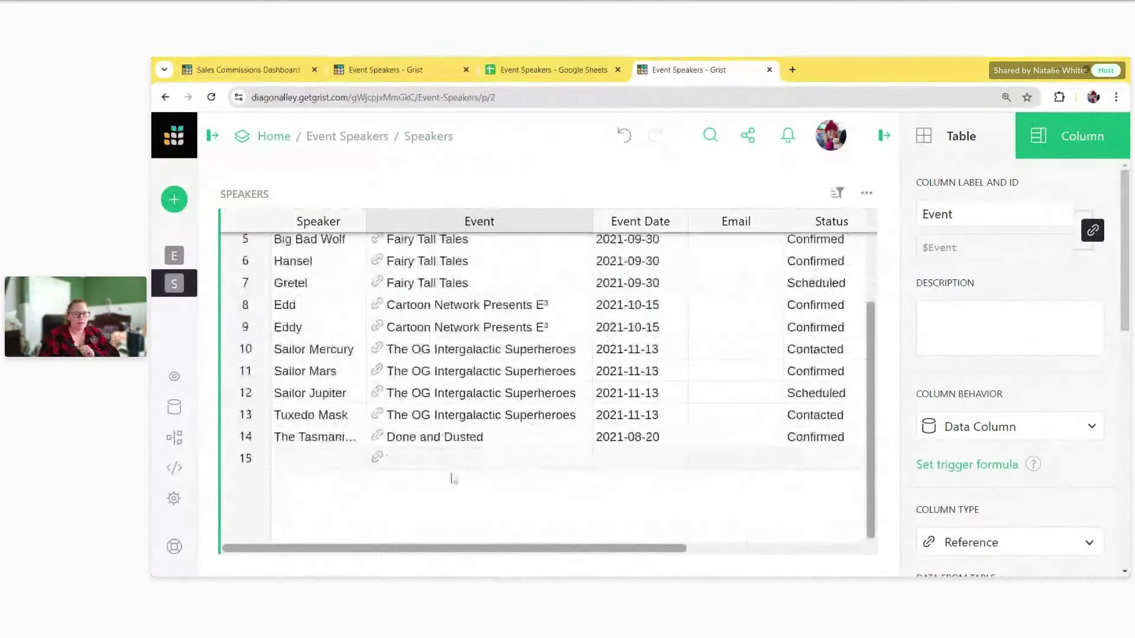
# Step: Start a new Speakers row with The OG Intergalactic Superheroes as its event, and list the event choices in the row below
pyautogui.click(402, 461)
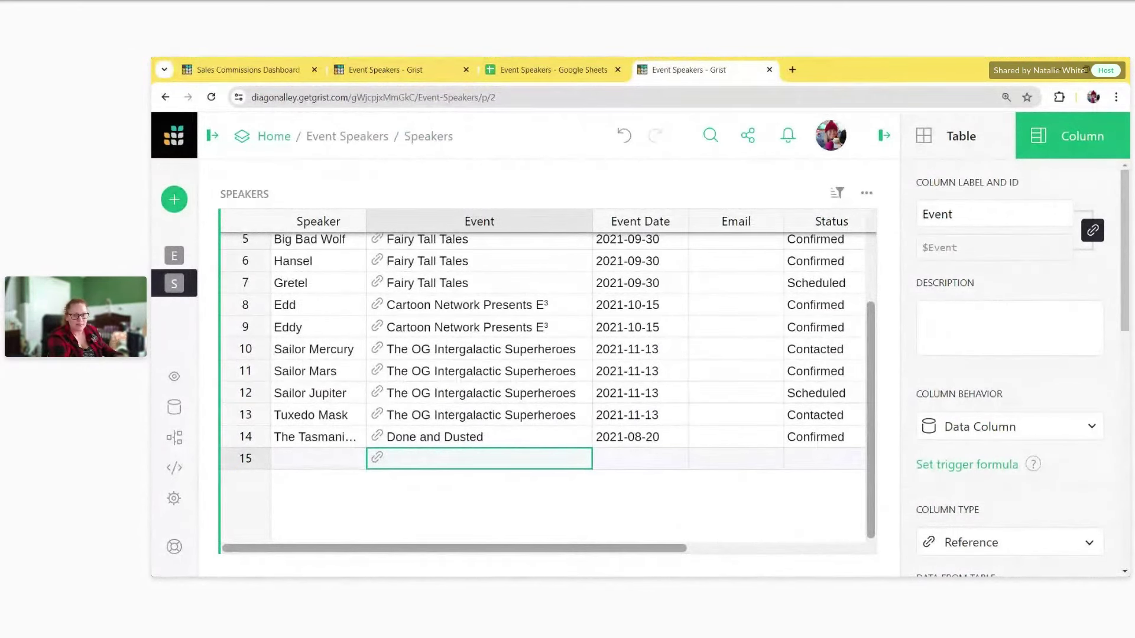
pyautogui.write('OG')
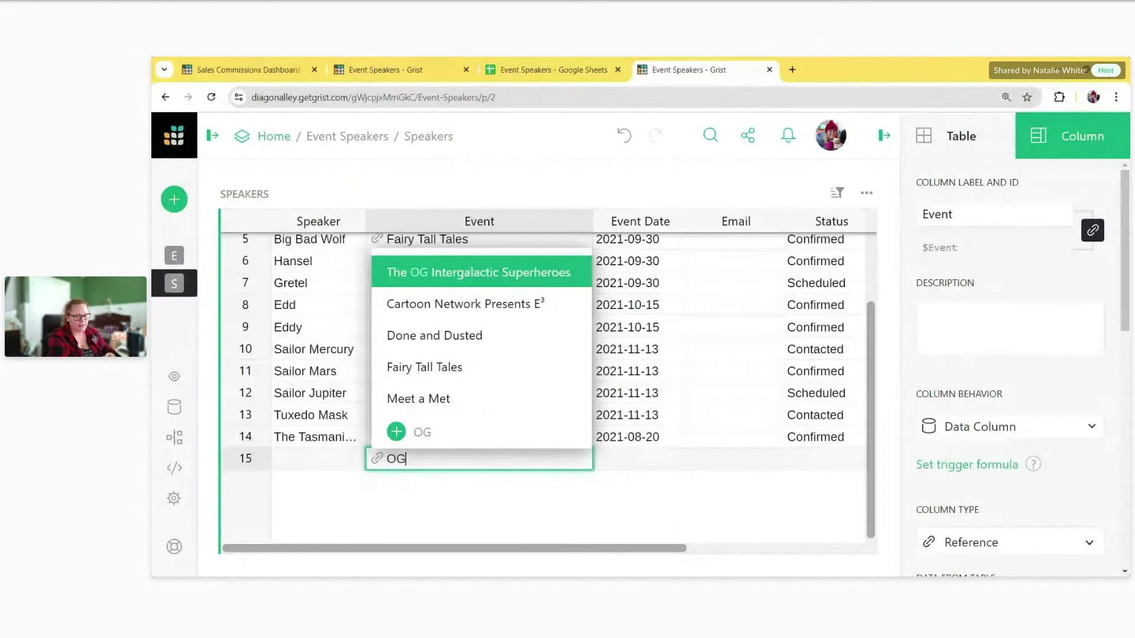
pyautogui.press('Return')
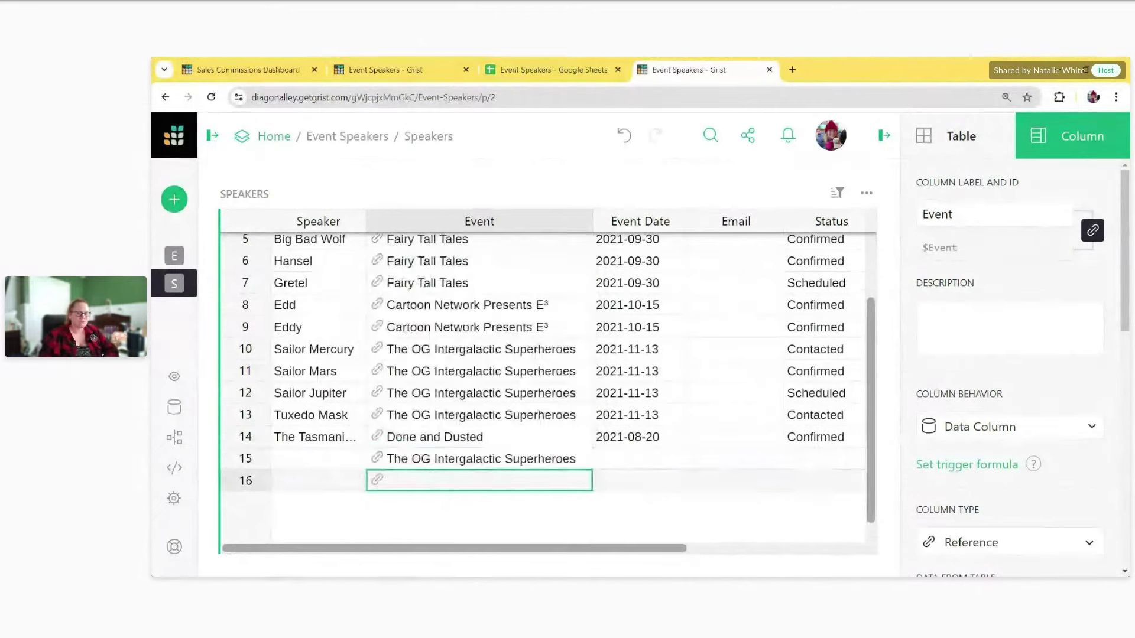
pyautogui.doubleClick(438, 489)
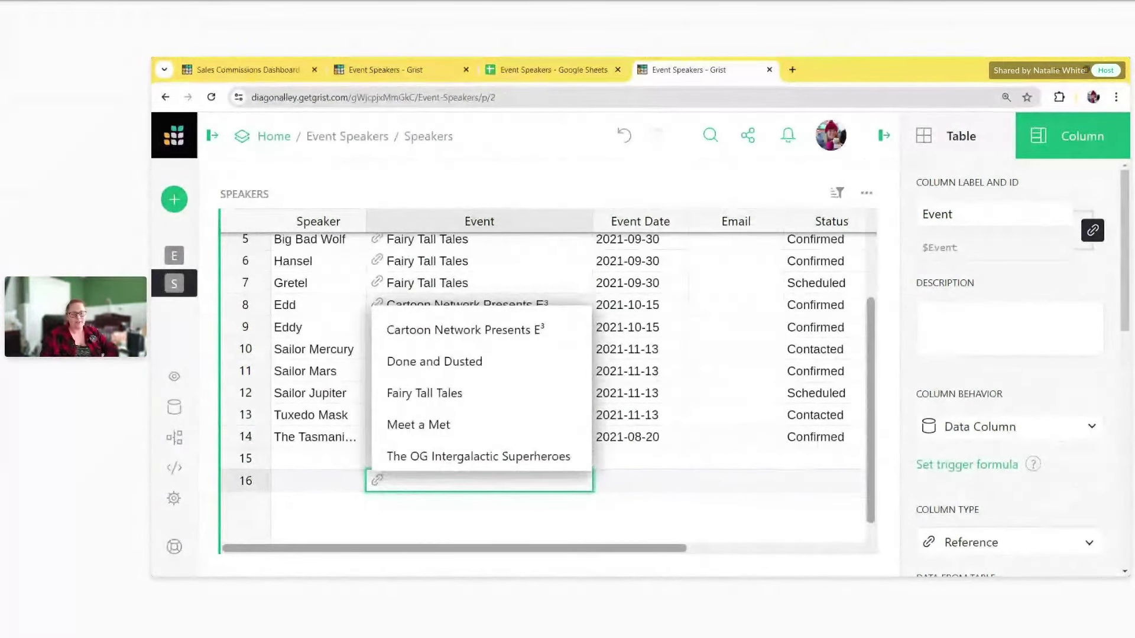
# Step: Delete row 15 with the blank speaker name from the Speakers table
pyautogui.click(233, 443)
pyautogui.click(234, 459)
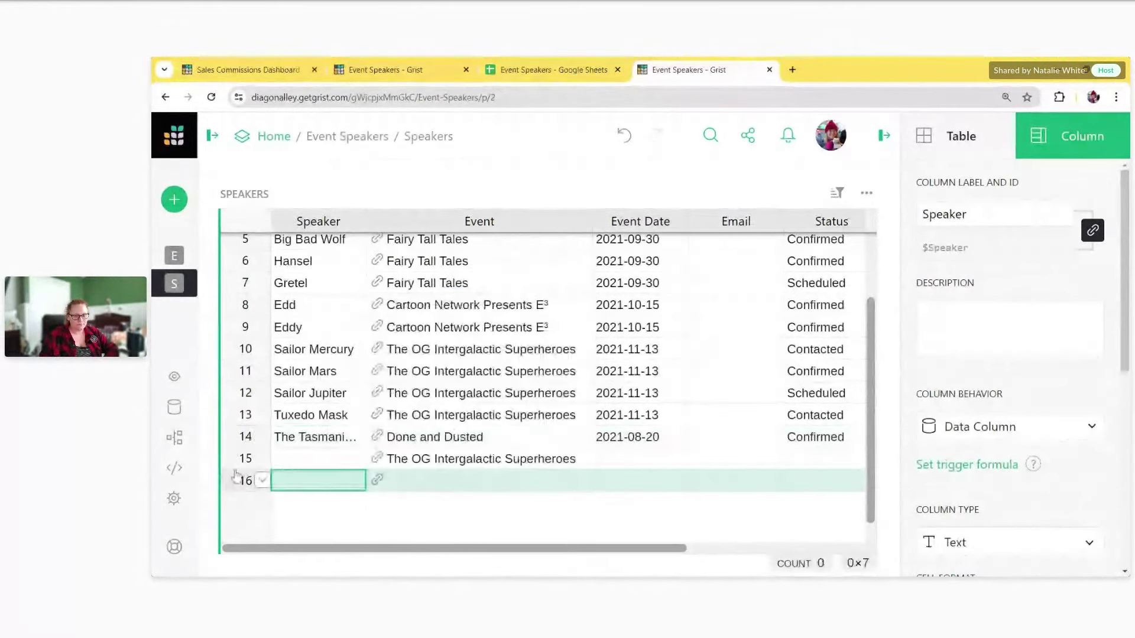
pyautogui.rightClick(234, 460)
pyautogui.click(295, 370)
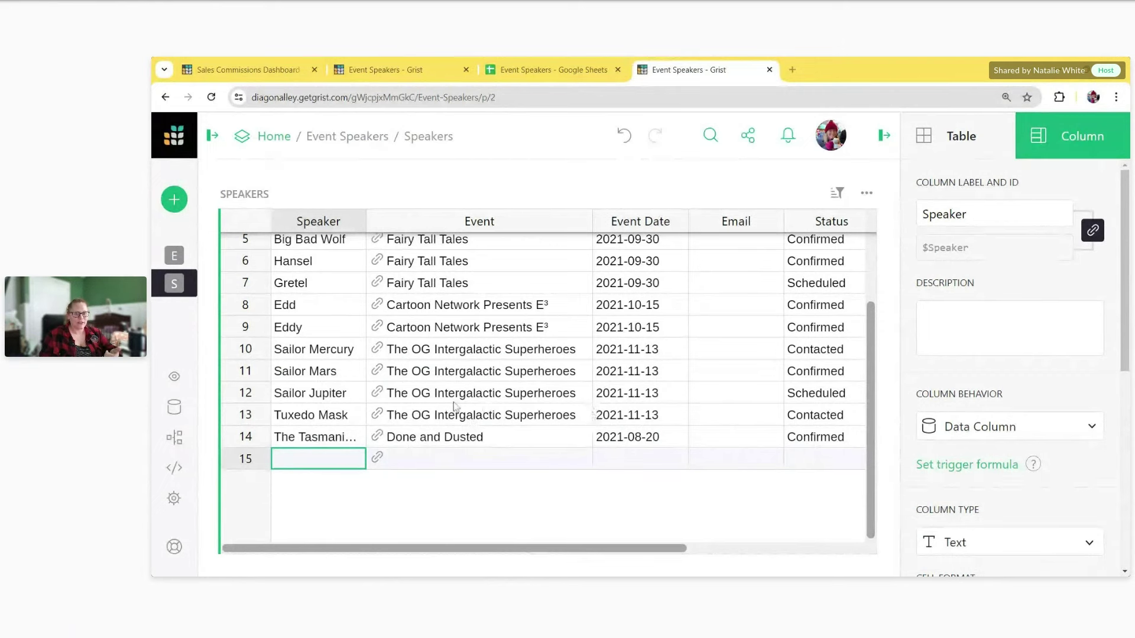
# Step: View the linked record card for The OG Intergalactic Superheroes, and rename the Cartoon Network Presents E³ event to E³ in its own card
pyautogui.click(376, 371)
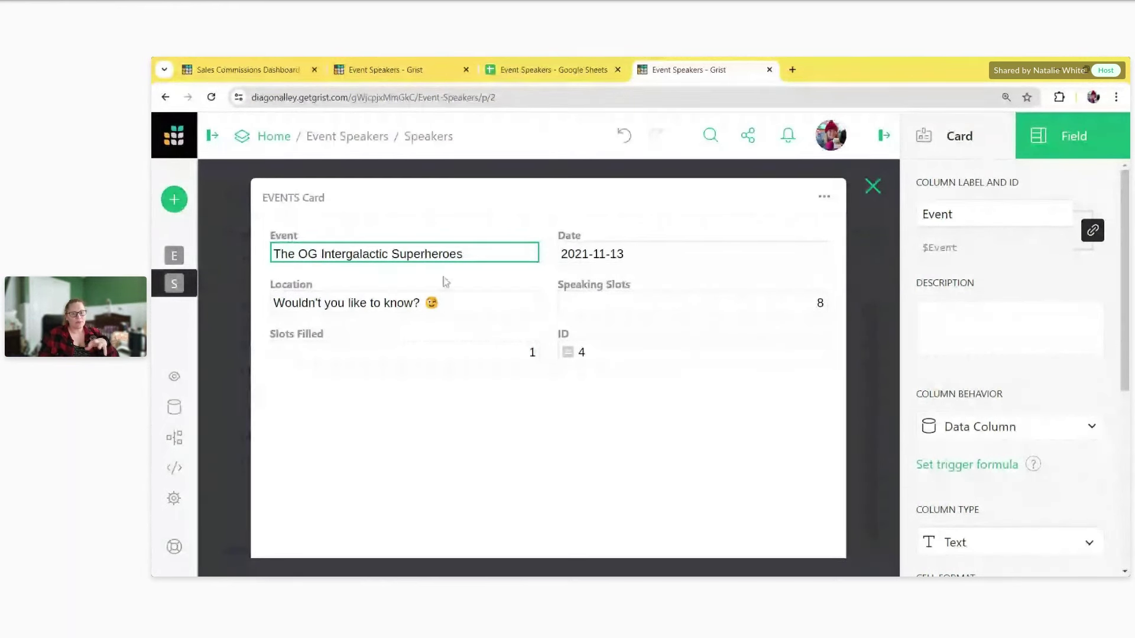
pyautogui.click(872, 186)
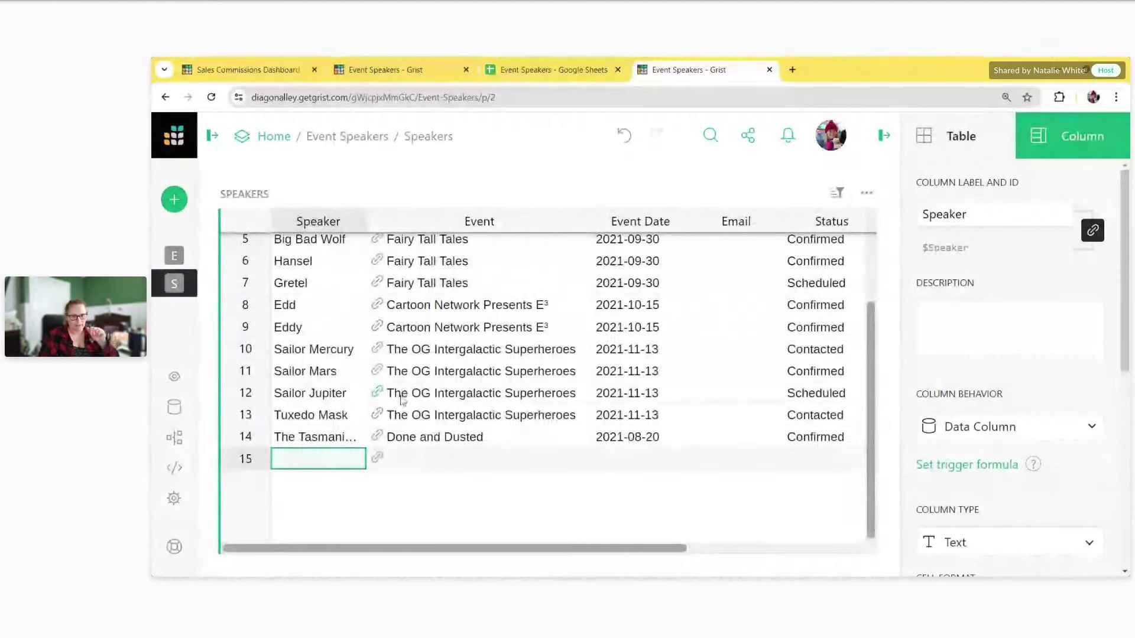
pyautogui.click(377, 305)
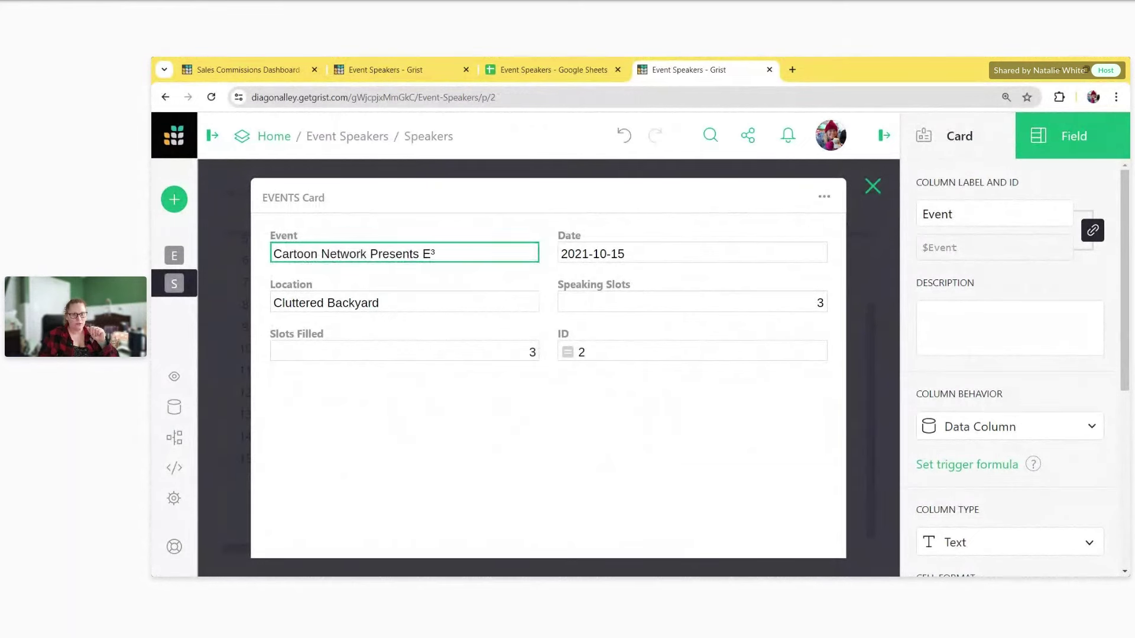
pyautogui.doubleClick(423, 254)
pyautogui.moveTo(423, 254); pyautogui.dragTo(256, 251)
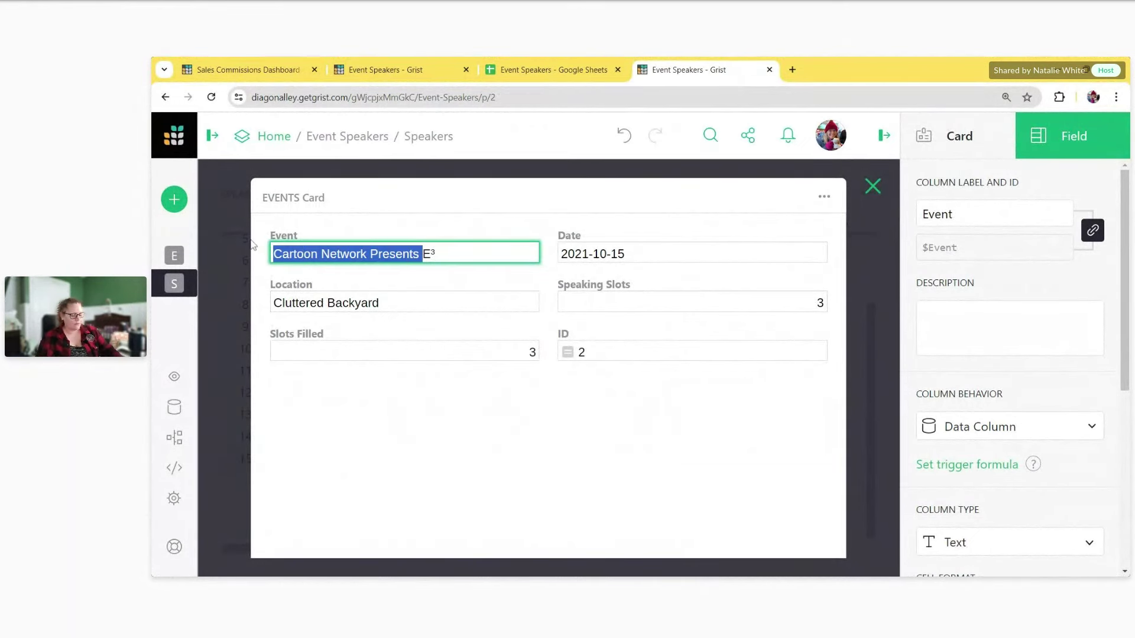
pyautogui.press('BackSpace')
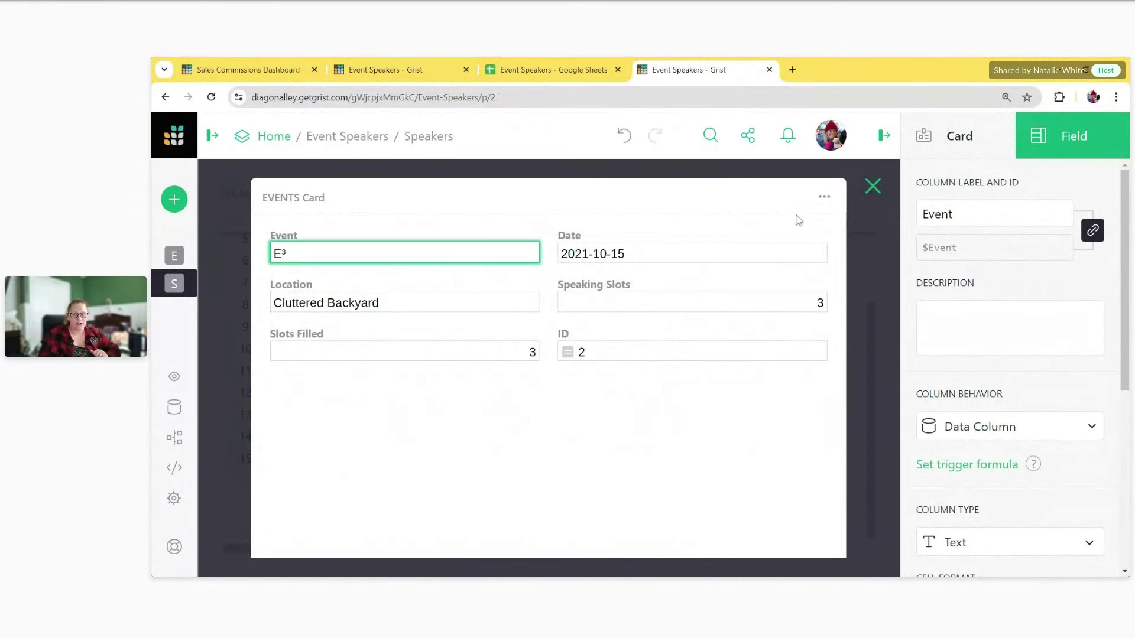
pyautogui.click(837, 207)
pyautogui.click(872, 186)
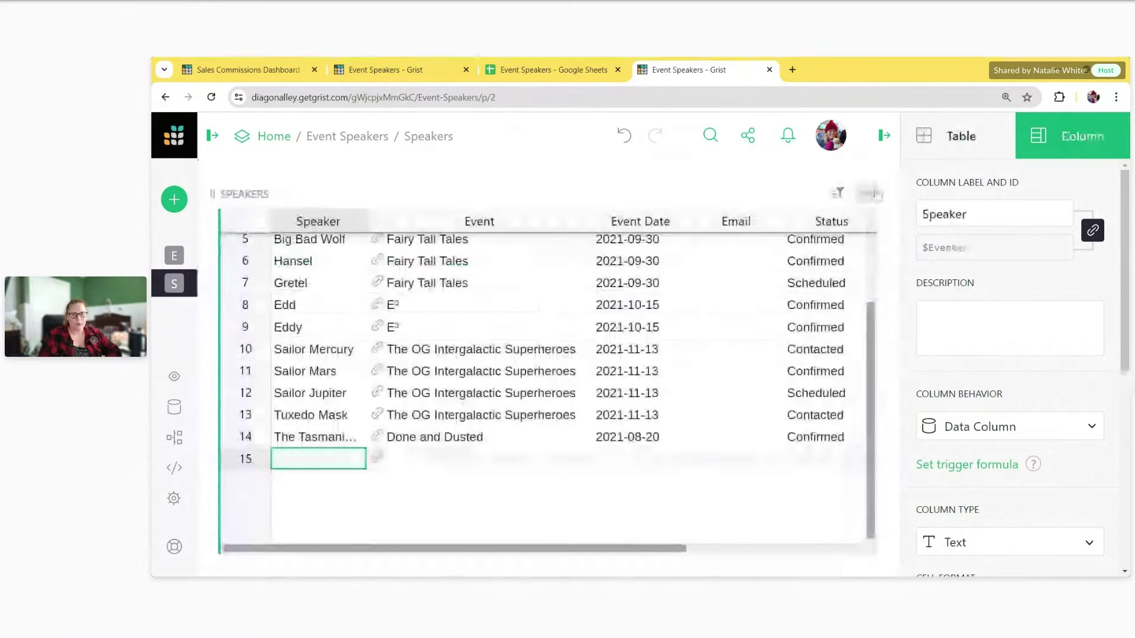
# Step: Compare the E³ event name on the Speakers and Events pages, and view the Fairy Tall Tales record card linked from Gretel's row
pyautogui.scroll(3, 472, 323)
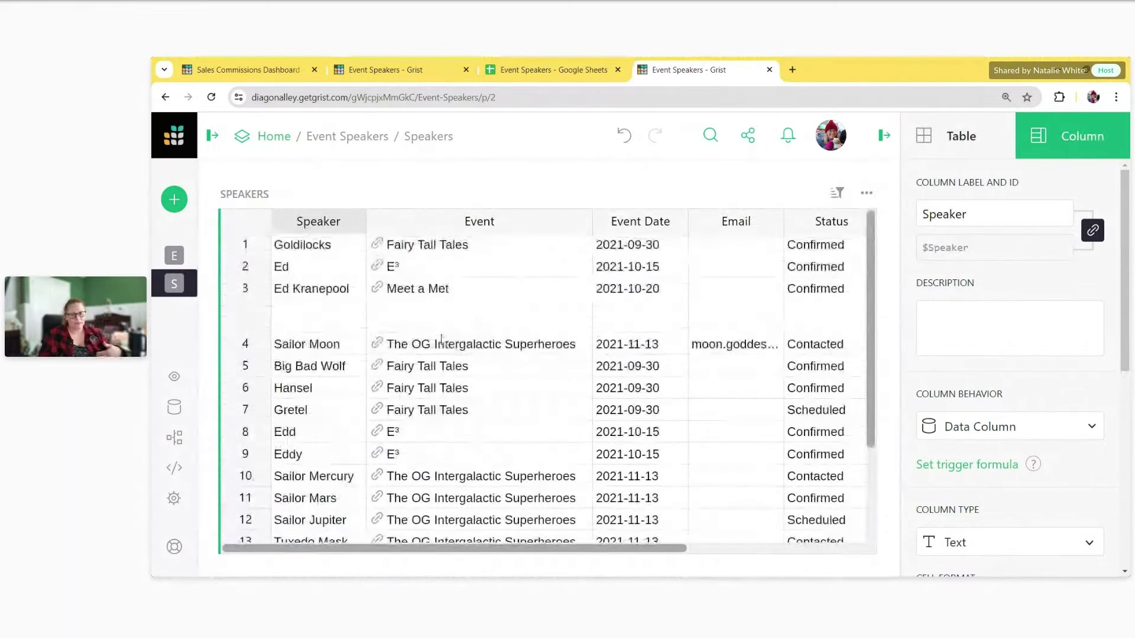
pyautogui.click(188, 259)
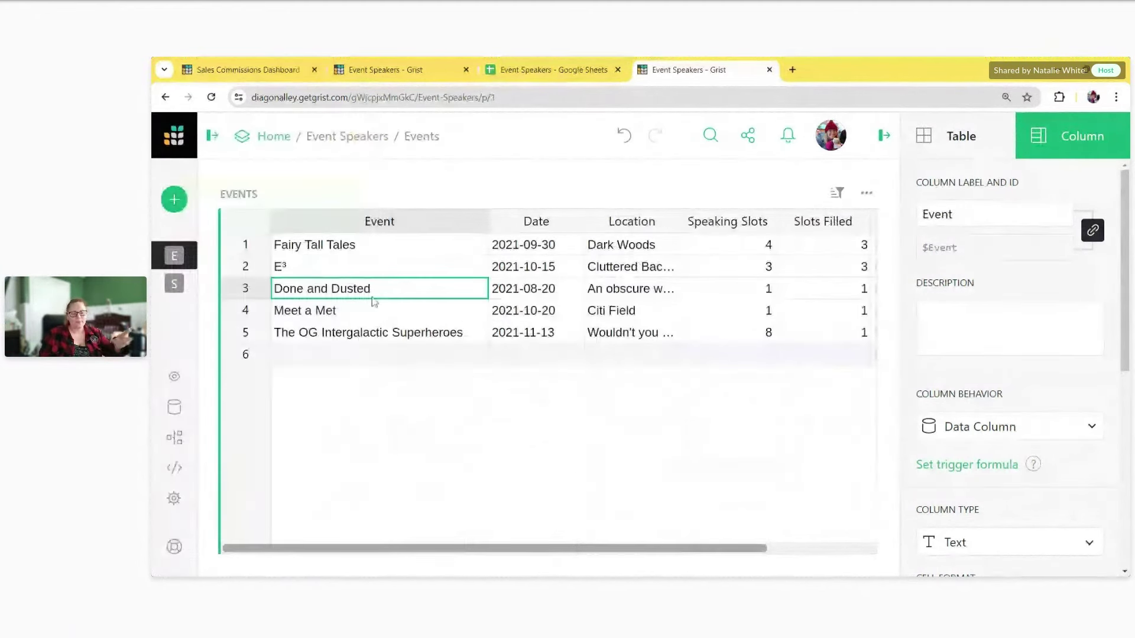
pyautogui.click(173, 284)
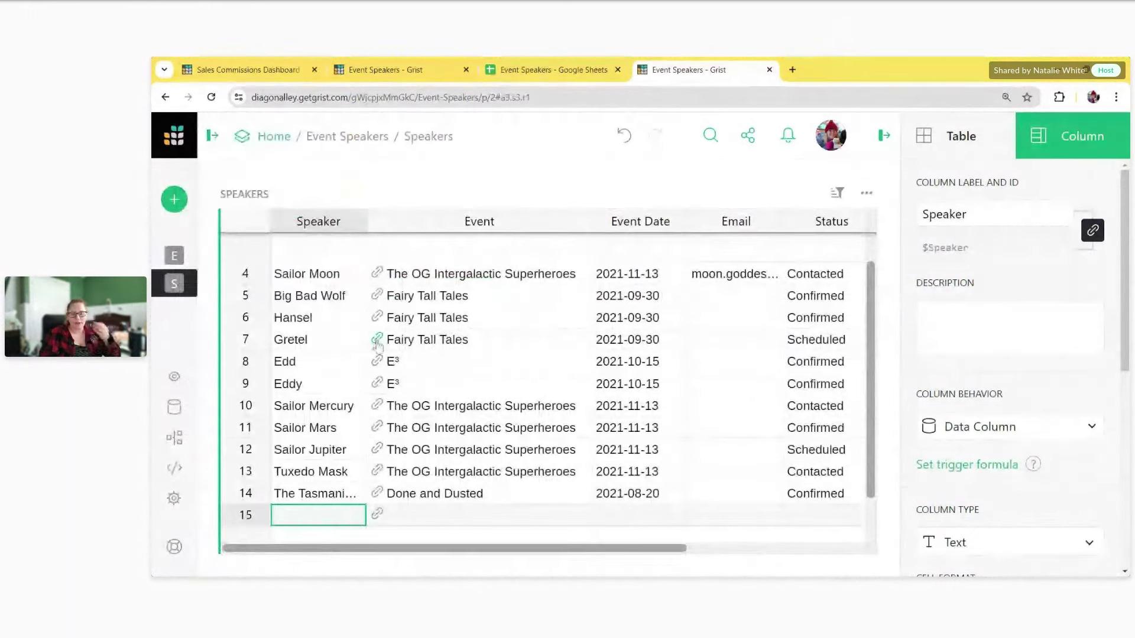
pyautogui.click(376, 339)
pyautogui.click(873, 186)
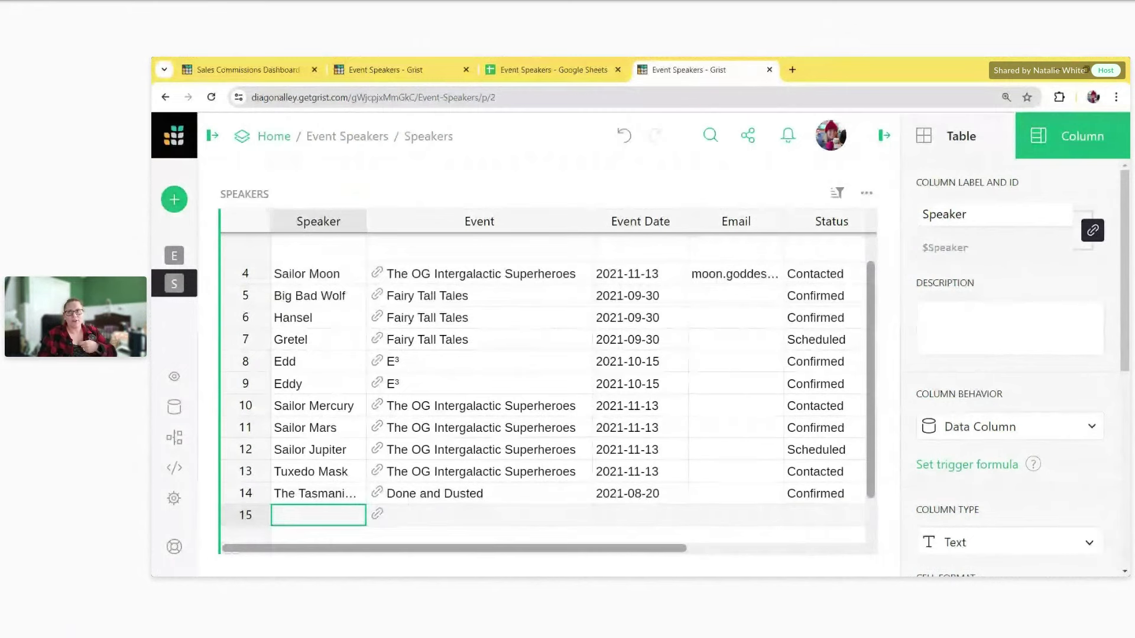
pyautogui.click(478, 383)
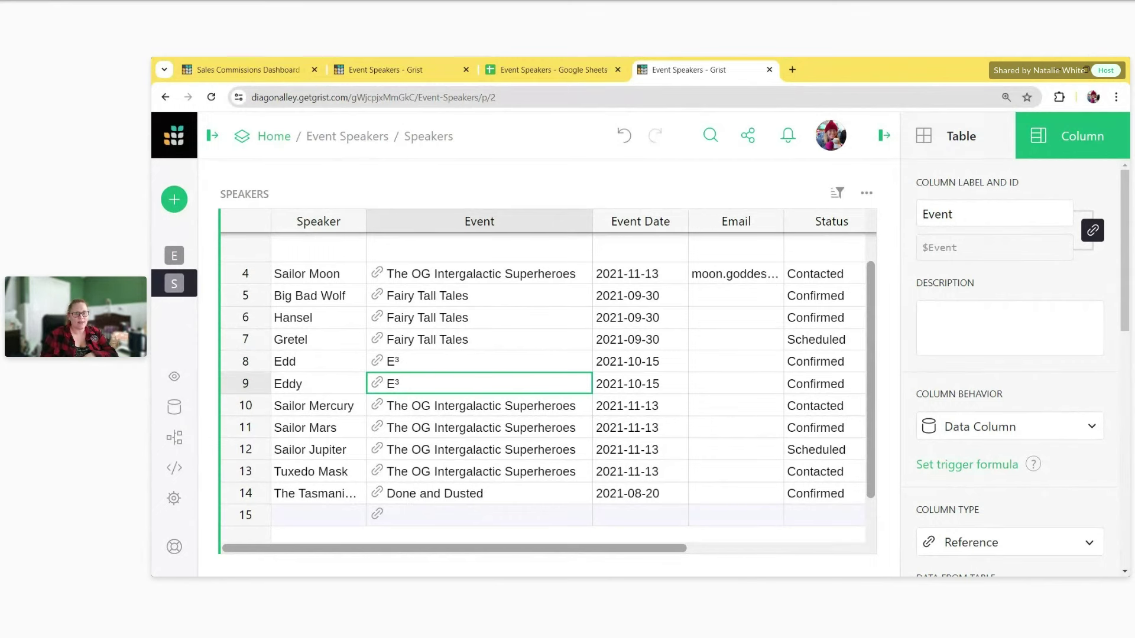
# Step: Add the Events table's Date as a referenced column of the Event column in the Speakers table
pyautogui.click(647, 314)
pyautogui.click(650, 224)
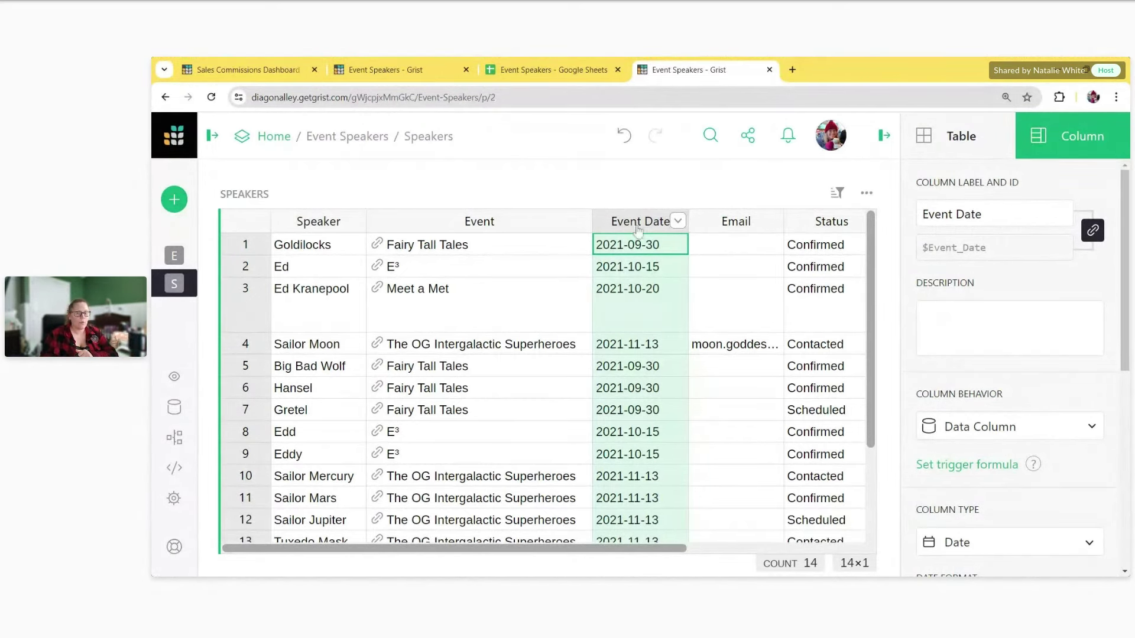
pyautogui.click(532, 231)
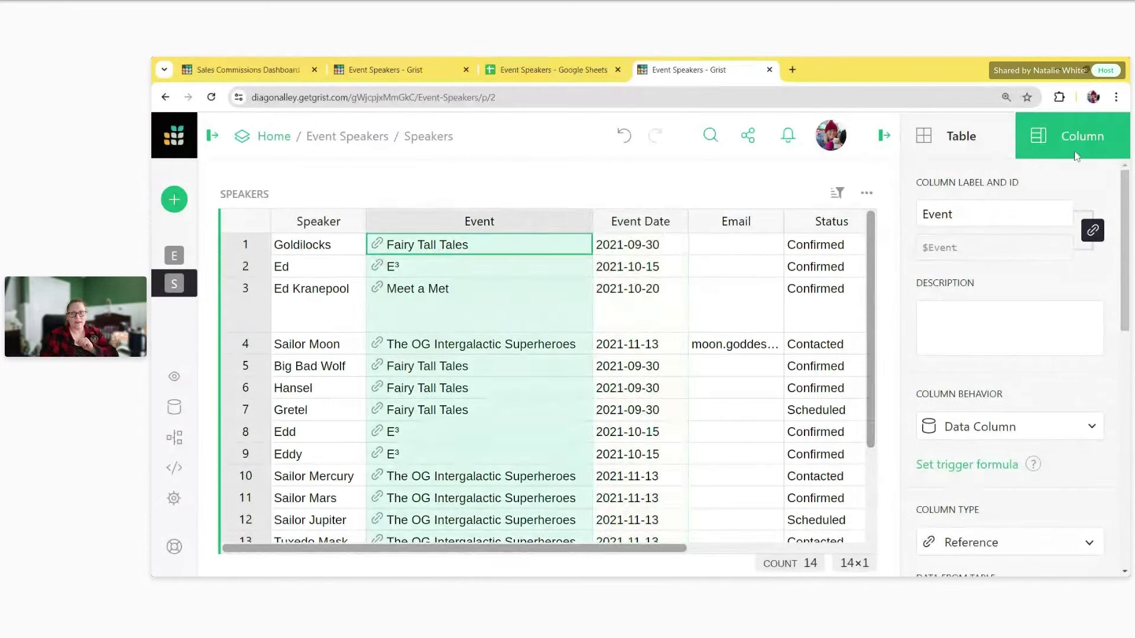
pyautogui.scroll(-1, 1009, 331)
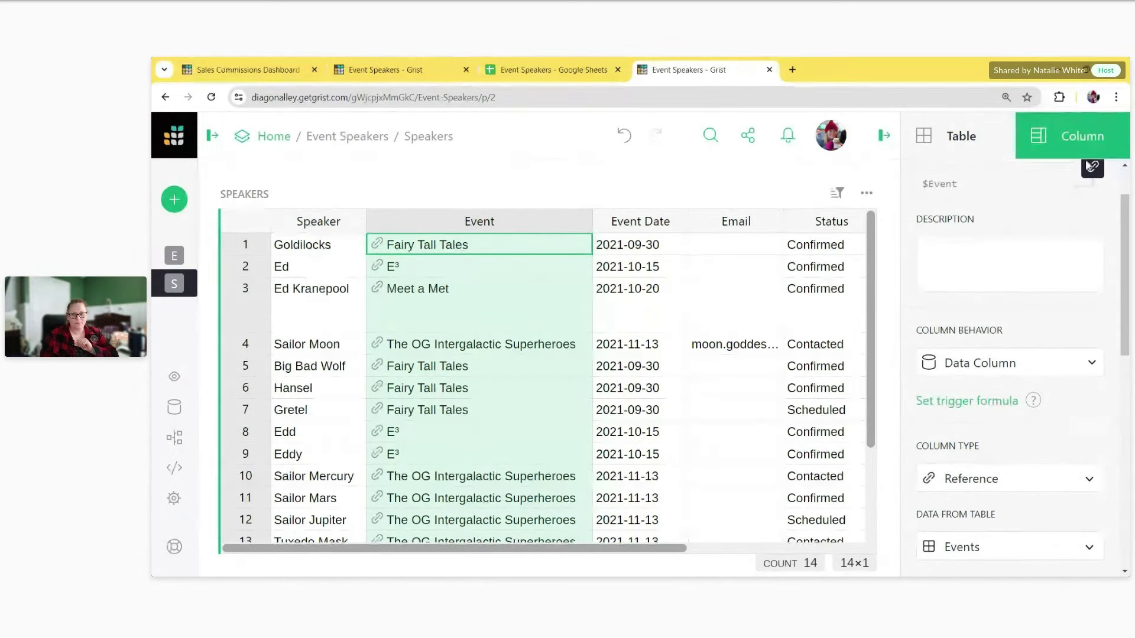
pyautogui.scroll(-4, 1008, 408)
pyautogui.scroll(-5, 1008, 409)
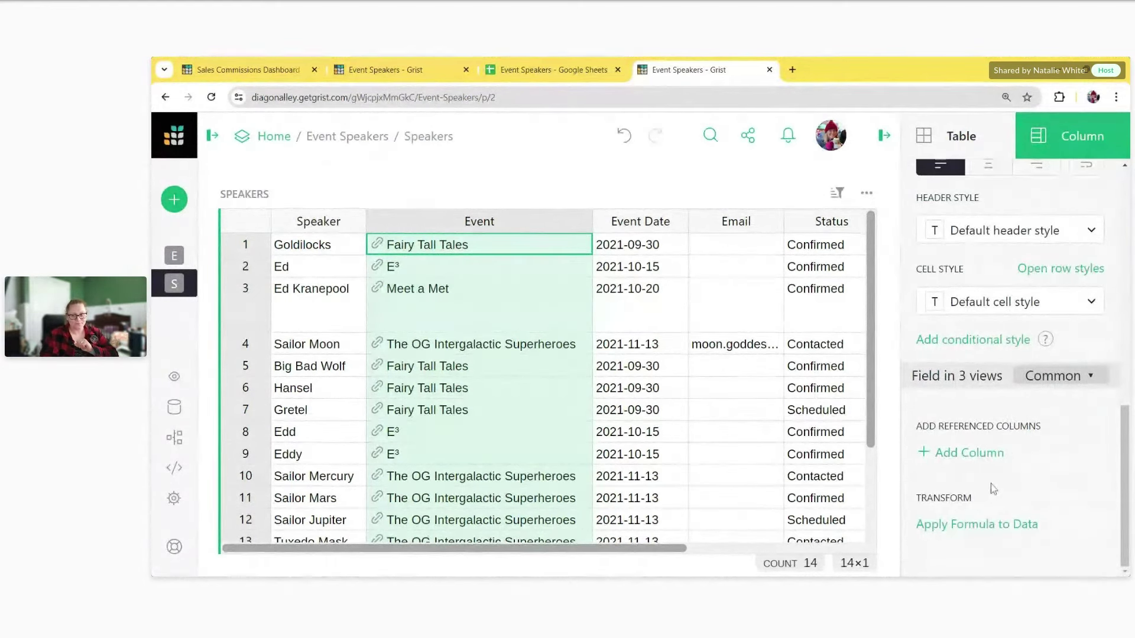
pyautogui.click(986, 463)
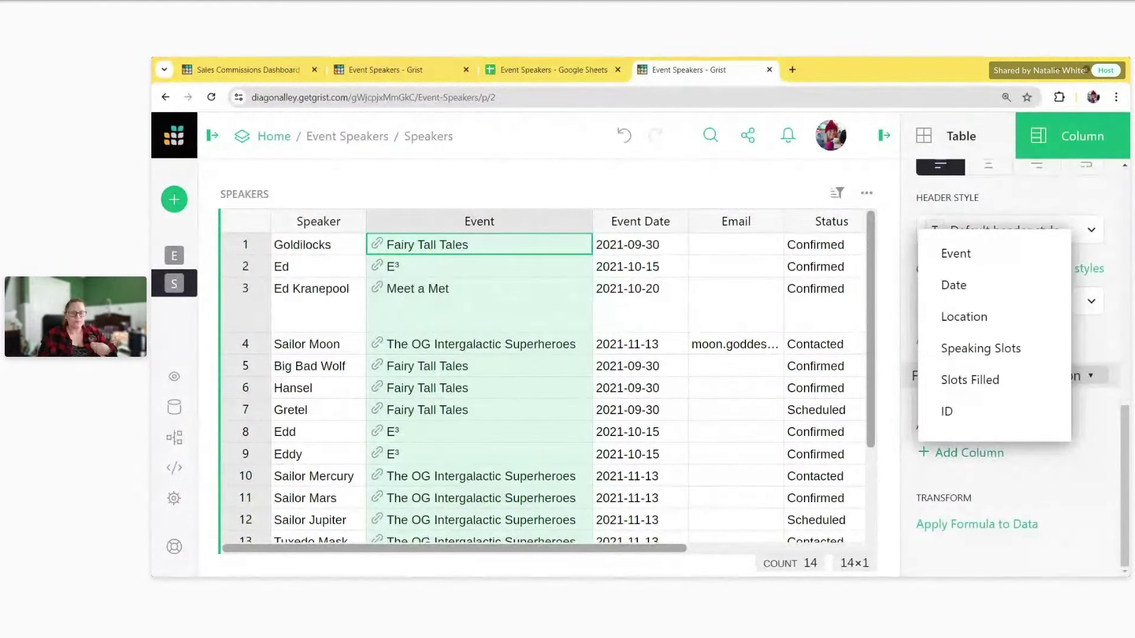
pyautogui.click(982, 289)
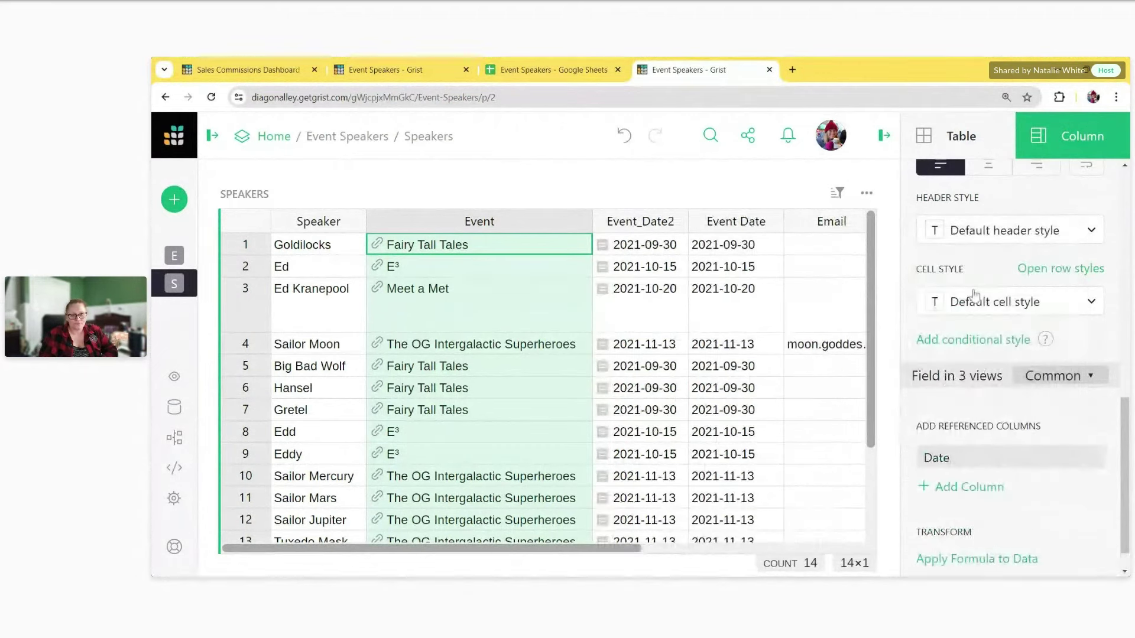
# Step: Set the Fairy Tall Tales event's date to 2024-06-20 in its linked record card
pyautogui.click(672, 248)
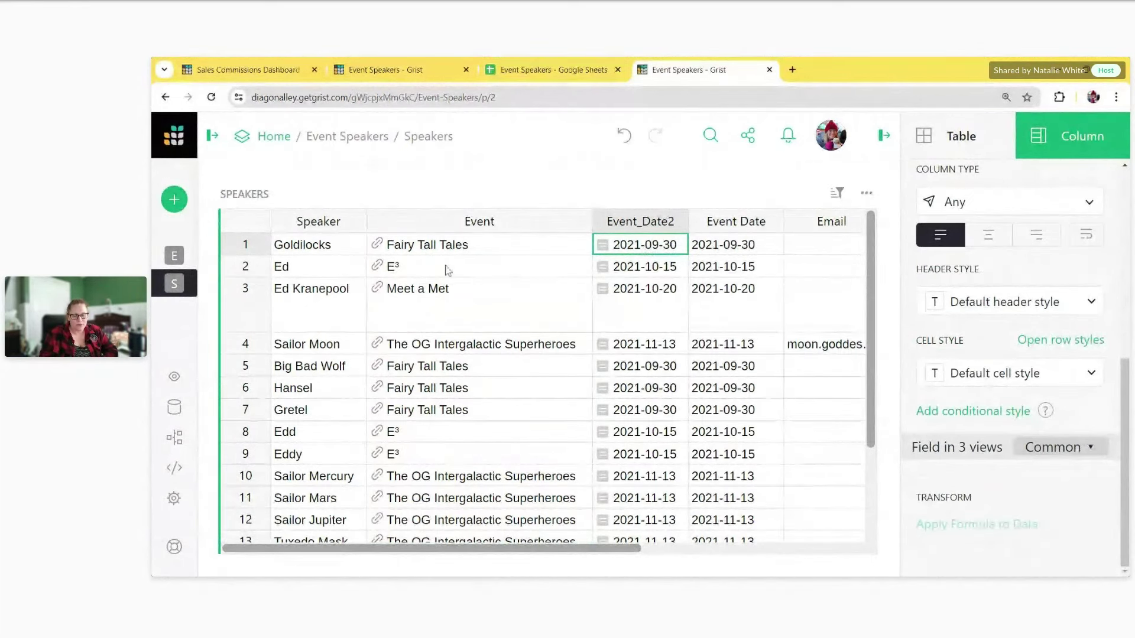
pyautogui.click(377, 244)
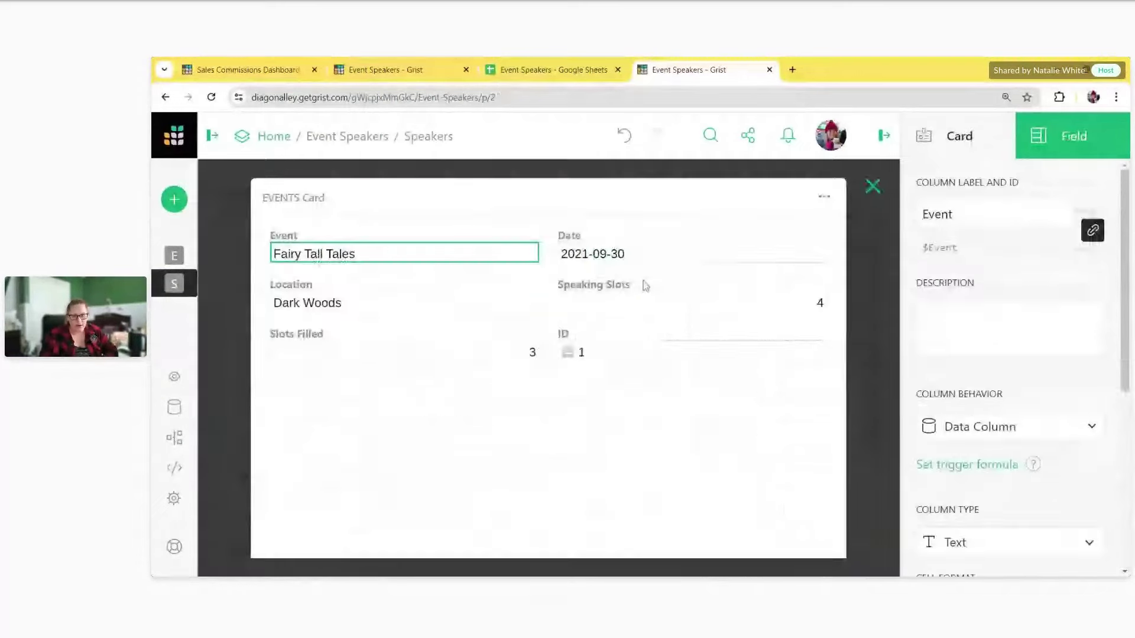
pyautogui.doubleClick(626, 254)
pyautogui.click(694, 516)
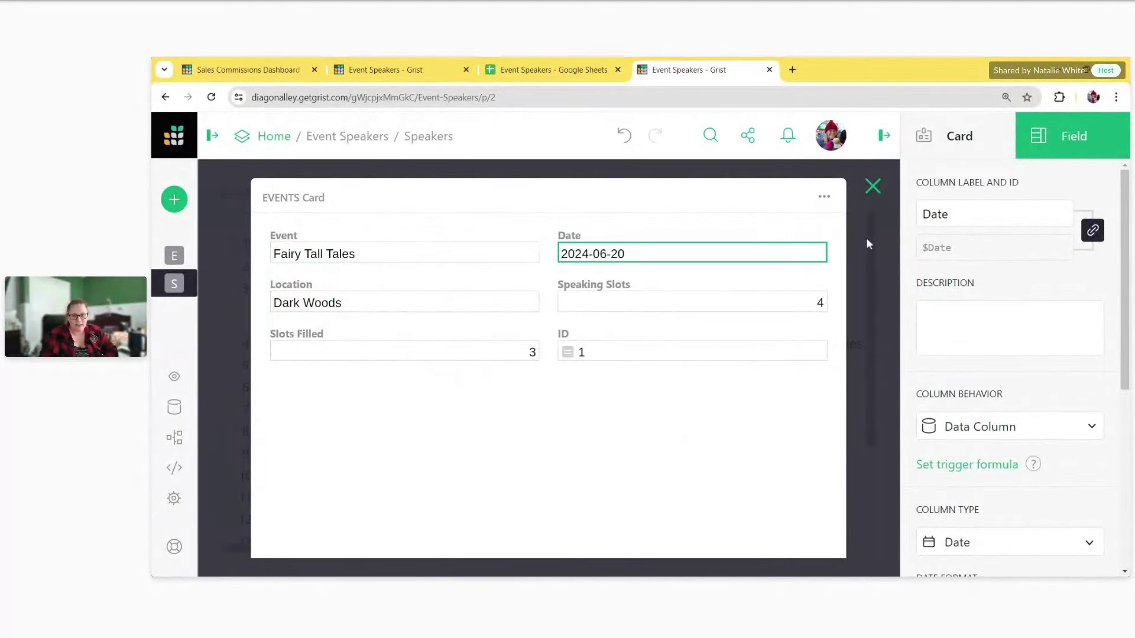
pyautogui.click(872, 187)
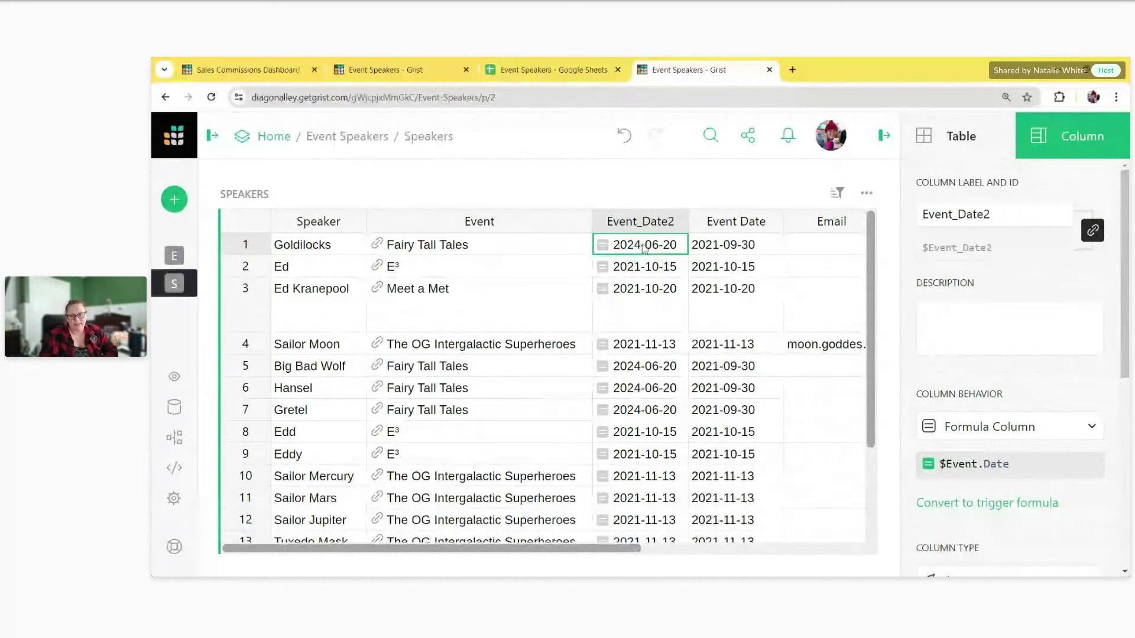
# Step: Look over the options for adding a column at the end of the Speakers table, including the Events lookup
pyautogui.click(747, 239)
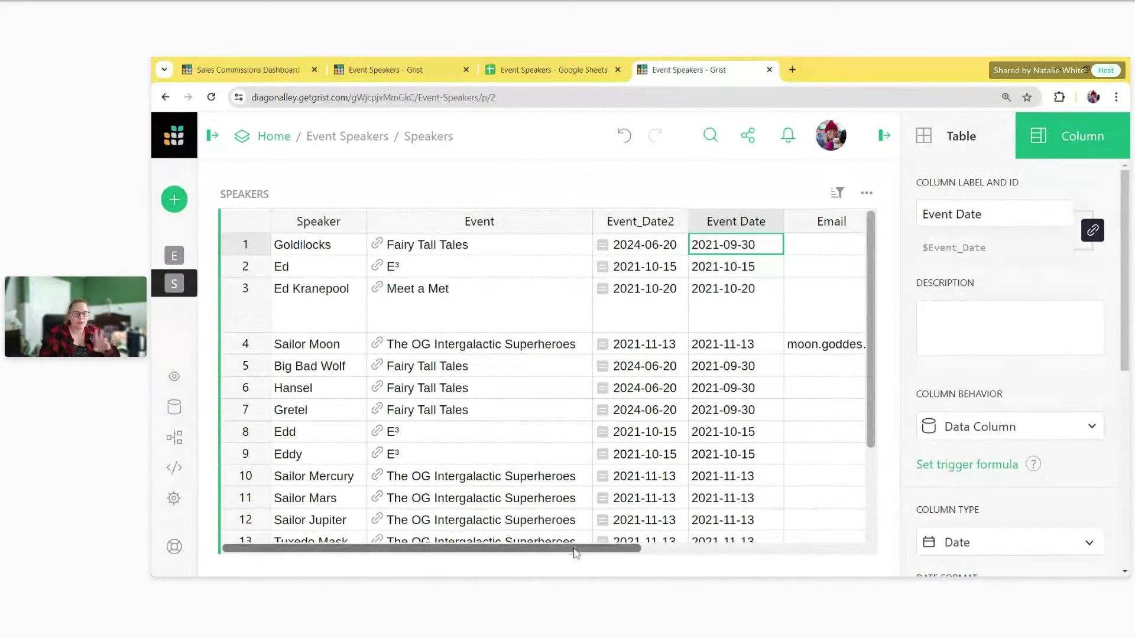
pyautogui.moveTo(575, 552); pyautogui.dragTo(809, 550)
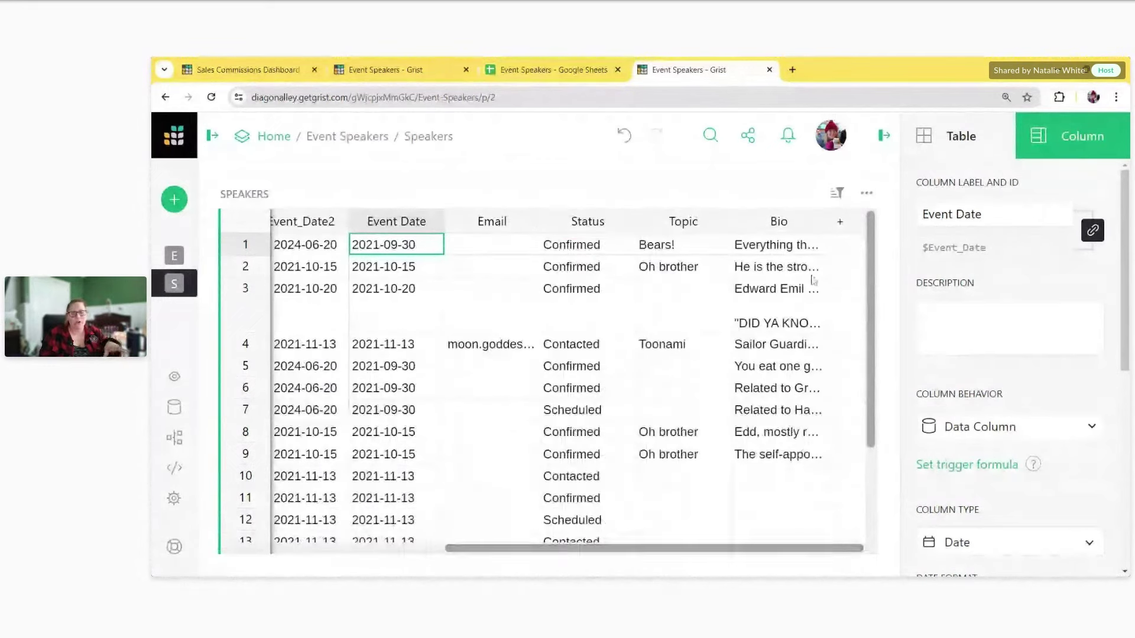
pyautogui.click(840, 224)
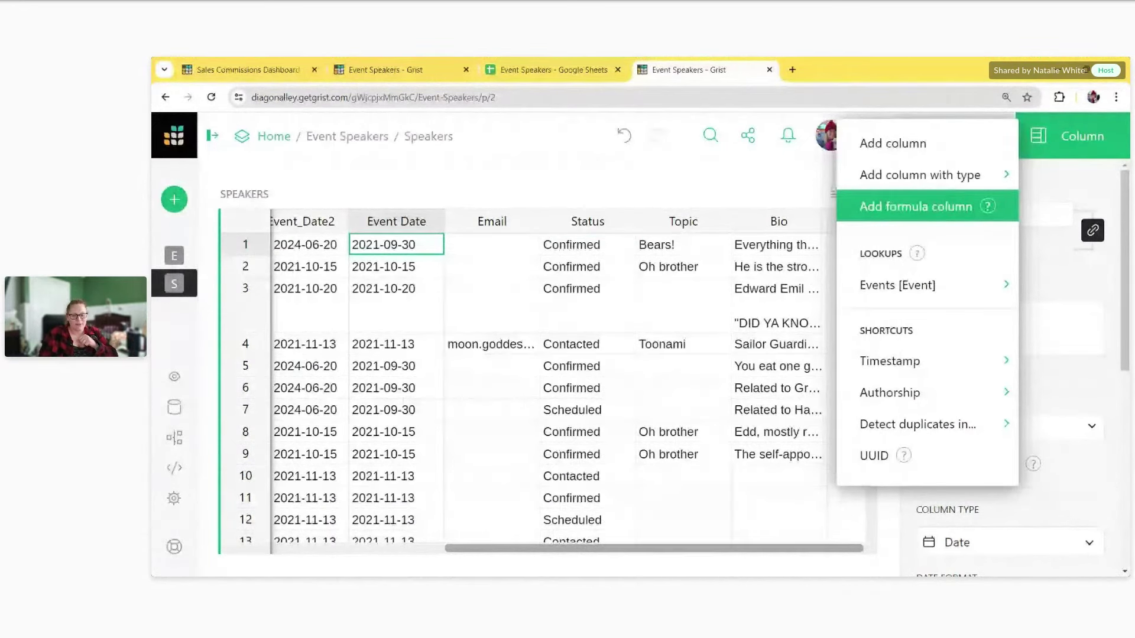
pyautogui.click(614, 191)
pyautogui.hscroll(-10, 532, 384)
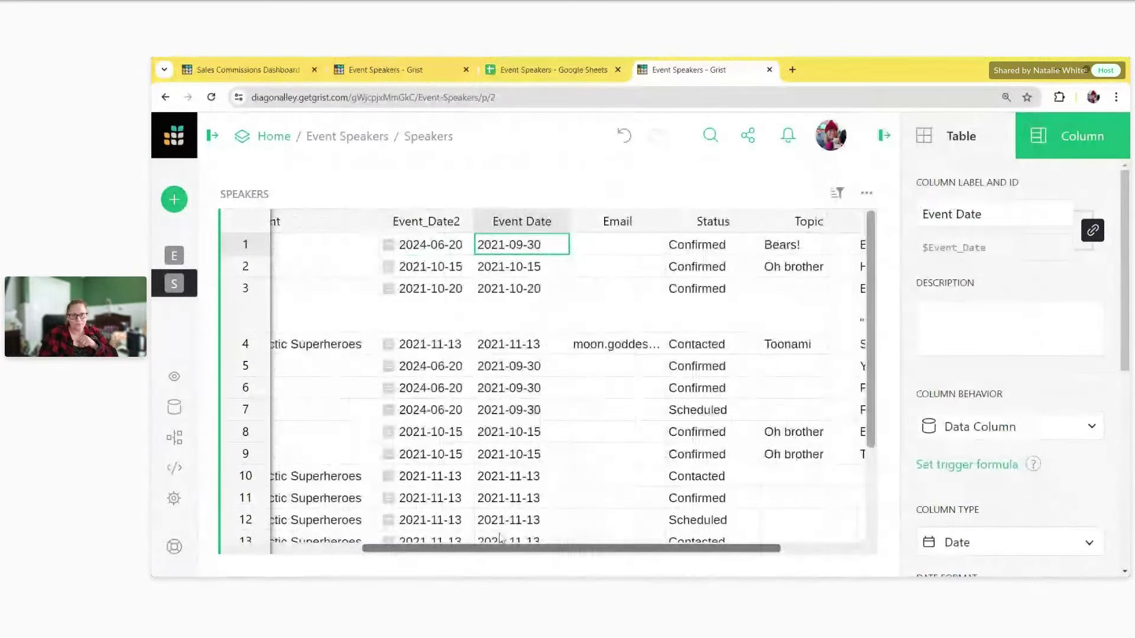
# Step: Insert a lookup column for the Events table's Date directly after the Event column in the Speakers table
pyautogui.click(562, 222)
pyautogui.click(582, 221)
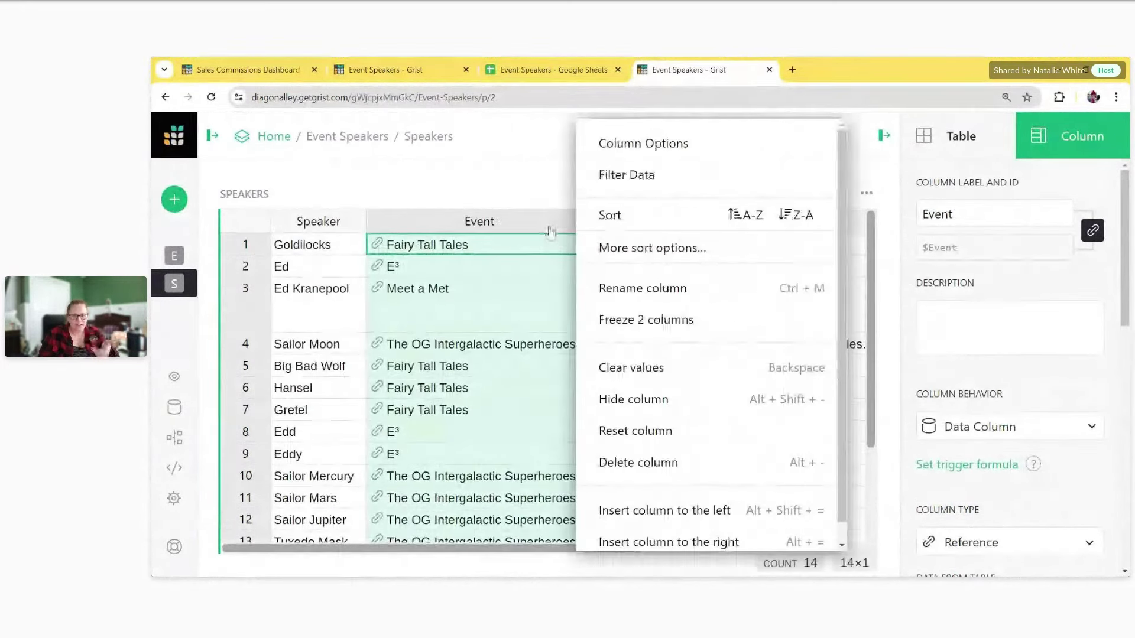
pyautogui.press('Escape')
pyautogui.click(583, 225)
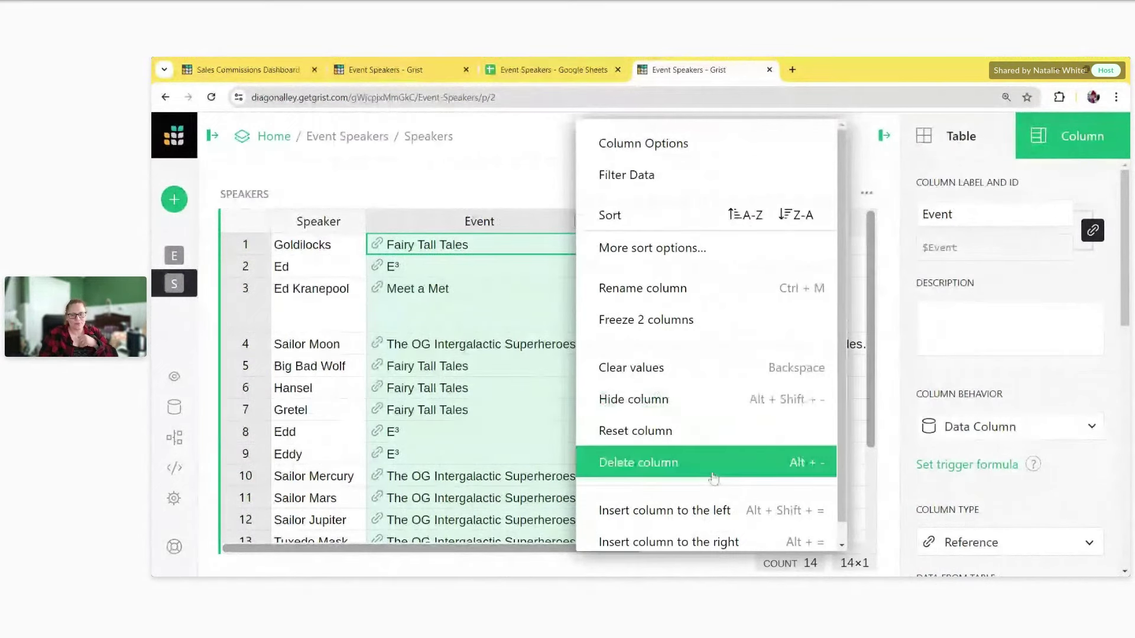
pyautogui.click(733, 538)
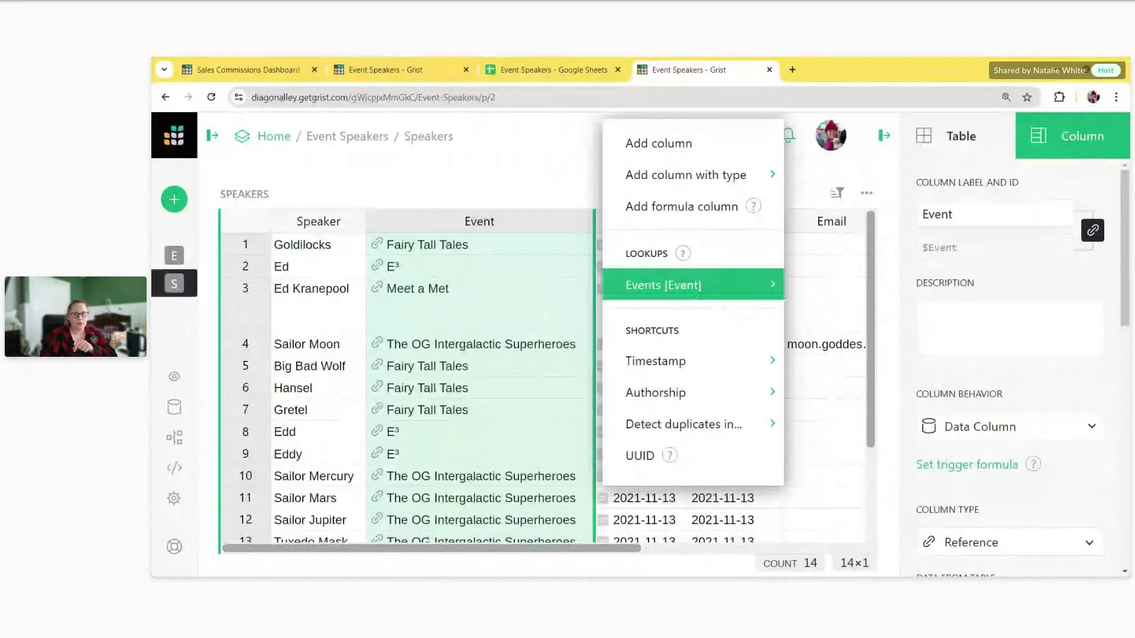
pyautogui.moveTo(707, 284)
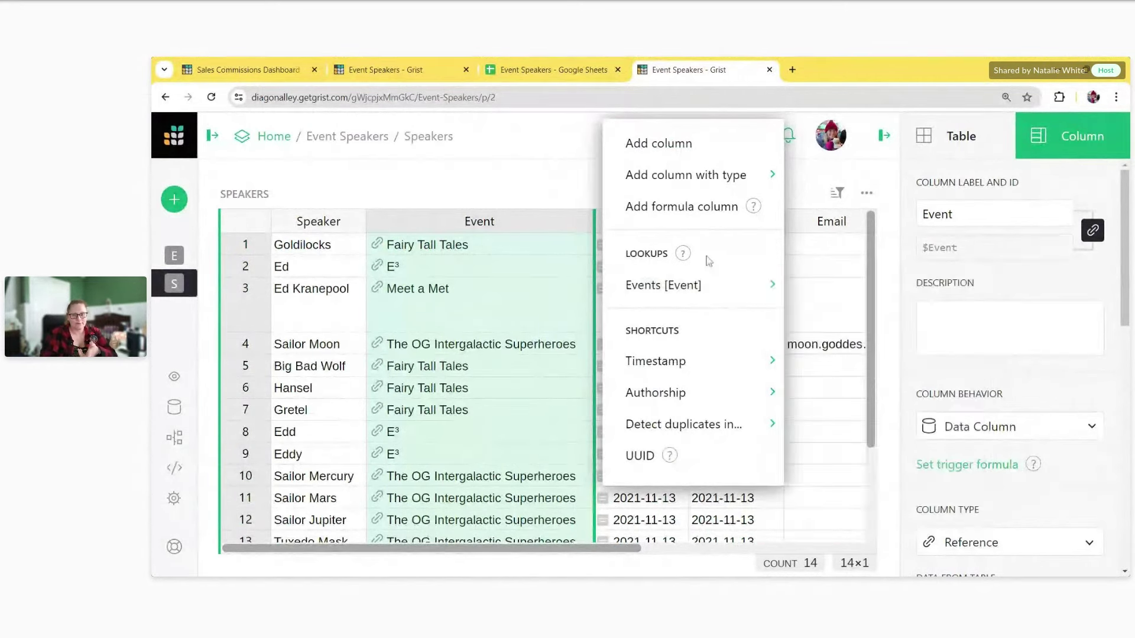
pyautogui.moveTo(676, 303)
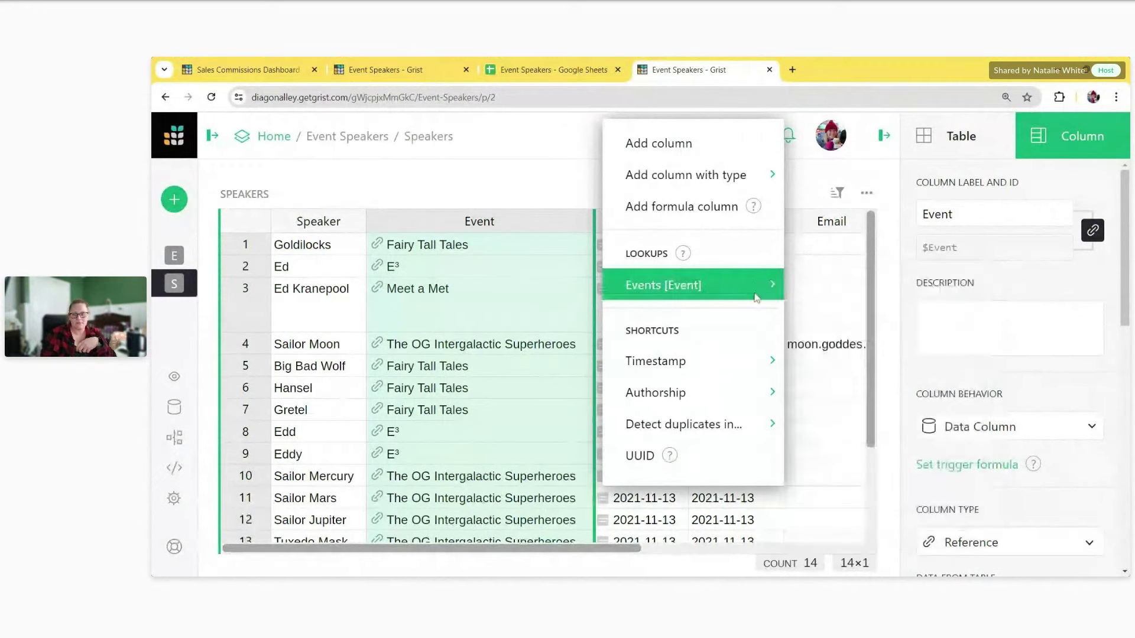
pyautogui.moveTo(755, 295)
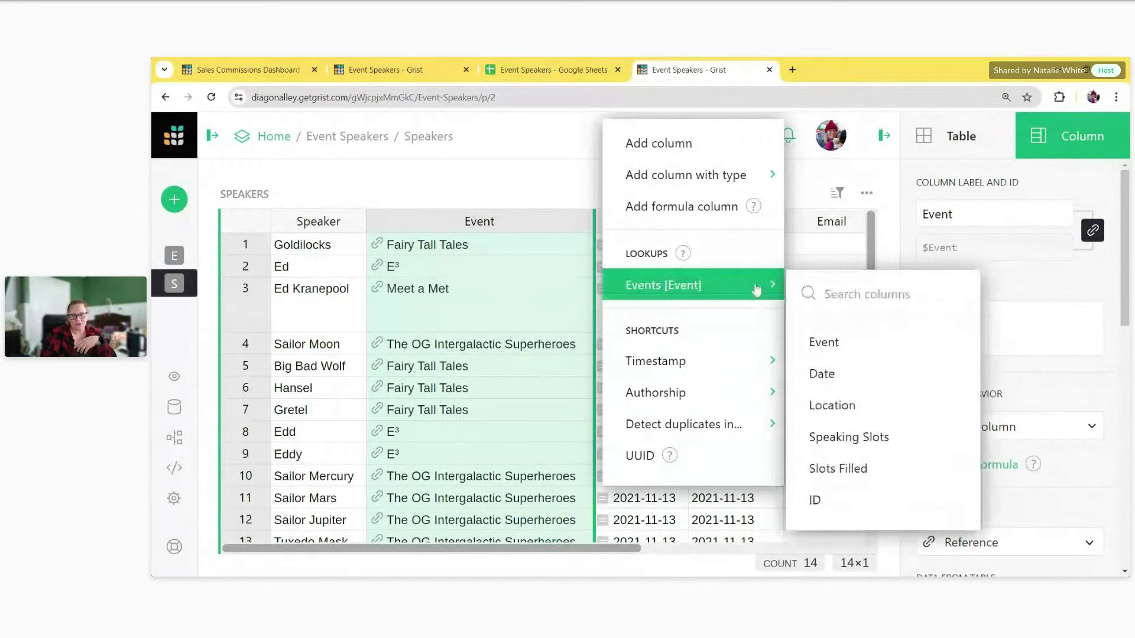
pyautogui.click(873, 373)
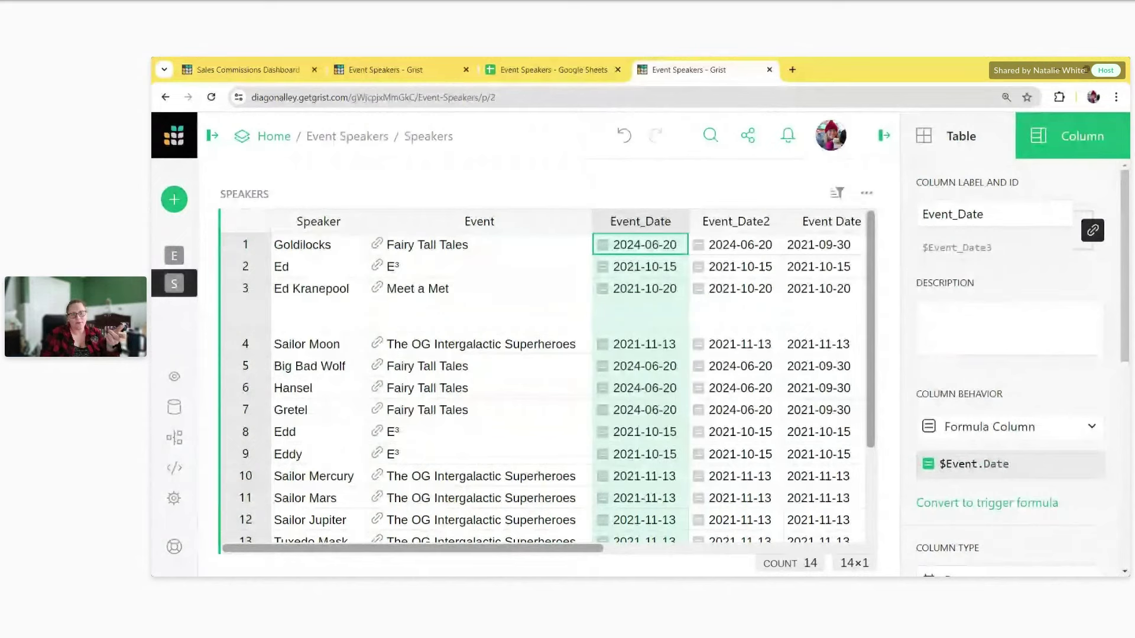
# Step: Delete the redundant Event_Date2 and Event Date columns from the Speakers table
pyautogui.click(732, 251)
pyautogui.moveTo(732, 252); pyautogui.dragTo(789, 245)
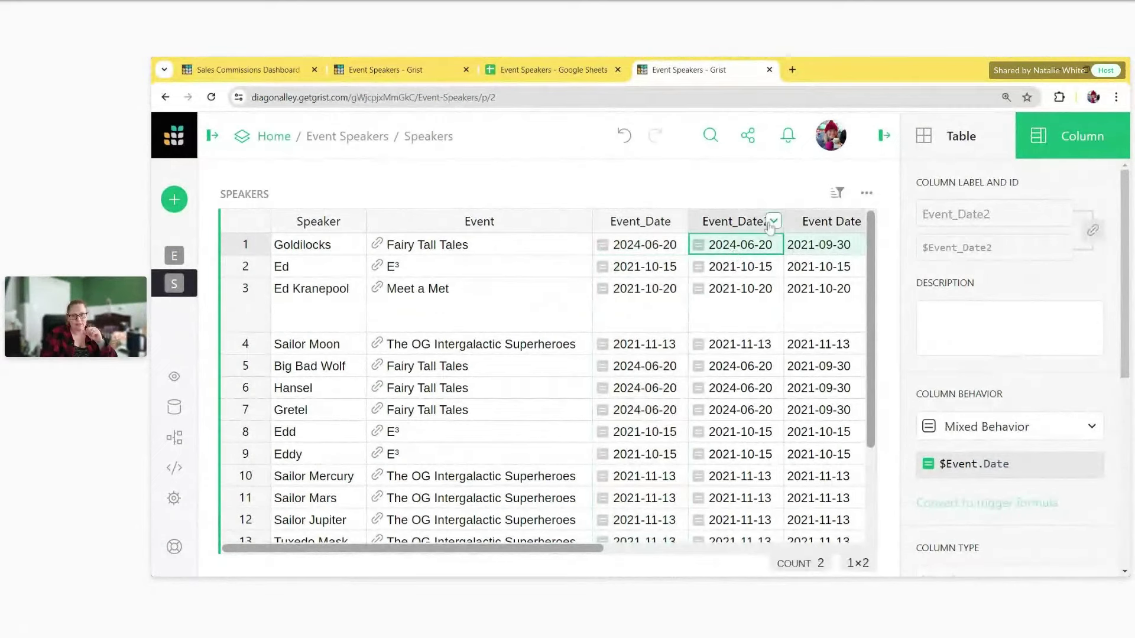
pyautogui.click(773, 221)
pyautogui.click(850, 382)
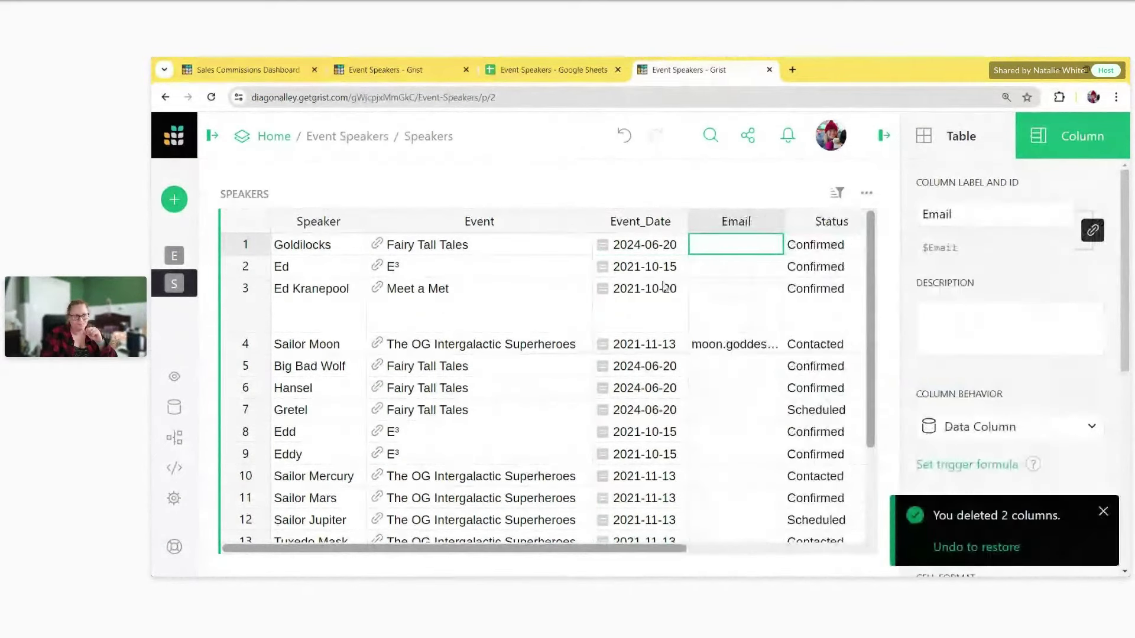
# Step: Examine the formula behind the Event_Date column, including its reference column and looked-up field parts
pyautogui.press('Left')
pyautogui.press('Down')
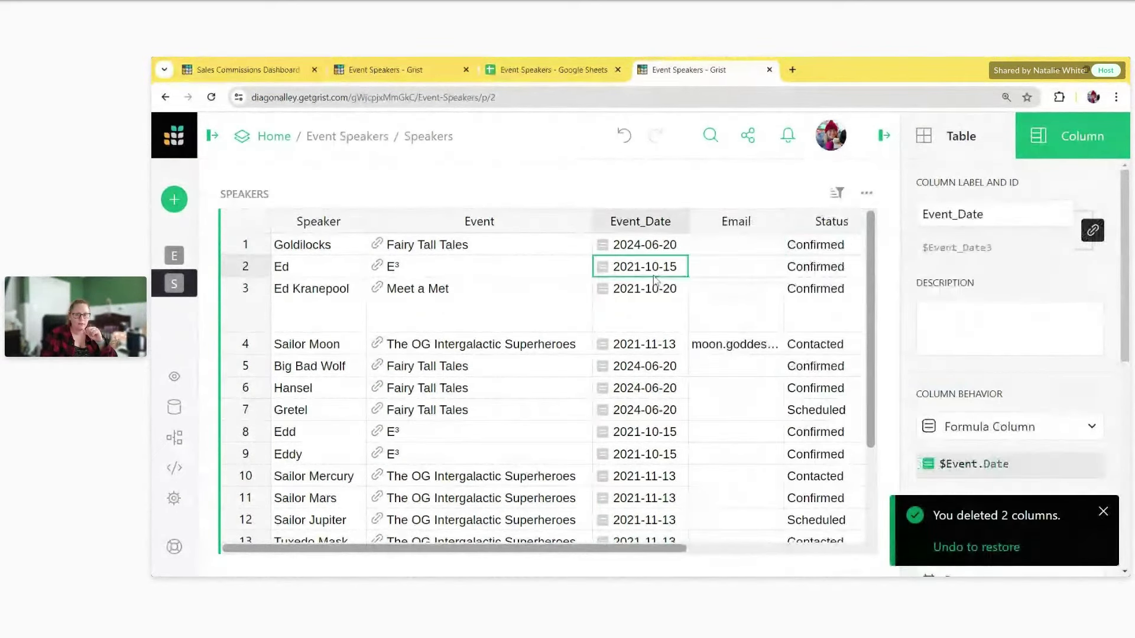
pyautogui.press('Return')
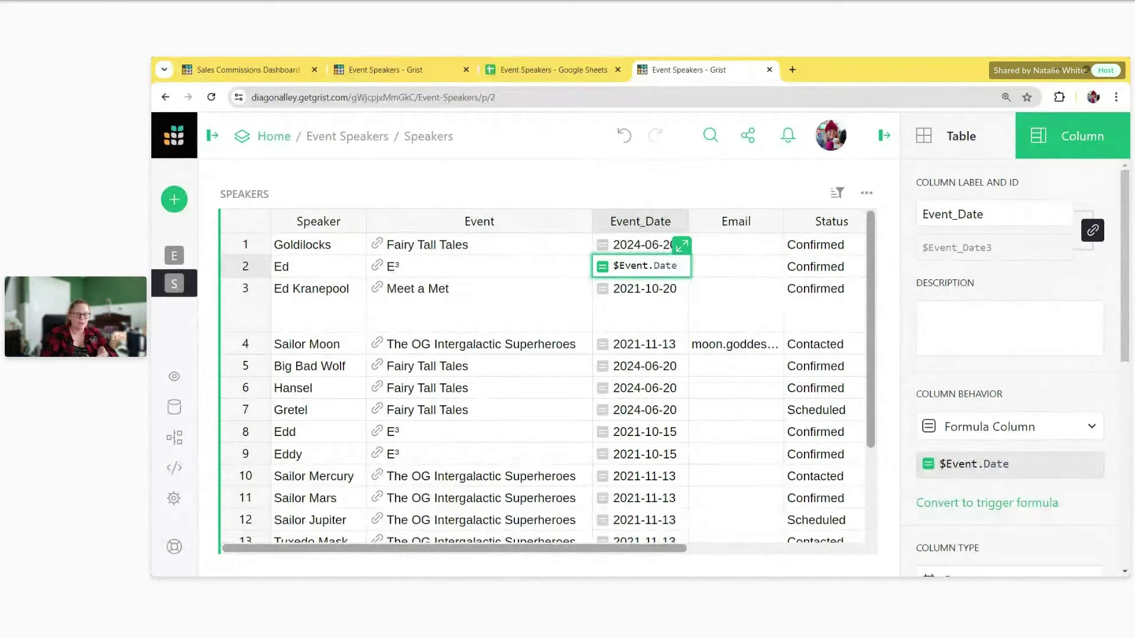
pyautogui.doubleClick(629, 266)
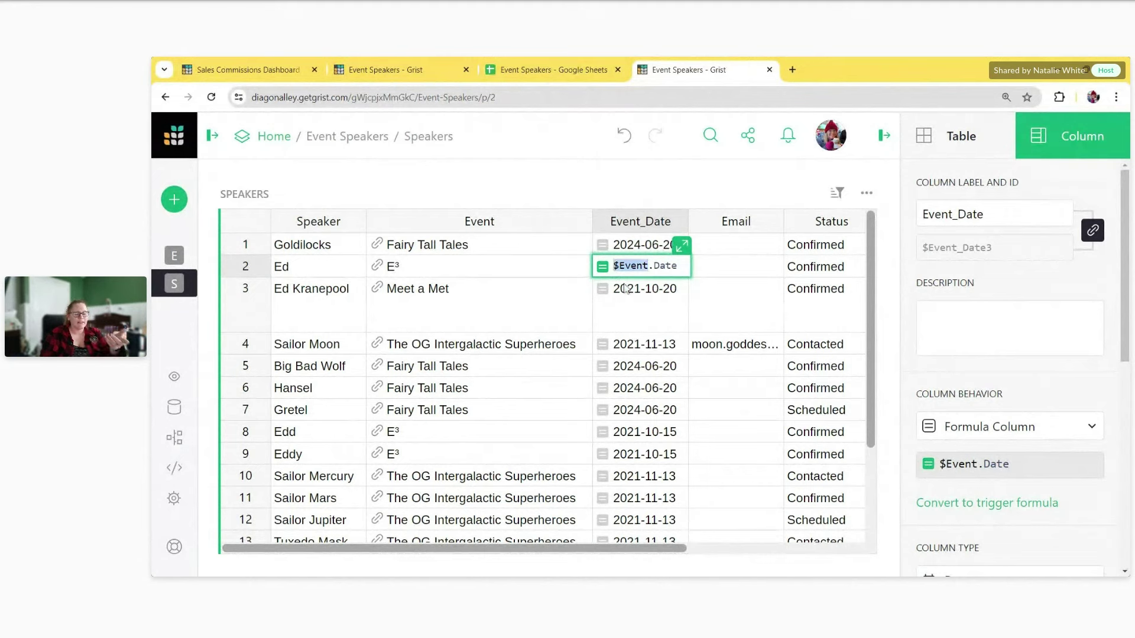
pyautogui.doubleClick(664, 265)
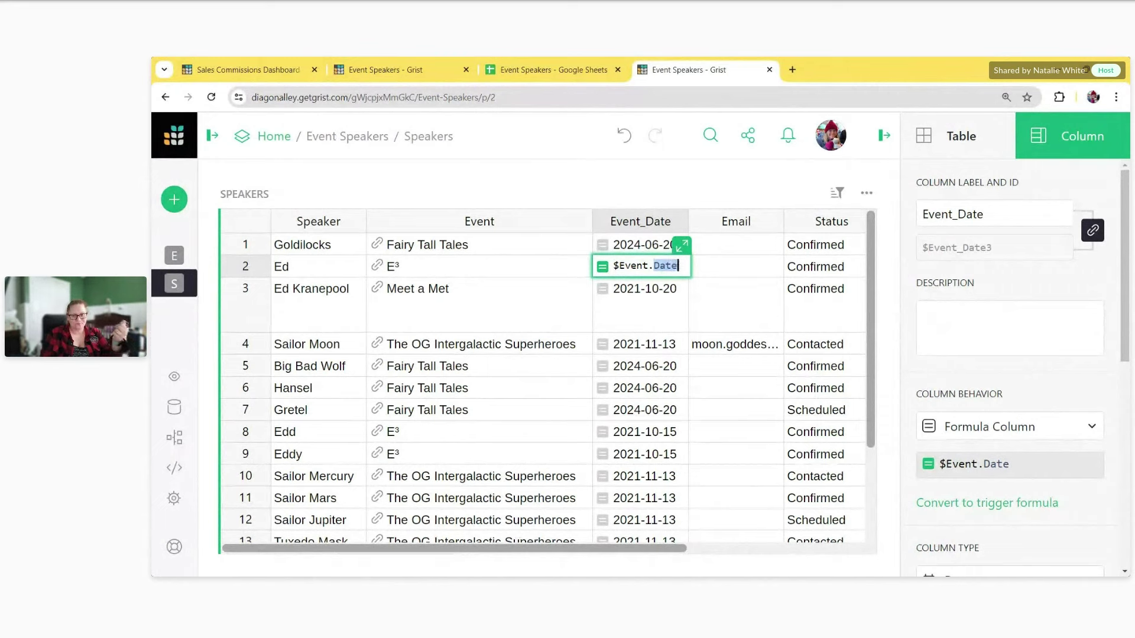
pyautogui.click(686, 289)
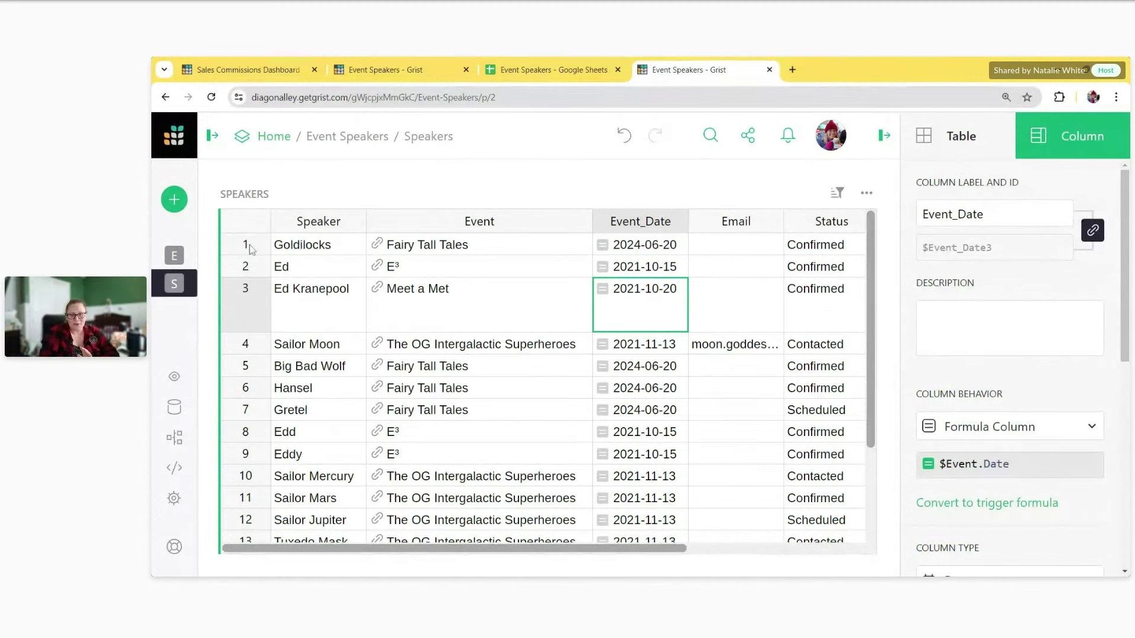
# Step: Insert a new column labelled Location directly after Event_Date in the Speakers table
pyautogui.rightClick(667, 234)
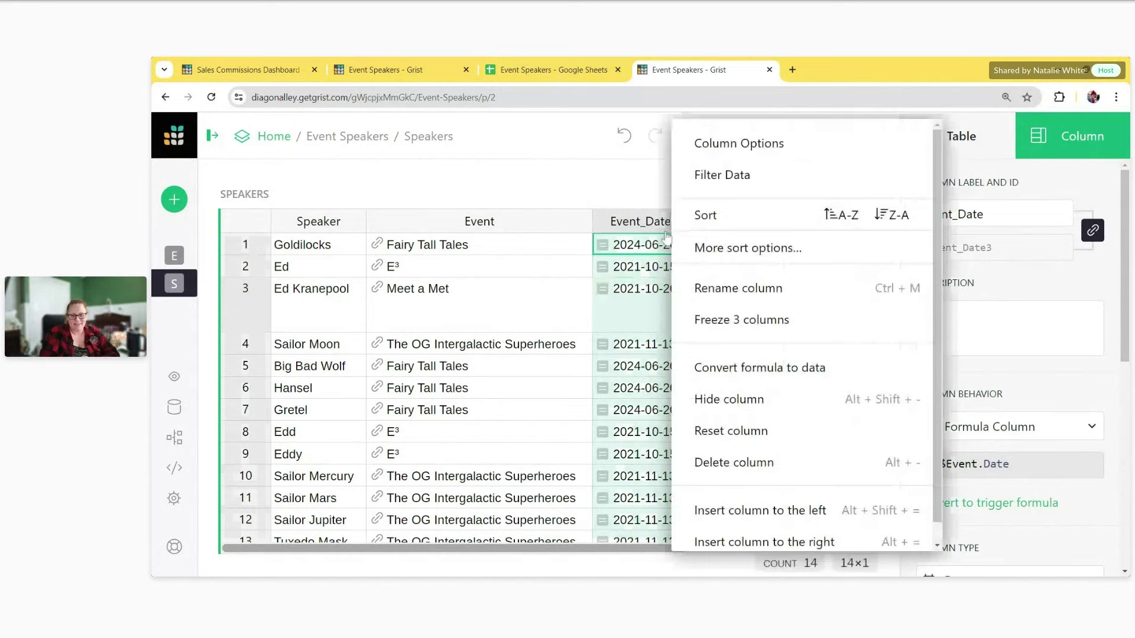
pyautogui.click(763, 540)
pyautogui.click(744, 143)
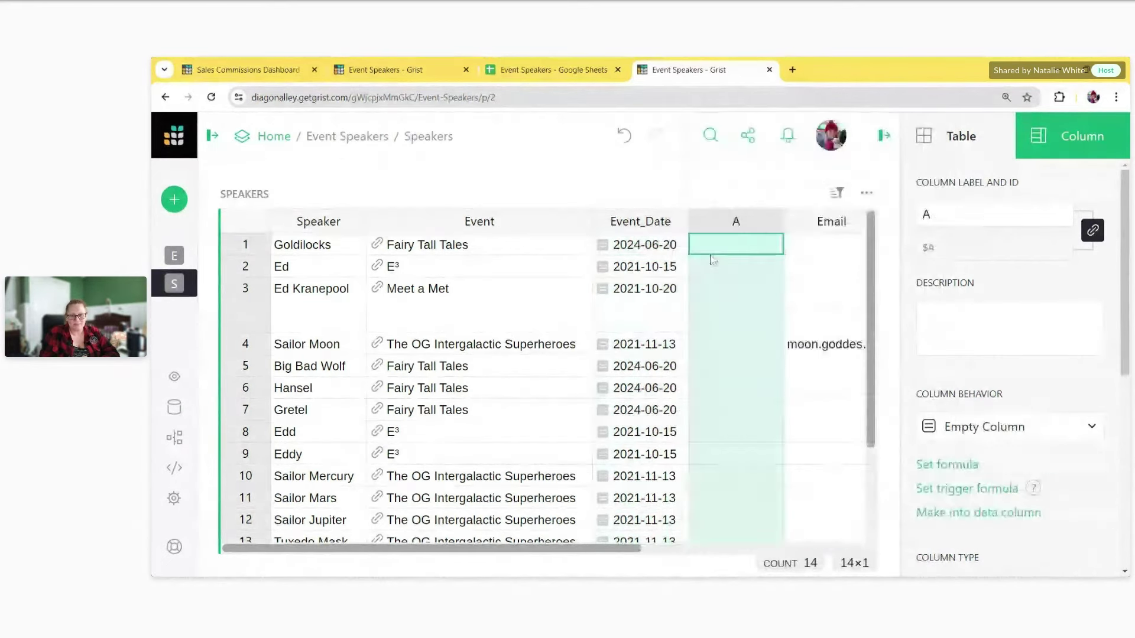
pyautogui.write('Location')
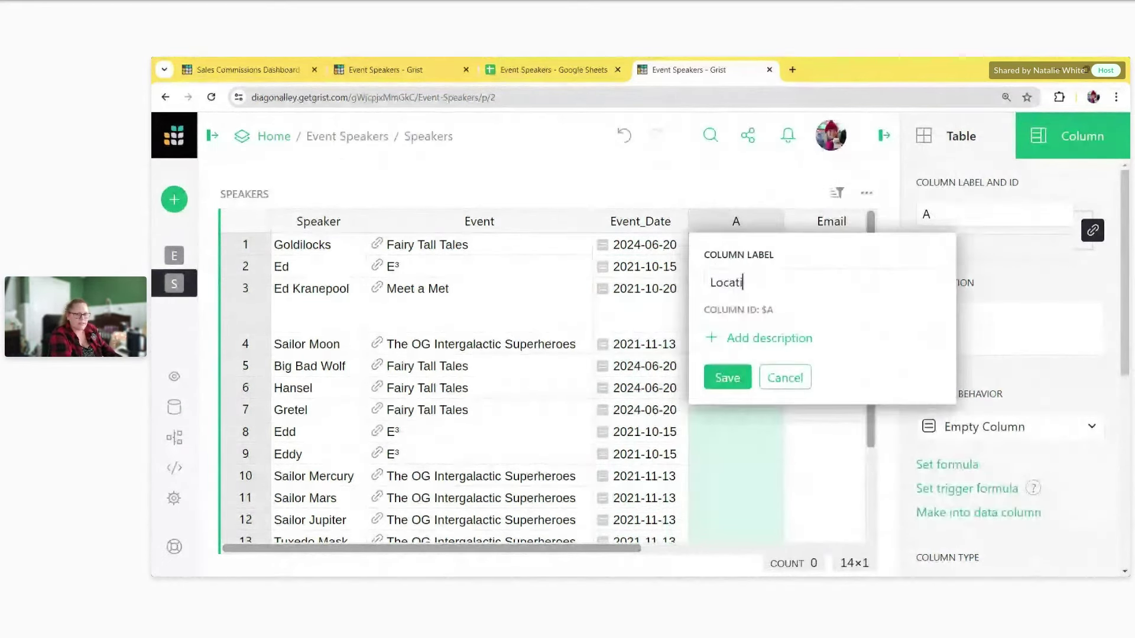
pyautogui.press('Return')
# Step: Set the Location column's formula to $Event.Location
pyautogui.press('=')
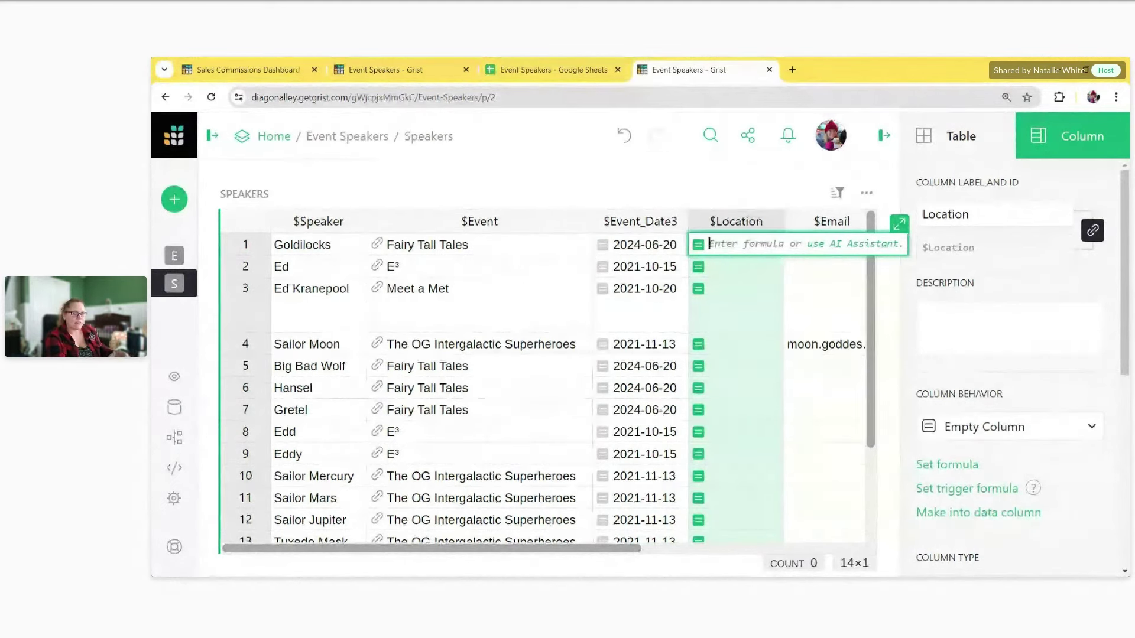
pyautogui.write('$')
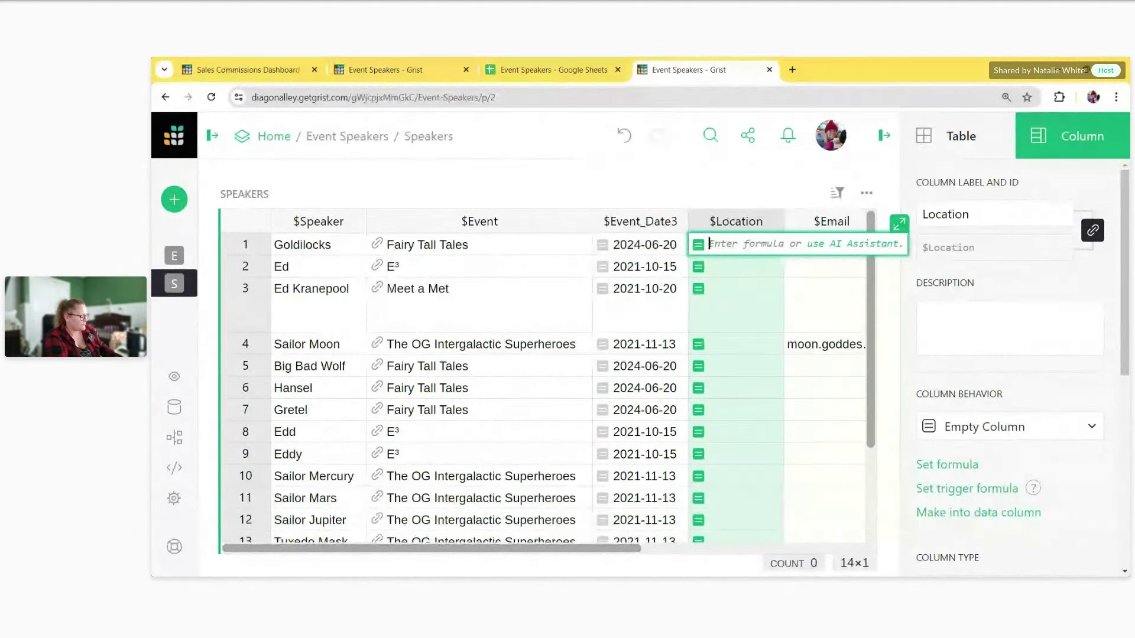
pyautogui.write('Even')
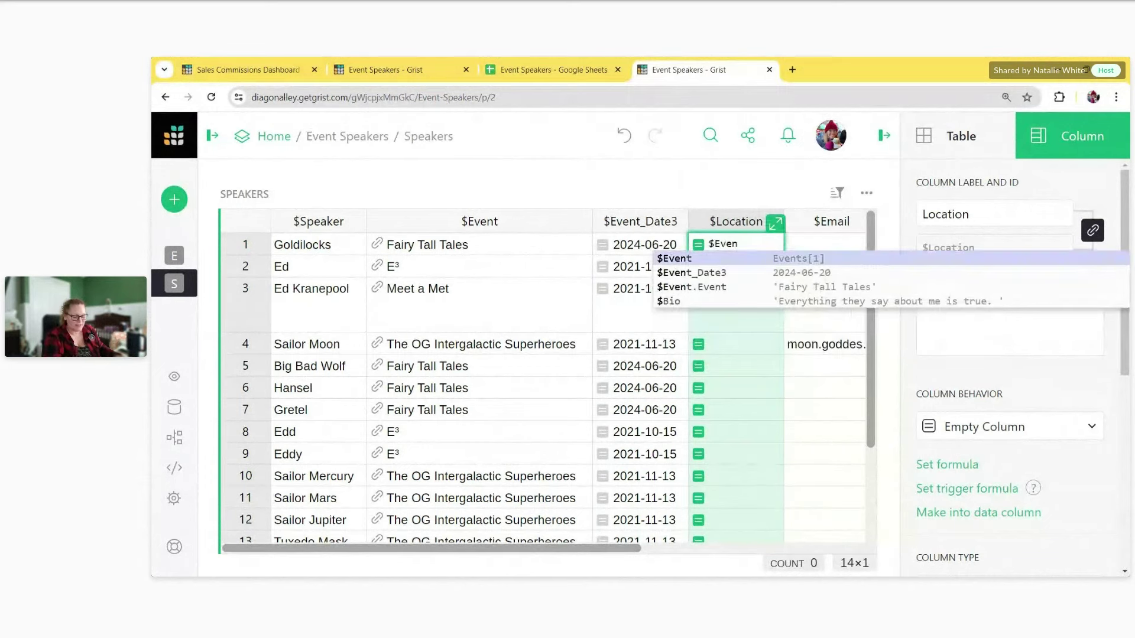
pyautogui.write('t.')
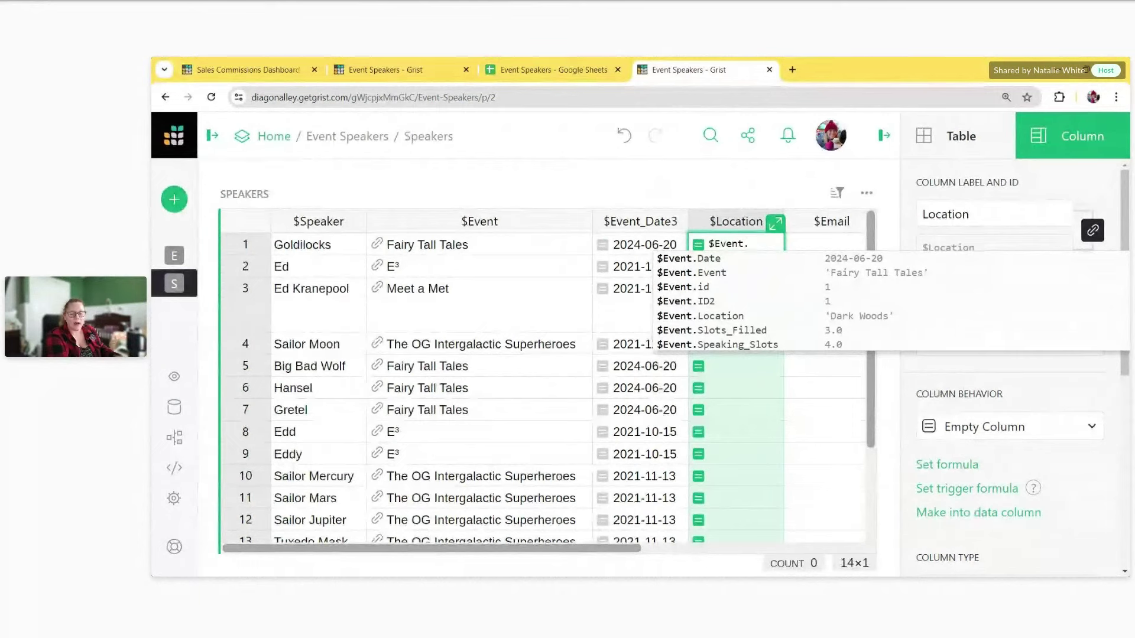
pyautogui.write('L')
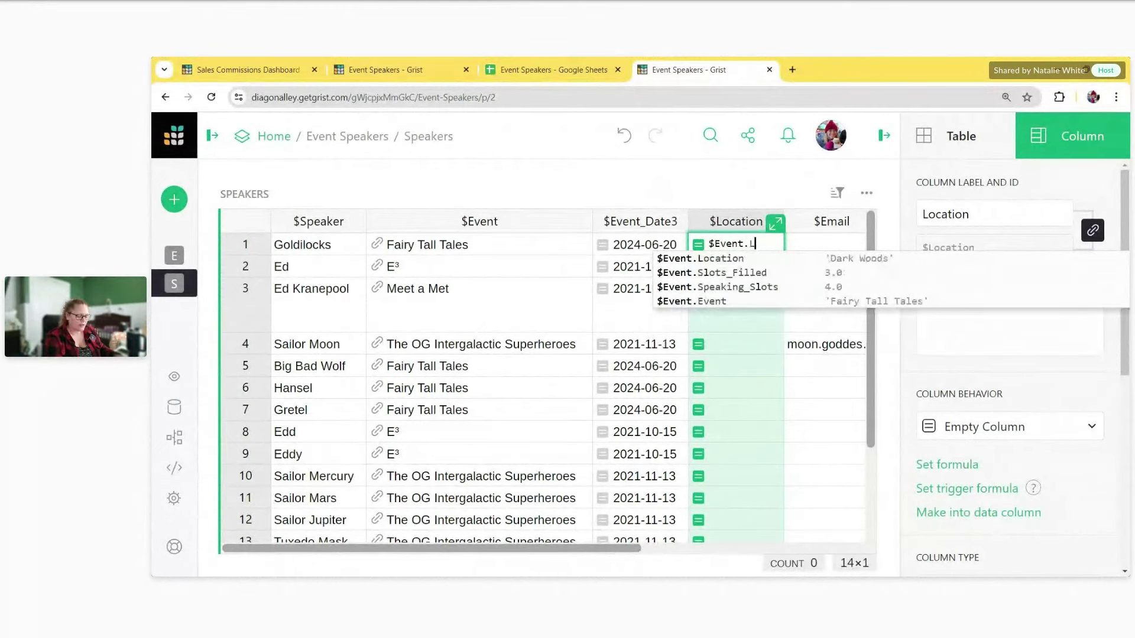
pyautogui.press('Down')
pyautogui.press('Tab')
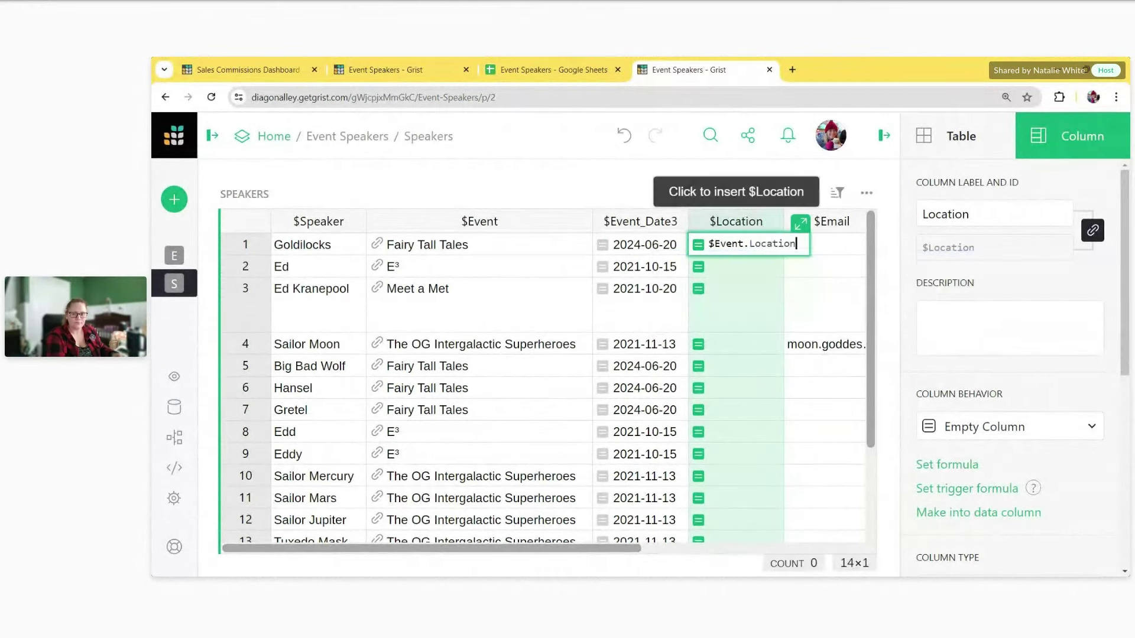
pyautogui.press('Return')
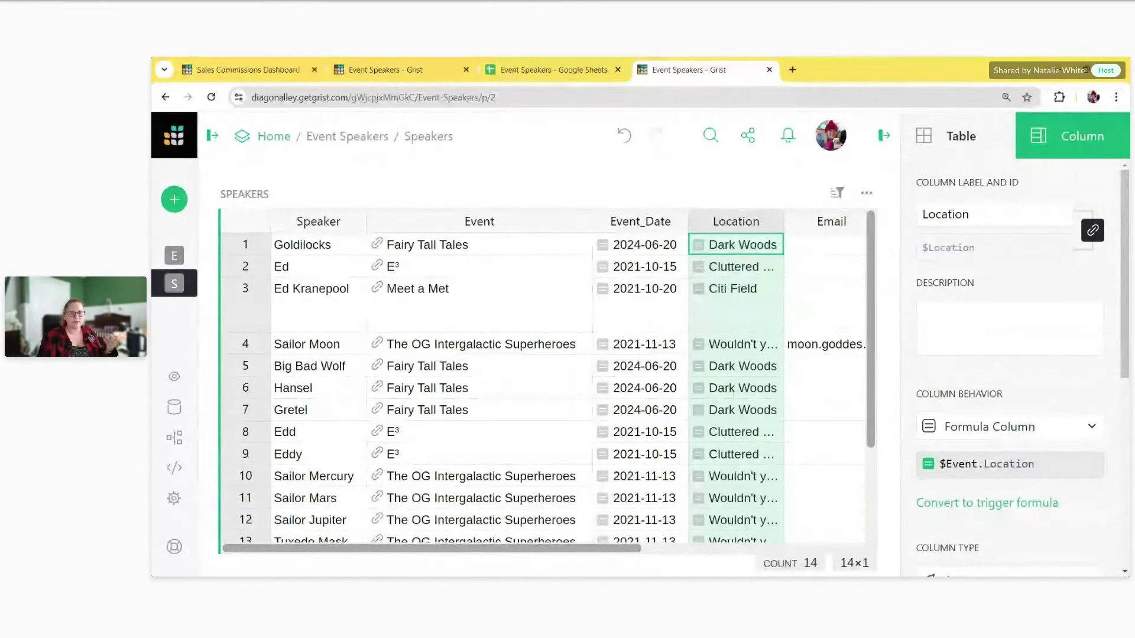
# Step: Set the Fairy Tall Tales event's location to Sunny Woods in the record card linked from Goldilocks's row, and close the card
pyautogui.click(378, 246)
pyautogui.click(393, 309)
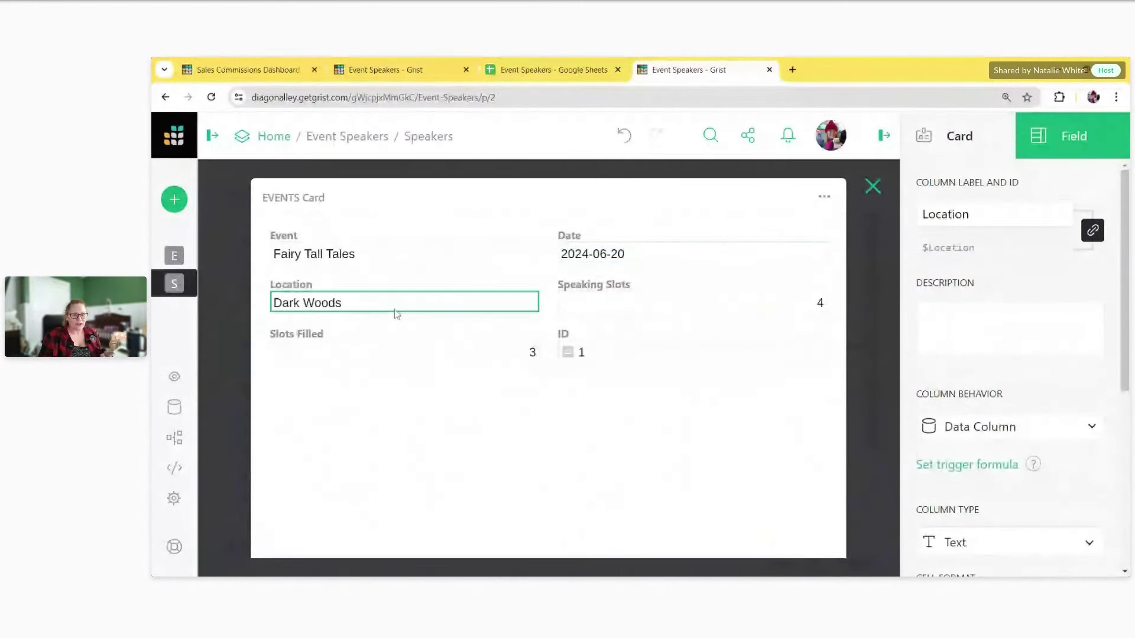
pyautogui.press('Return')
pyautogui.doubleClick(301, 303)
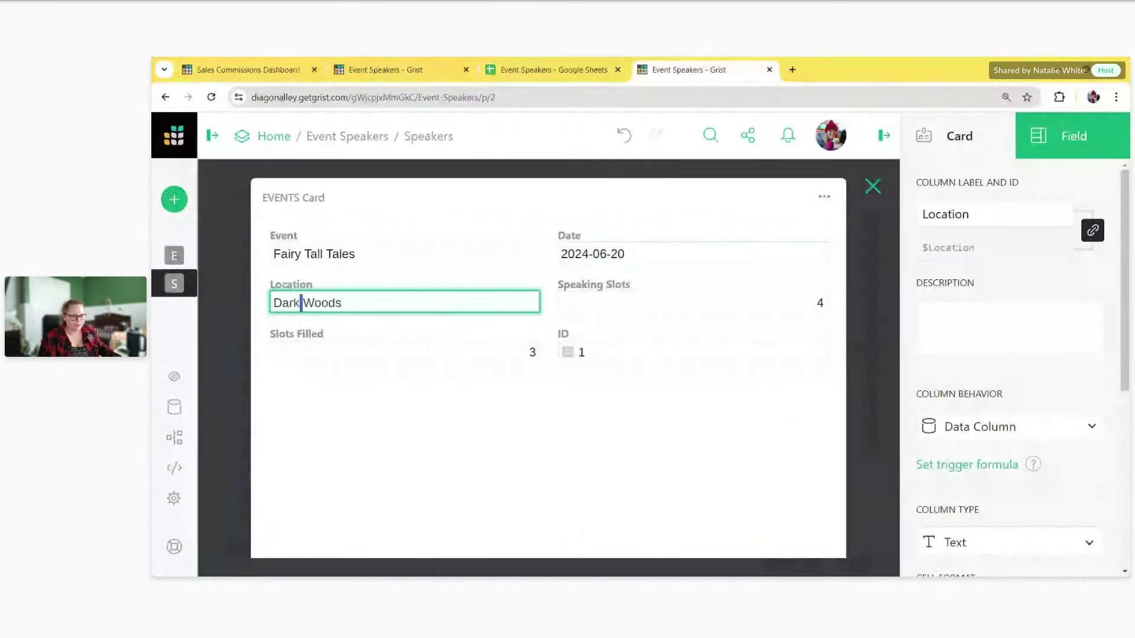
pyautogui.press('End')
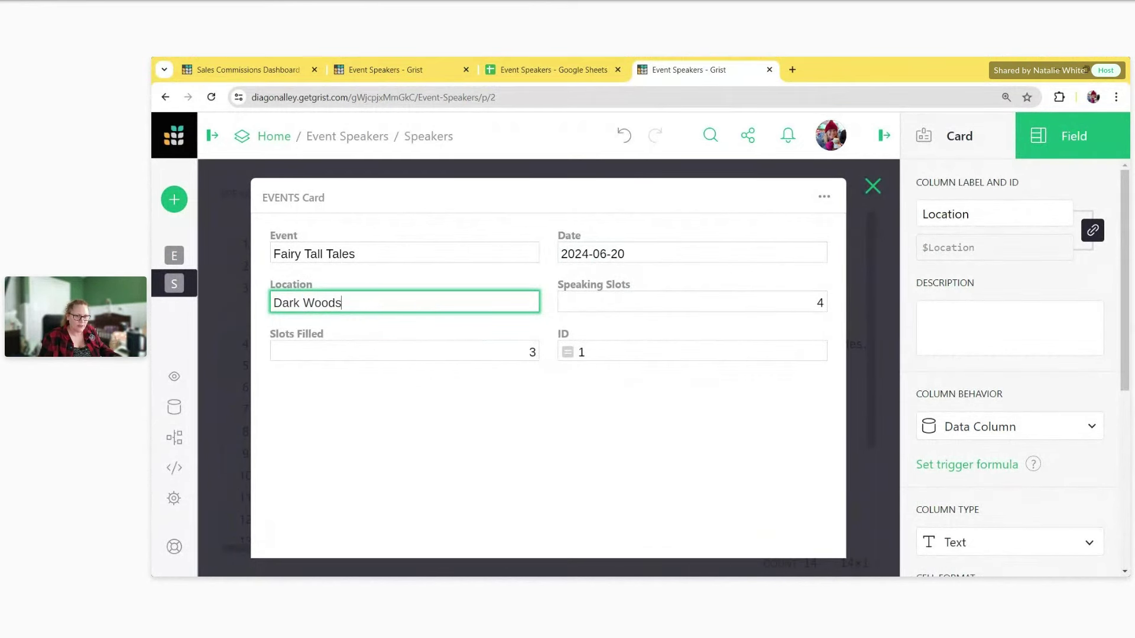
pyautogui.click(293, 302)
pyautogui.press('BackSpace')
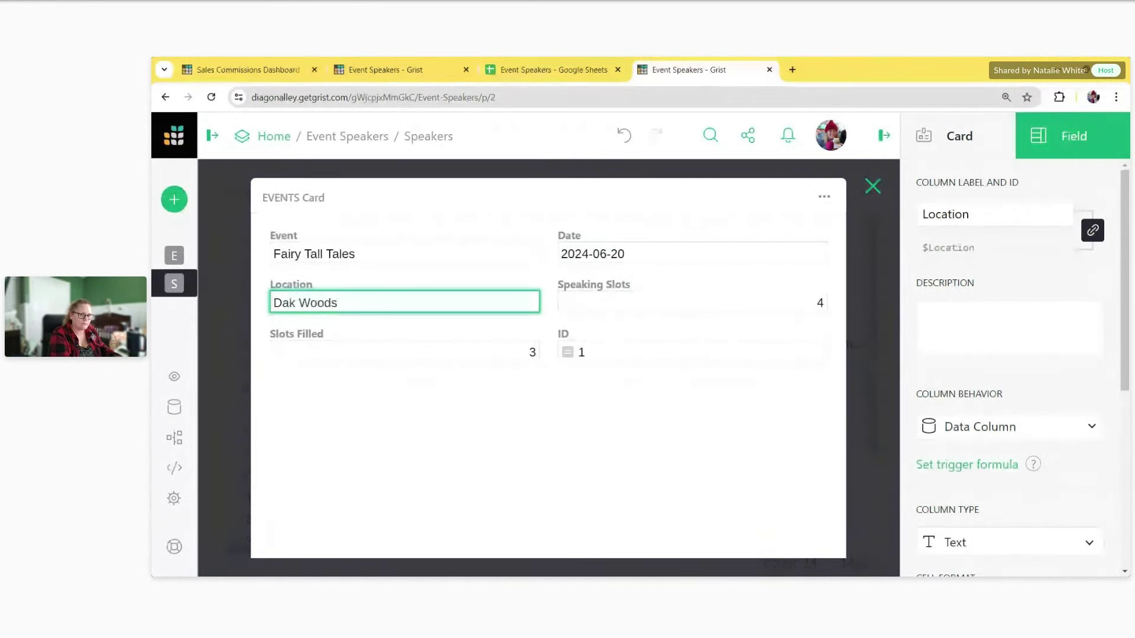
pyautogui.press('BackSpace')
pyautogui.press('BackSpace')
pyautogui.press('Delete')
pyautogui.write('Sunny')
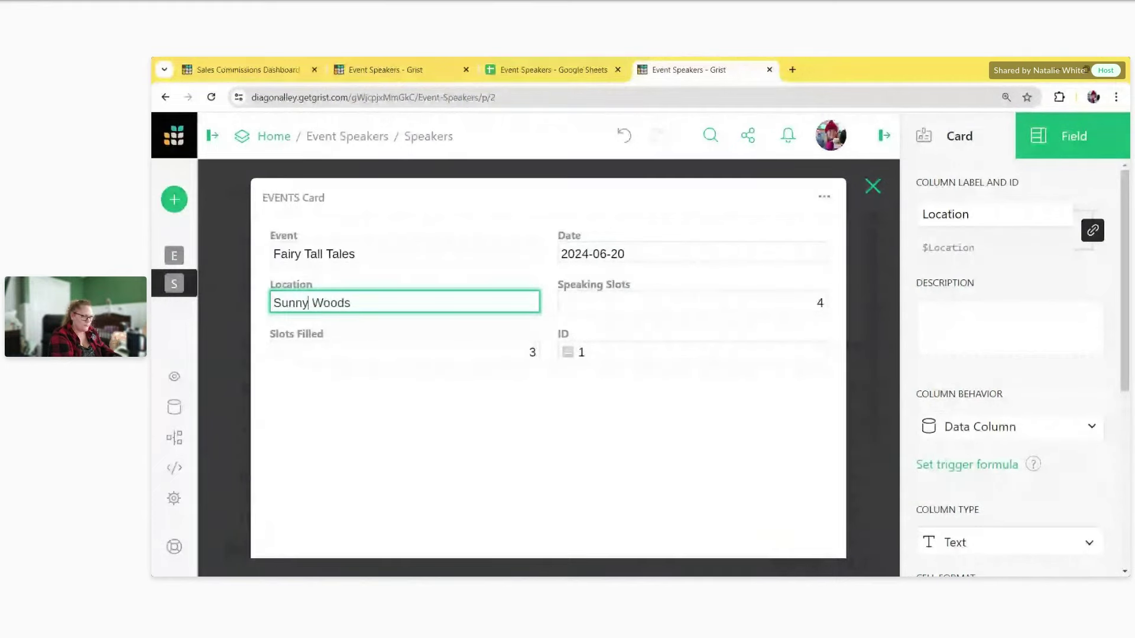
pyautogui.press('Return')
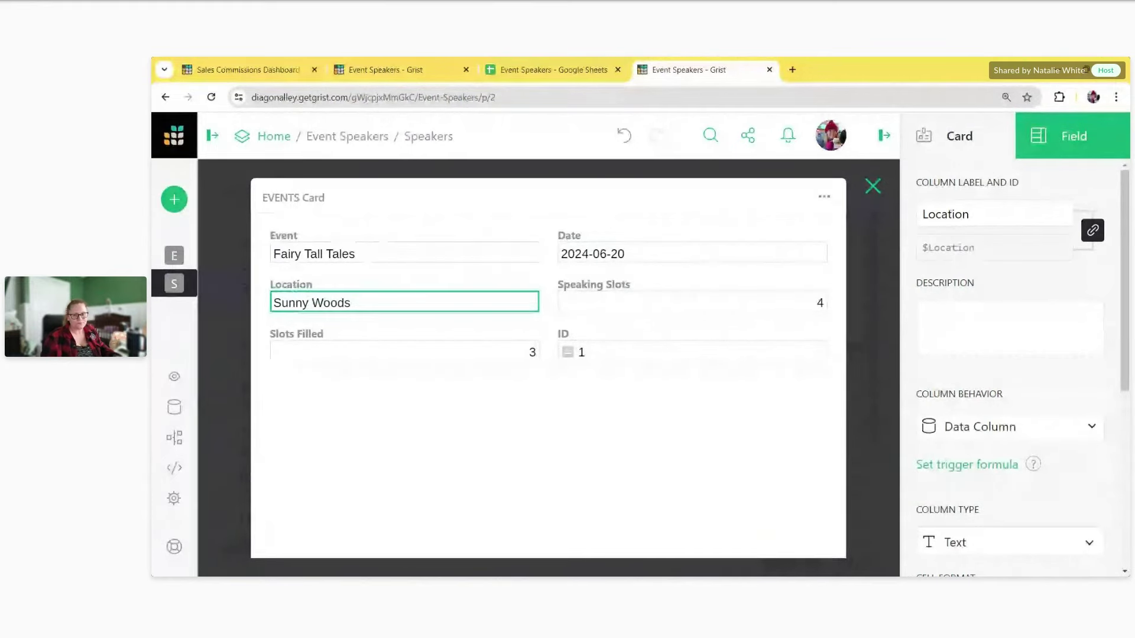
pyautogui.click(873, 188)
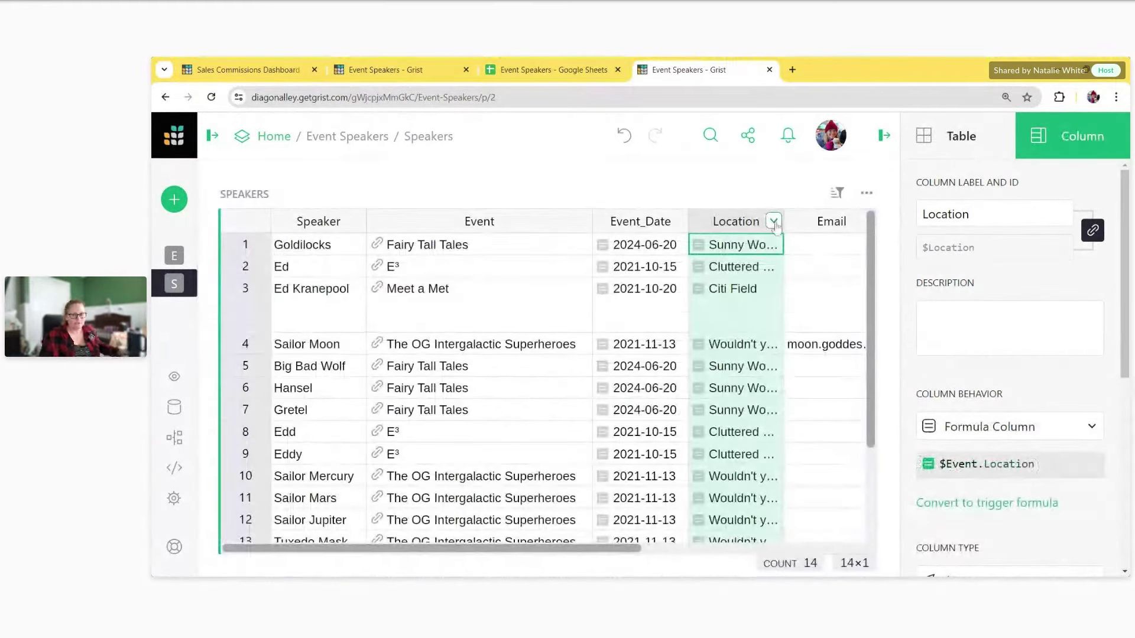
# Step: Widen the Location column slightly and look through the rows of the Speakers table
pyautogui.moveTo(784, 220); pyautogui.dragTo(798, 218)
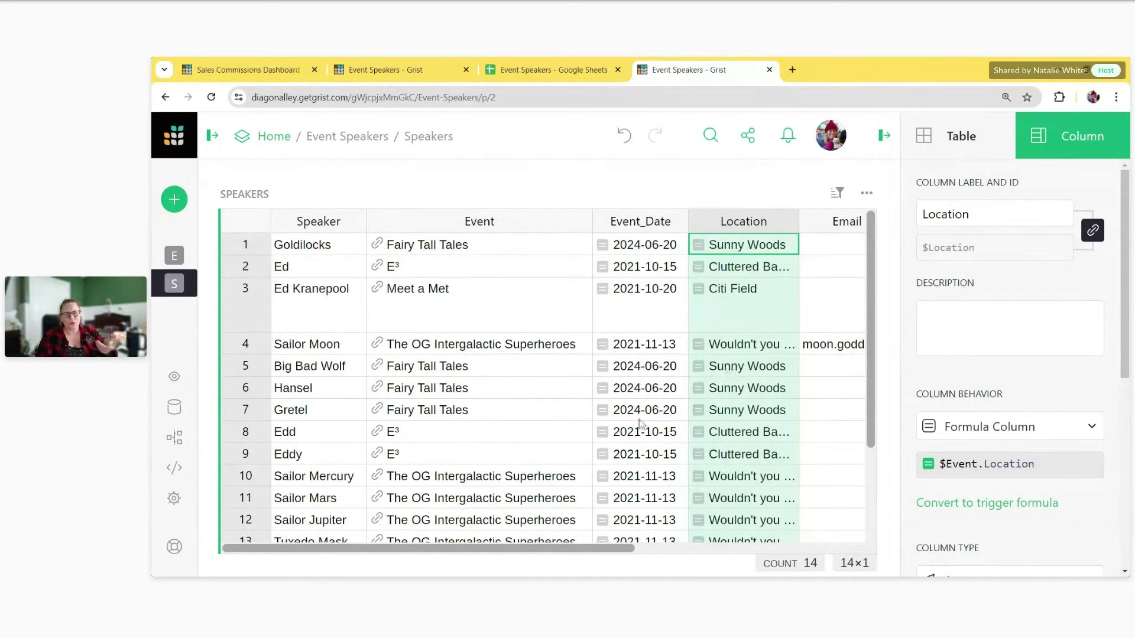
pyautogui.scroll(-3, 637, 424)
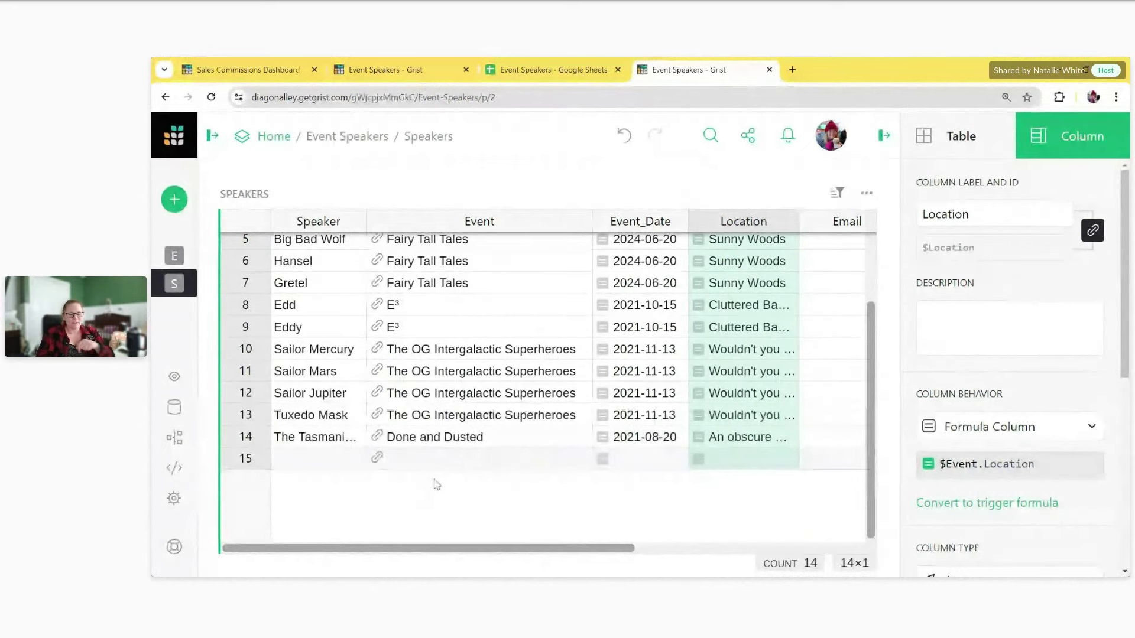
pyautogui.scroll(5, 438, 484)
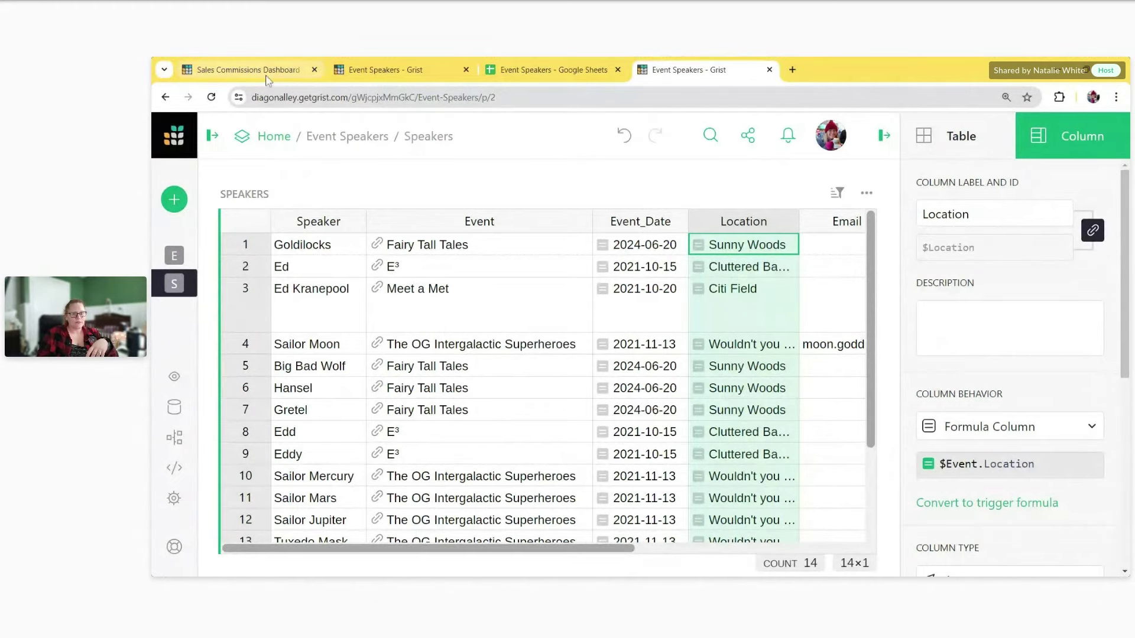
# Step: Examine the template's Speakers Dashboard page and how selecting the Fairy Tall Tales and E³ events changes the linked speaker widgets
pyautogui.click(248, 70)
pyautogui.click(385, 69)
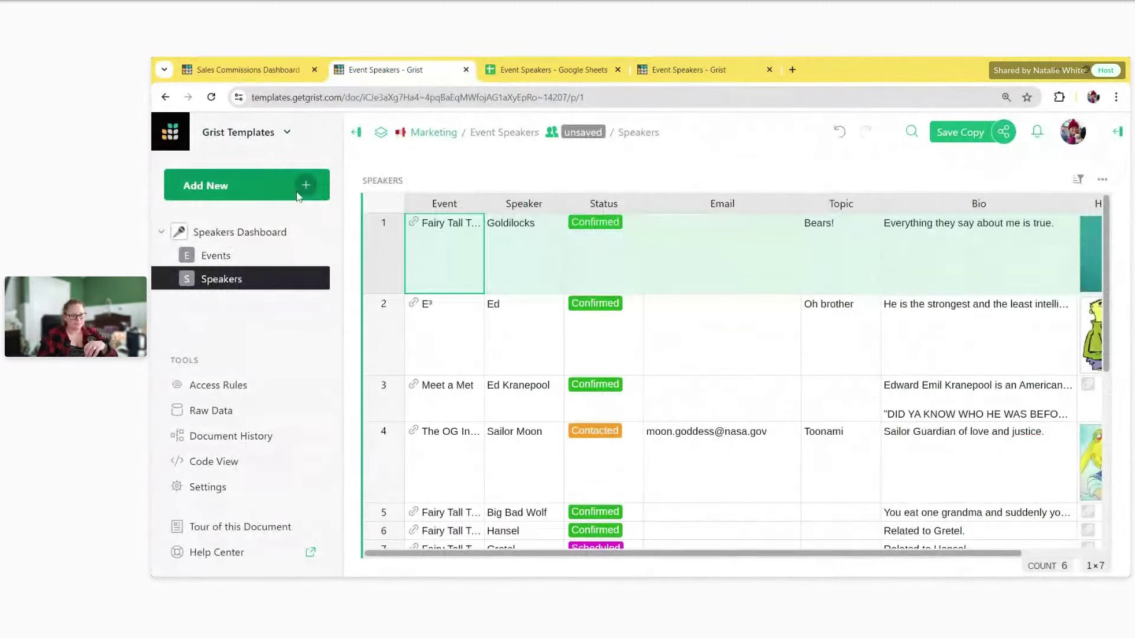
pyautogui.click(263, 233)
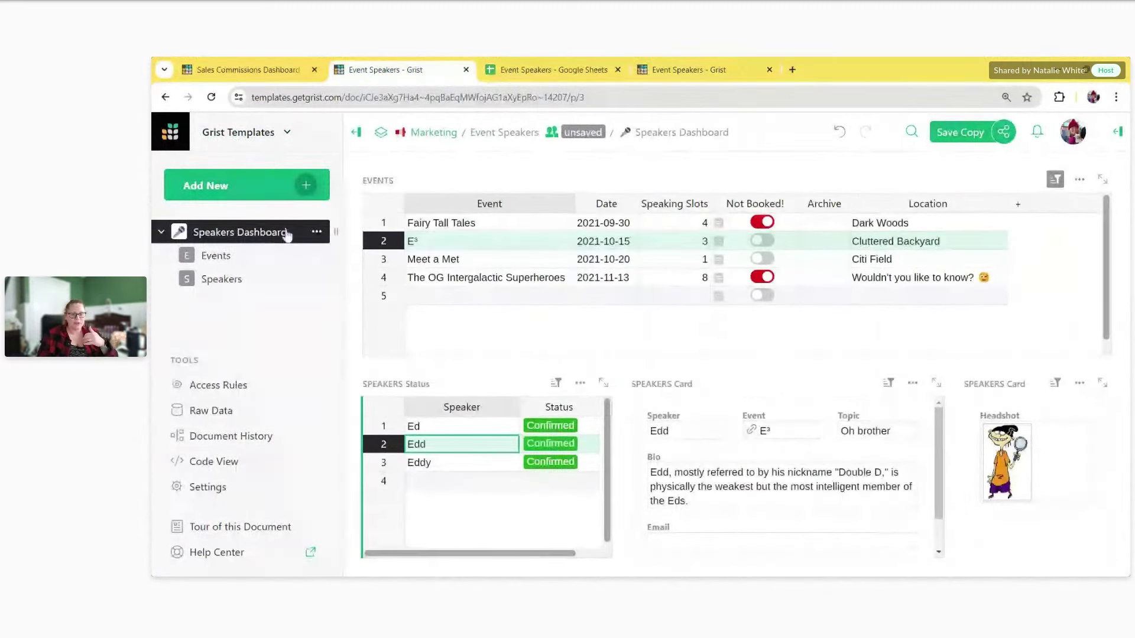
pyautogui.click(467, 222)
pyautogui.click(460, 243)
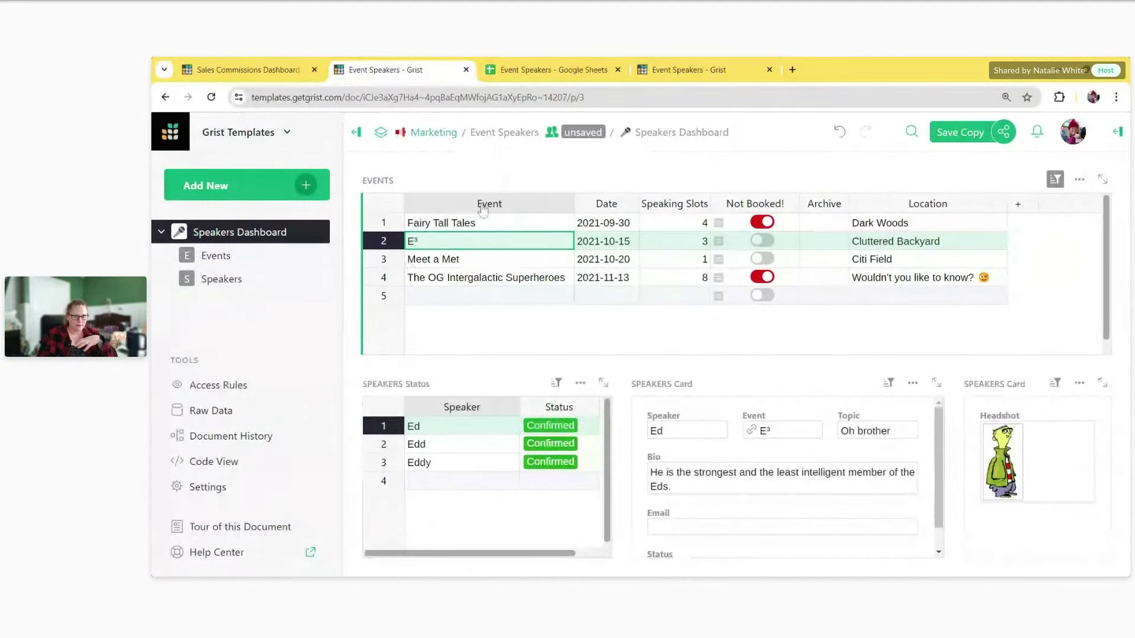
# Step: Return to the imported Event Speakers document and add a new page with a Table widget showing the Events data
pyautogui.click(681, 73)
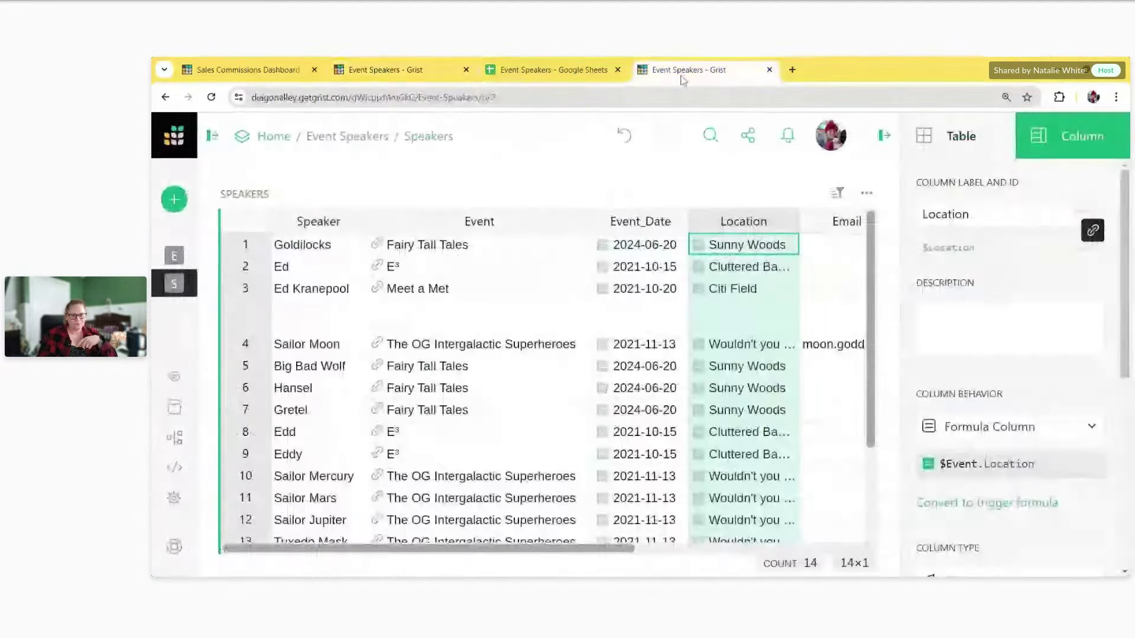
pyautogui.click(177, 200)
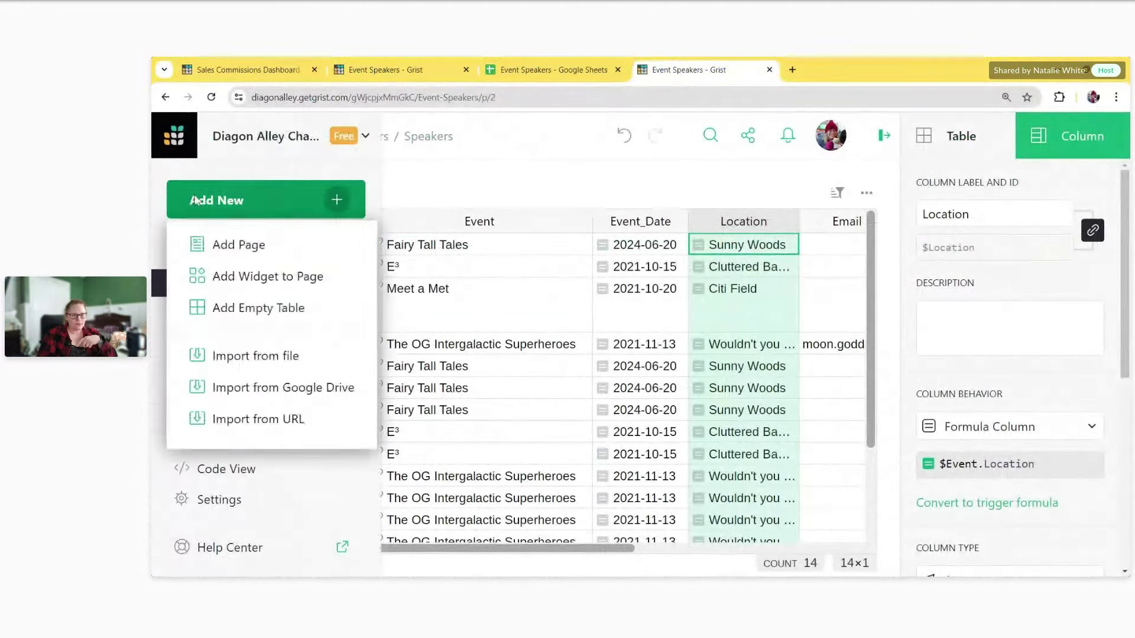
pyautogui.click(255, 241)
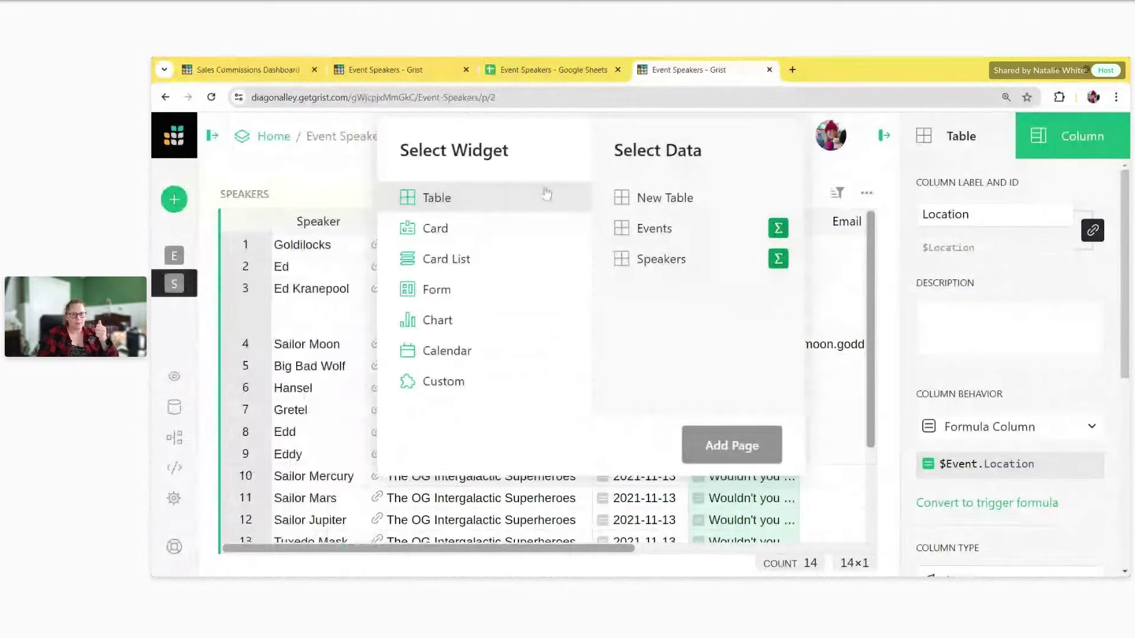
pyautogui.click(674, 232)
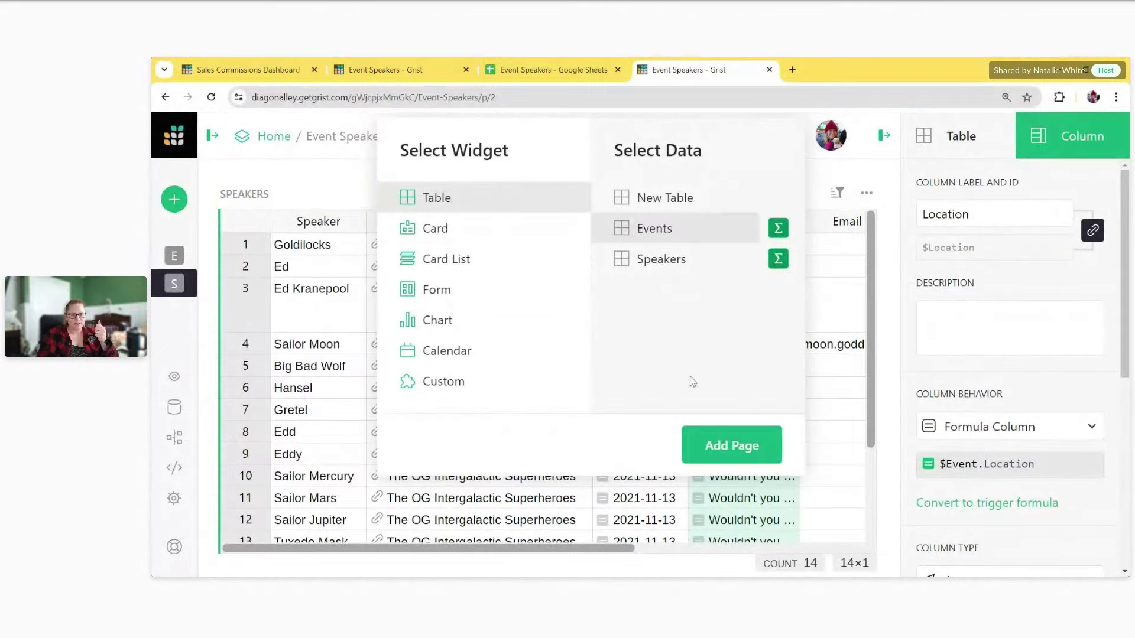
pyautogui.click(731, 453)
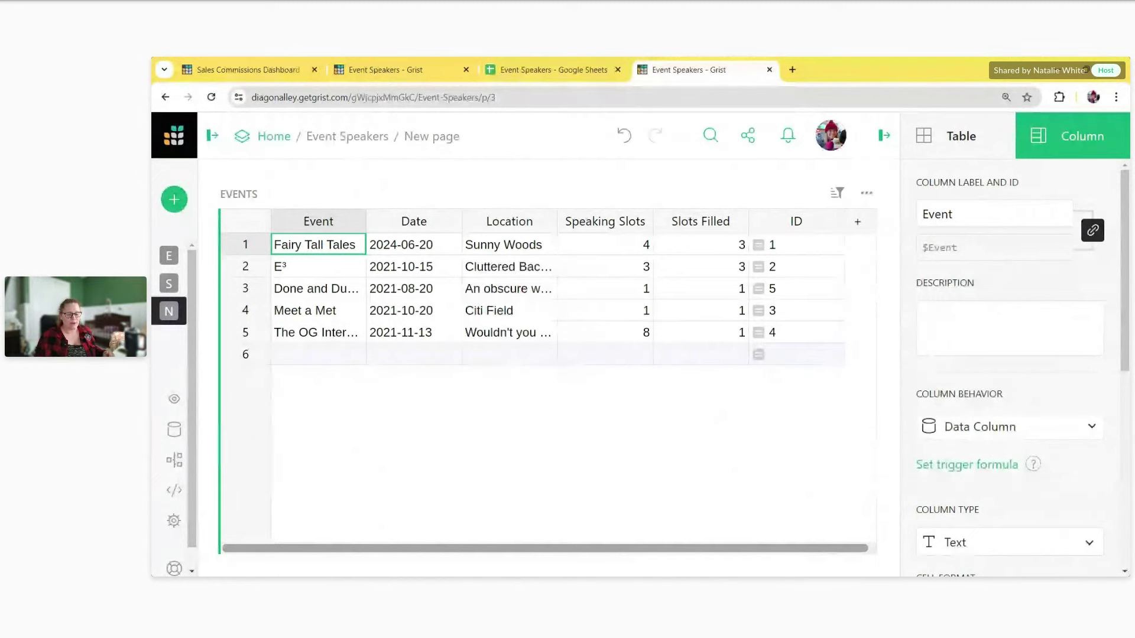
# Step: Add a Table widget of the Speakers data to the new page, selected by the Events table
pyautogui.click(185, 202)
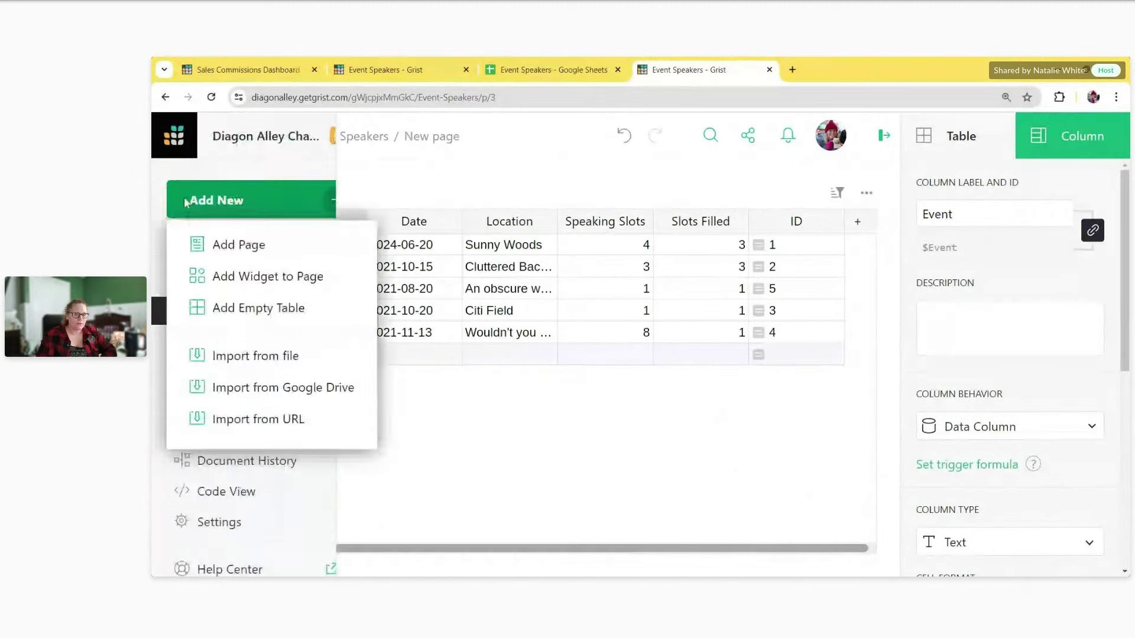
pyautogui.click(258, 269)
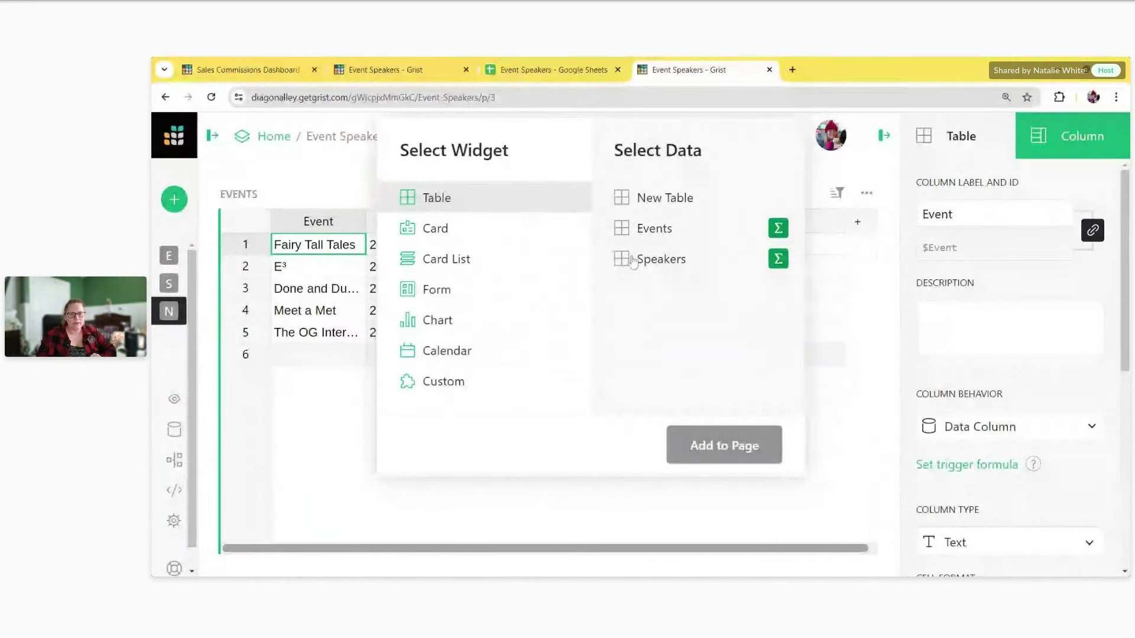
pyautogui.click(661, 266)
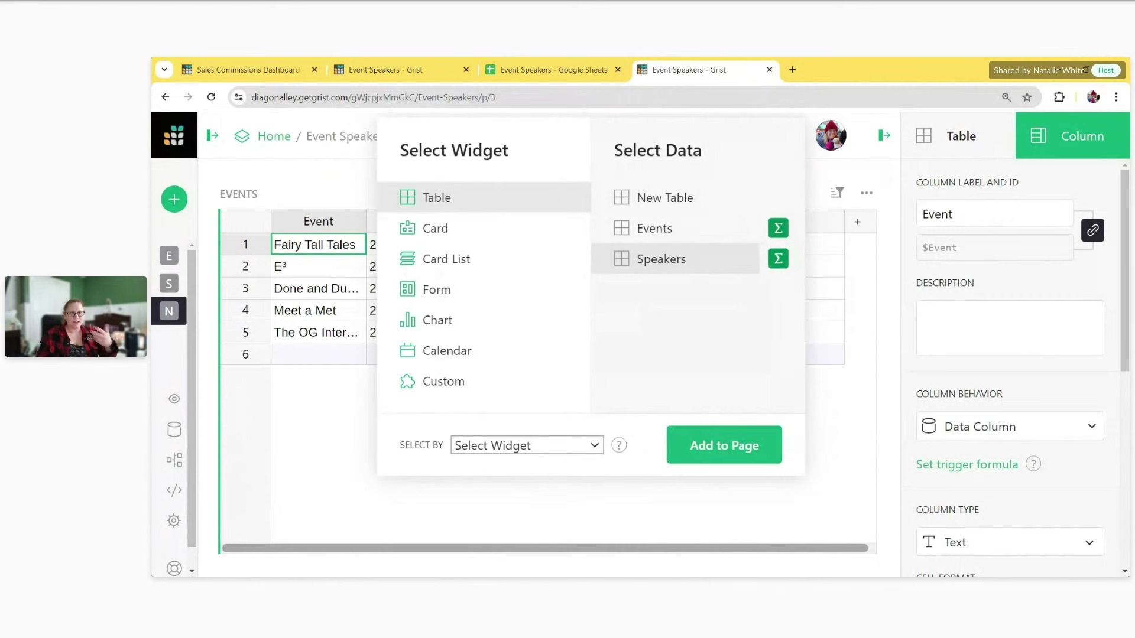
pyautogui.click(526, 445)
pyautogui.click(736, 458)
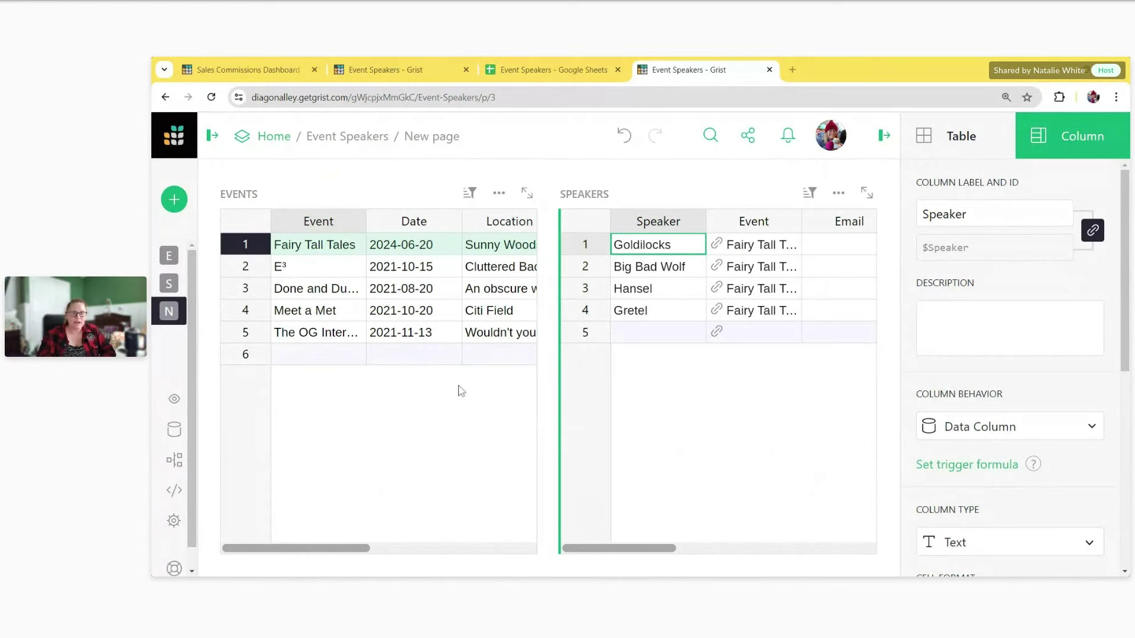
# Step: Step through several events to test the linked speakers, and move the Speakers widget beneath the Events widget
pyautogui.click(329, 265)
pyautogui.press('Down')
pyautogui.press('Down')
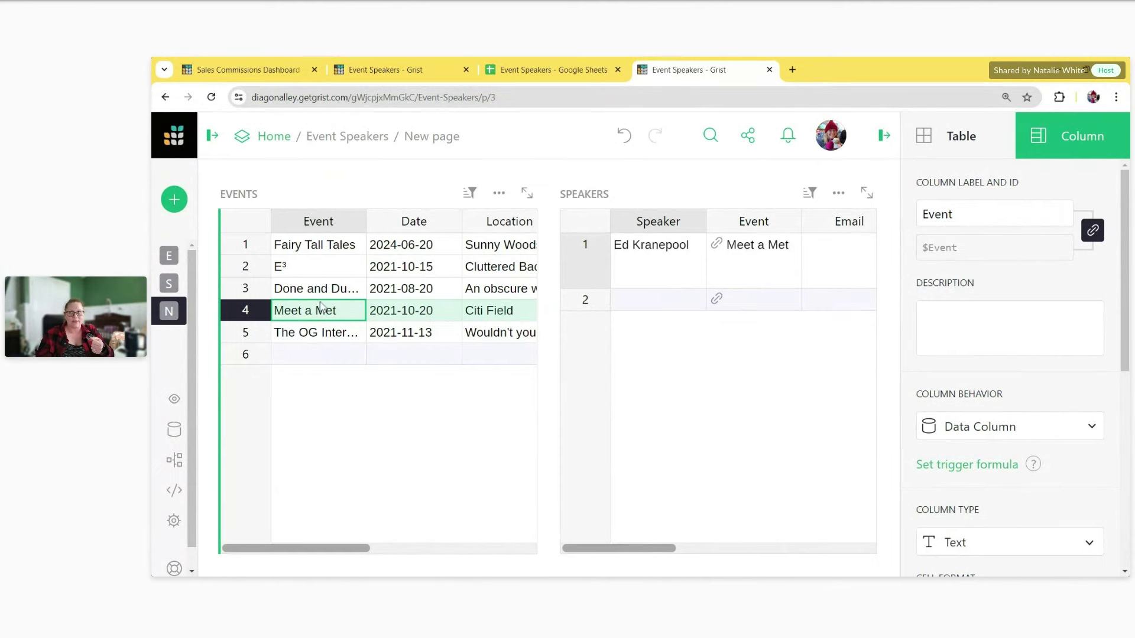
pyautogui.moveTo(570, 195); pyautogui.dragTo(459, 479)
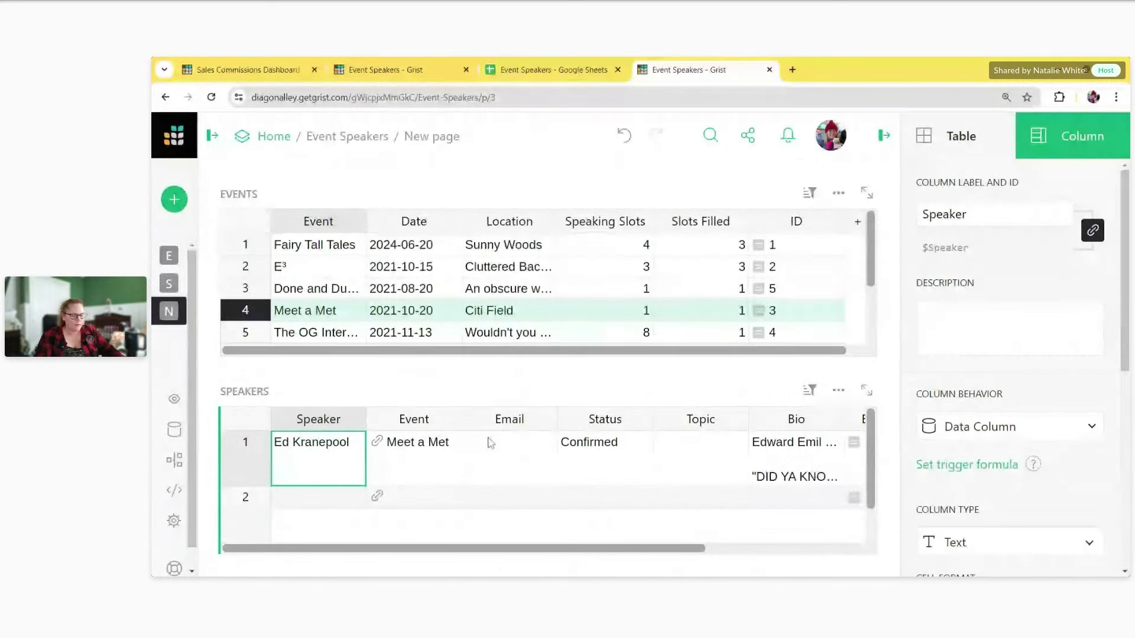
# Step: Show the page full screen and hide the Event, Event_Date and Location columns in the Speakers widget
pyautogui.press('F11')
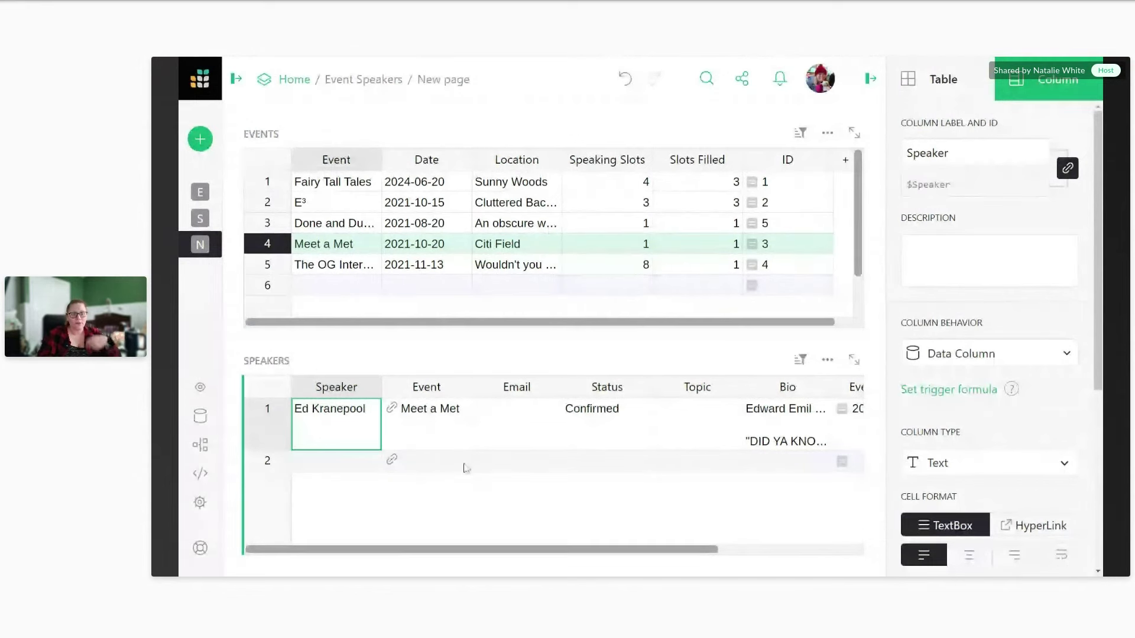
pyautogui.click(432, 408)
pyautogui.rightClick(452, 387)
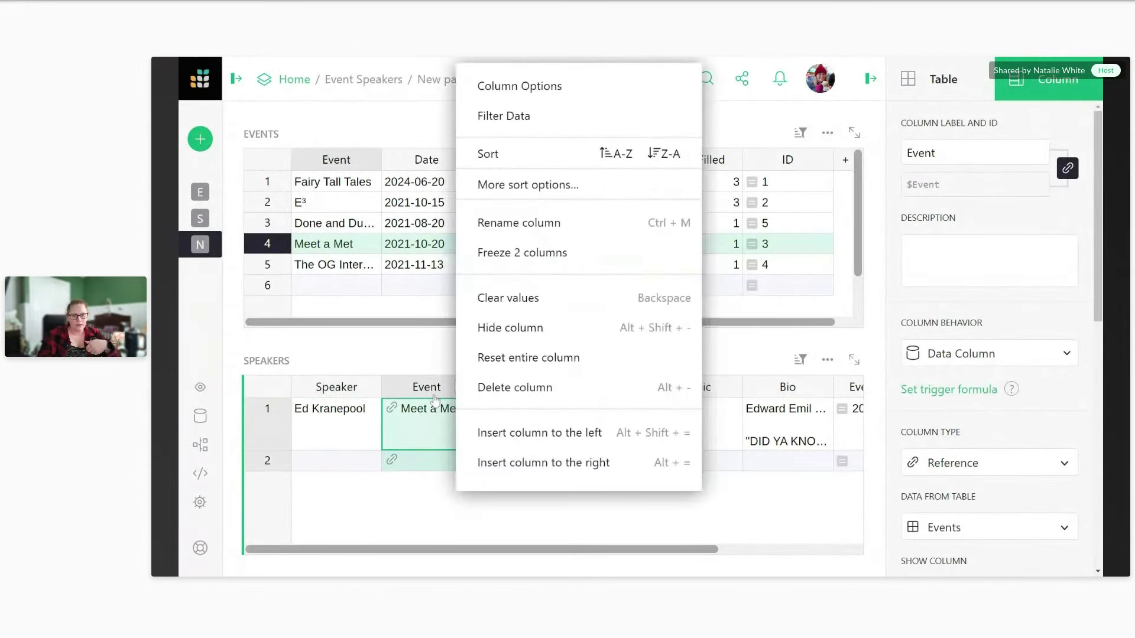
pyautogui.click(515, 329)
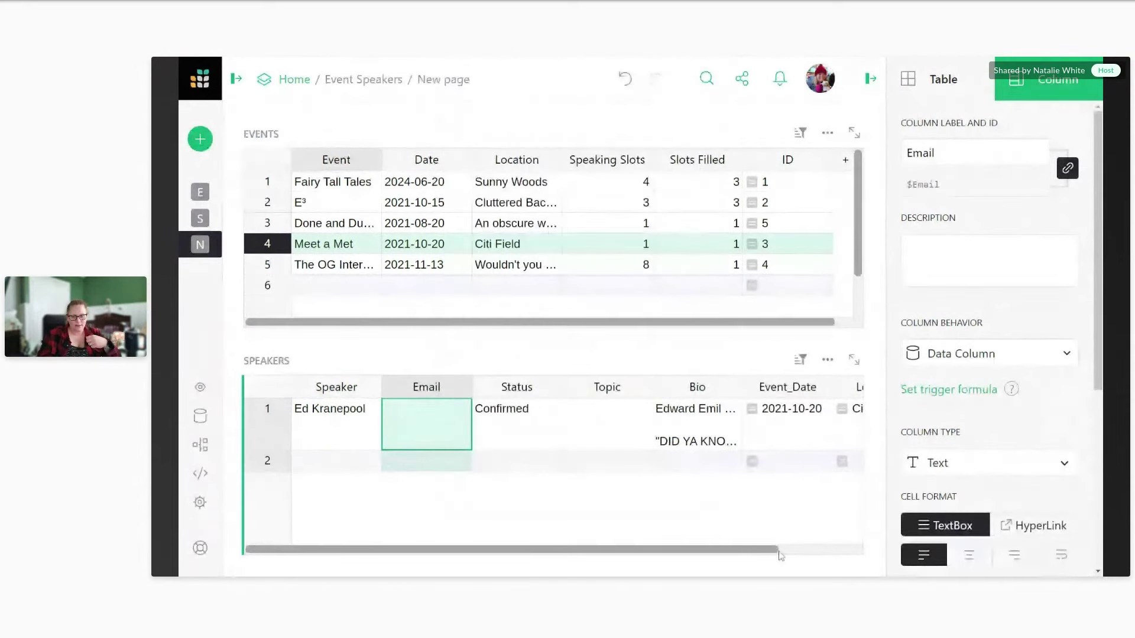
pyautogui.hscroll(3, 780, 555)
pyautogui.click(742, 425)
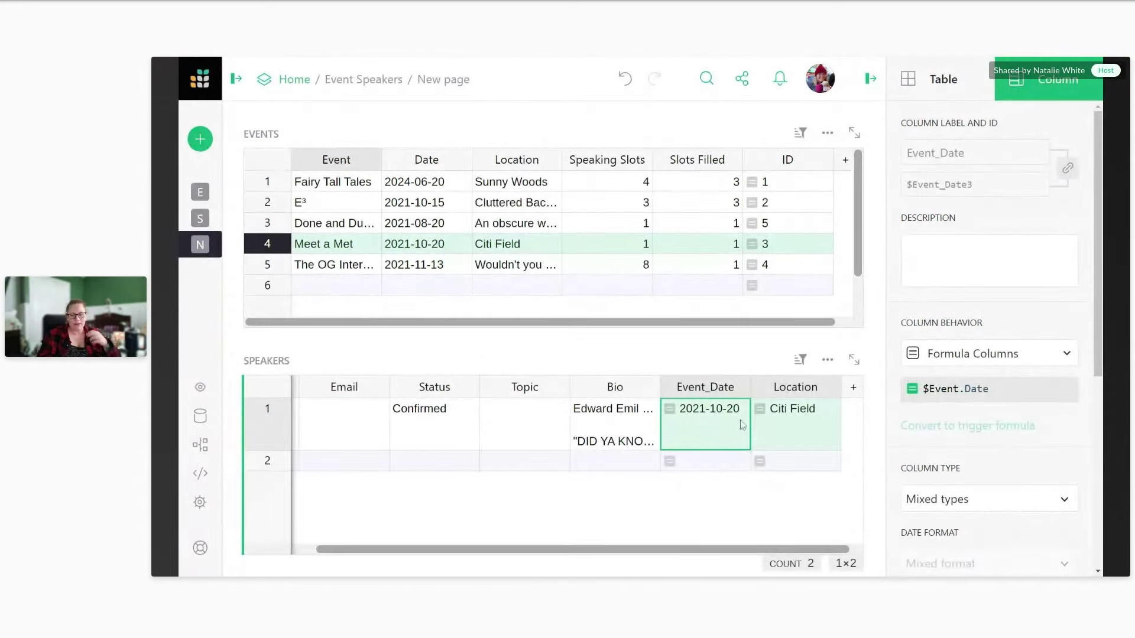
pyautogui.click(741, 387)
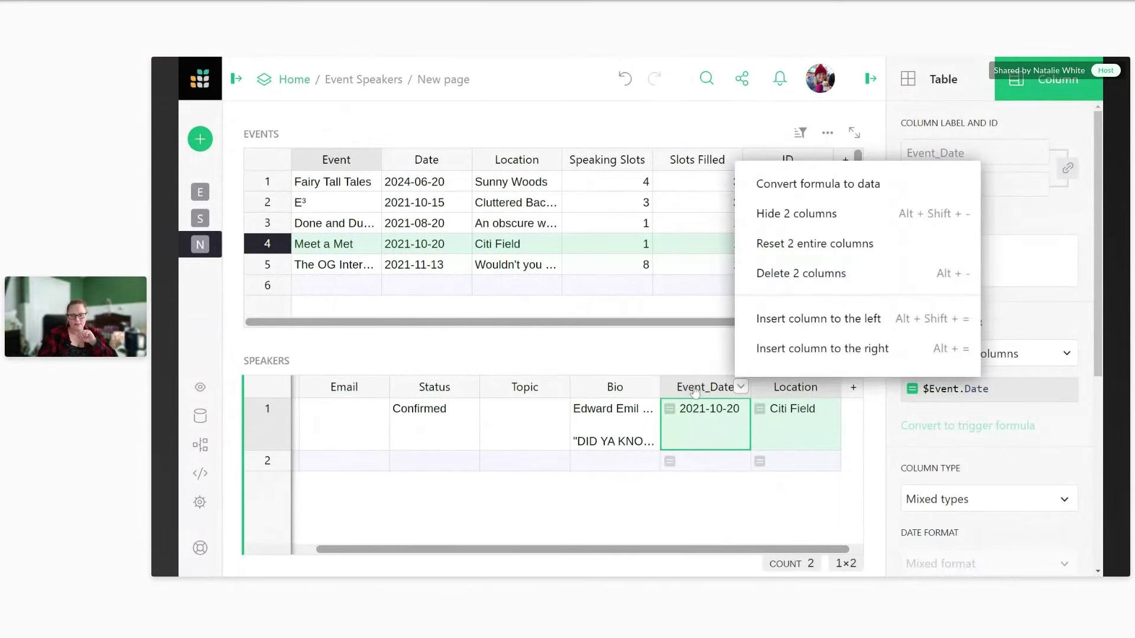
pyautogui.click(795, 213)
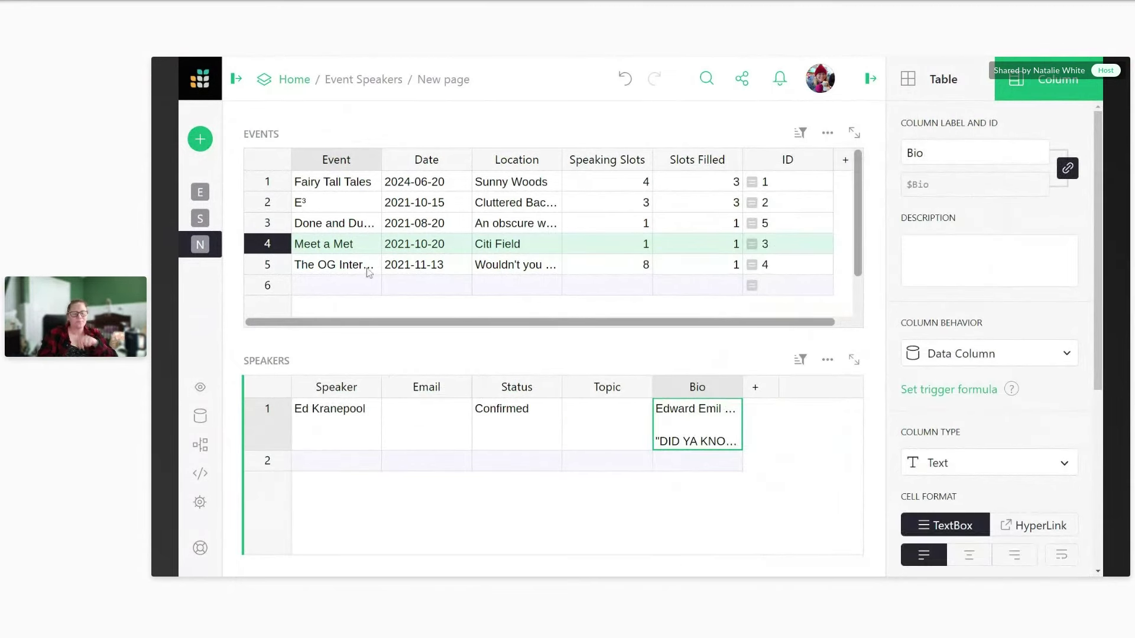
# Step: Step through the rows of the Events widget to check which speakers are listed for each event
pyautogui.click(317, 232)
pyautogui.press('Up')
pyautogui.press('Up')
pyautogui.press('Down')
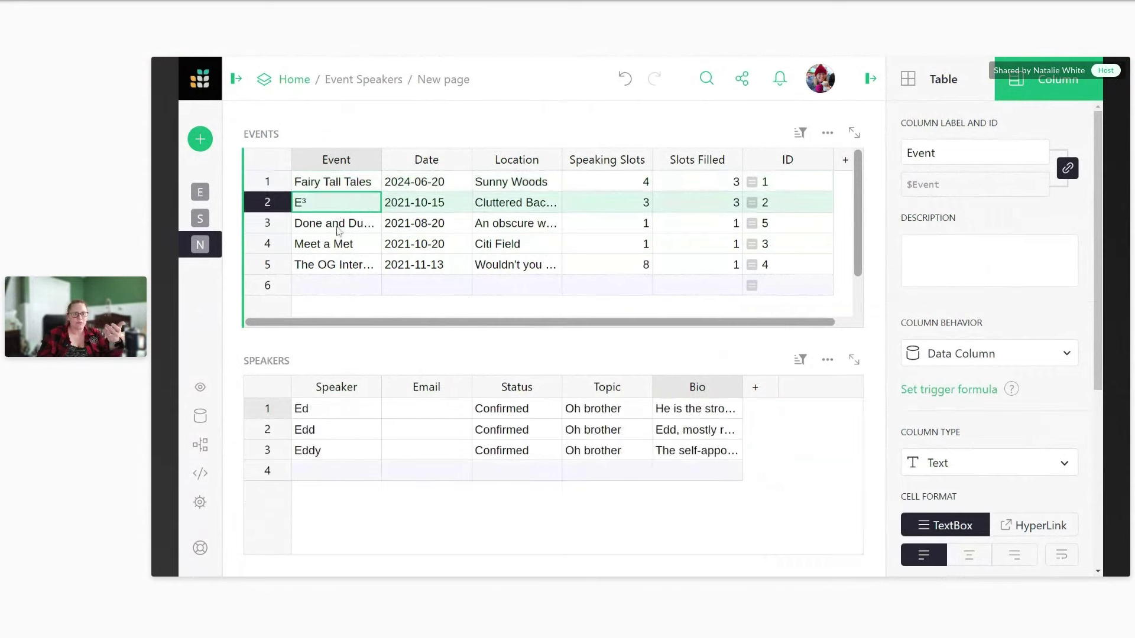
pyautogui.press('Down')
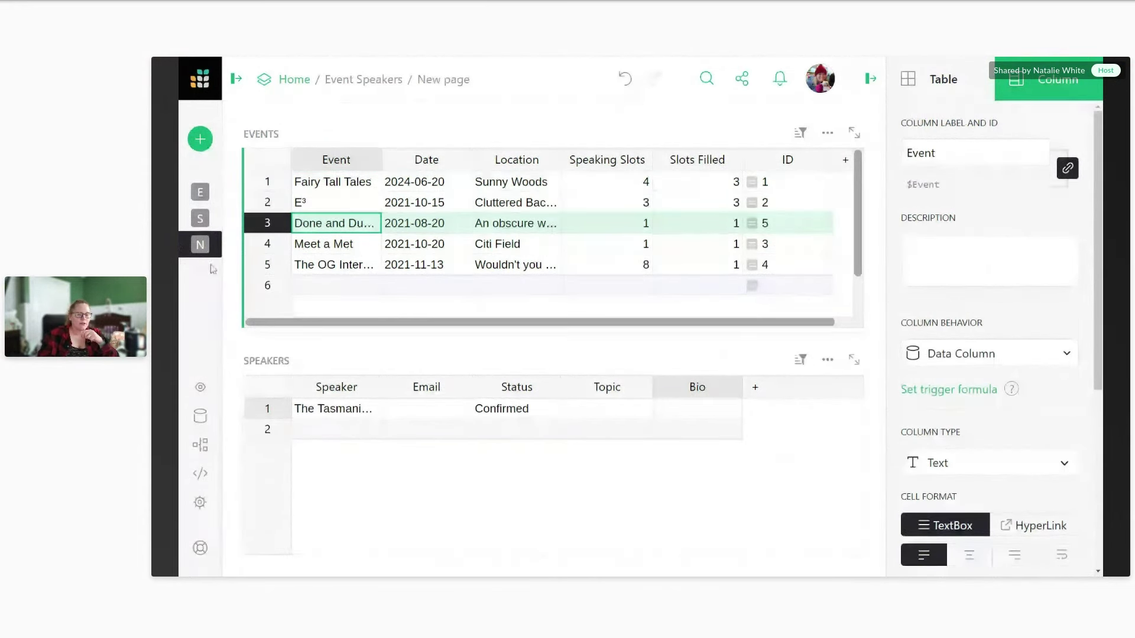
# Step: Widen the Speaker column in the Speakers widget, then select the Fairy Tall Tales event and Gretel's Bio cell
pyautogui.click(397, 385)
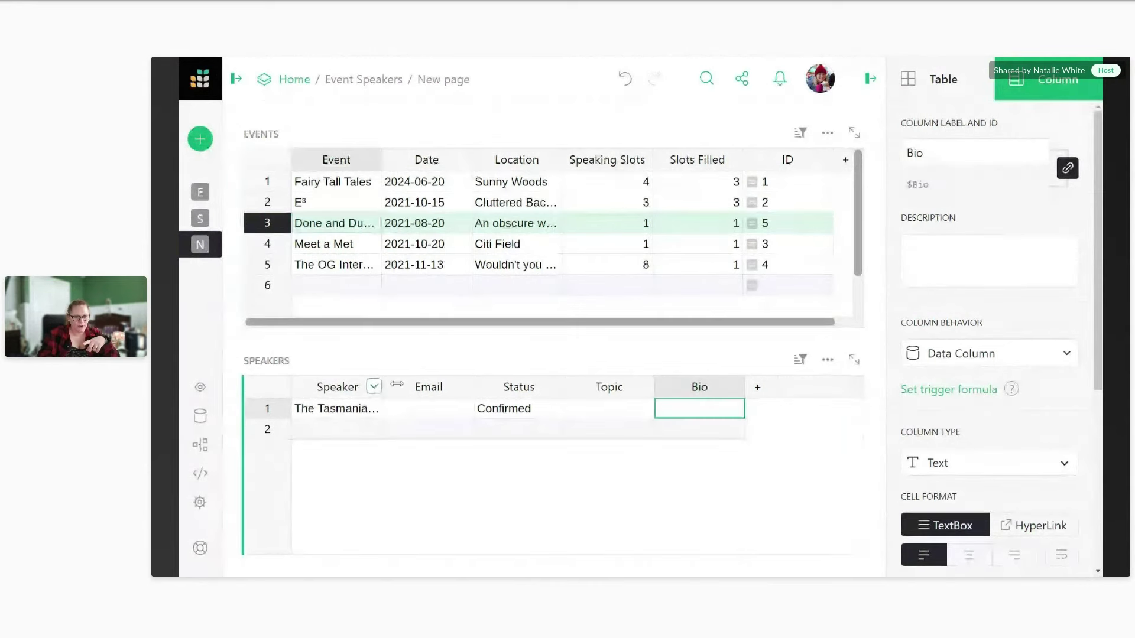
pyautogui.moveTo(397, 385); pyautogui.dragTo(437, 384)
pyautogui.click(348, 189)
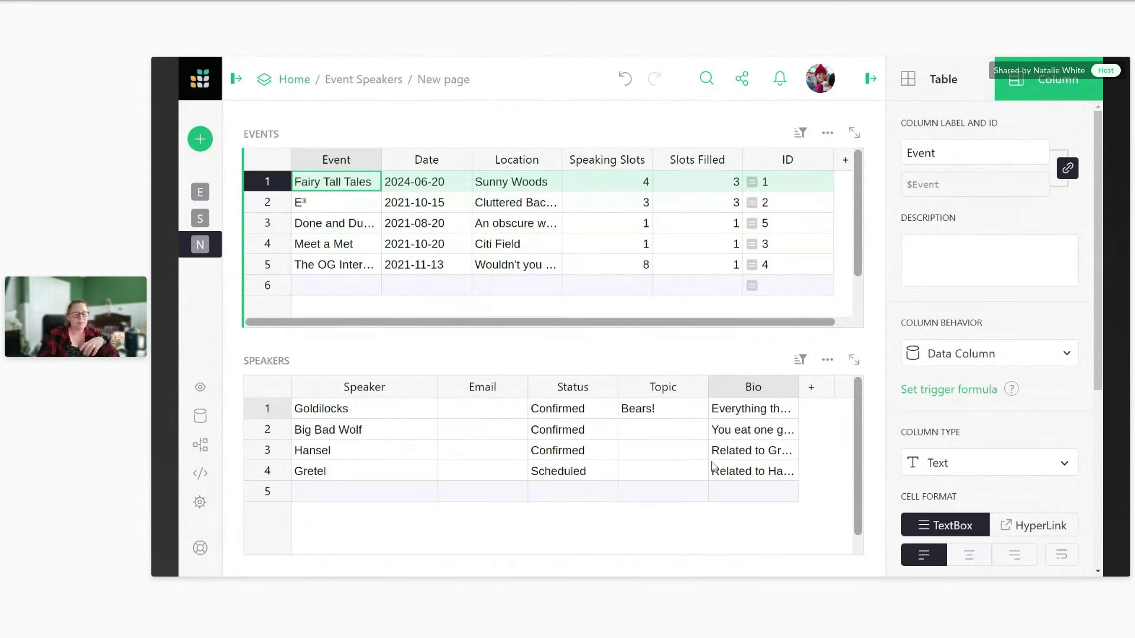
pyautogui.click(755, 471)
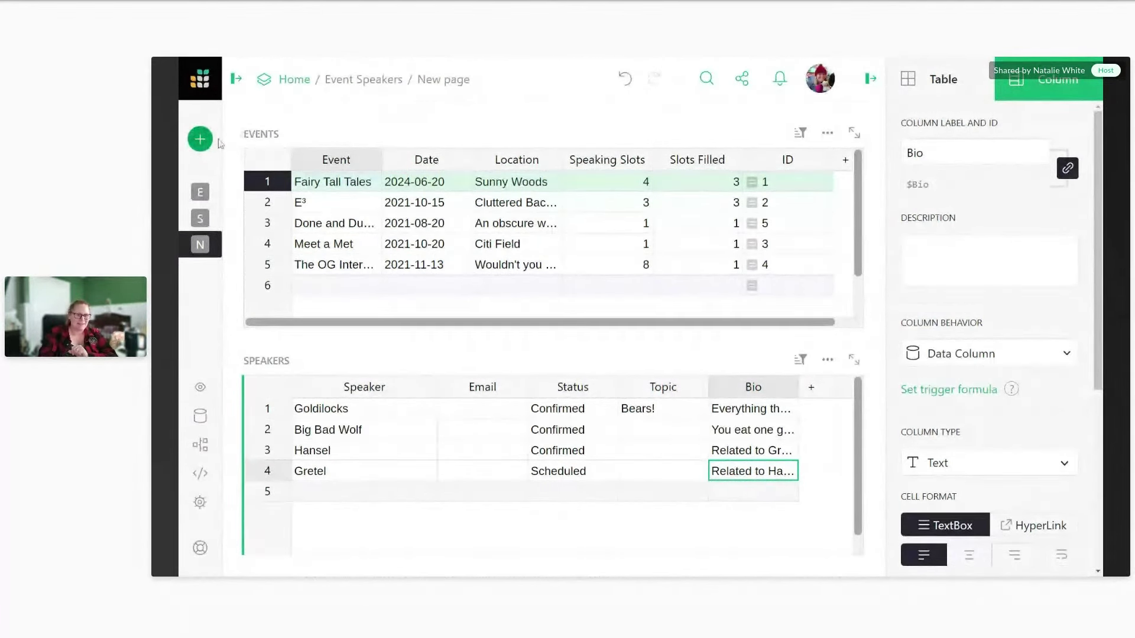
# Step: Add a Card widget of the Speakers data to the page, selected by the SPEAKERS table
pyautogui.click(240, 150)
pyautogui.click(277, 210)
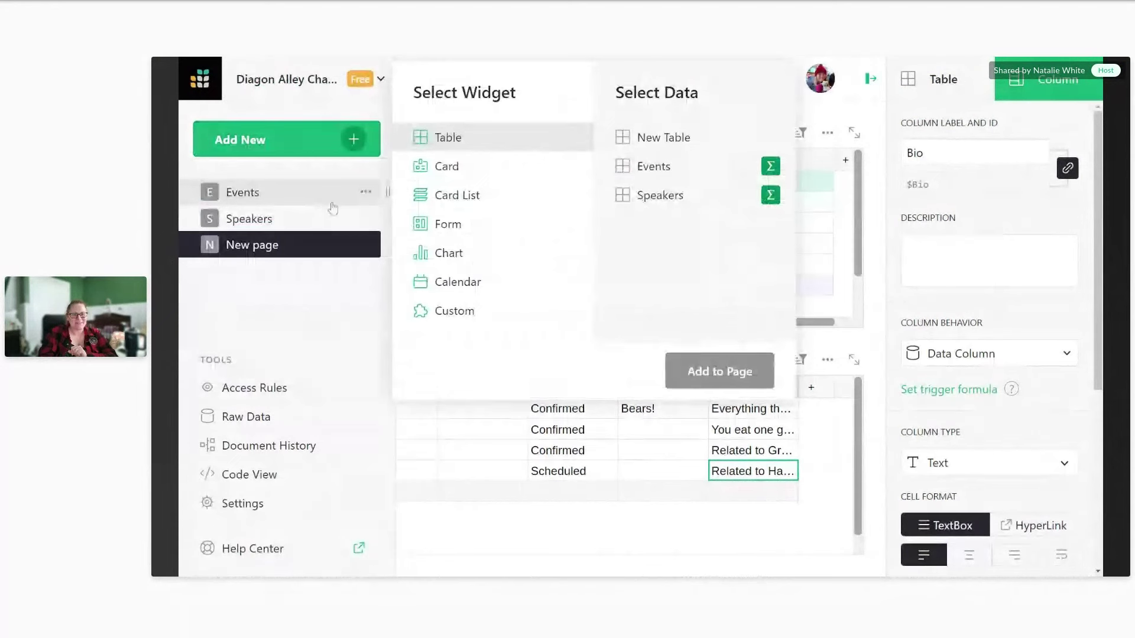
pyautogui.click(461, 169)
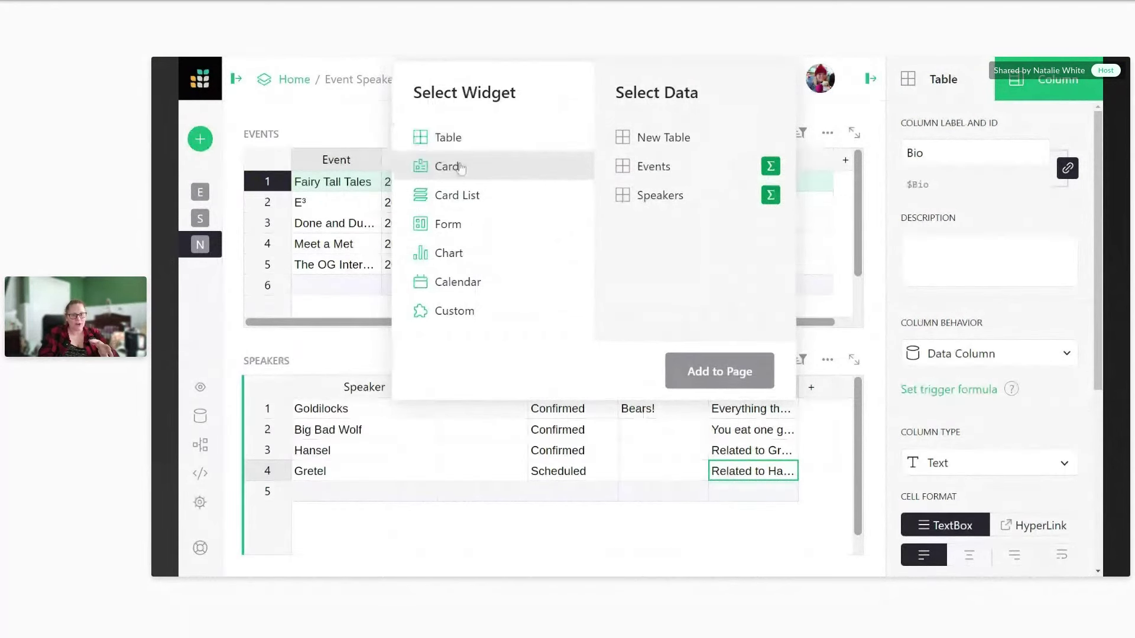
pyautogui.click(646, 211)
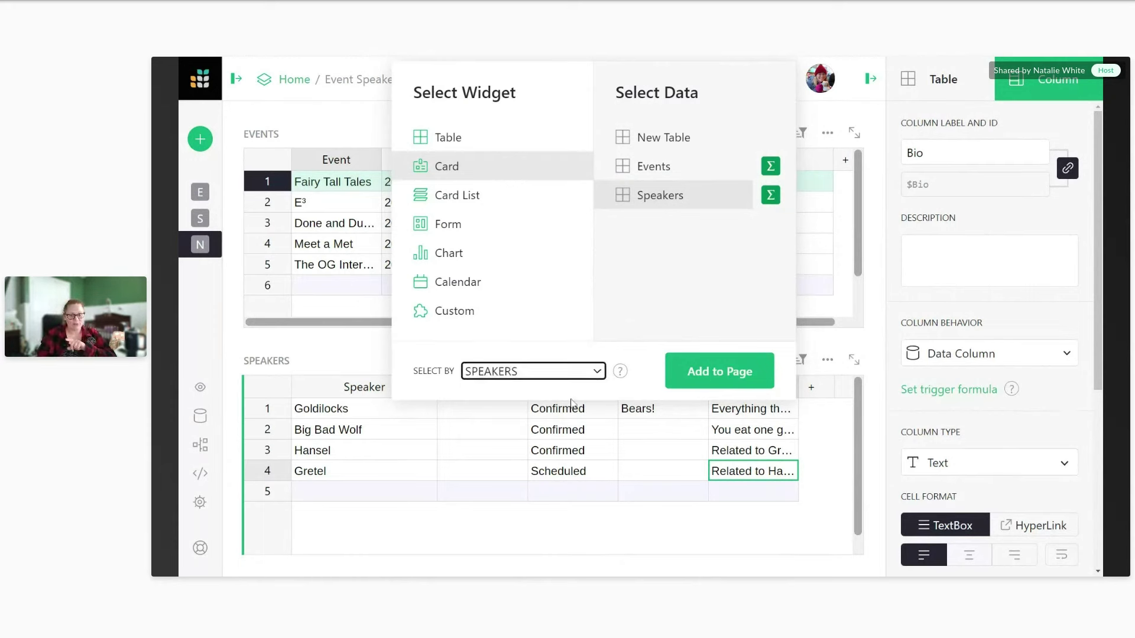
pyautogui.click(704, 384)
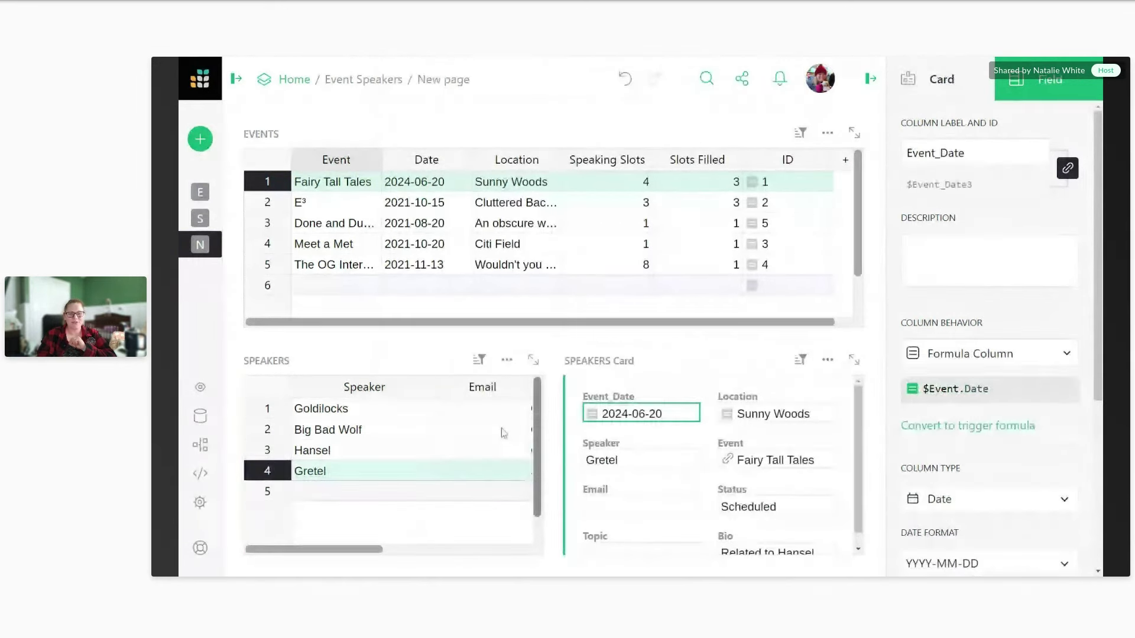
# Step: Select Hansel and Big Bad Wolf in the Speakers table to check the linked card, and look at the Topic and Bio columns
pyautogui.click(437, 446)
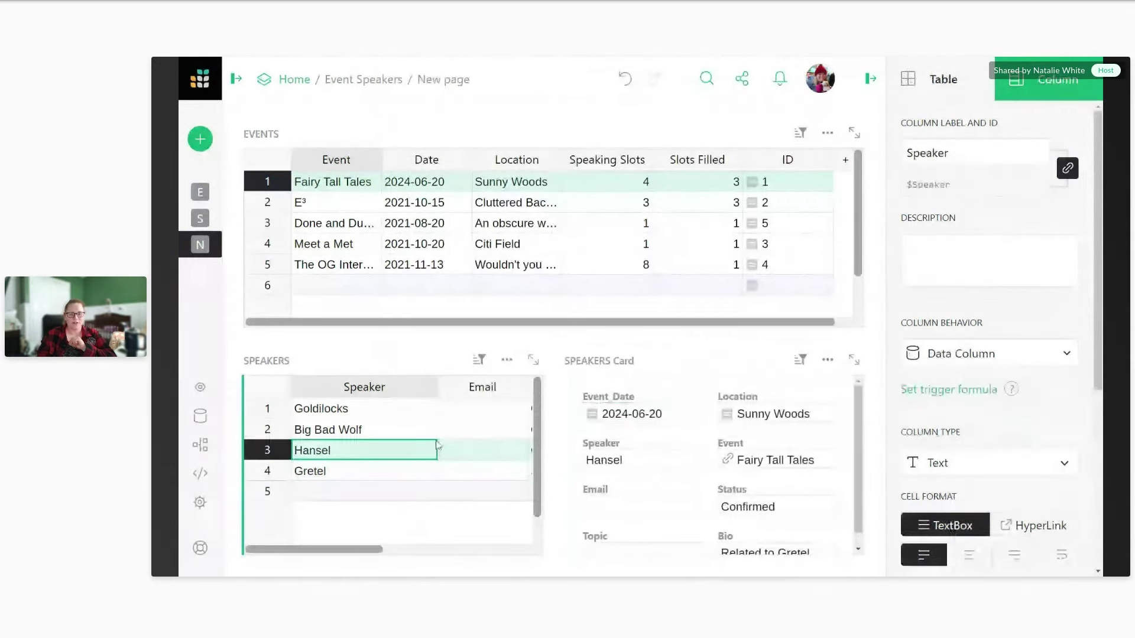
pyautogui.click(382, 433)
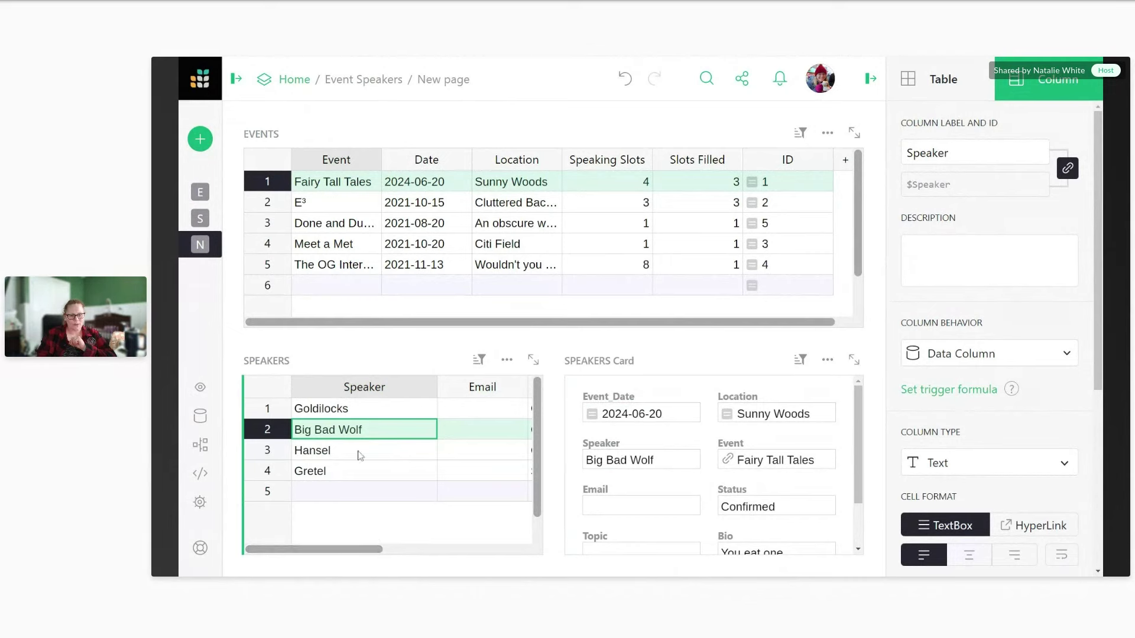
pyautogui.hscroll(6, 413, 449)
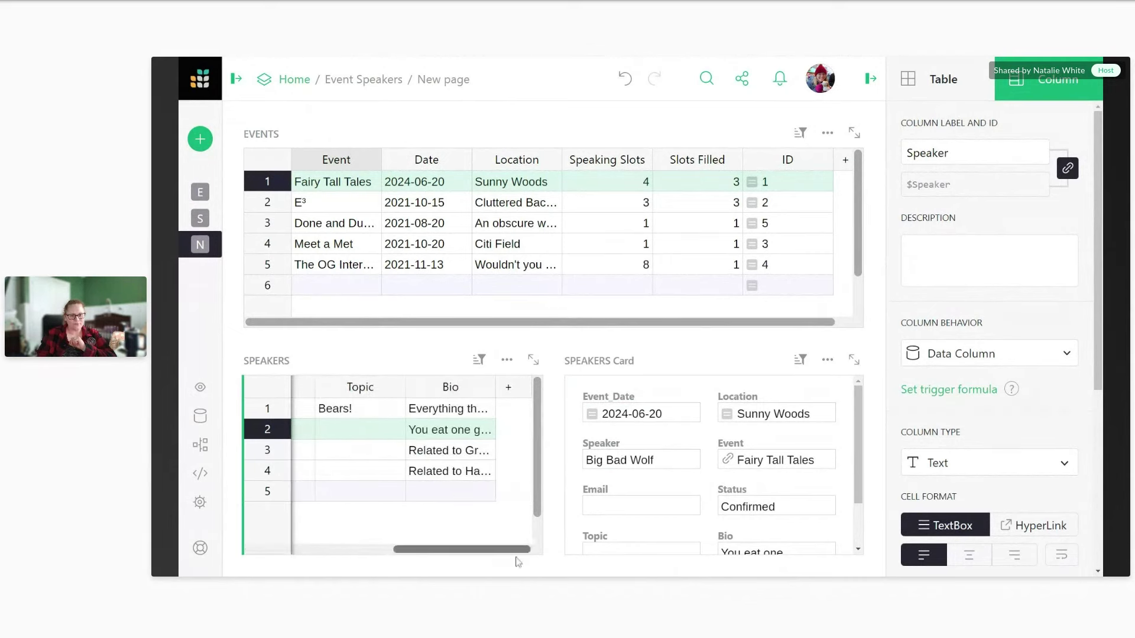
pyautogui.click(450, 431)
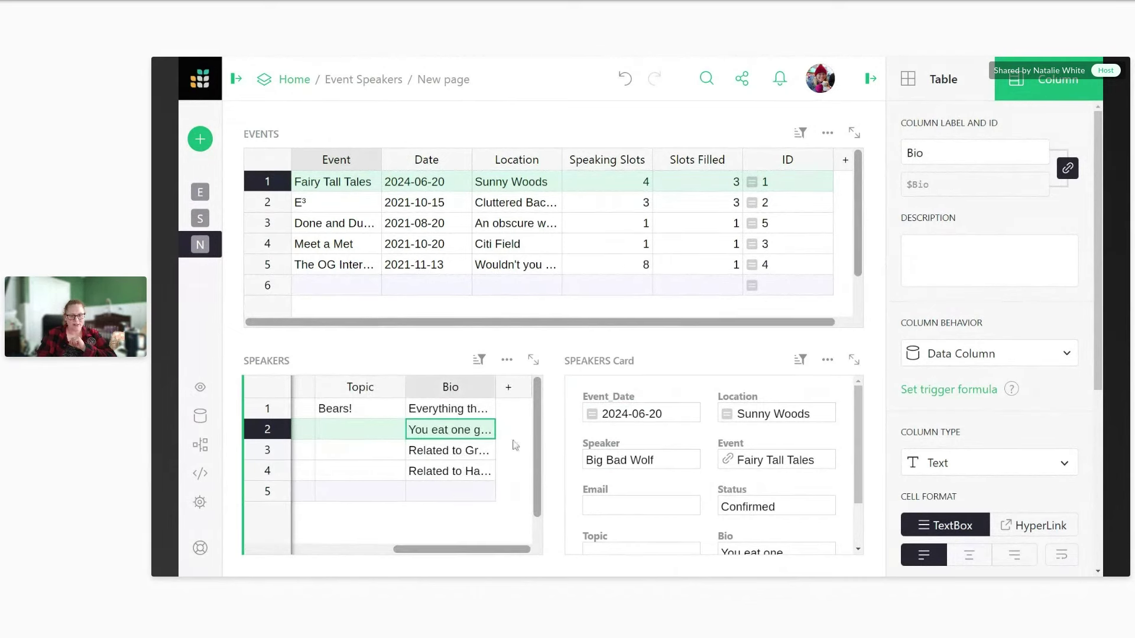
# Step: Edit the layout of the SPEAKERS Card and remove its Event_Date, Location and Speaker fields
pyautogui.click(695, 435)
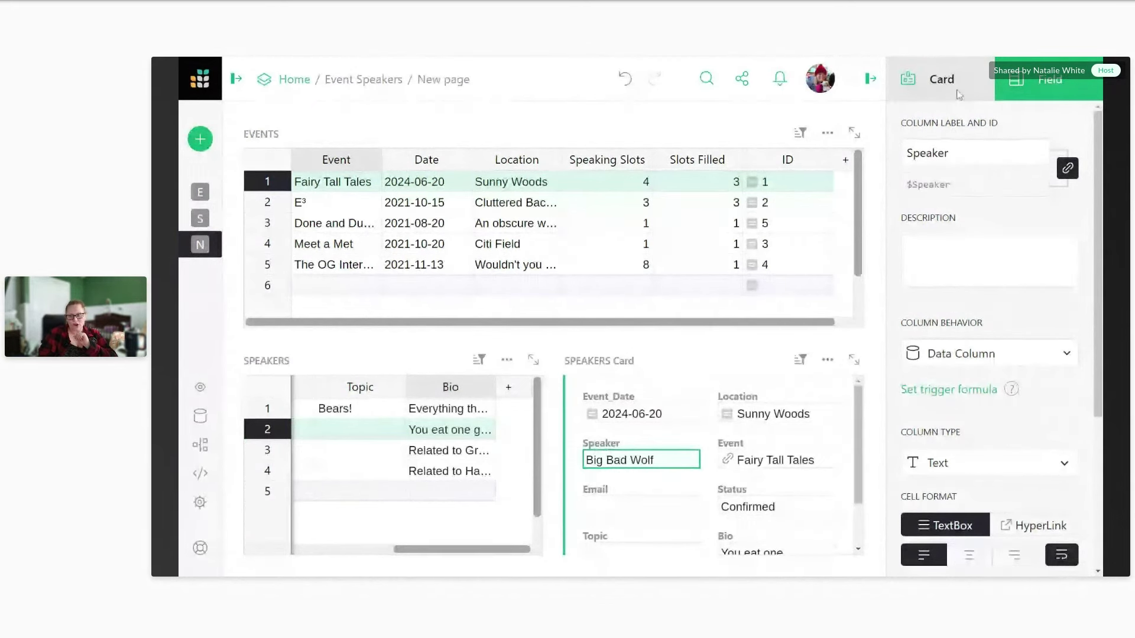
pyautogui.click(942, 79)
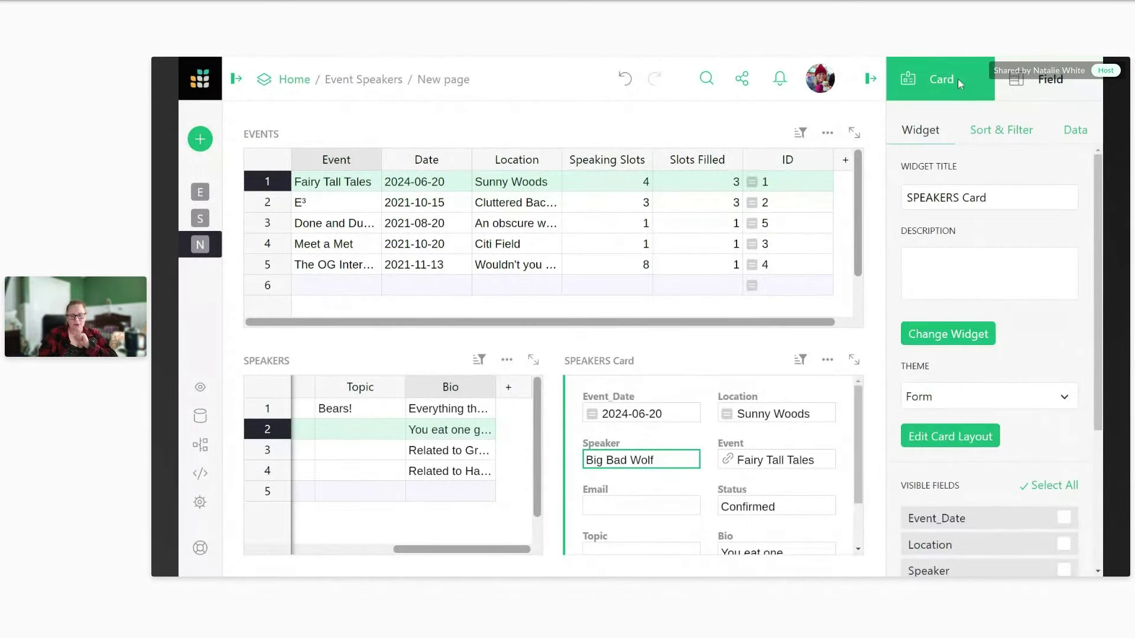
pyautogui.click(979, 445)
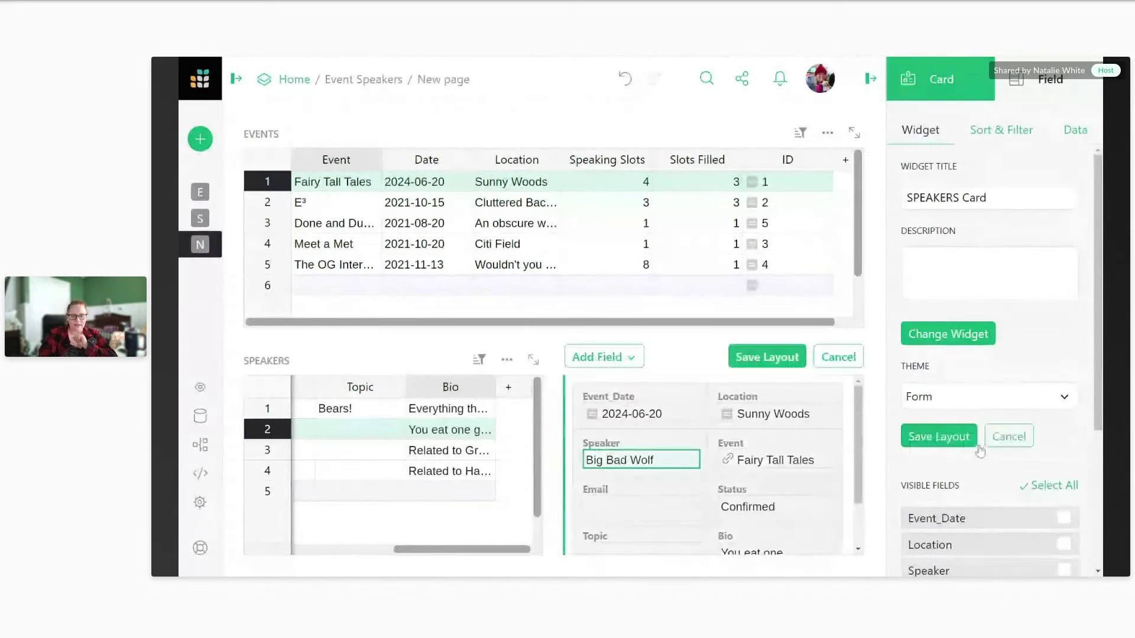
pyautogui.click(699, 397)
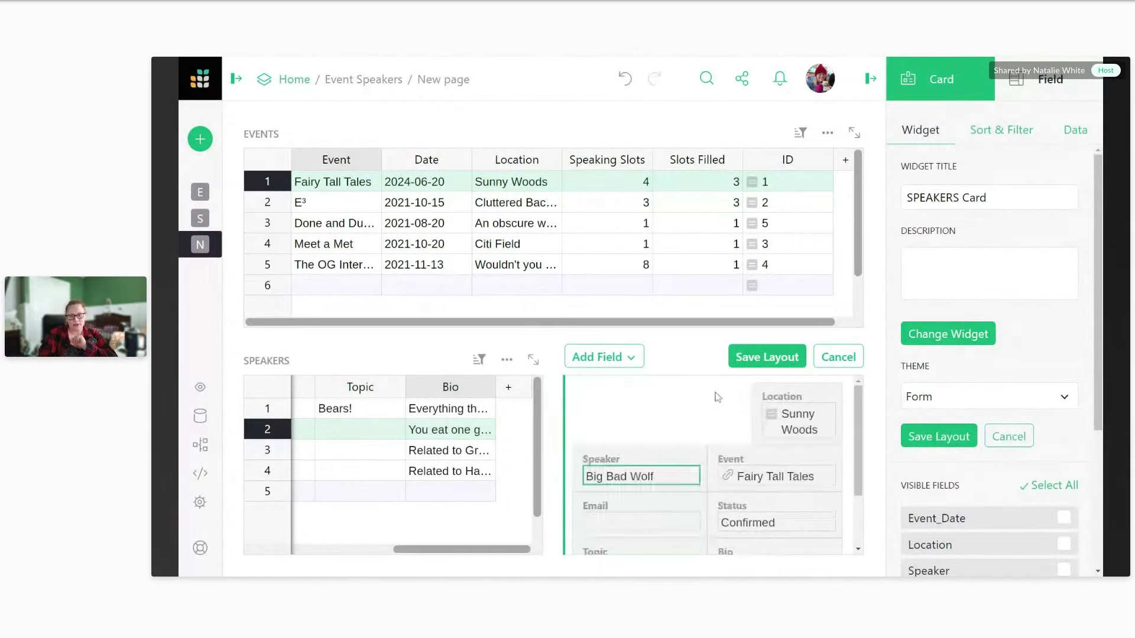
pyautogui.click(699, 393)
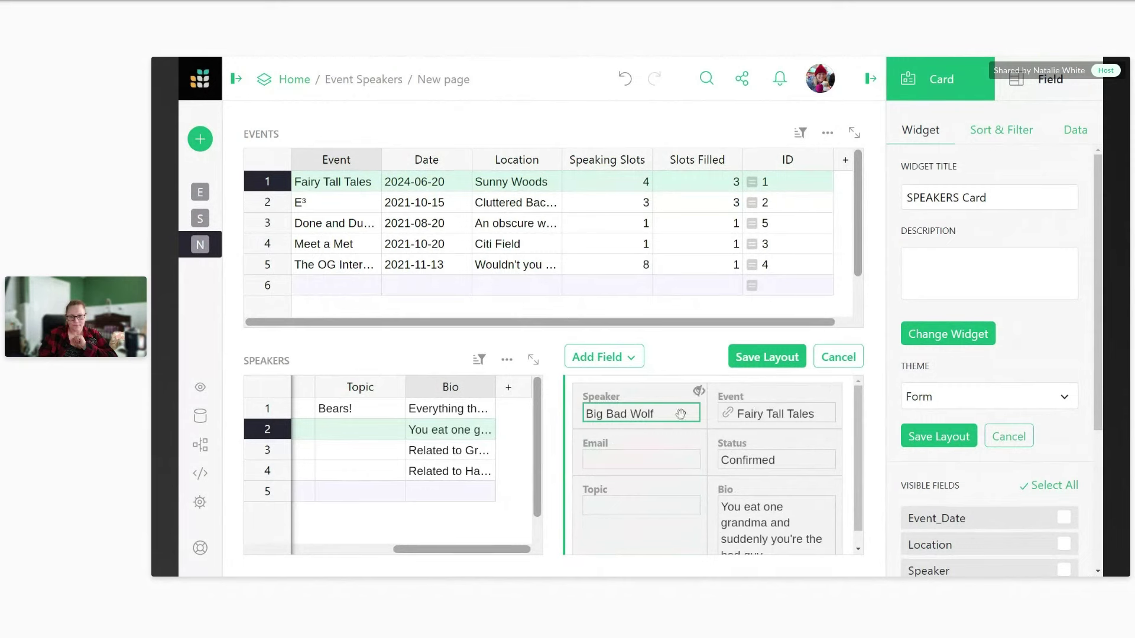
pyautogui.click(699, 393)
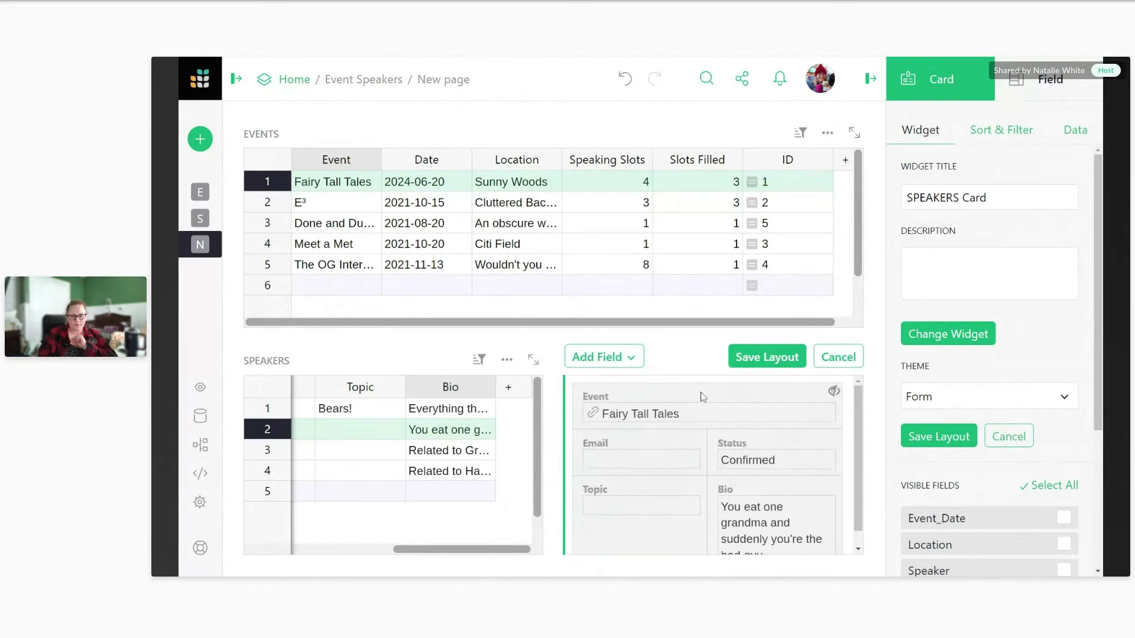
# Step: Place Status beside Event and Bio in its own full-width row below Topic in the card, and save the layout
pyautogui.moveTo(733, 444); pyautogui.dragTo(768, 414)
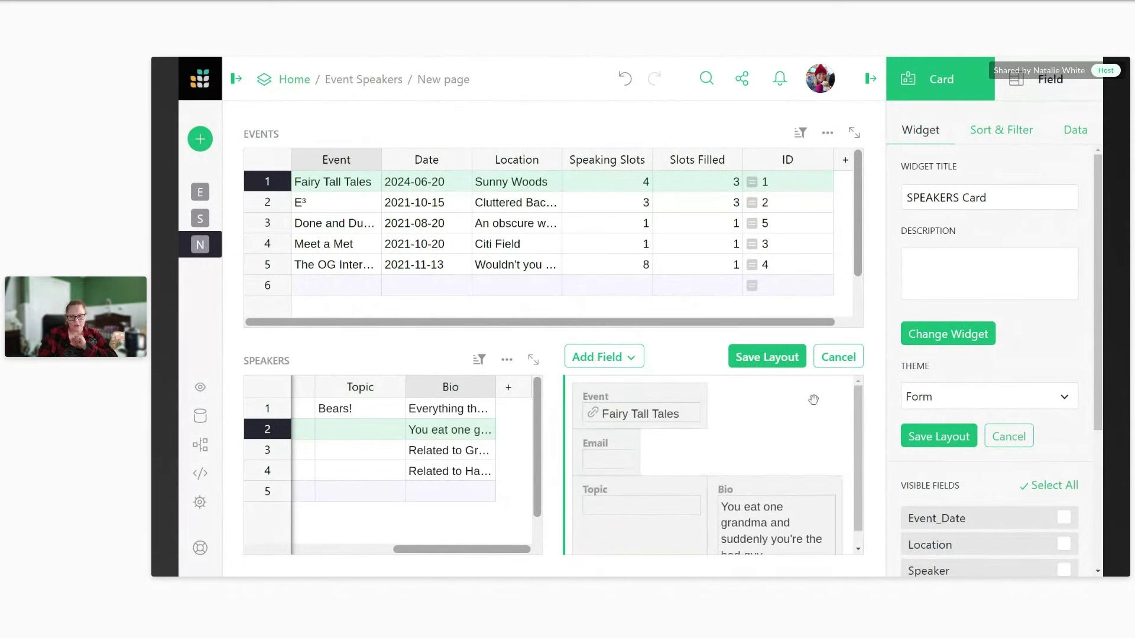
pyautogui.scroll(-1, 787, 507)
pyautogui.moveTo(788, 507); pyautogui.dragTo(662, 531)
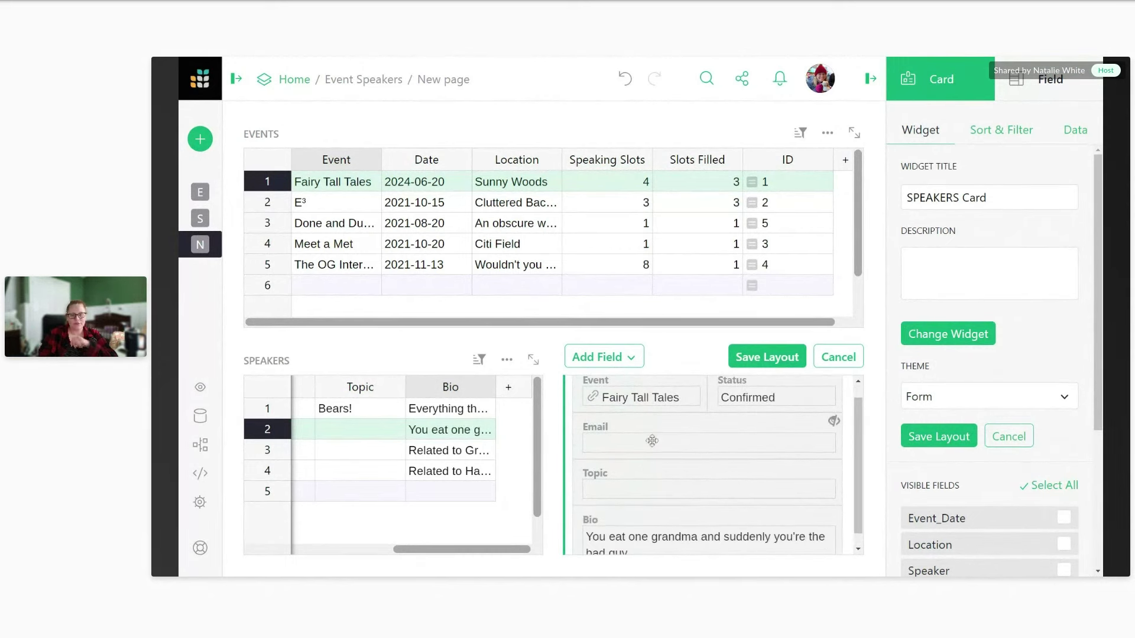
pyautogui.click(635, 365)
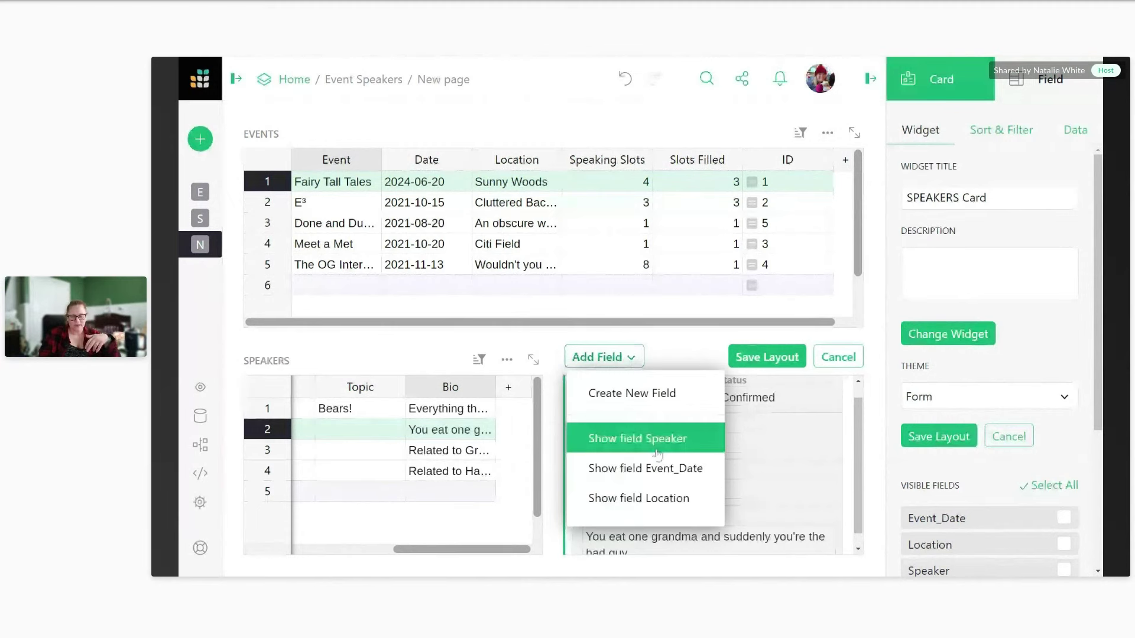
pyautogui.click(761, 359)
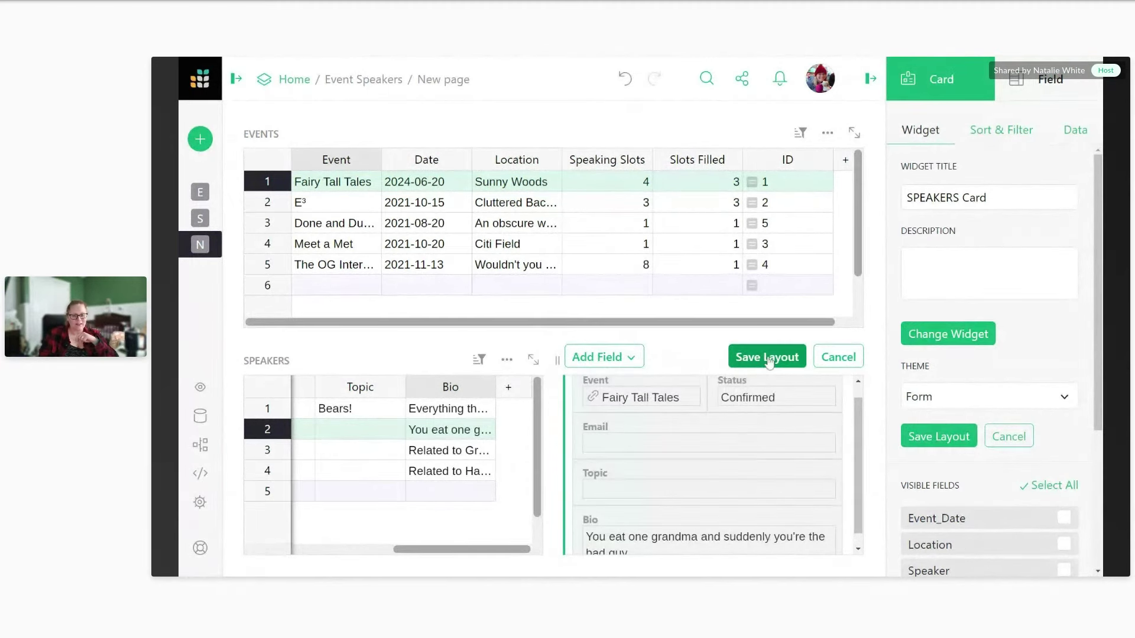
pyautogui.click(768, 358)
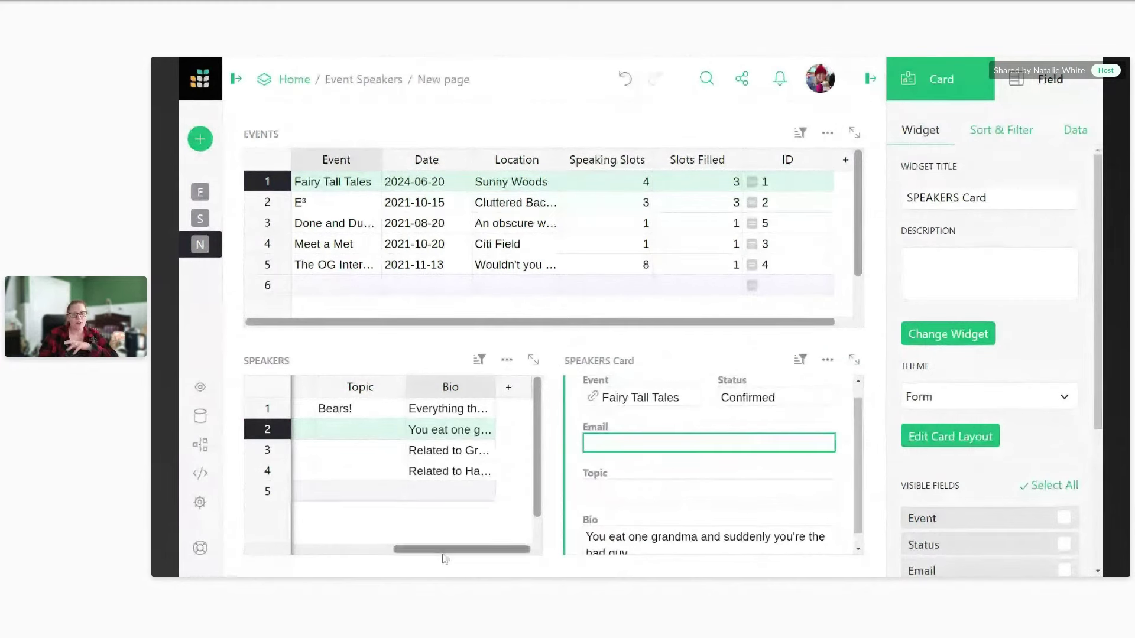
# Step: Hide the Email, Topic and Bio columns in the SPEAKERS table, and narrow that widget to give the card more width
pyautogui.moveTo(444, 549); pyautogui.dragTo(316, 532)
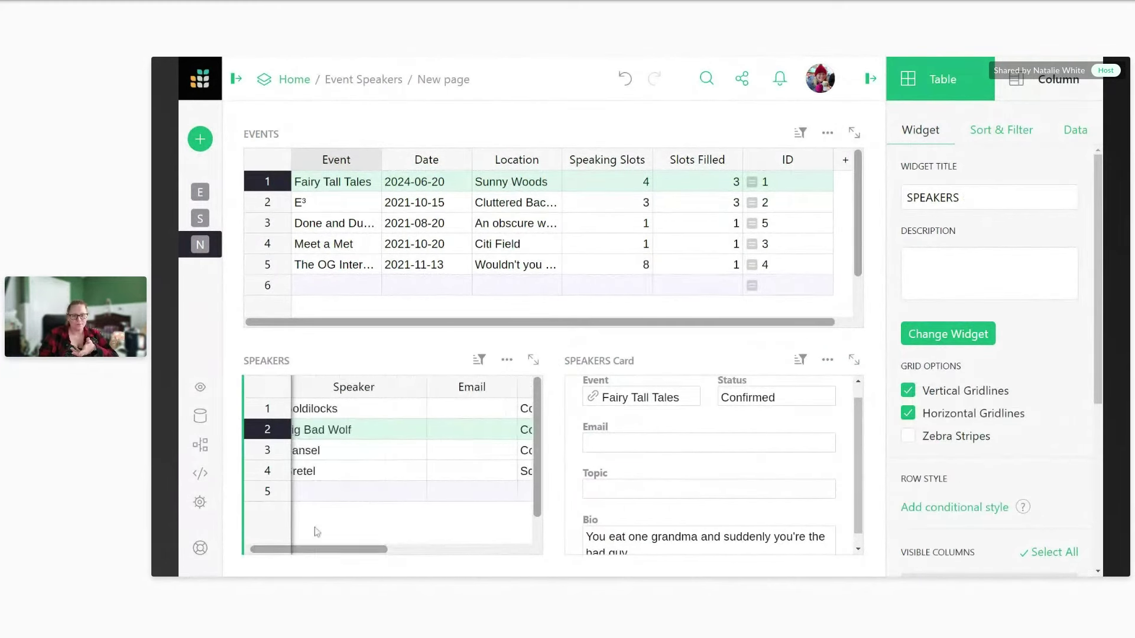
pyautogui.click(462, 426)
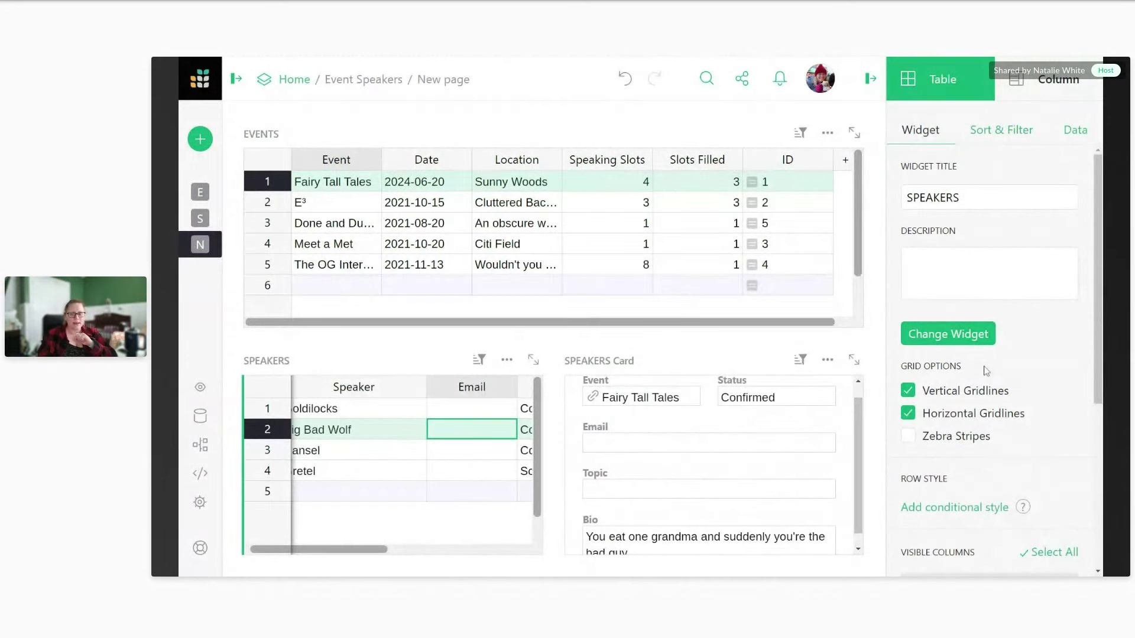
pyautogui.scroll(-1, 986, 369)
pyautogui.scroll(-4, 985, 370)
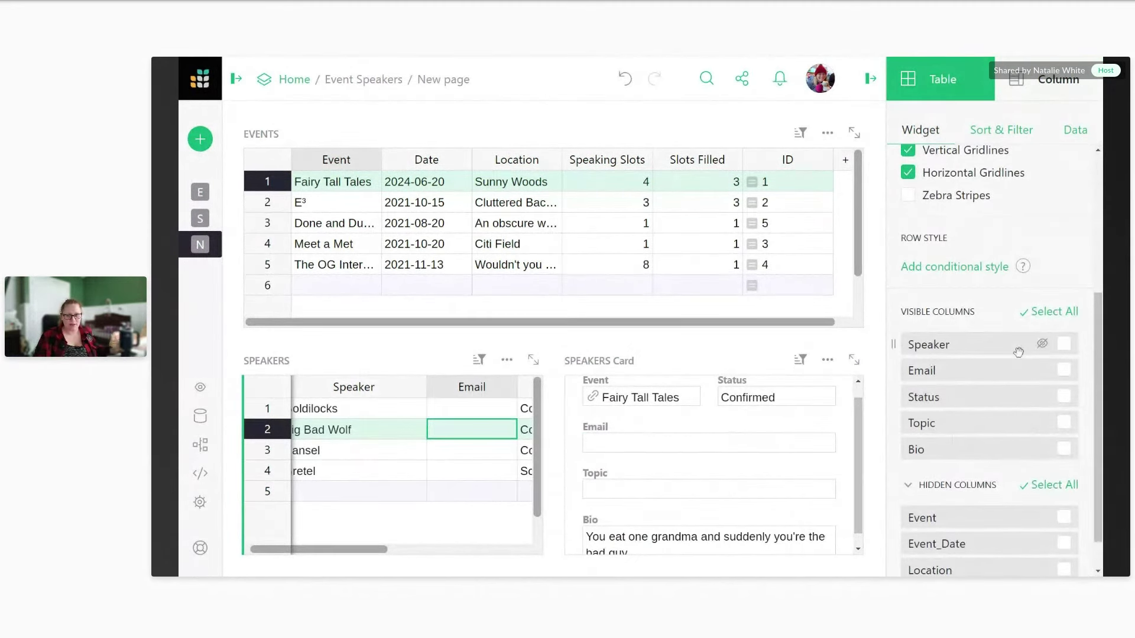
pyautogui.click(1064, 371)
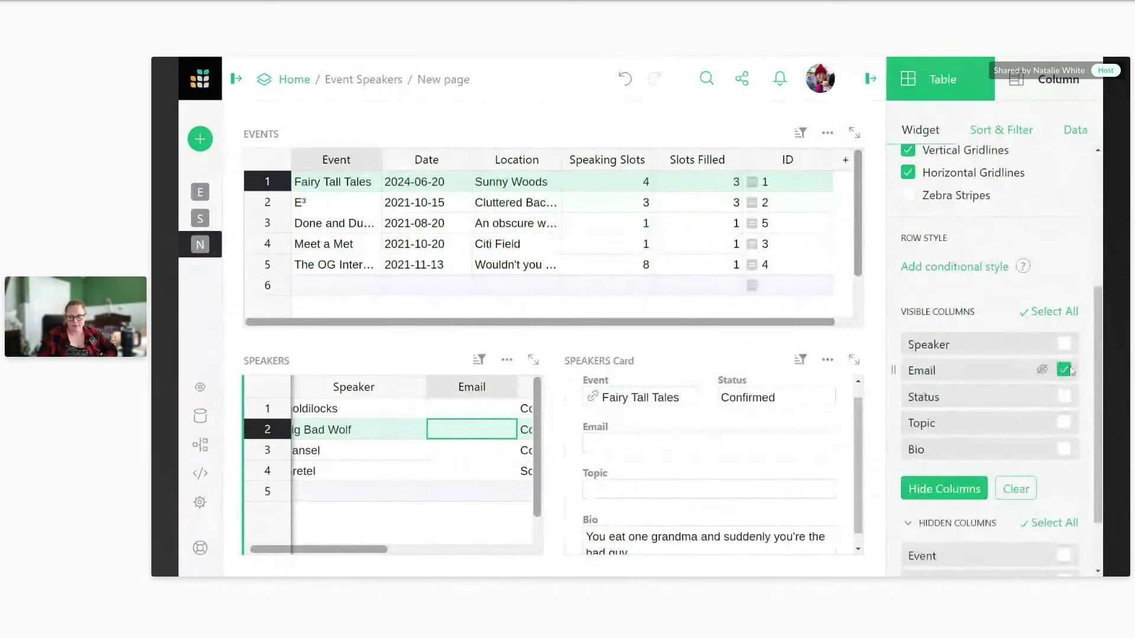
pyautogui.click(1063, 422)
pyautogui.click(1064, 449)
pyautogui.click(970, 503)
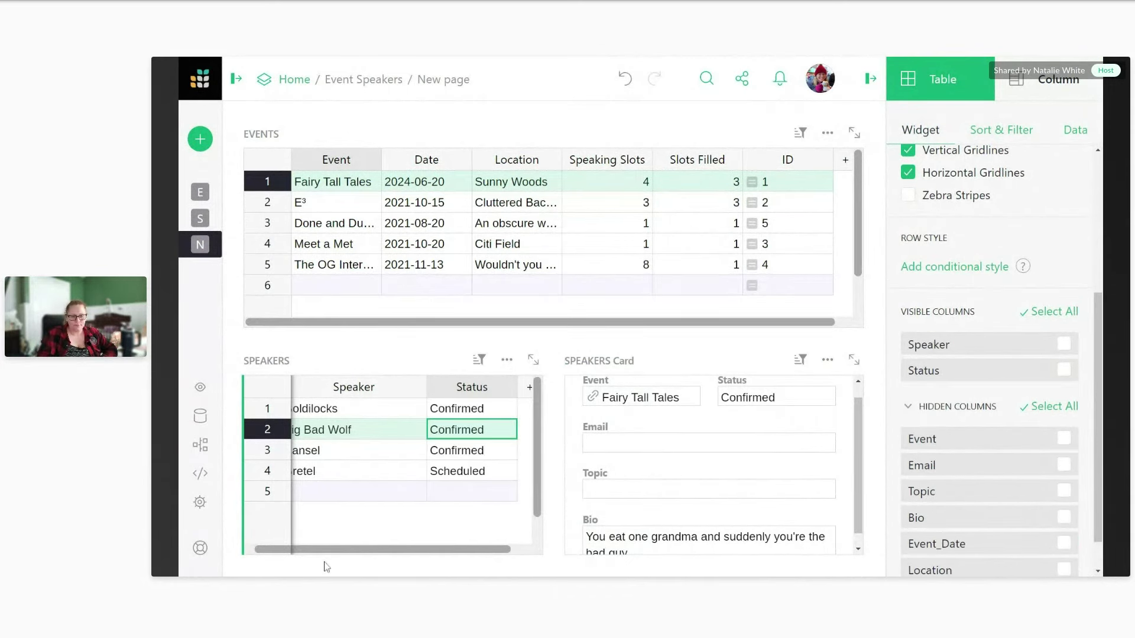
pyautogui.moveTo(298, 549); pyautogui.dragTo(271, 544)
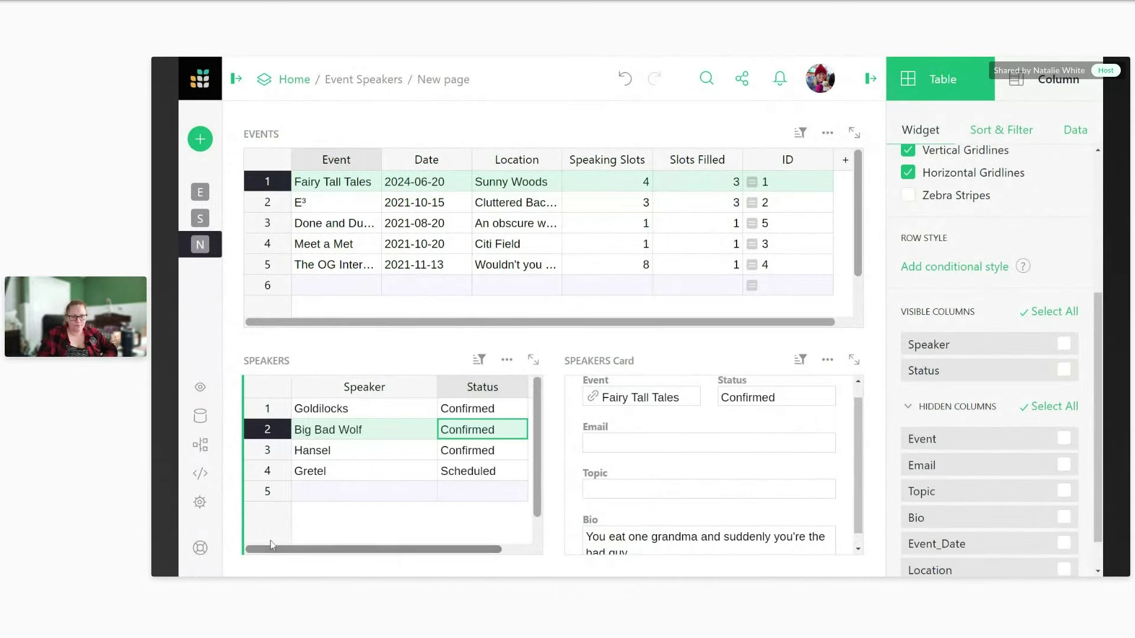
pyautogui.click(870, 79)
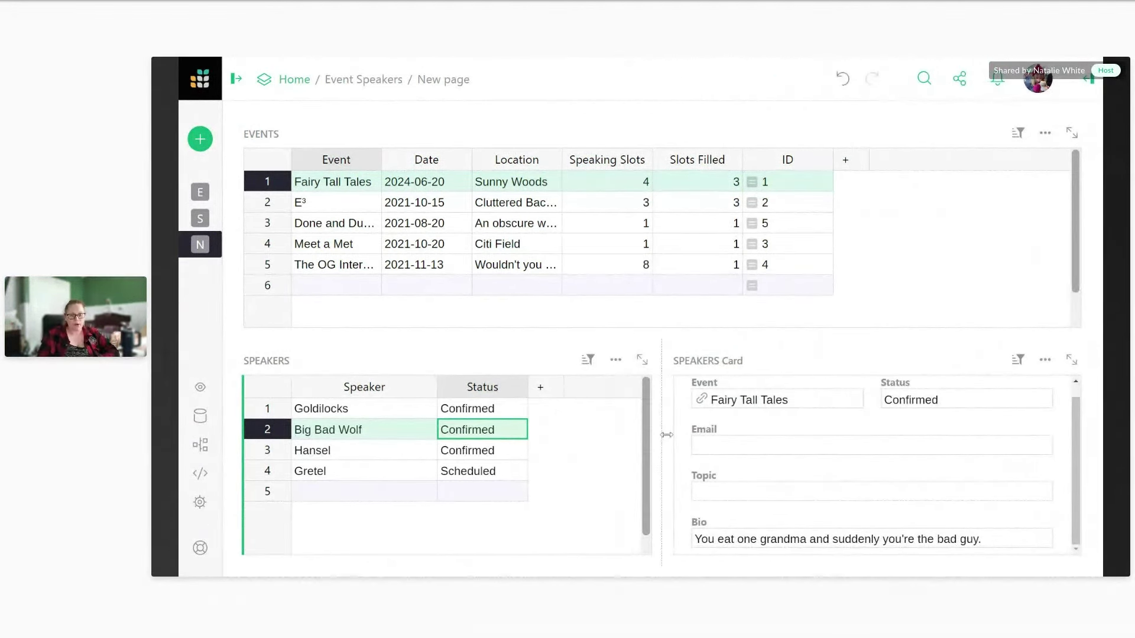
pyautogui.moveTo(662, 438); pyautogui.dragTo(609, 440)
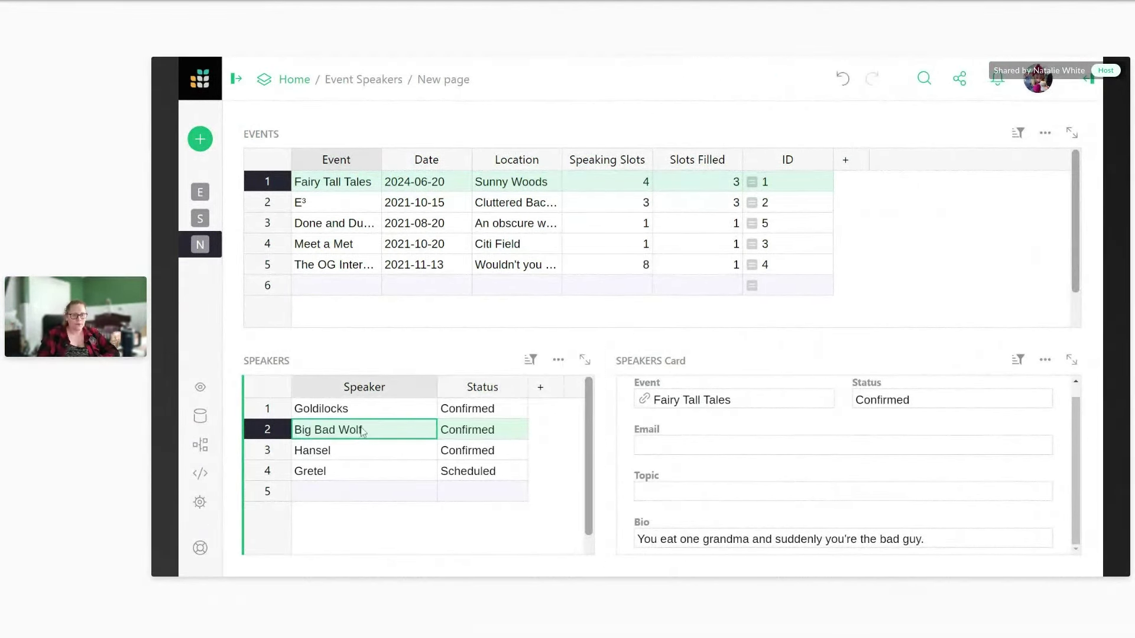
# Step: Select the E³ event and step through Edd and Eddy in the SPEAKERS table to check the linked card
pyautogui.click(357, 211)
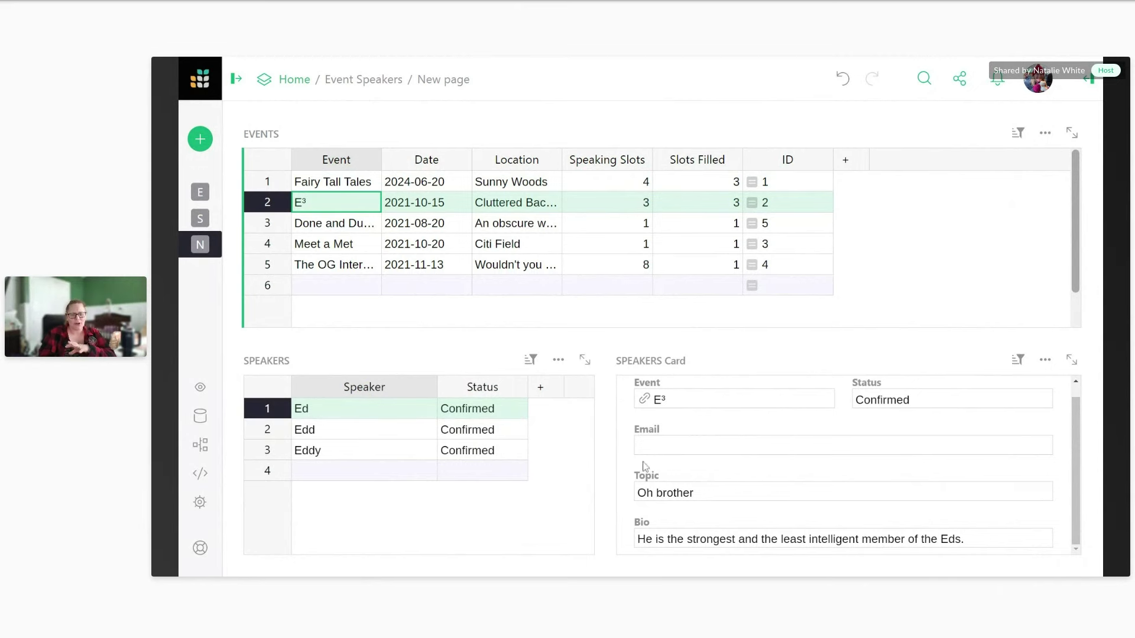
pyautogui.click(478, 435)
pyautogui.click(480, 452)
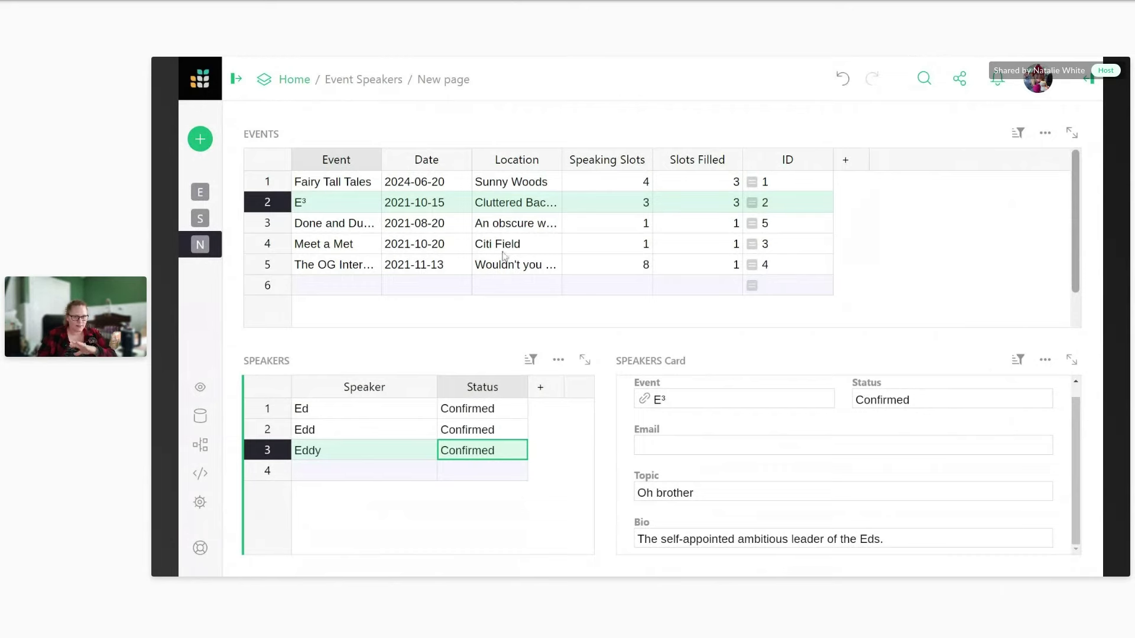
# Step: Exit full screen, switch to the template's Speakers Dashboard and view the Not Booked! formula and the value for E³
pyautogui.press('F11')
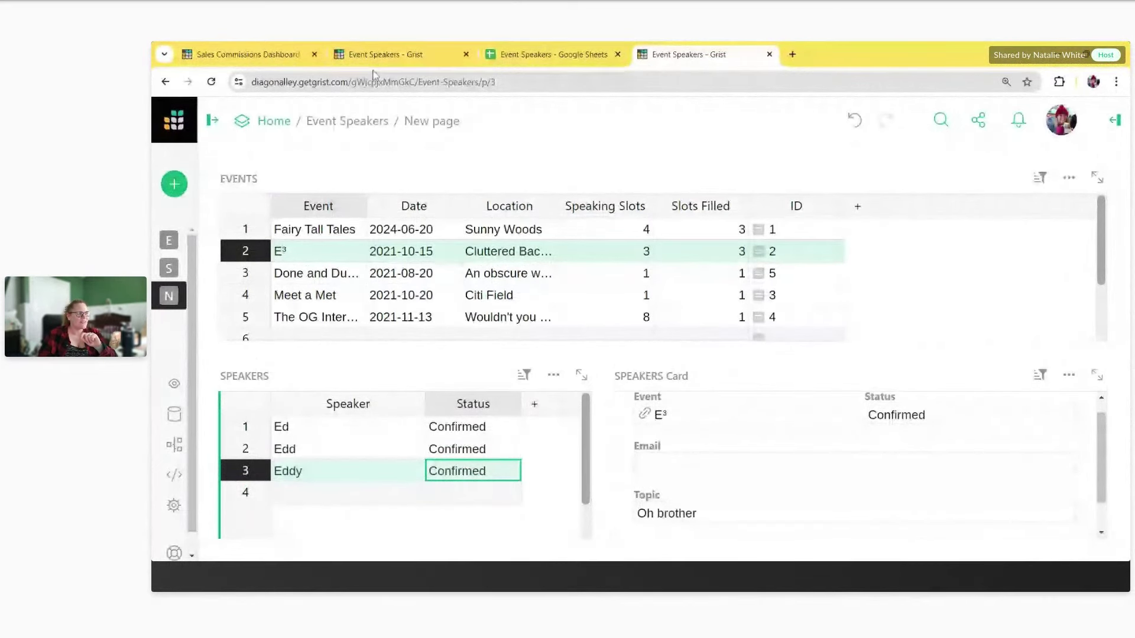
pyautogui.click(381, 58)
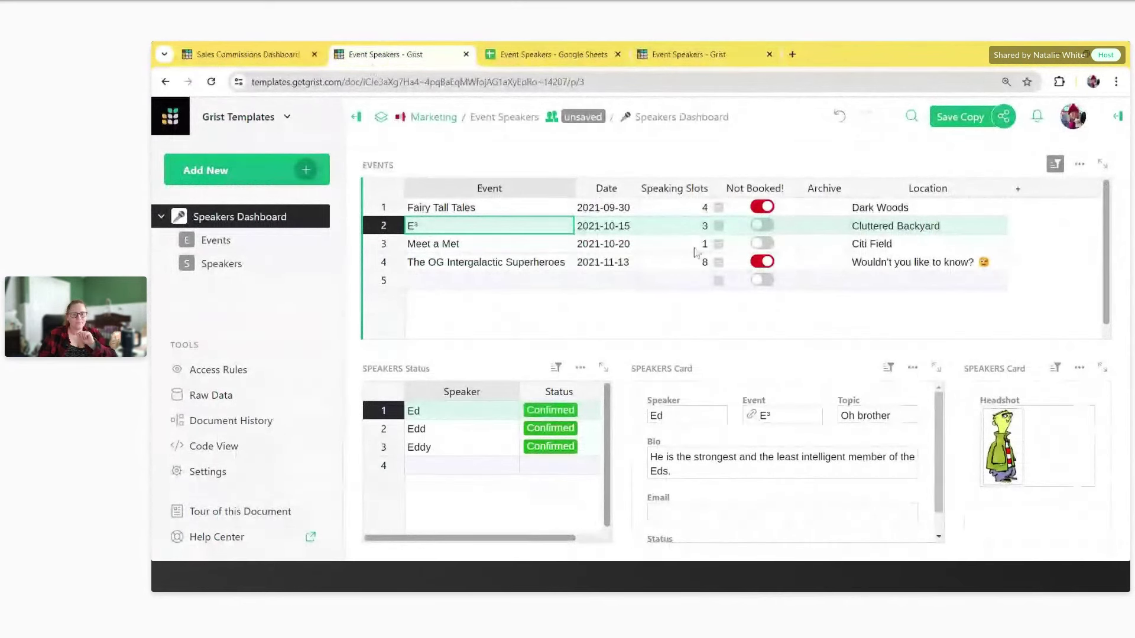
pyautogui.doubleClick(741, 280)
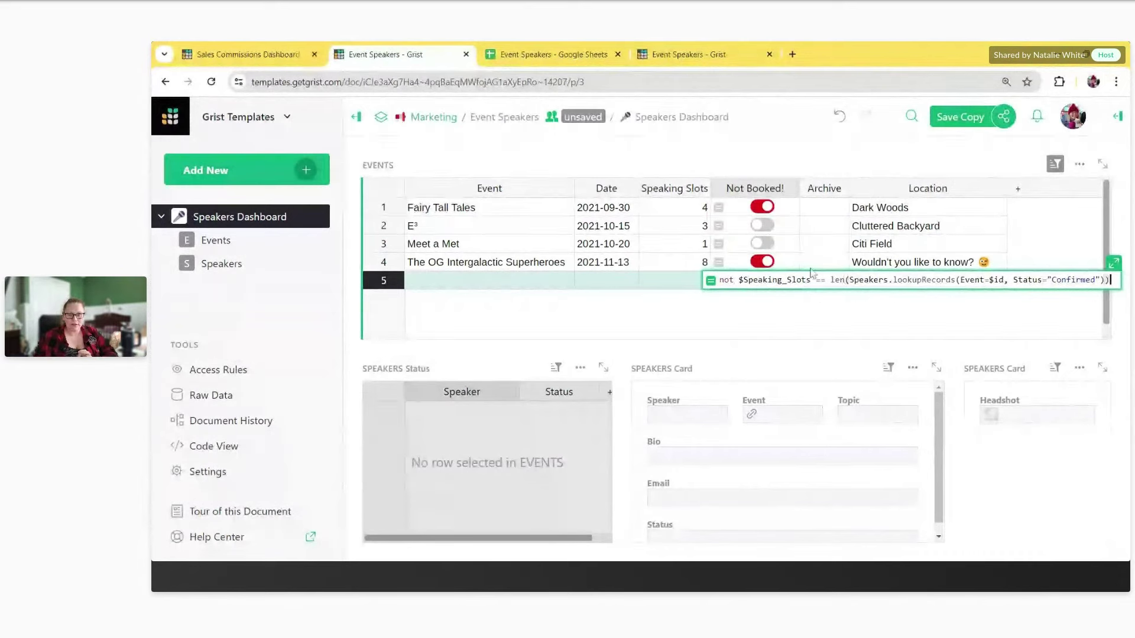
pyautogui.click(772, 225)
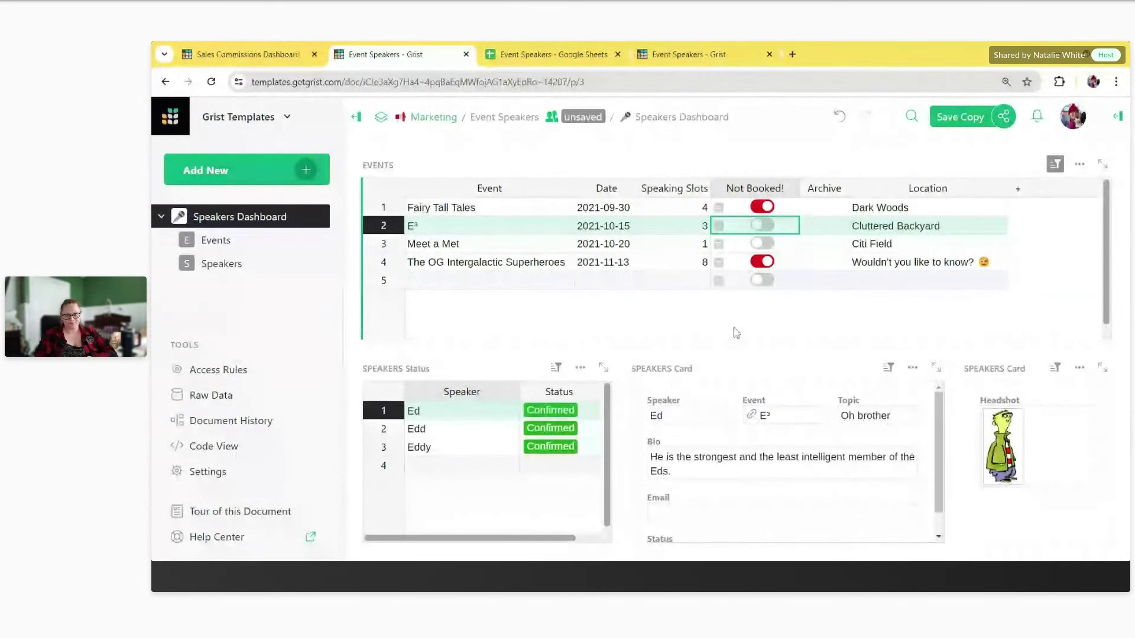
# Step: Reopen the template's Not Booked! formula and examine its Speakers.lookupRecords call and the Event=$id argument
pyautogui.doubleClick(736, 288)
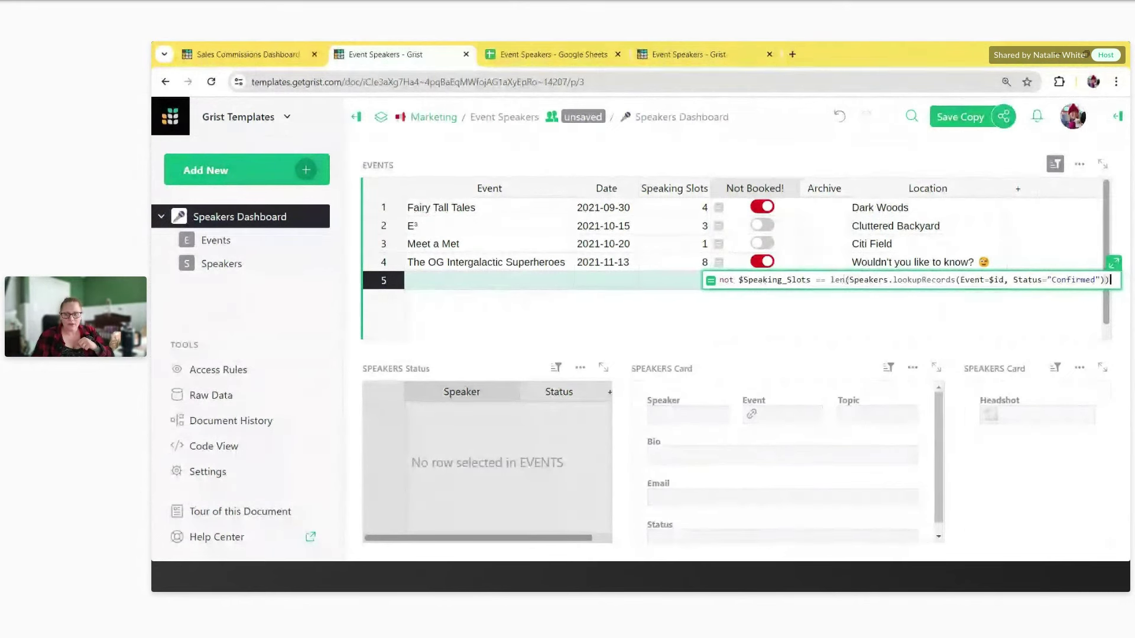
pyautogui.moveTo(849, 279); pyautogui.dragTo(951, 282)
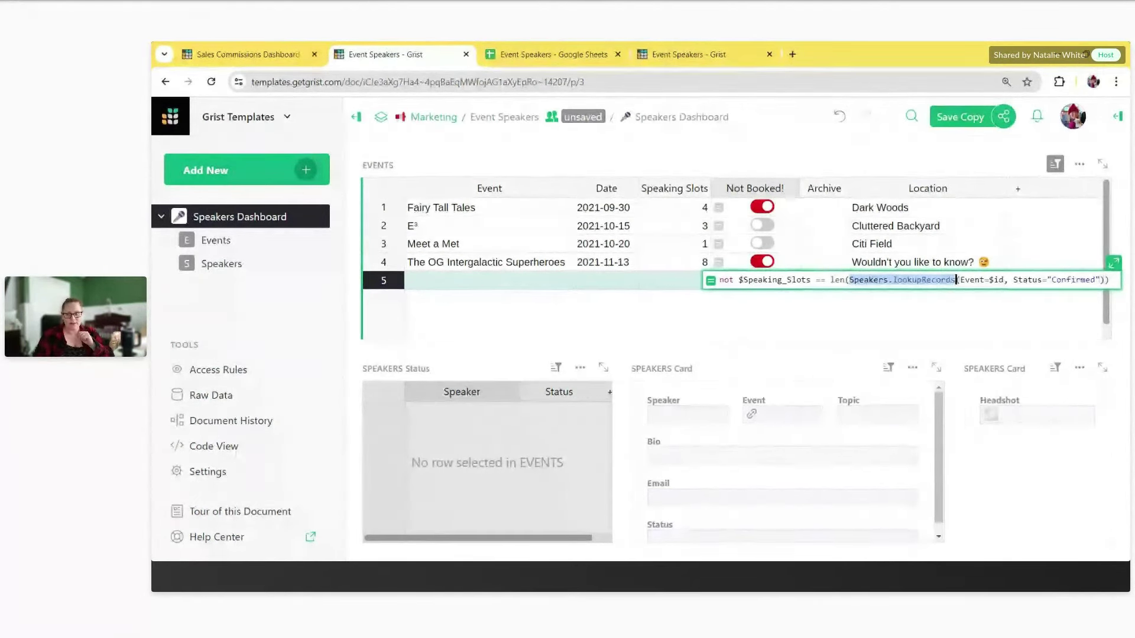
pyautogui.click(997, 279)
pyautogui.hotkey('ctrl', 'shift', 'Left')
pyautogui.hotkey('ctrl', 'shift', 'Left')
pyautogui.hotkey('ctrl', 'shift', 'Left')
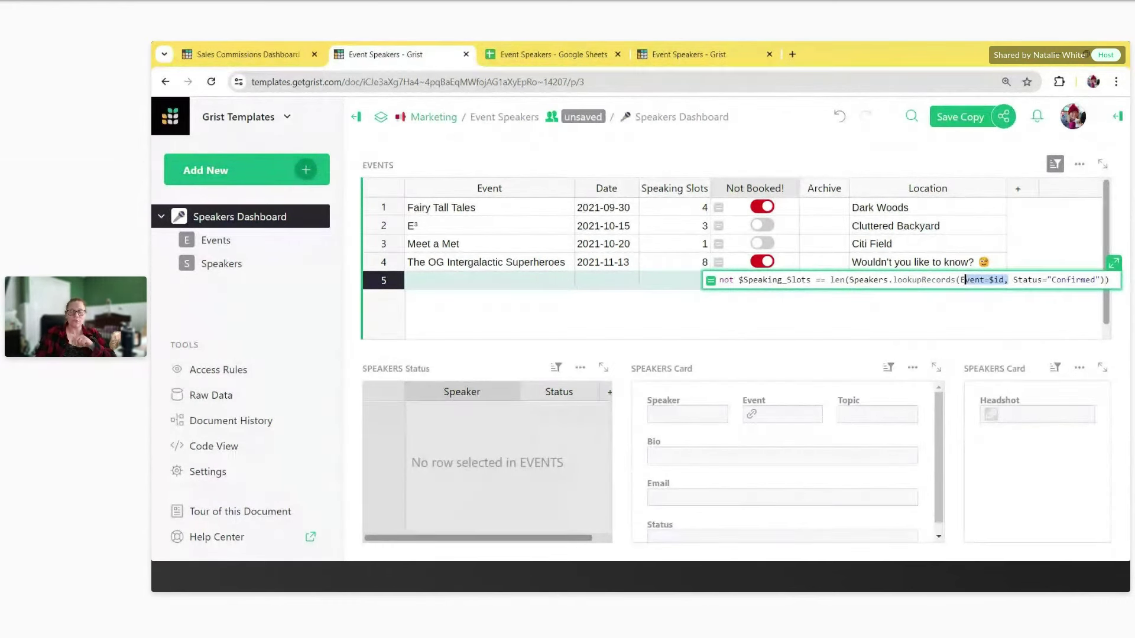
pyautogui.click(998, 280)
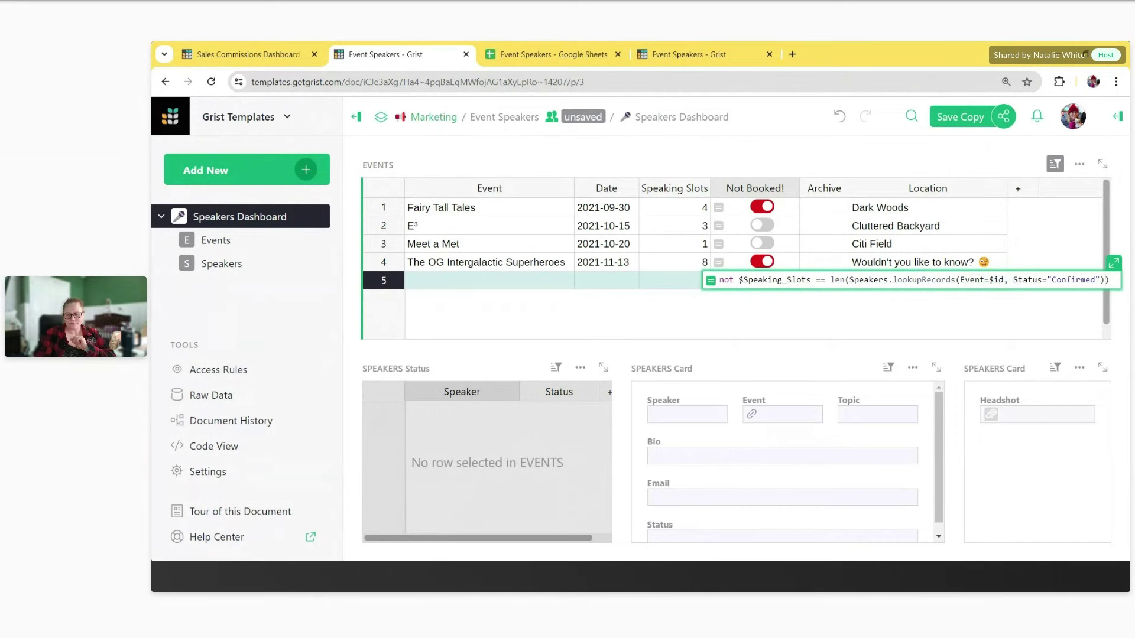
# Step: Examine the formula's Status="Confirmed" condition, len function, $Speaking_Slots comparison and not operator, then close it unchanged
pyautogui.moveTo(1013, 279); pyautogui.dragTo(1100, 280)
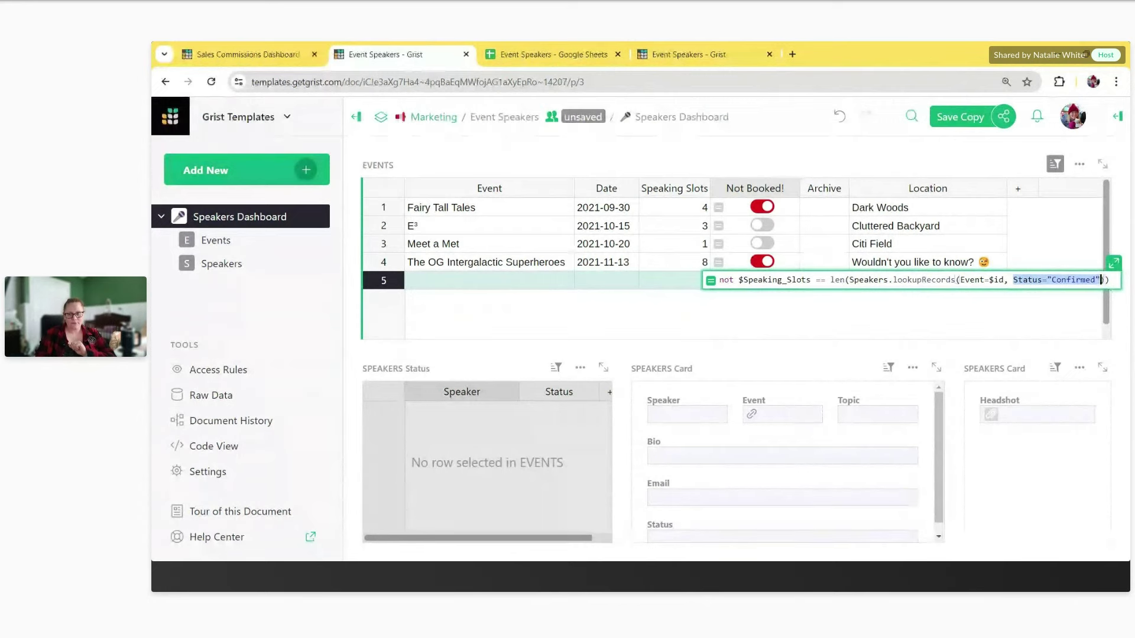
pyautogui.click(849, 279)
pyautogui.hotkey('ctrl', 'shift', 'Left')
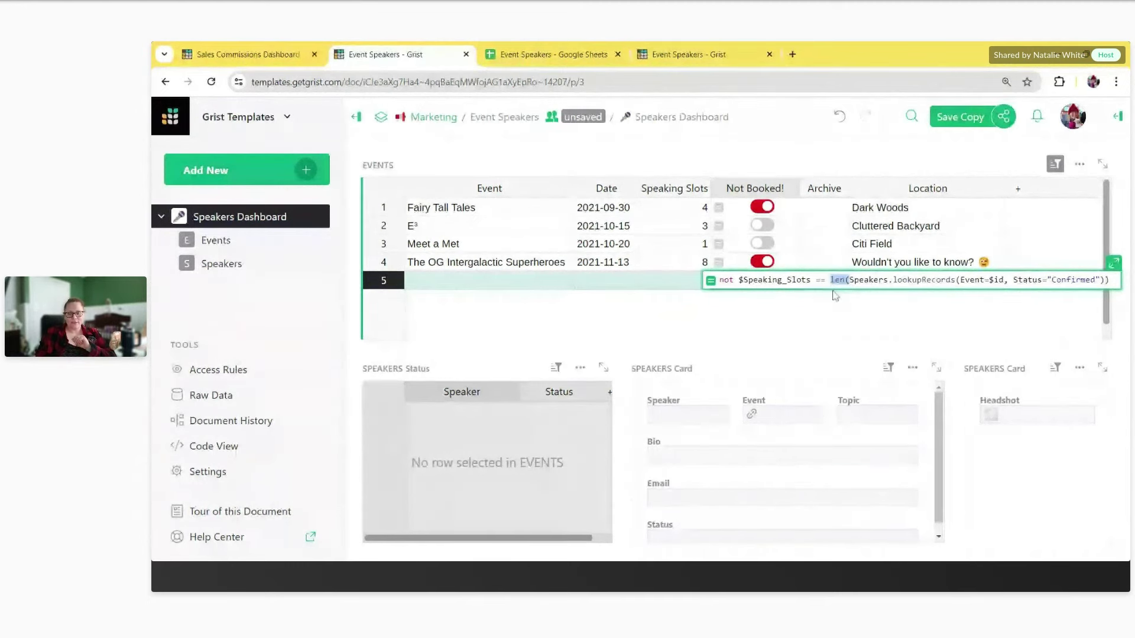
pyautogui.click(790, 280)
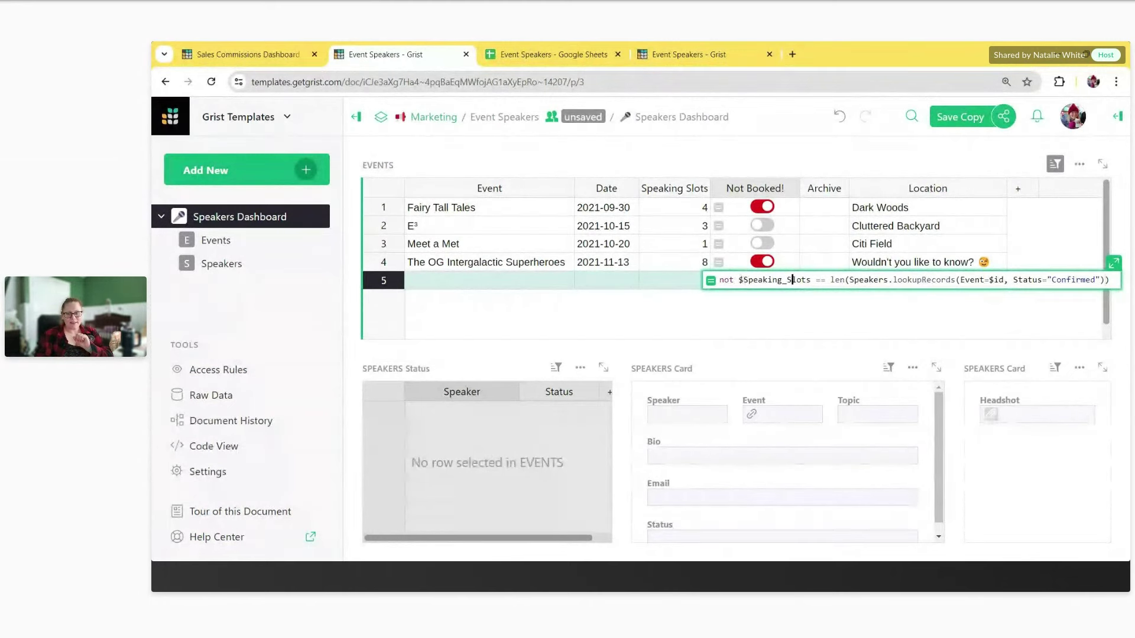
pyautogui.click(706, 286)
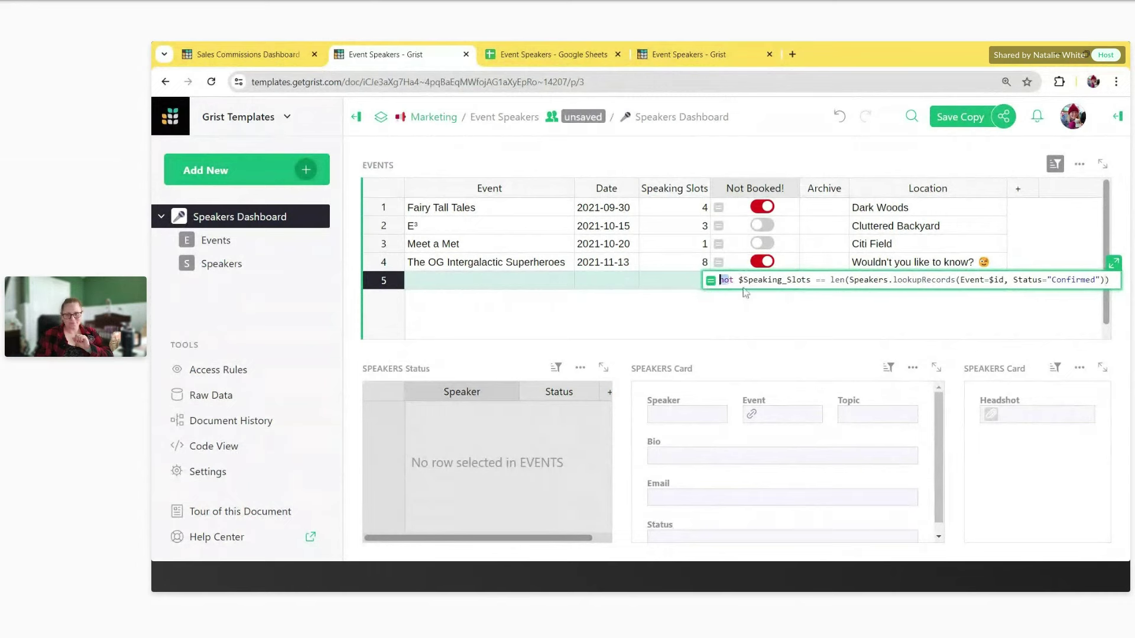
pyautogui.click(742, 317)
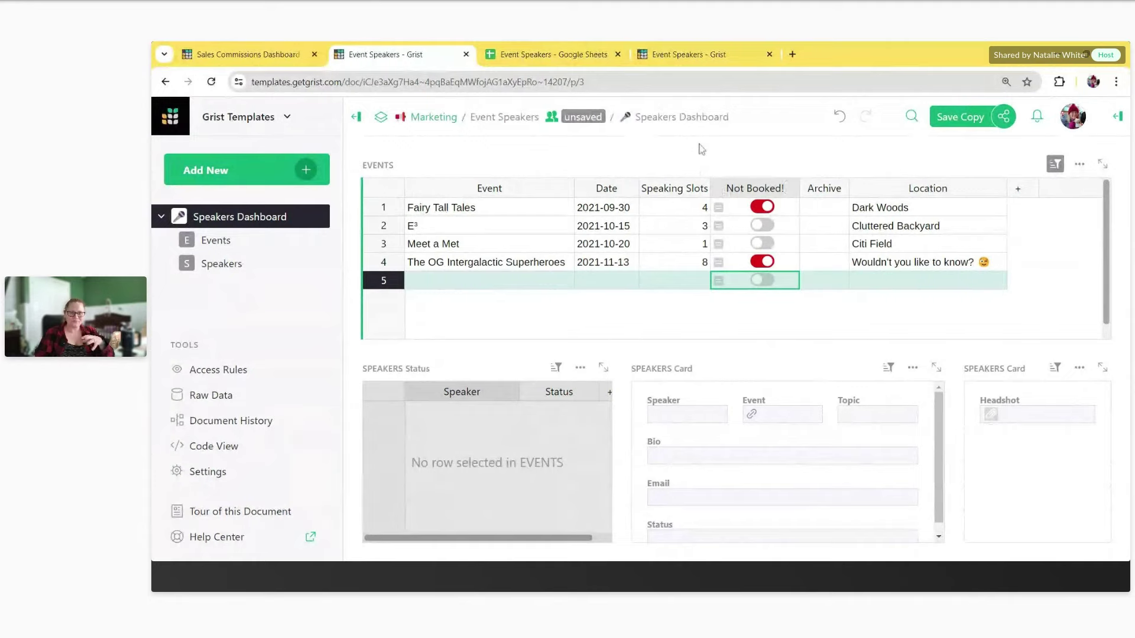
# Step: Switch back to the rebuilt Event Speakers document and add an empty column labelled "Not Booked!" to the EVENTS table
pyautogui.hotkey('ctrl', '4')
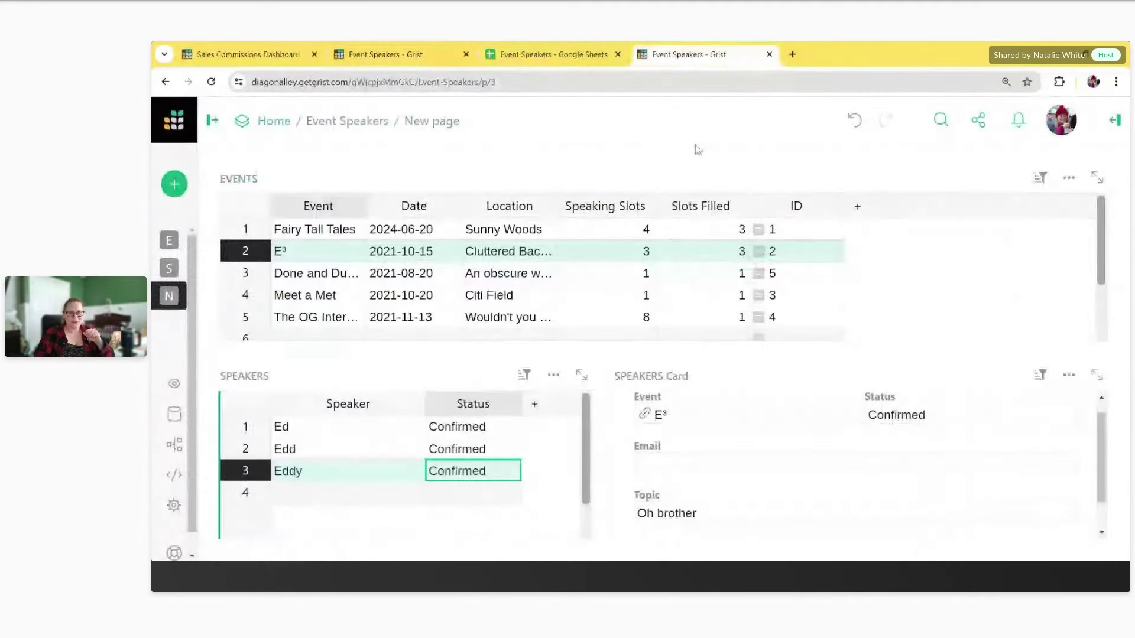
pyautogui.click(583, 54)
pyautogui.hotkey('ctrl', '4')
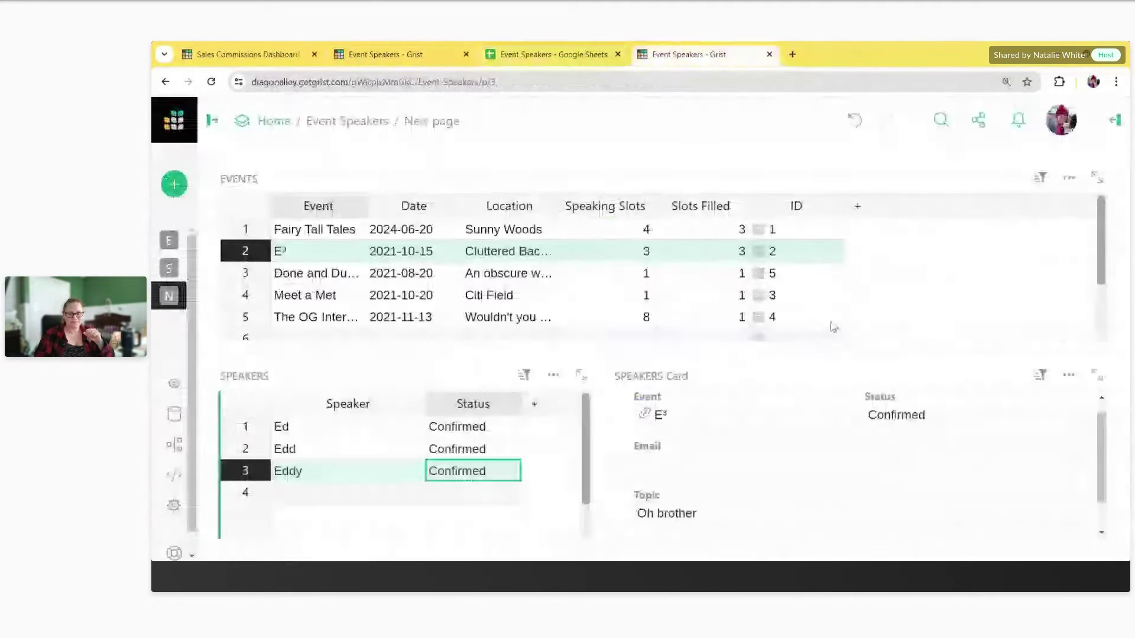
pyautogui.click(860, 208)
pyautogui.click(892, 126)
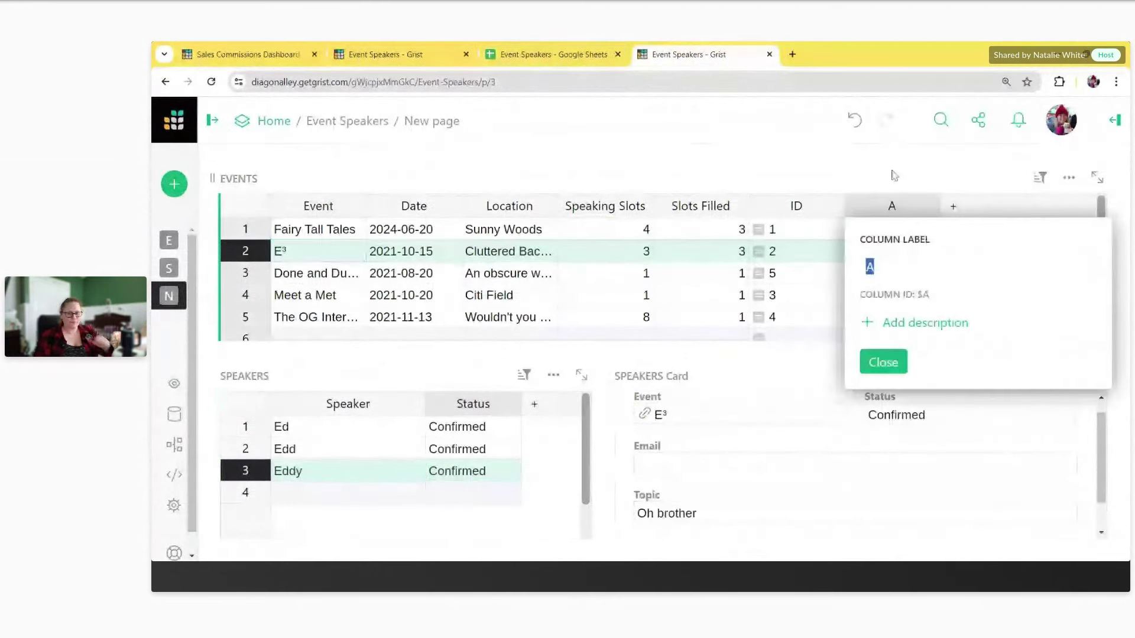
pyautogui.write('Not B')
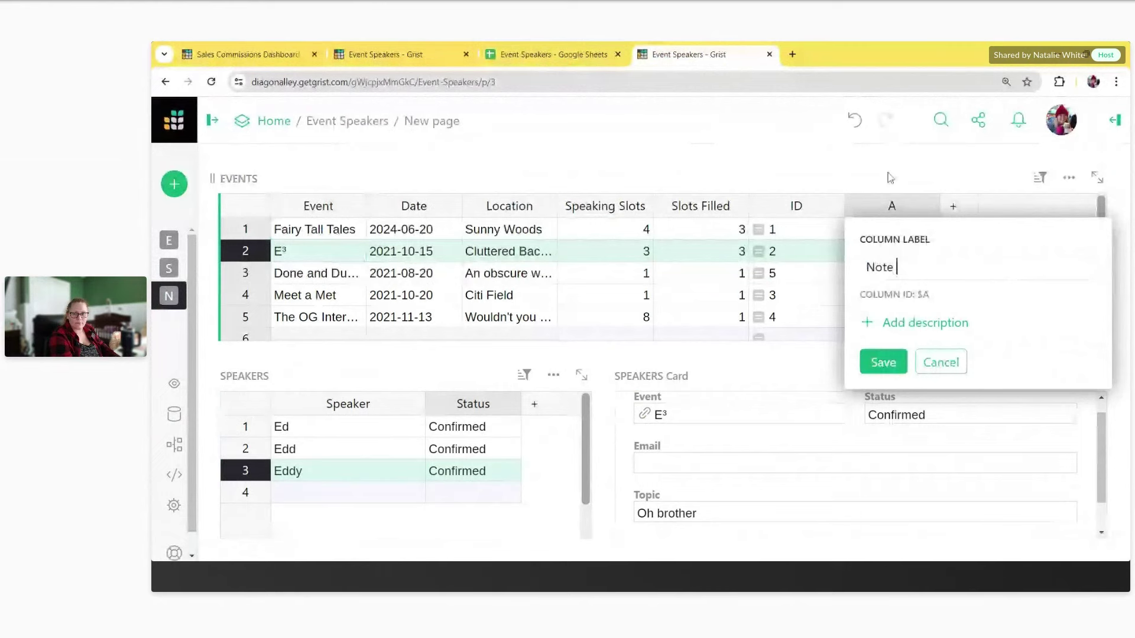
pyautogui.write('ooke')
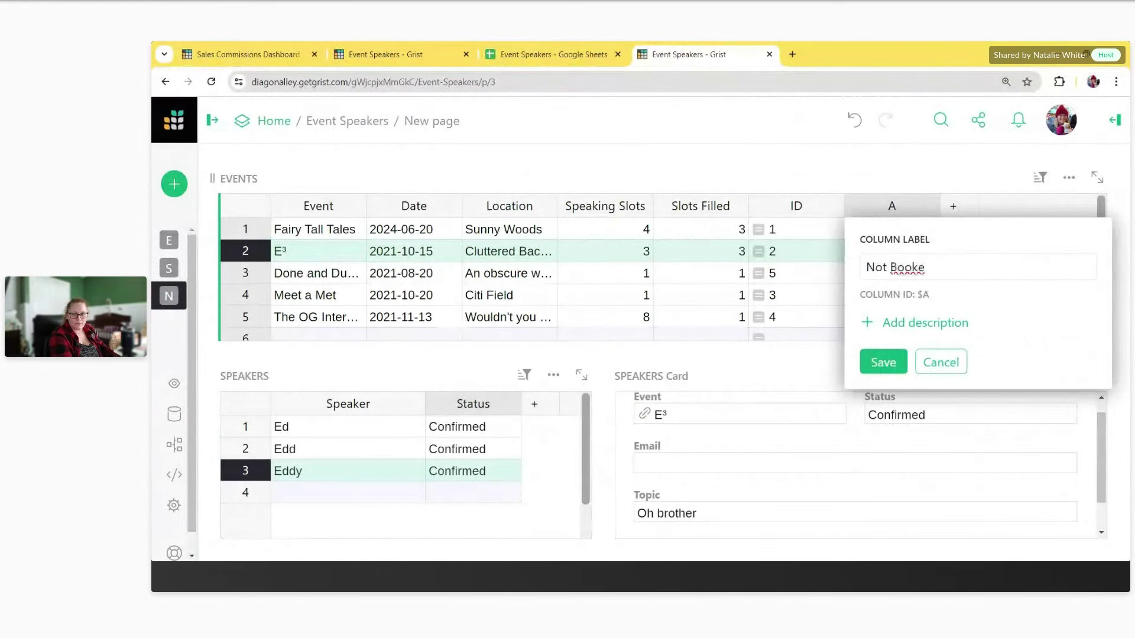
pyautogui.write('d!')
pyautogui.press('Return')
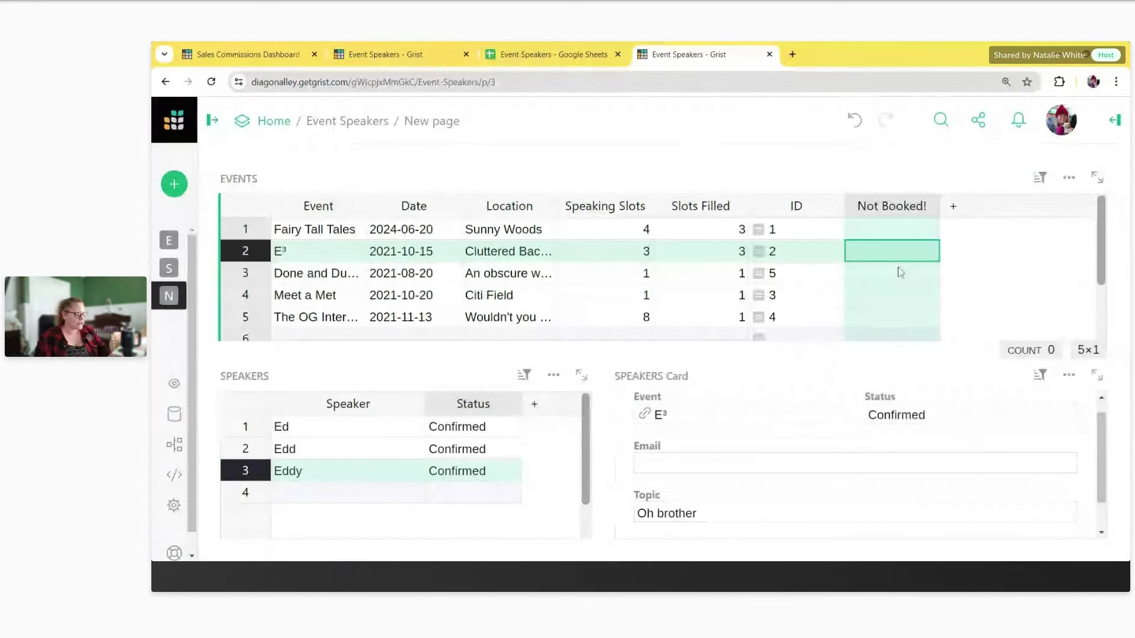
# Step: Fill the Not Booked! column of the Events table with the formula Speakers.lookupRecords(Event=$id) and widen the column
pyautogui.press('=')
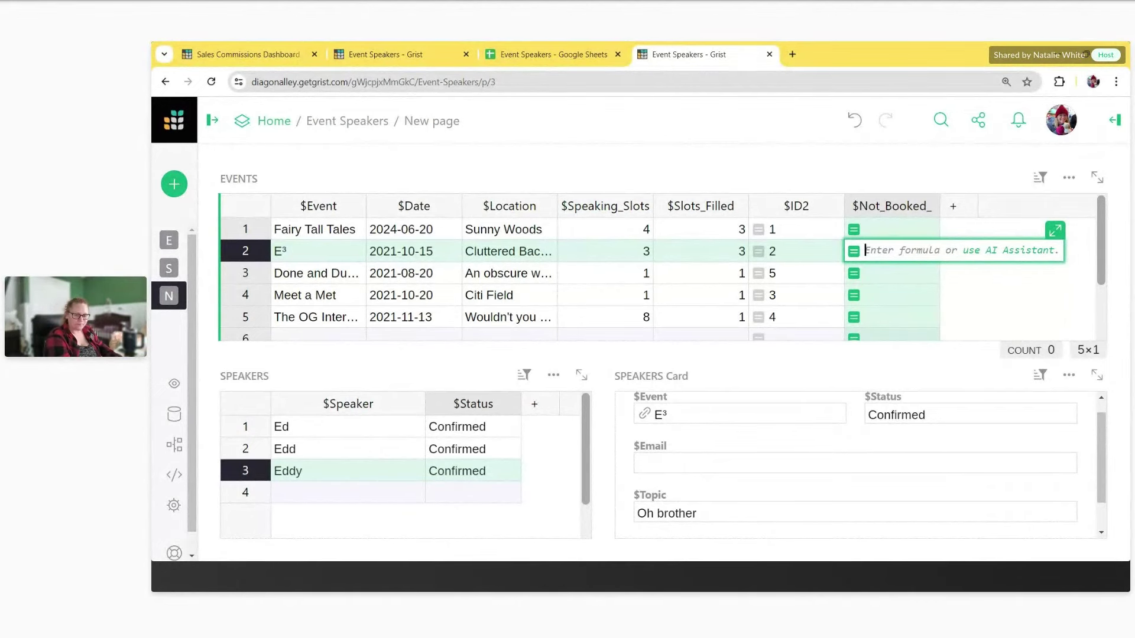
pyautogui.write('Sp')
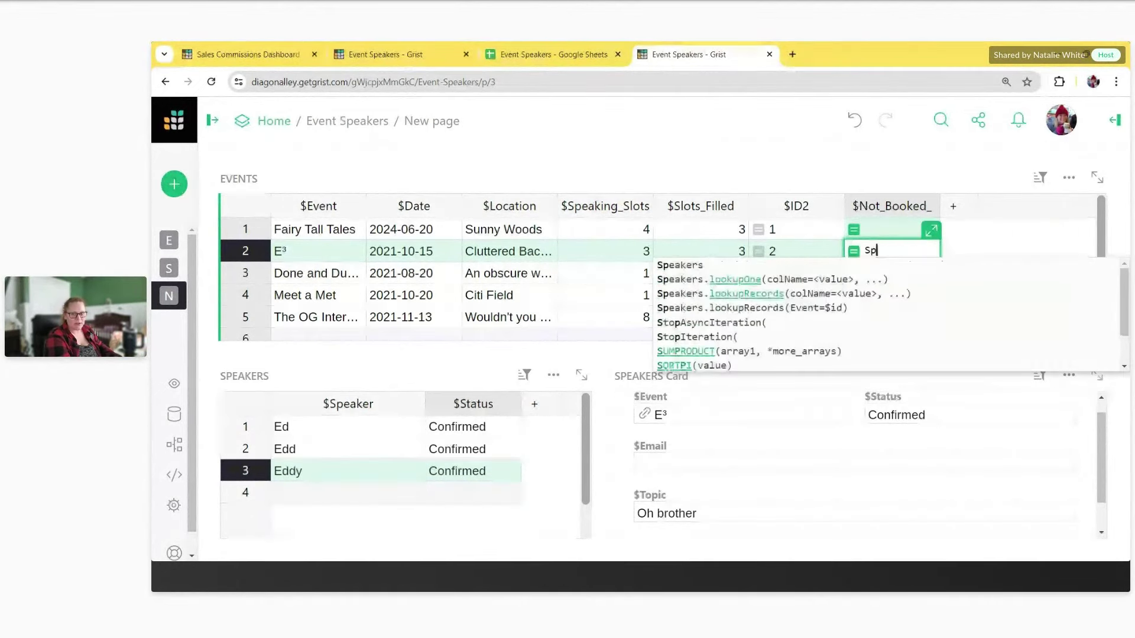
pyautogui.write('eak')
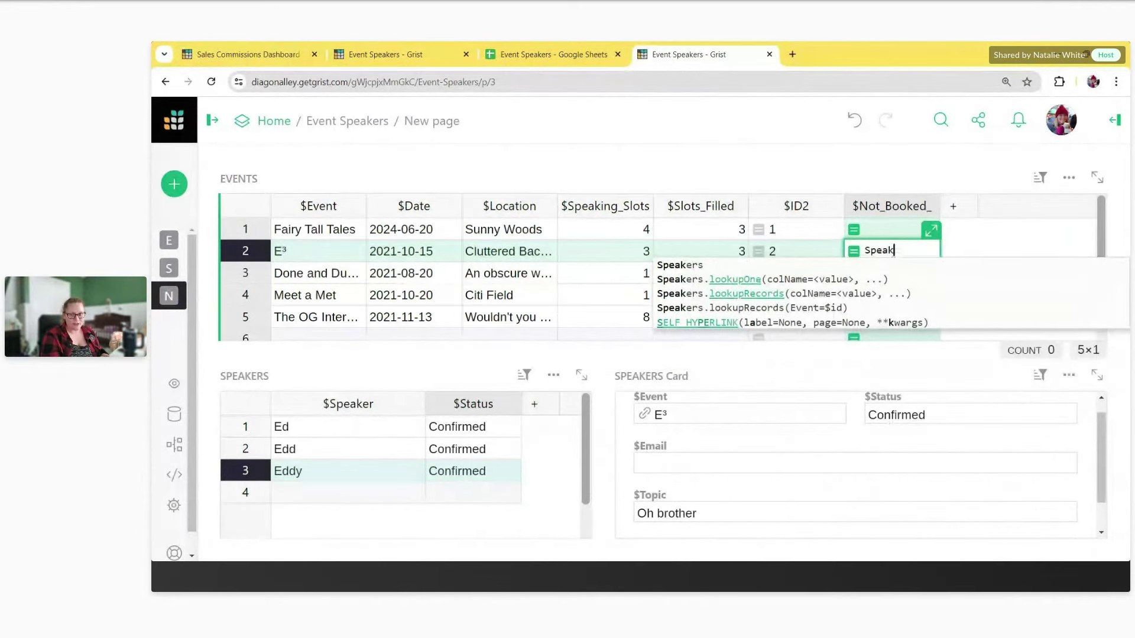
pyautogui.press('Down')
pyautogui.press('Down')
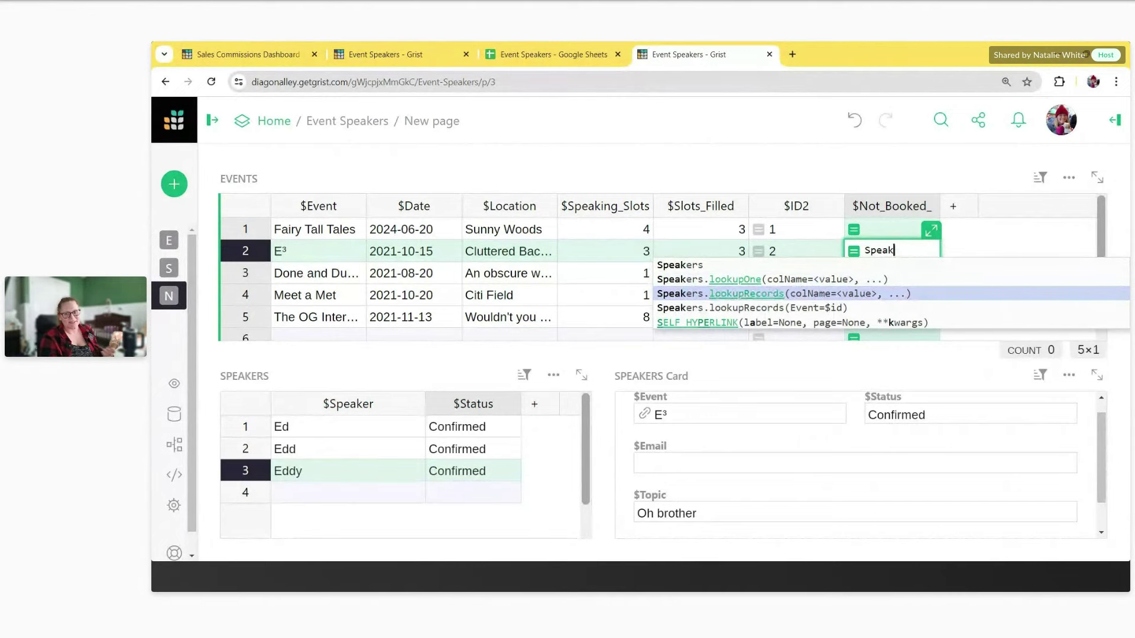
pyautogui.press('Tab')
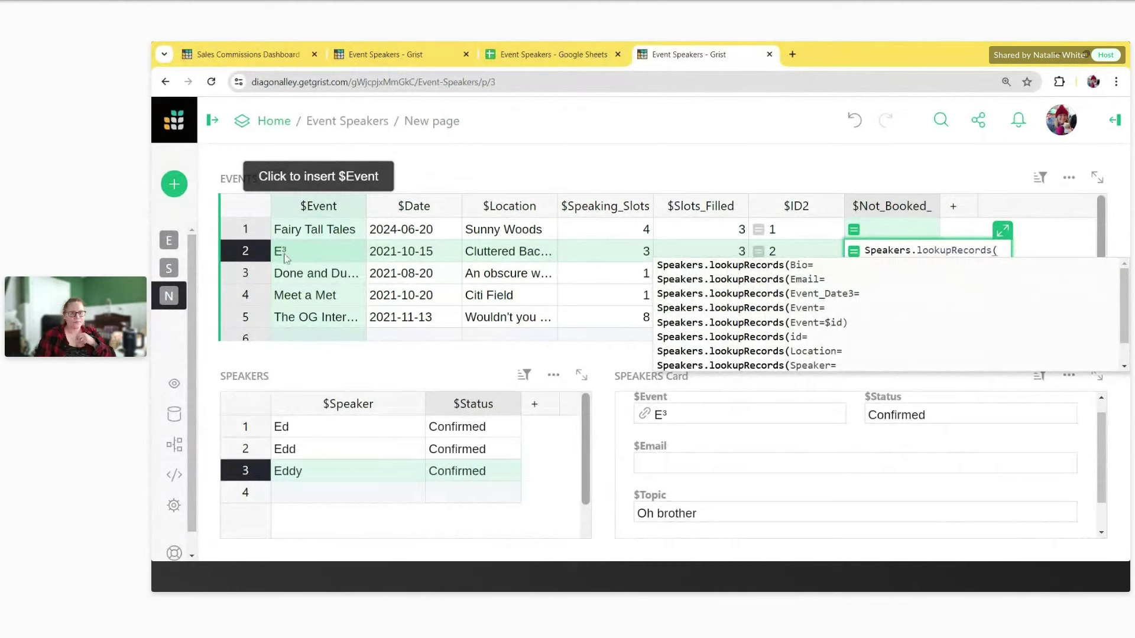
pyautogui.click(854, 322)
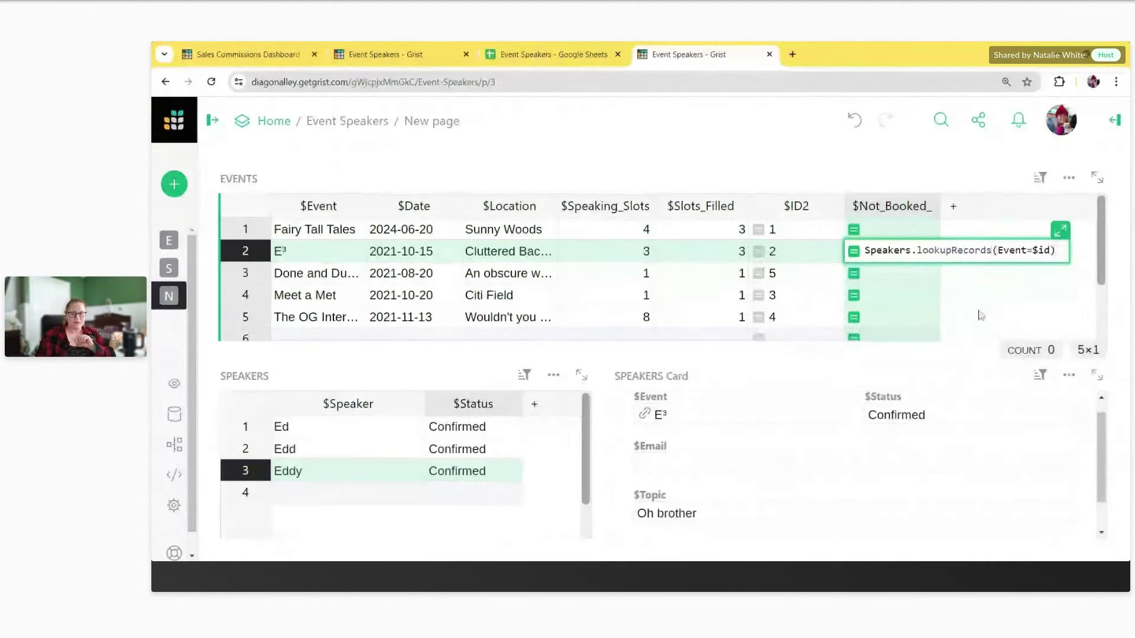
pyautogui.press('Return')
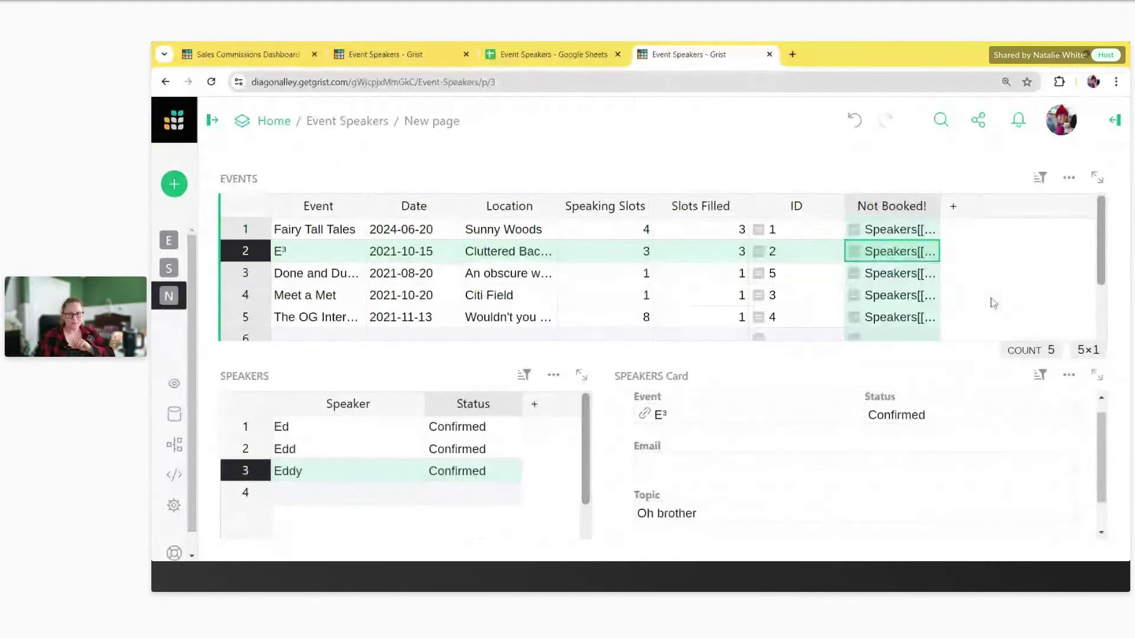
pyautogui.moveTo(939, 204); pyautogui.dragTo(1008, 204)
pyautogui.doubleClick(933, 255)
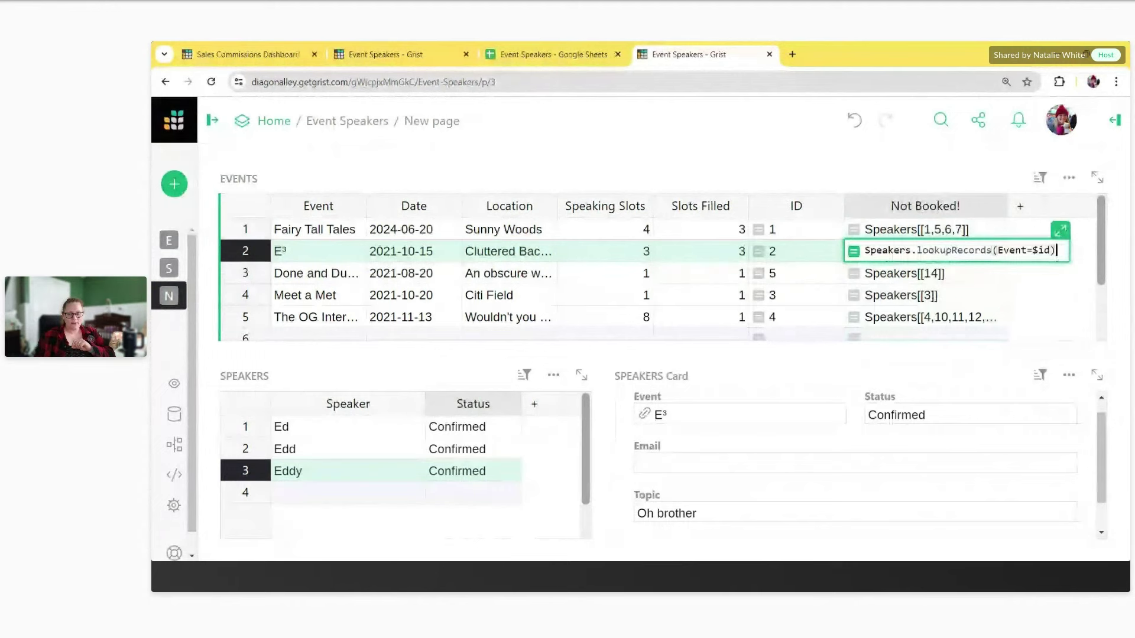
# Step: Show the hidden Event column in the Speakers table
pyautogui.click(534, 404)
pyautogui.moveTo(631, 317)
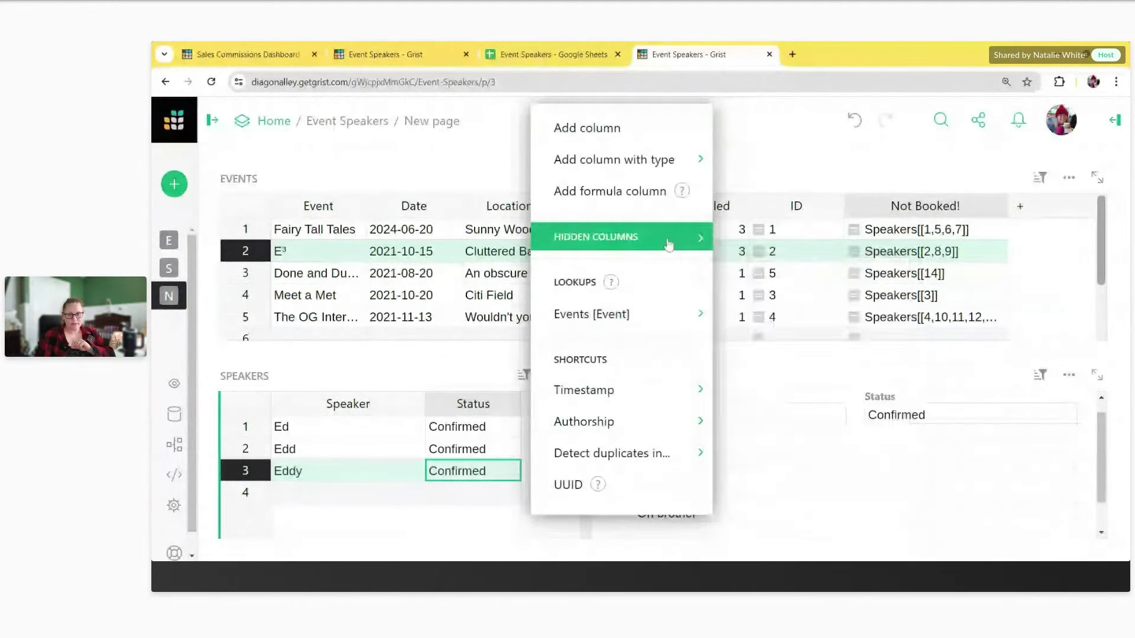
pyautogui.moveTo(697, 237)
pyautogui.click(768, 299)
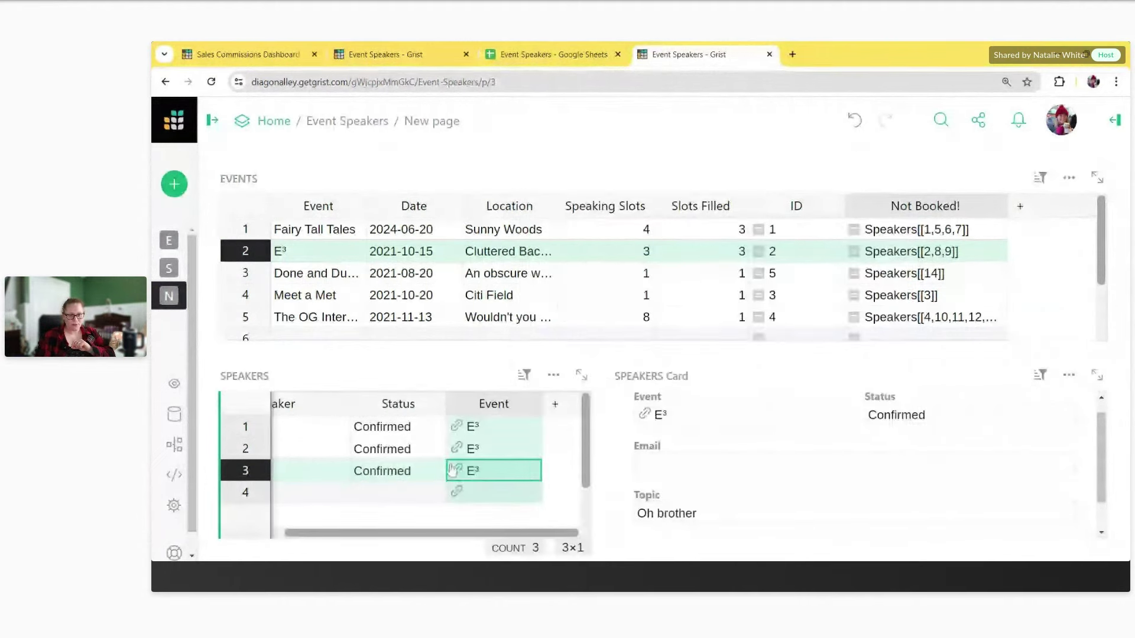
pyautogui.click(456, 425)
pyautogui.click(1099, 176)
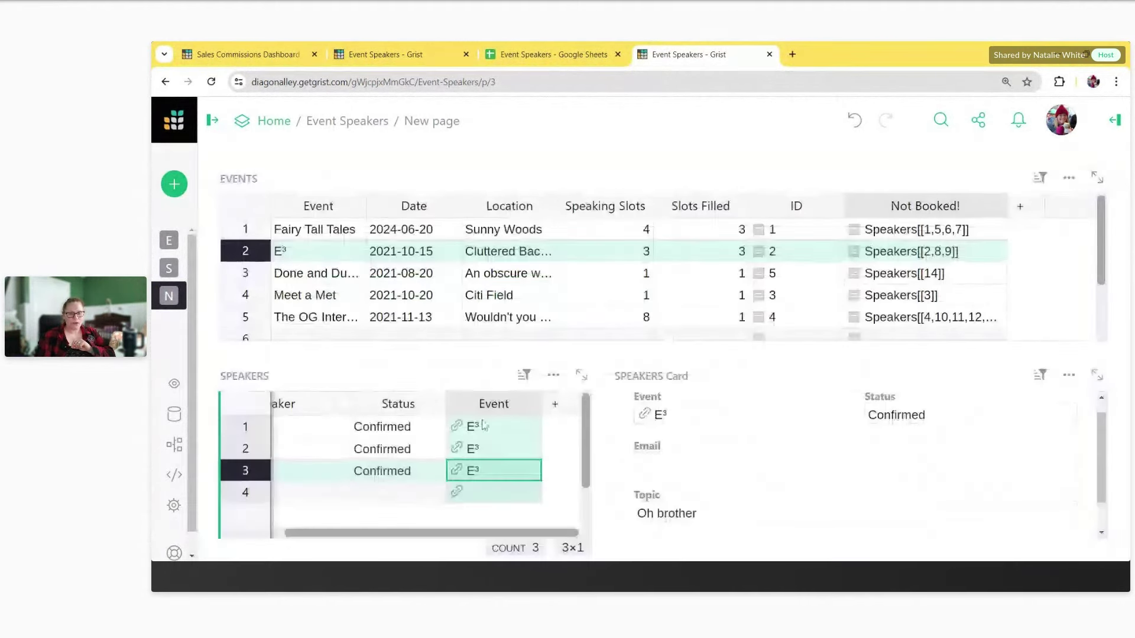
# Step: Set the Speakers table's Event reference column to show the Row ID from the Events table
pyautogui.click(519, 422)
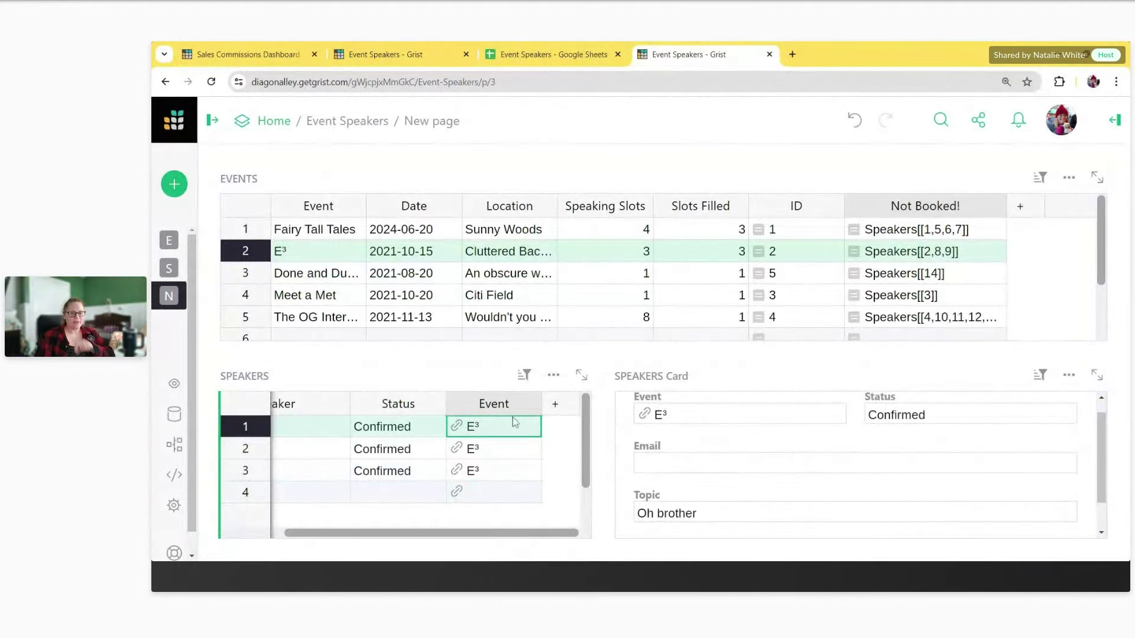
pyautogui.click(1114, 120)
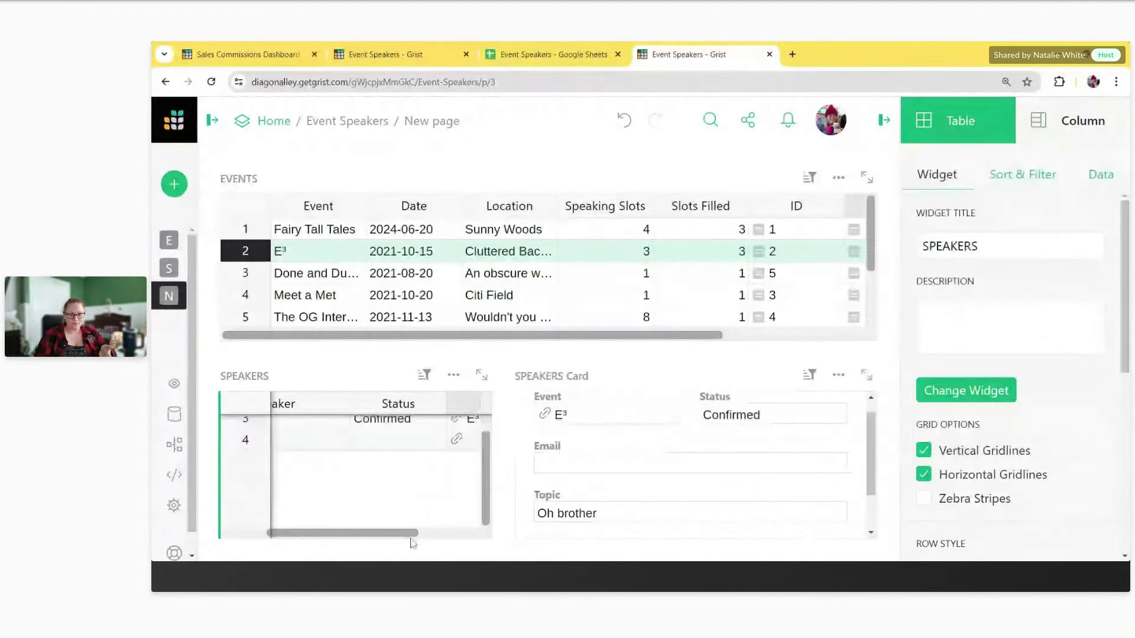
pyautogui.moveTo(397, 533); pyautogui.dragTo(442, 533)
pyautogui.click(1108, 139)
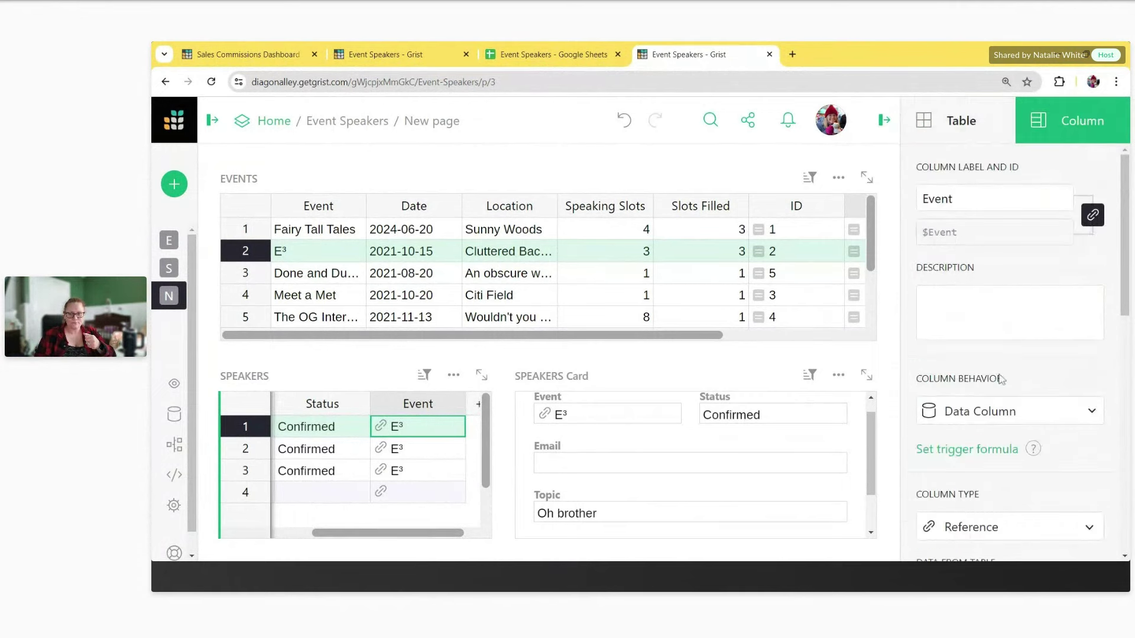
pyautogui.scroll(-5, 998, 367)
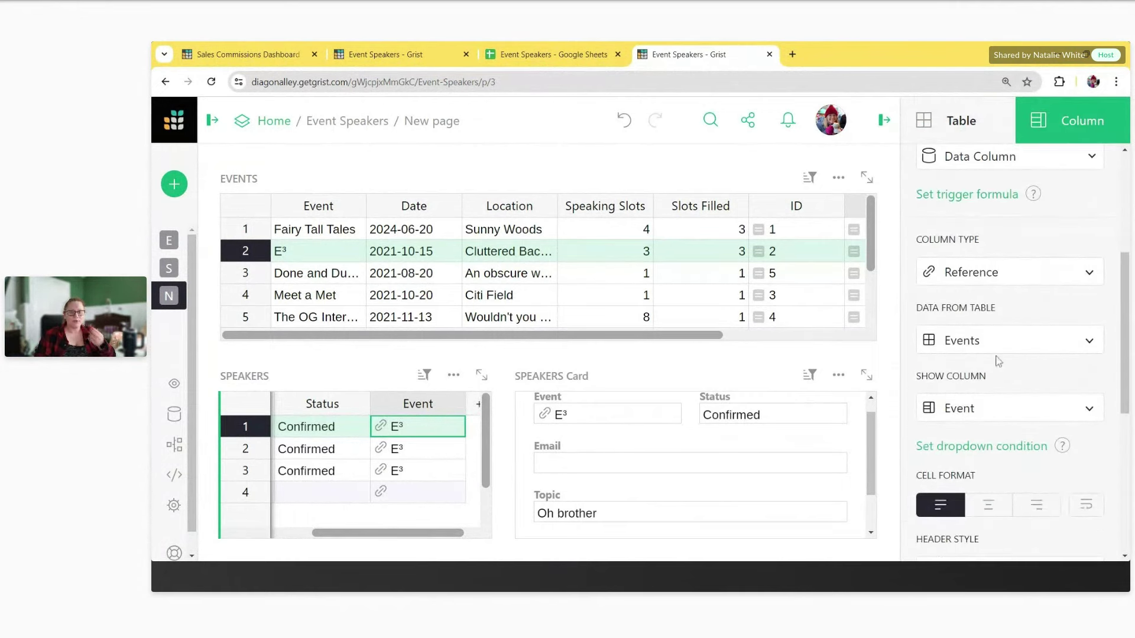
pyautogui.click(975, 408)
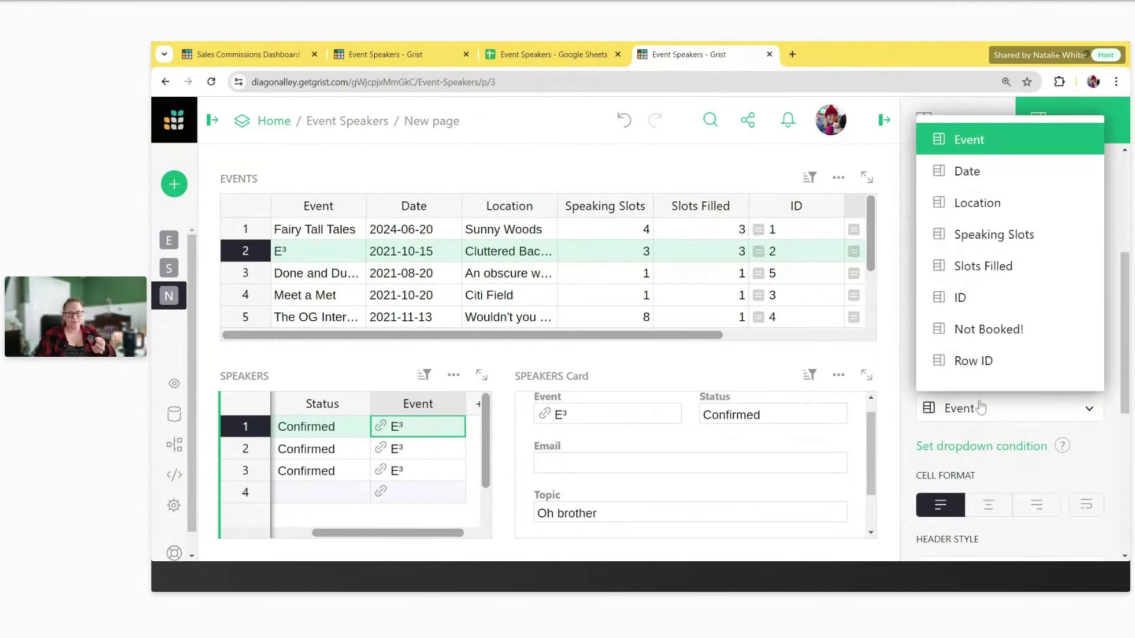
pyautogui.click(998, 374)
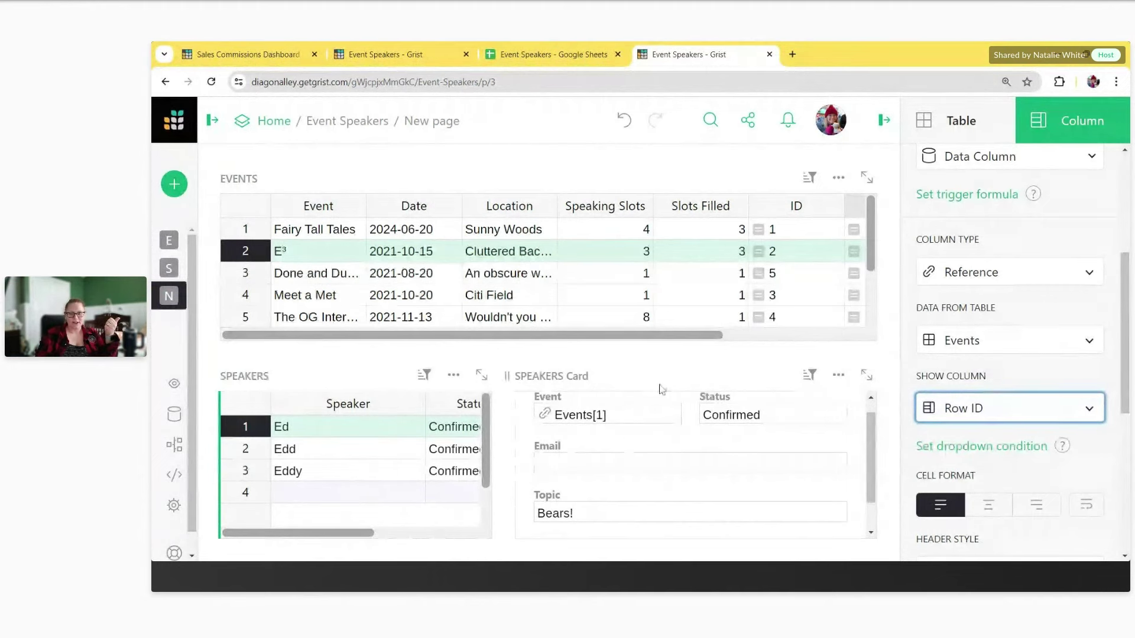
# Step: Compare the $id formula in the Events table's ID column with the Event reference of the Meet a Met speaker
pyautogui.click(785, 214)
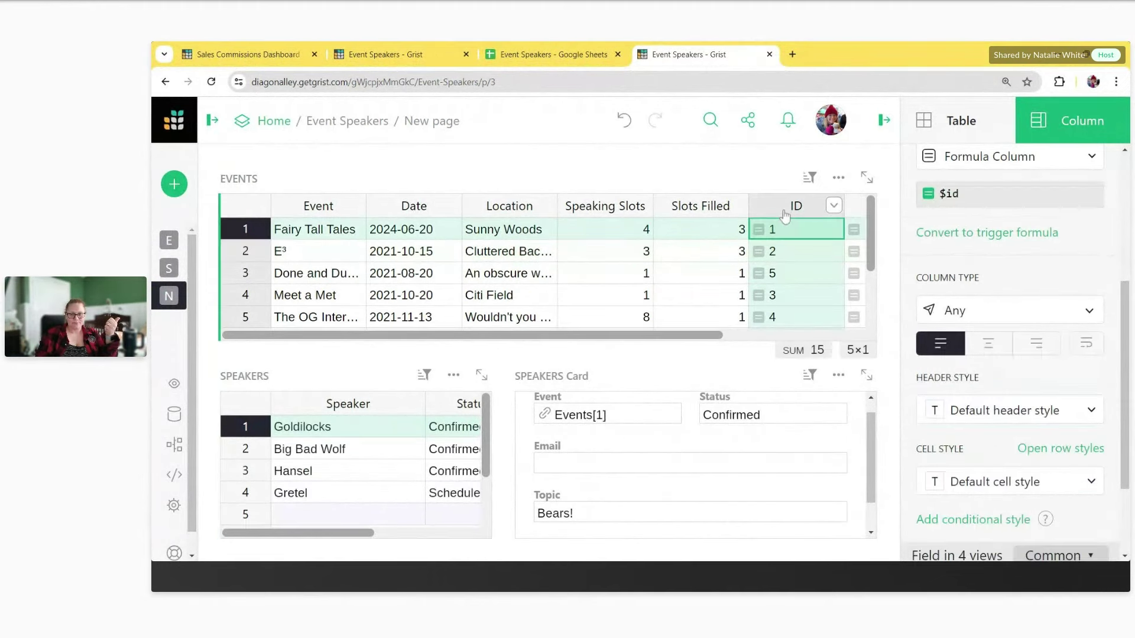
pyautogui.doubleClick(786, 230)
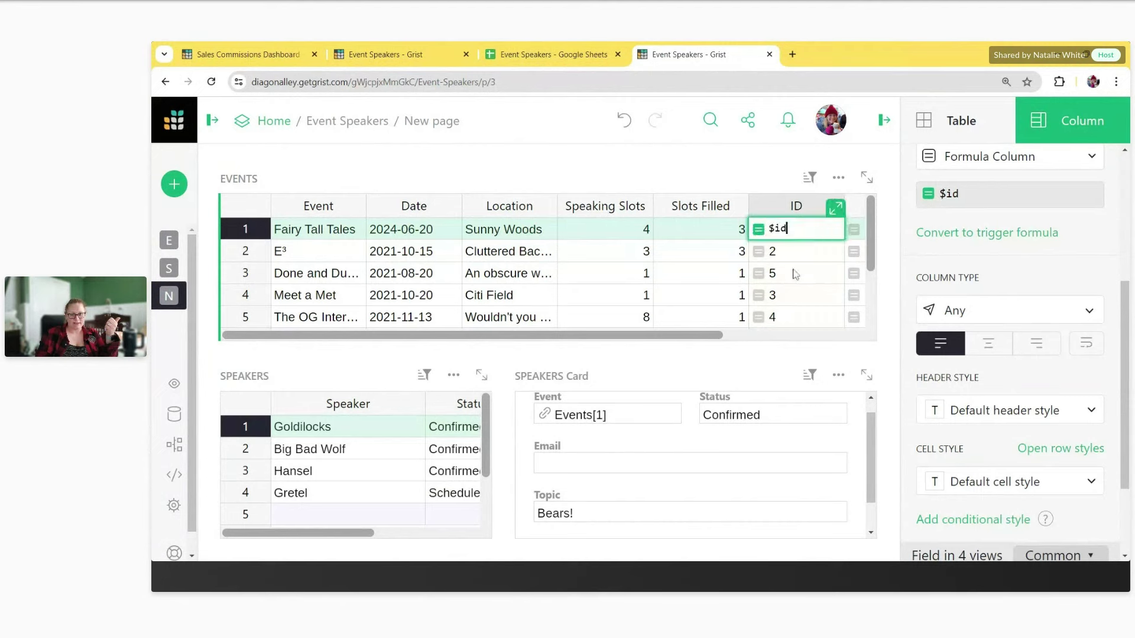
pyautogui.click(786, 293)
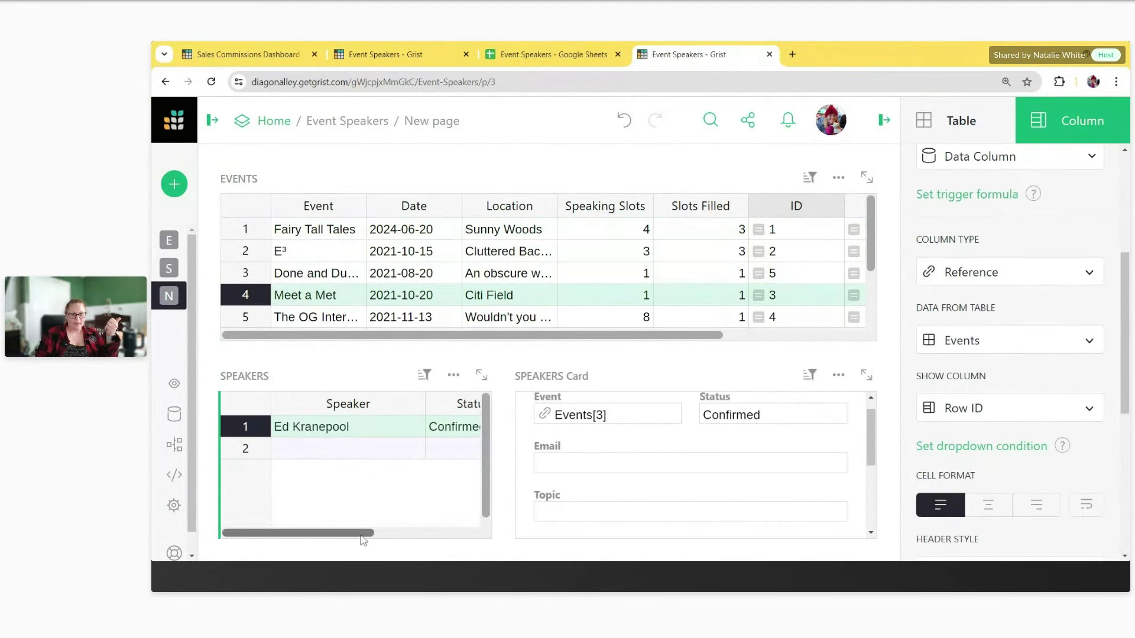
pyautogui.click(459, 511)
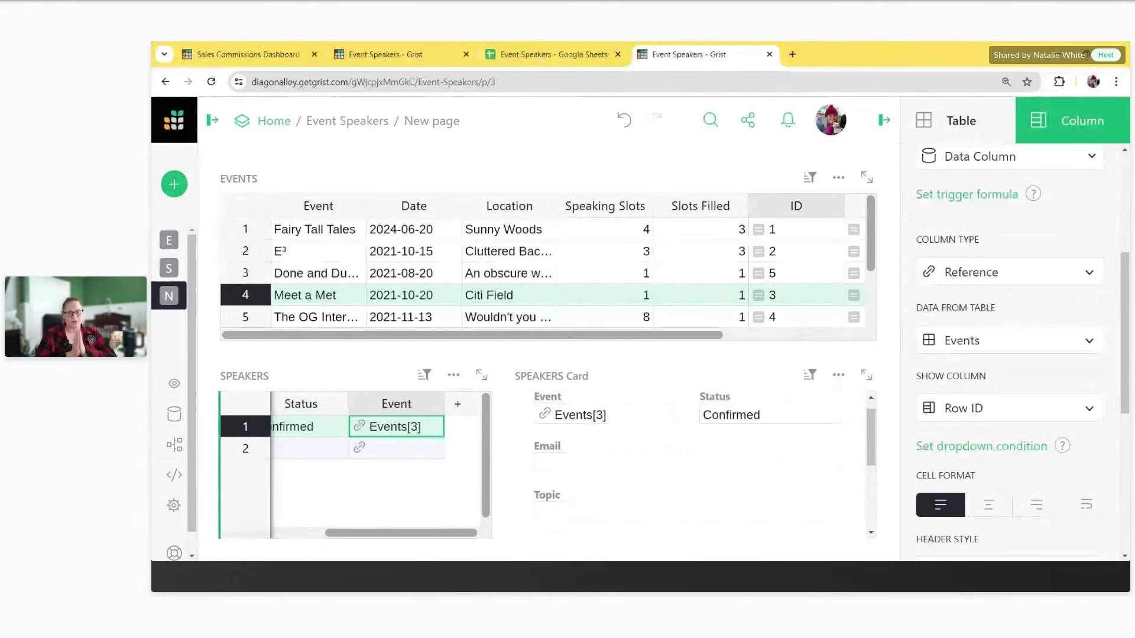
# Step: Set the Speakers table's Event reference column to show the Event name again
pyautogui.click(999, 410)
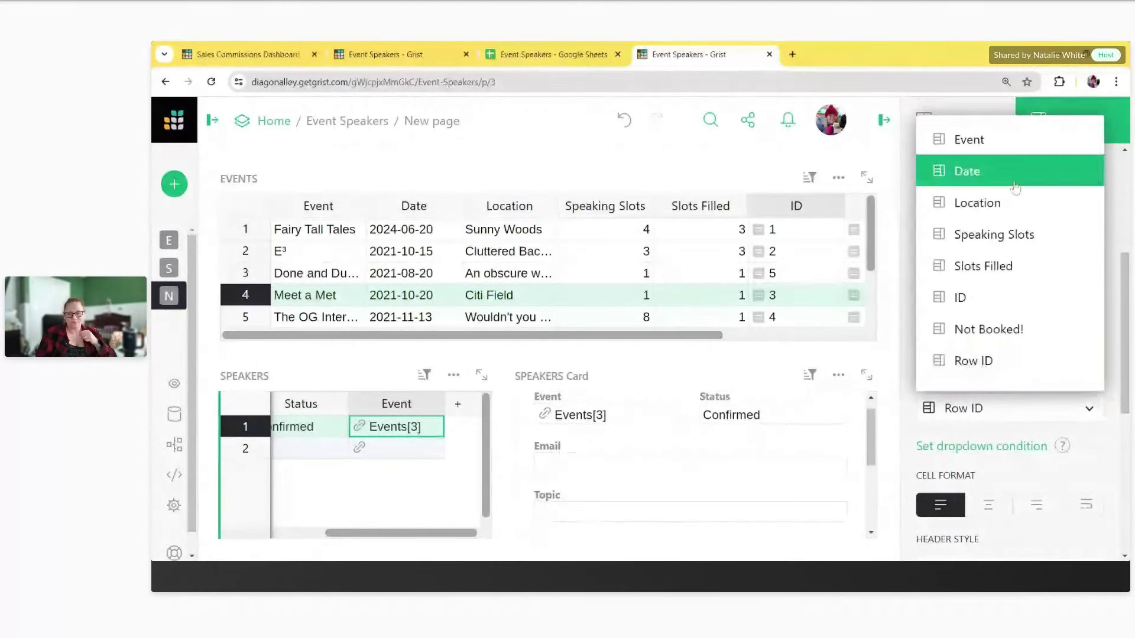
pyautogui.click(1026, 155)
pyautogui.moveTo(367, 533); pyautogui.dragTo(444, 511)
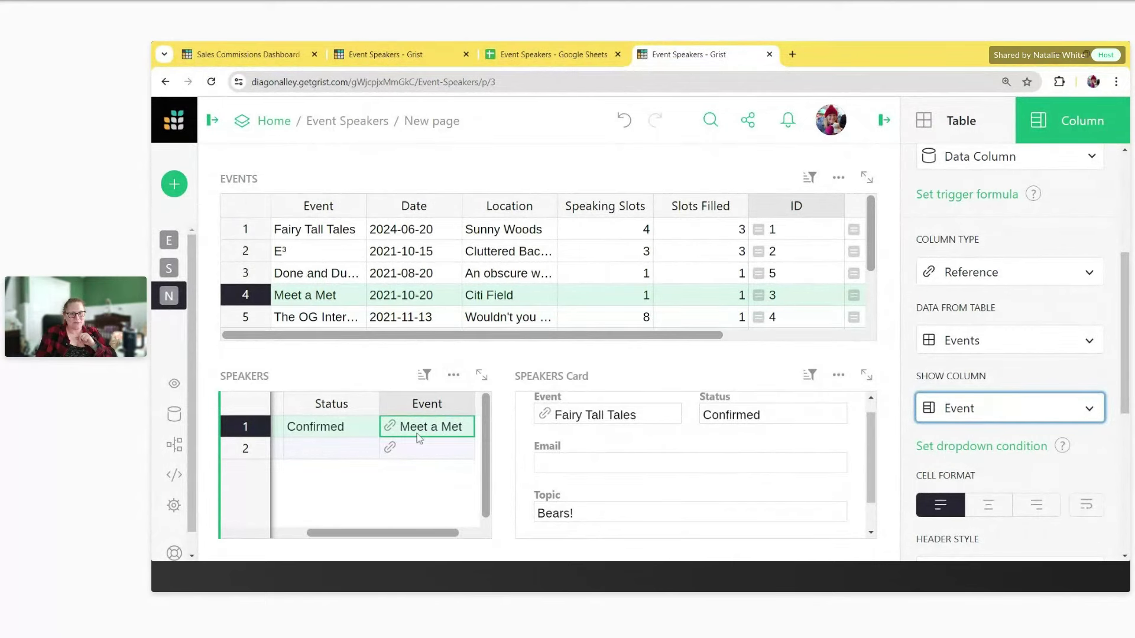
# Step: Examine the Event and $id arguments in the Not Booked! formula of the Meet a Met row against its ID value
pyautogui.moveTo(559, 335); pyautogui.dragTo(712, 349)
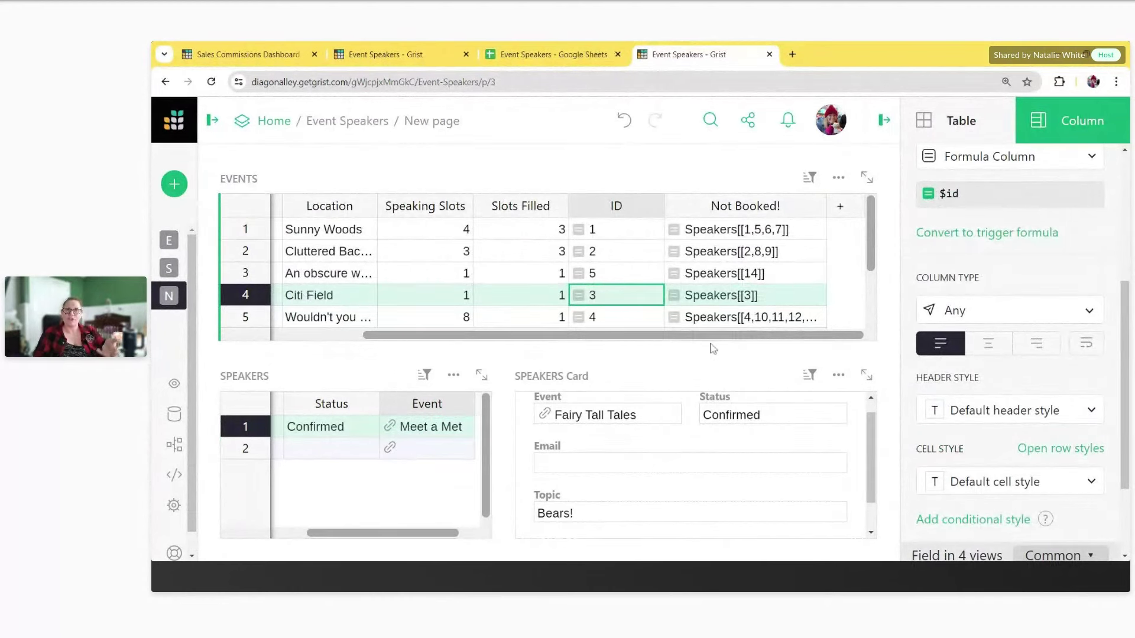
pyautogui.click(761, 304)
pyautogui.doubleClick(760, 304)
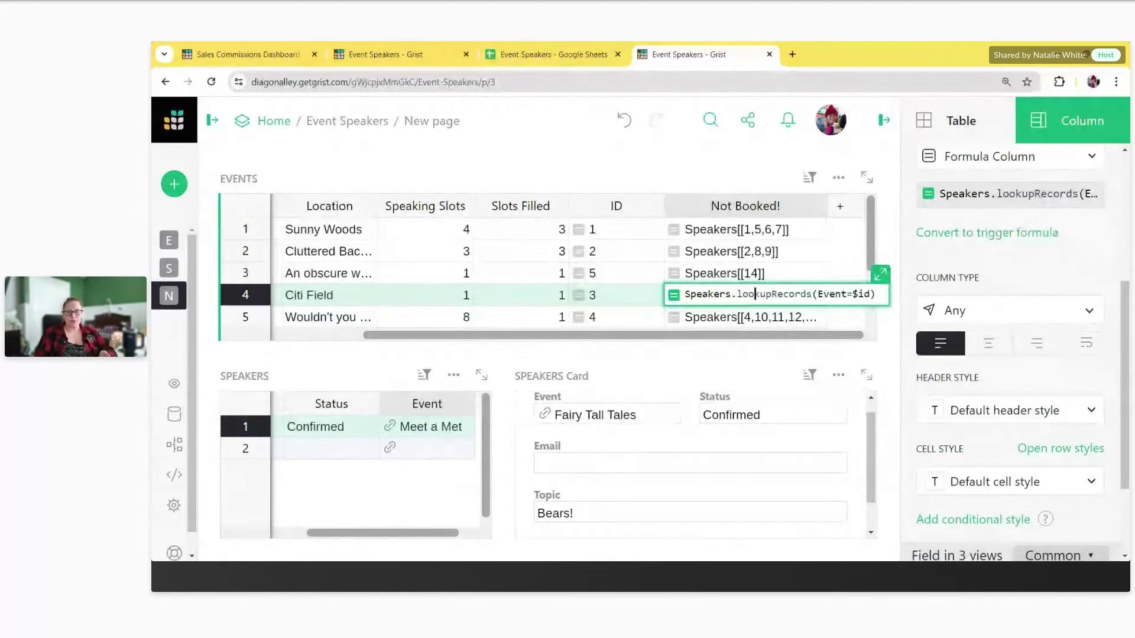
pyautogui.doubleClick(831, 294)
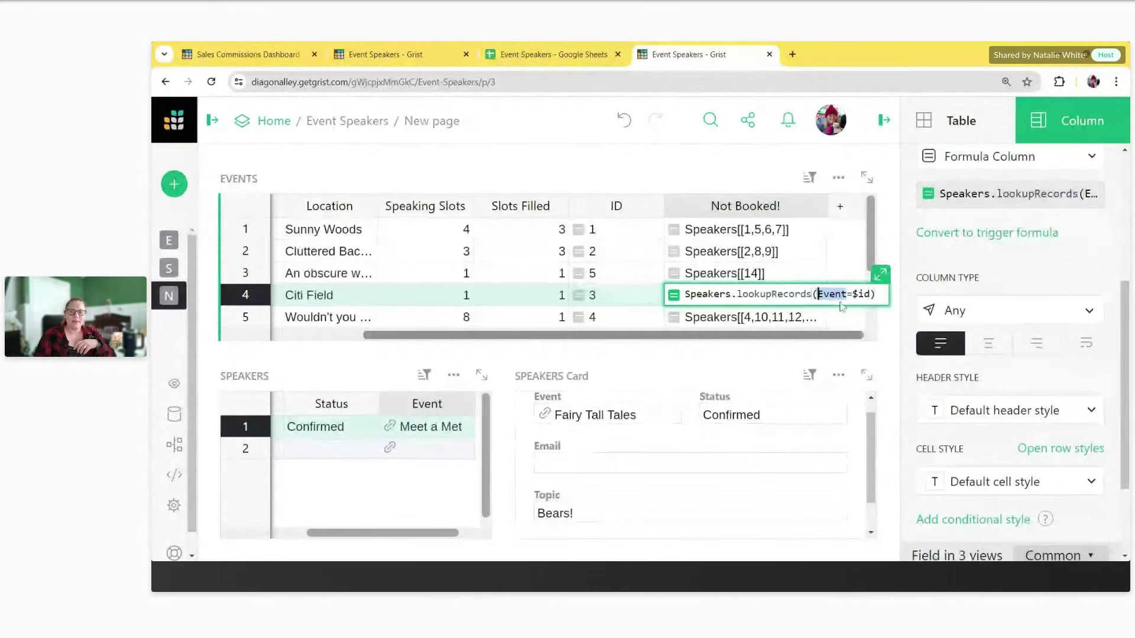
pyautogui.moveTo(870, 295); pyautogui.dragTo(853, 295)
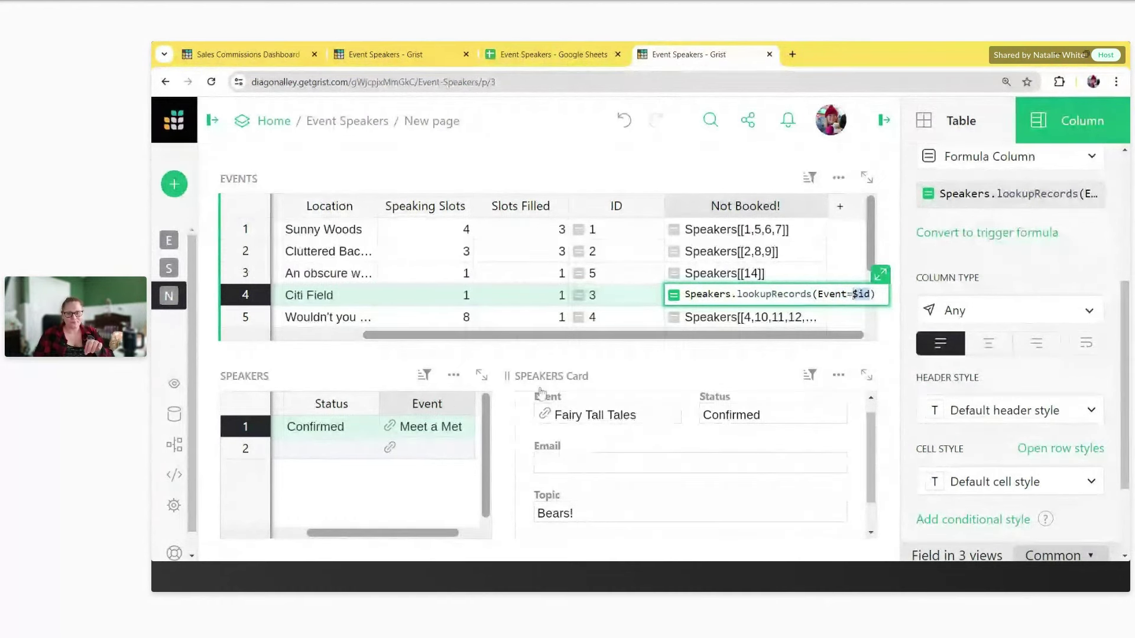
pyautogui.hscroll(-3, 555, 340)
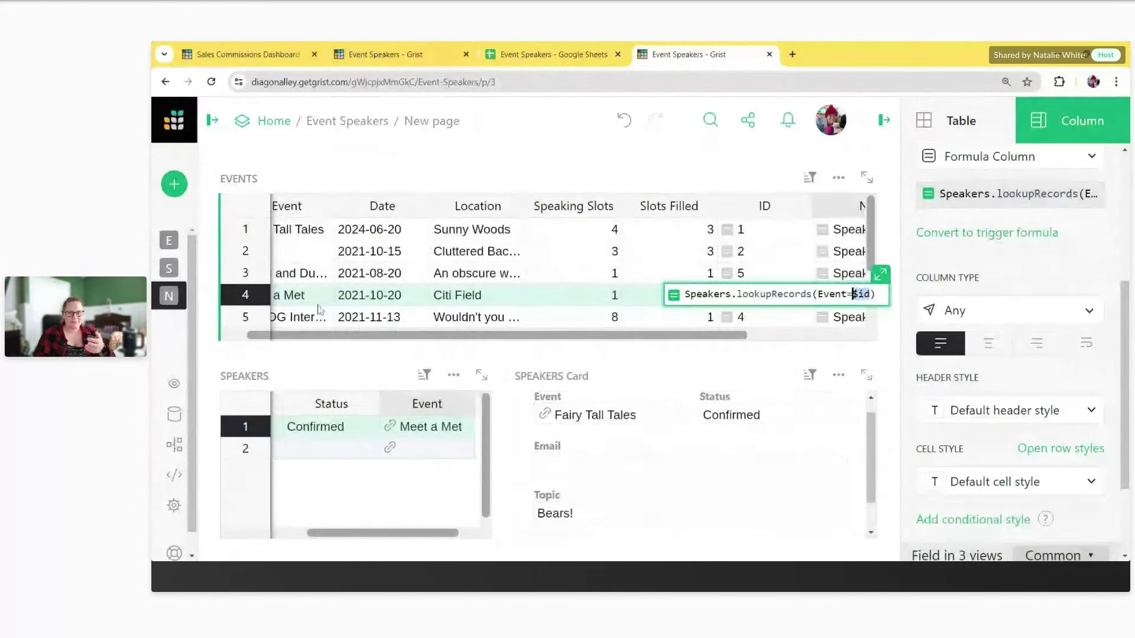
pyautogui.hscroll(3, 612, 320)
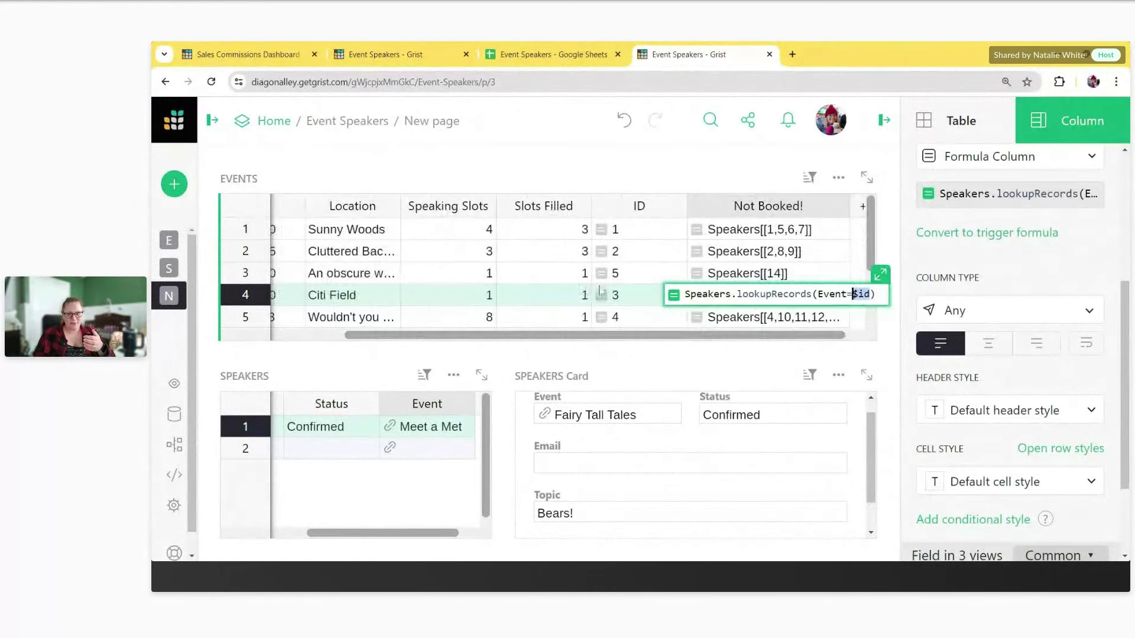
pyautogui.click(627, 295)
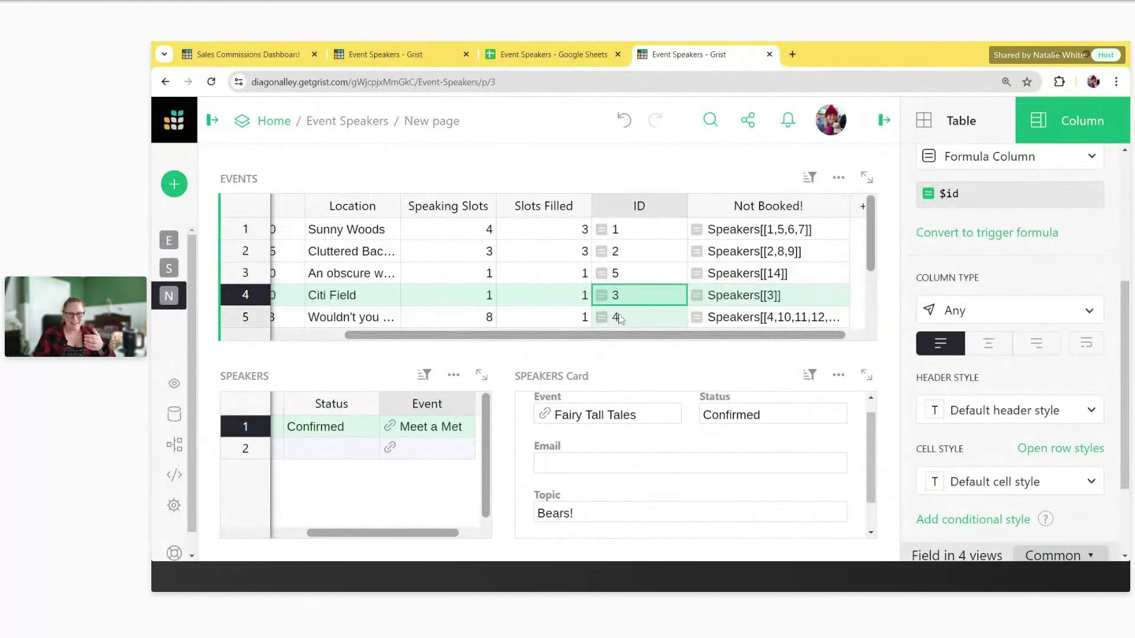
# Step: Clear the arguments of the Not Booked! column's Speakers.lookupRecords formula and re-enter Event=$id from the suggestions, with one closing parenthesis
pyautogui.doubleClick(821, 299)
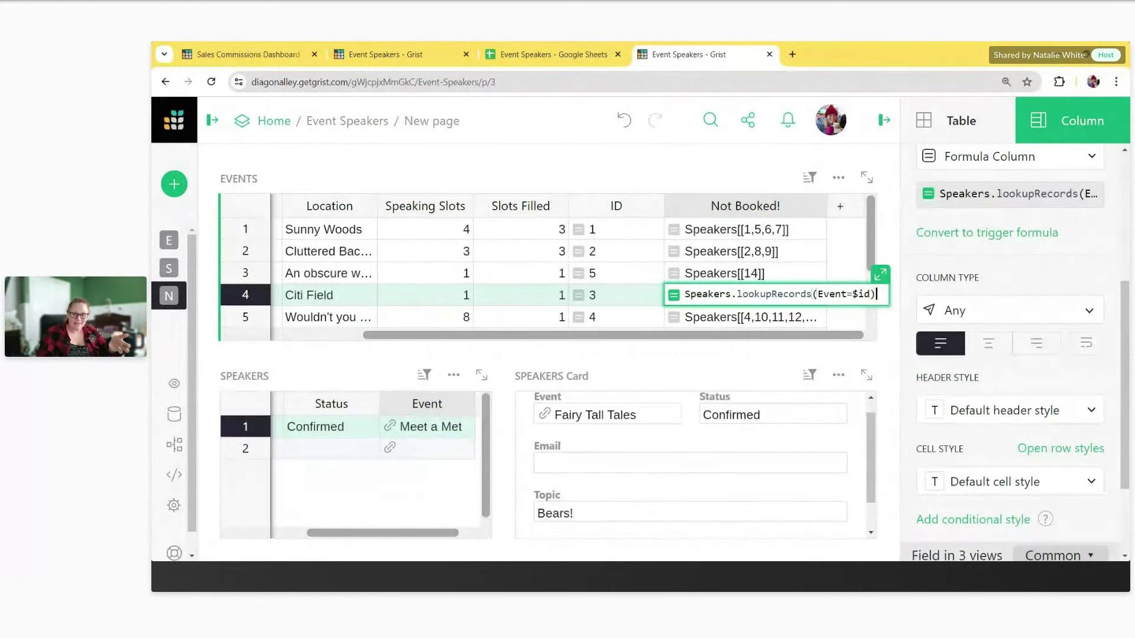
pyautogui.hotkey('shift', 'Left')
pyautogui.hotkey('shift', 'Left')
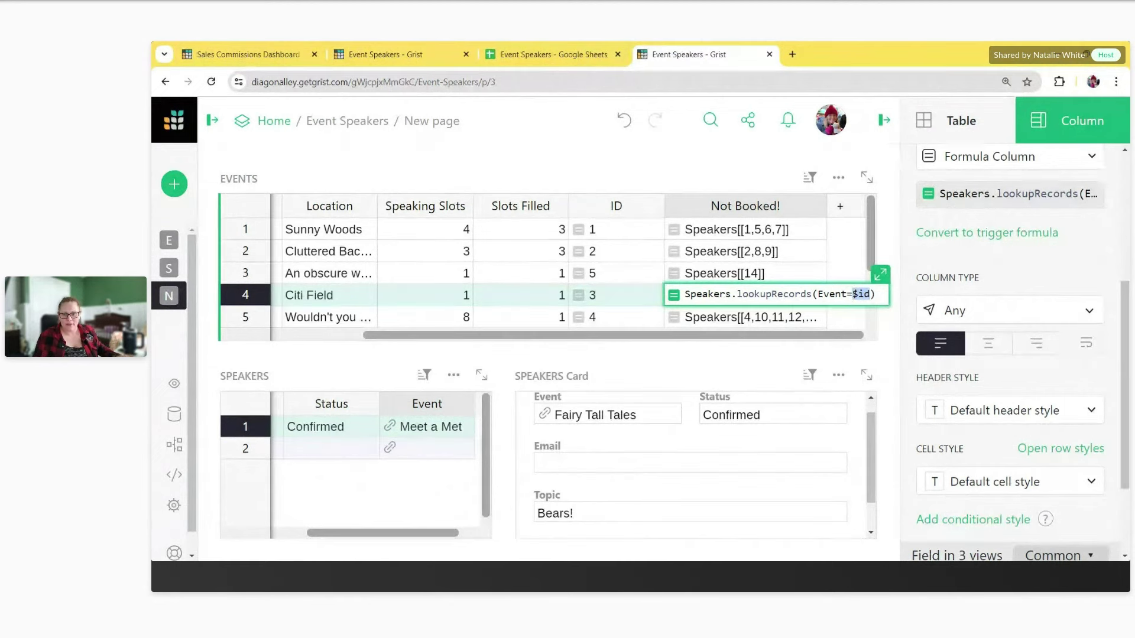
pyautogui.hotkey('shift', 'ctrl', 'Left')
pyautogui.press('BackSpace')
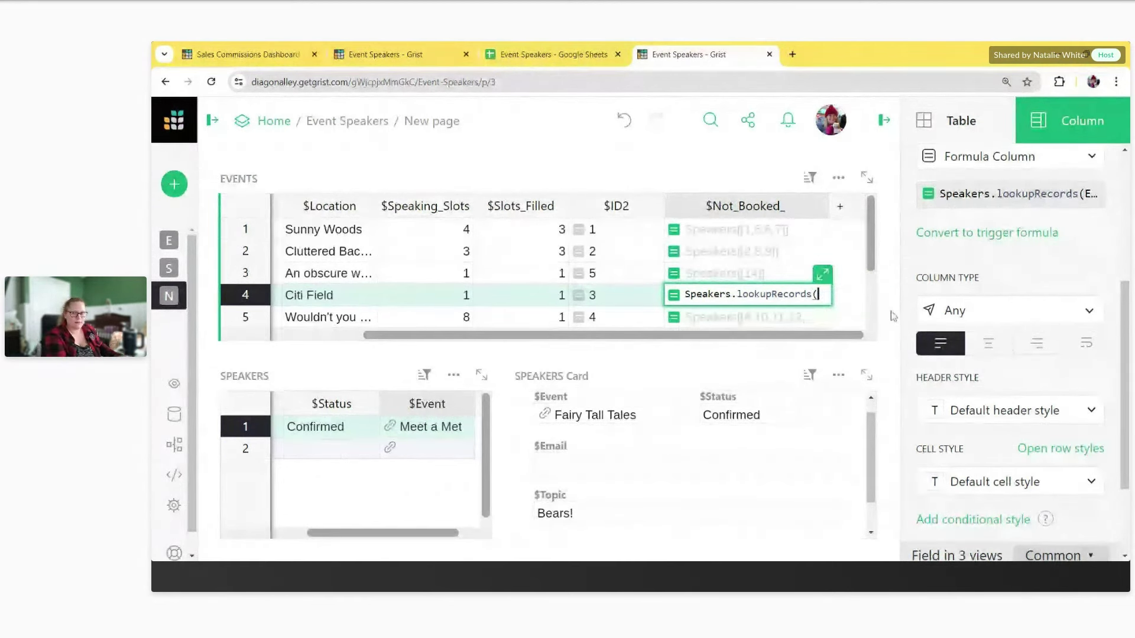
pyautogui.press('BackSpace')
pyautogui.write('(')
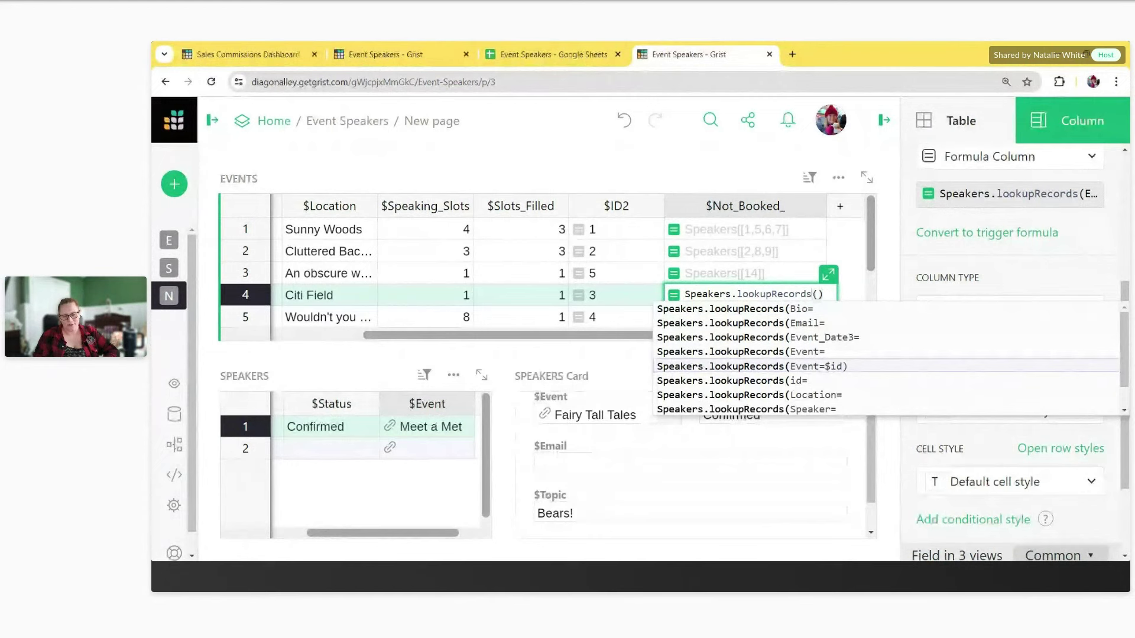
pyautogui.click(930, 367)
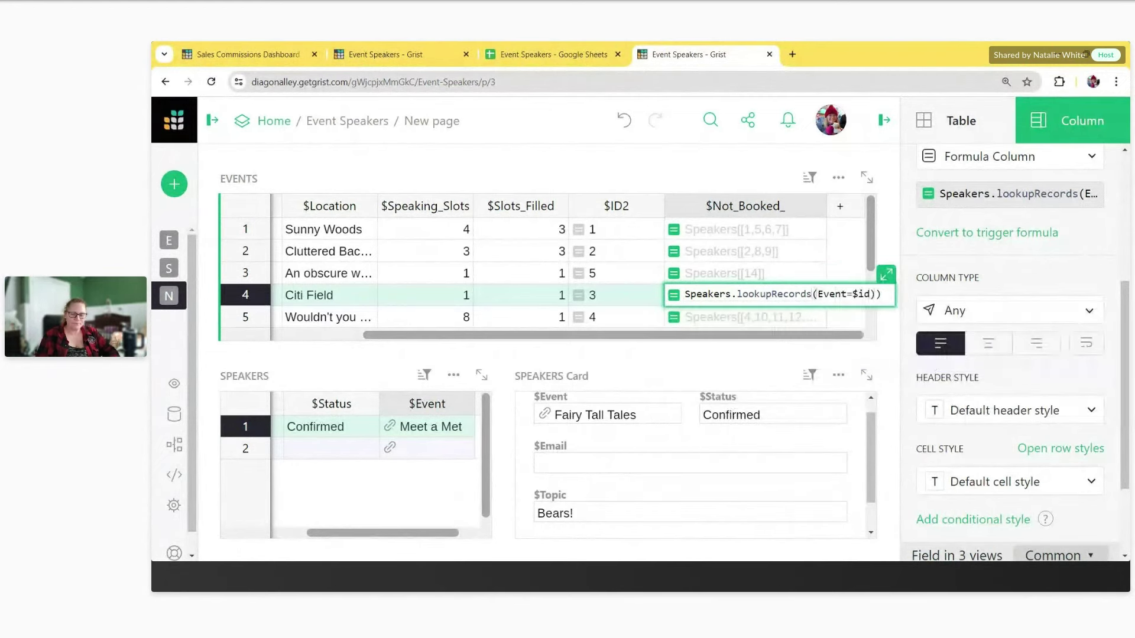
pyautogui.press('BackSpace')
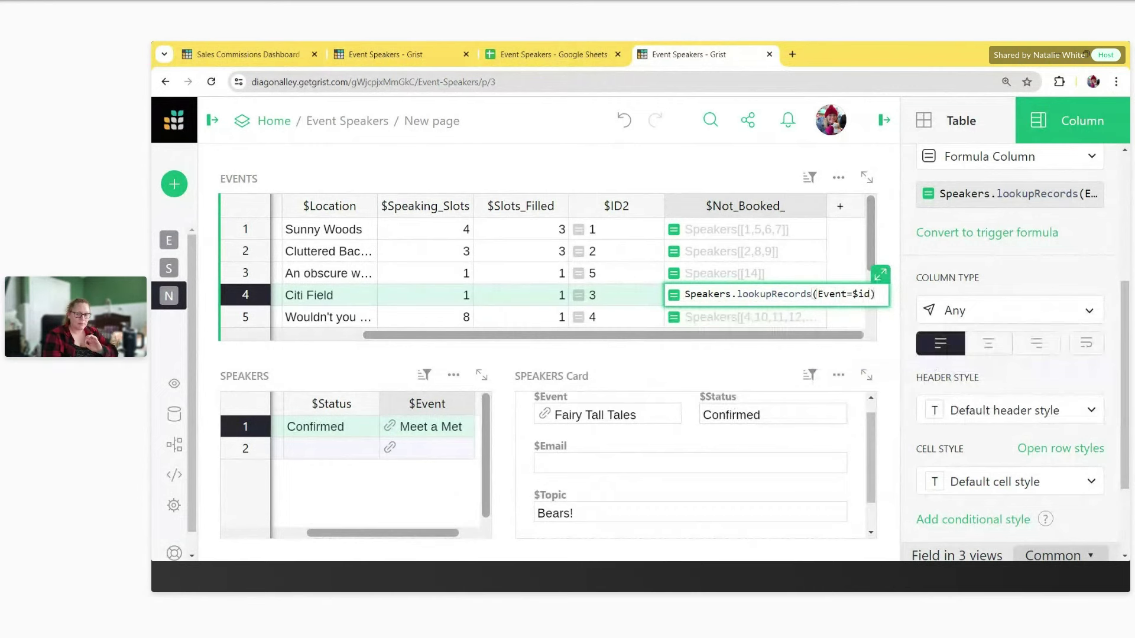
# Step: Add the second condition Status="Confirmed" after Event=$id in the Not Booked! lookupRecords formula and save it
pyautogui.click(871, 294)
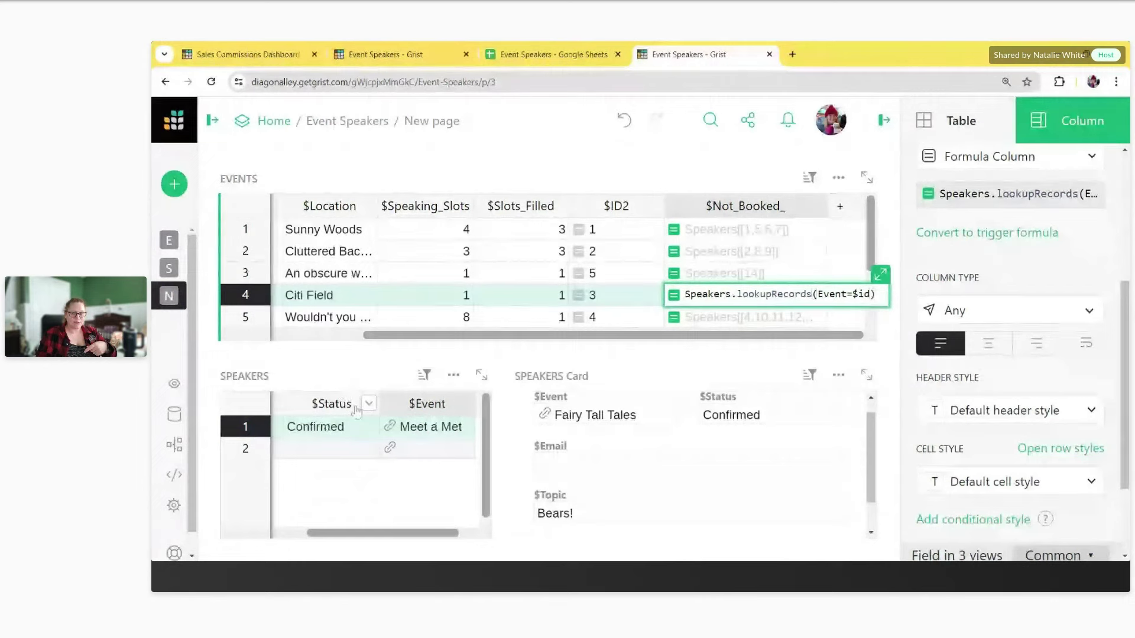
pyautogui.write(', ')
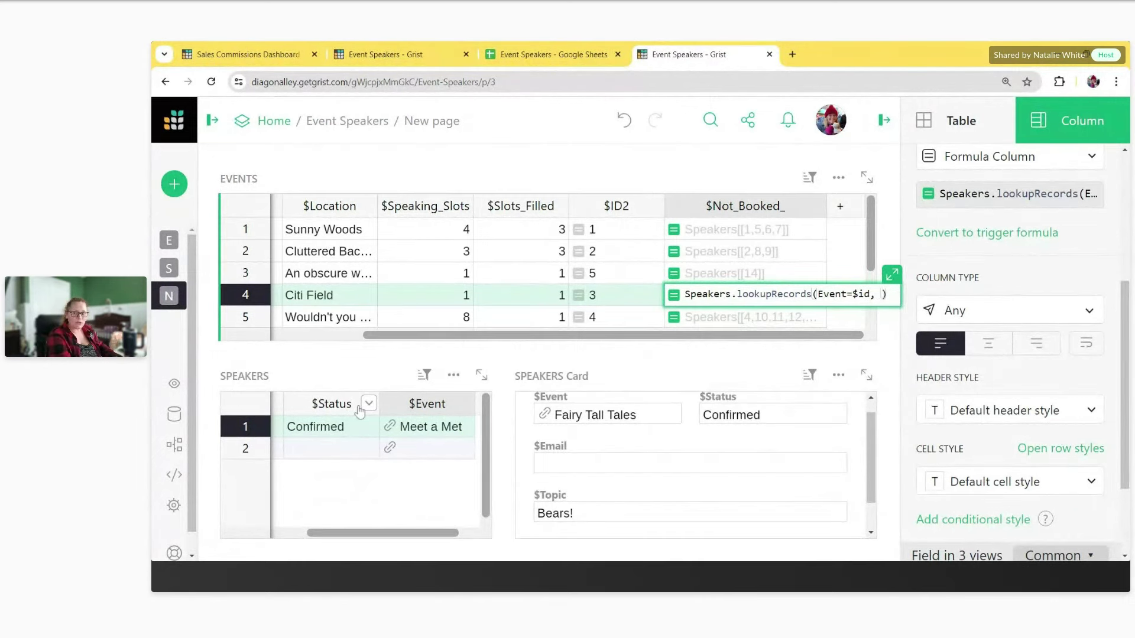
pyautogui.write('Status')
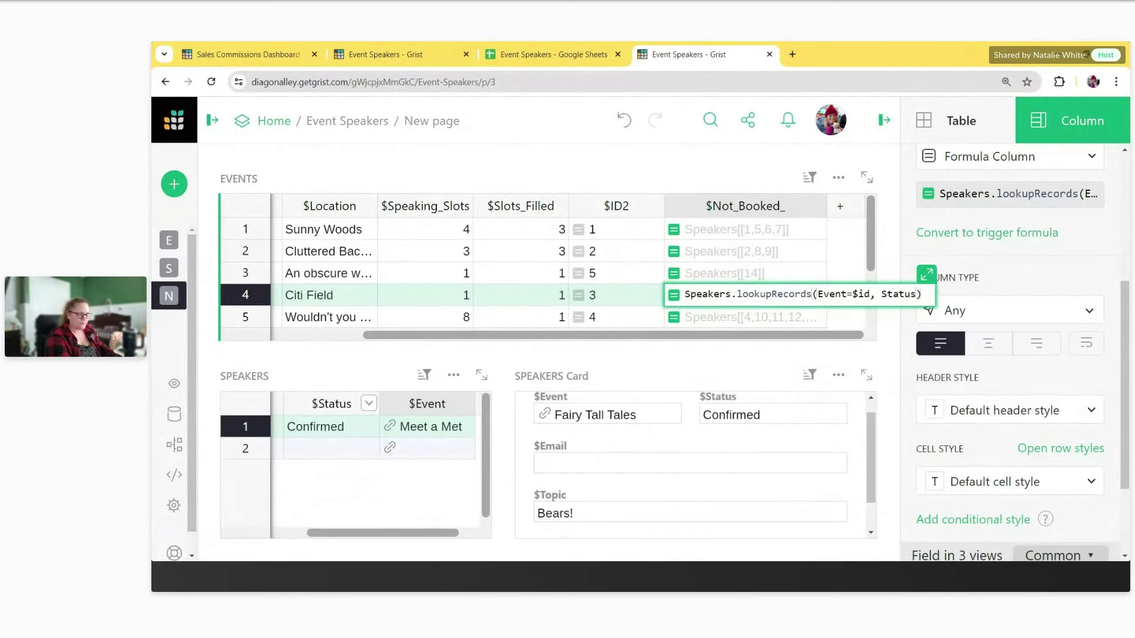
pyautogui.write('="Confirmed')
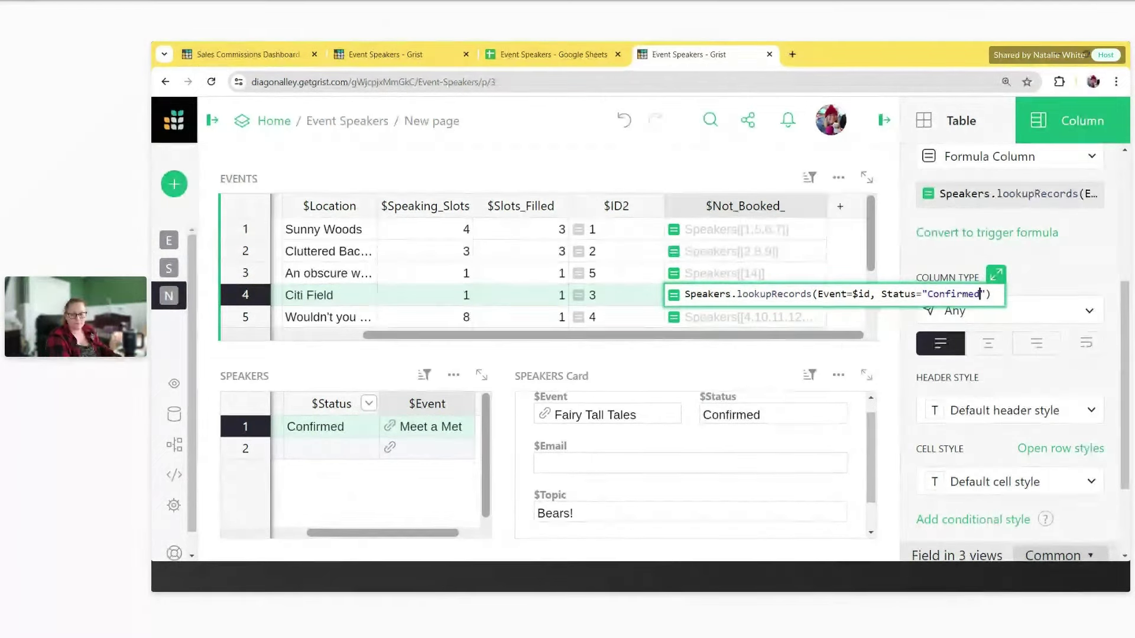
pyautogui.write('"')
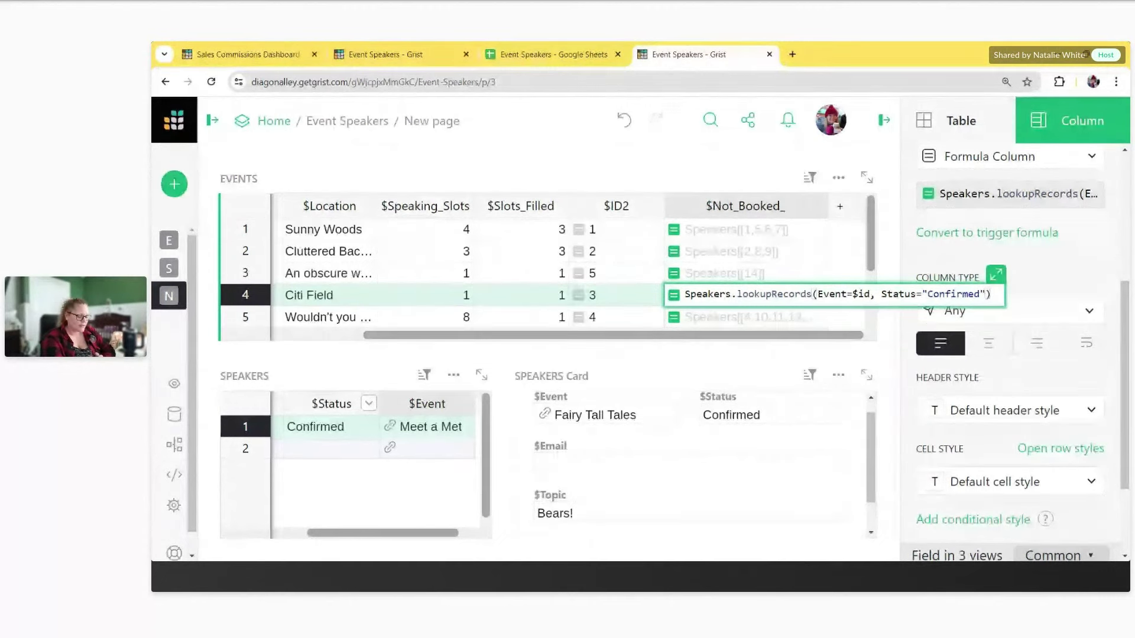
pyautogui.press('Return')
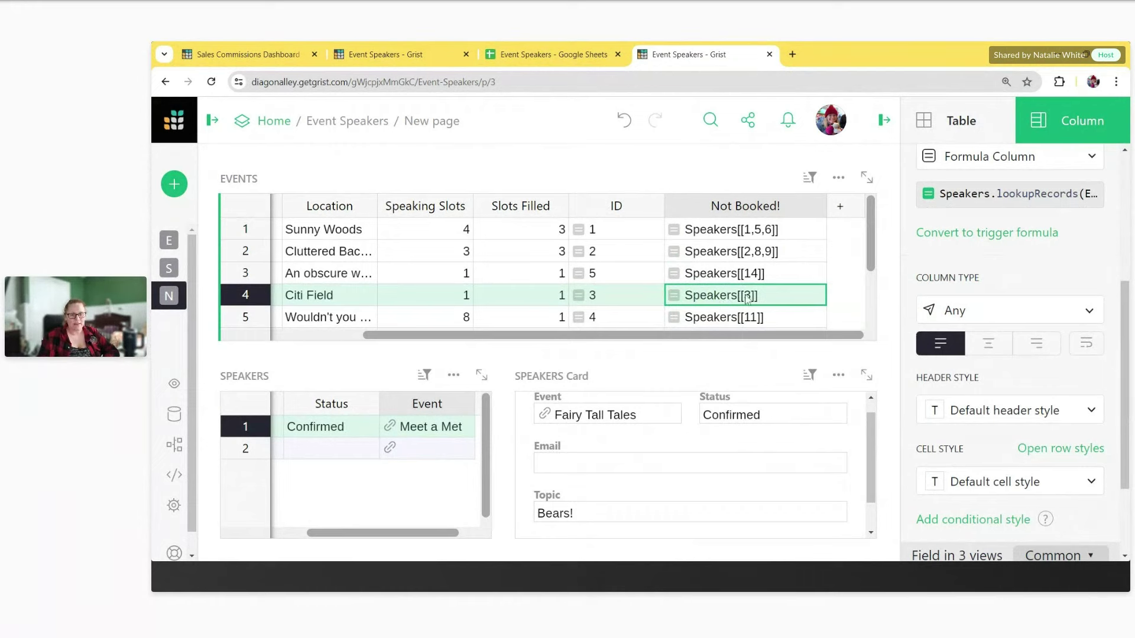
# Step: Wrap the Not Booked! lookupRecords formula in len() to count each event's confirmed speakers, and review the column
pyautogui.doubleClick(767, 274)
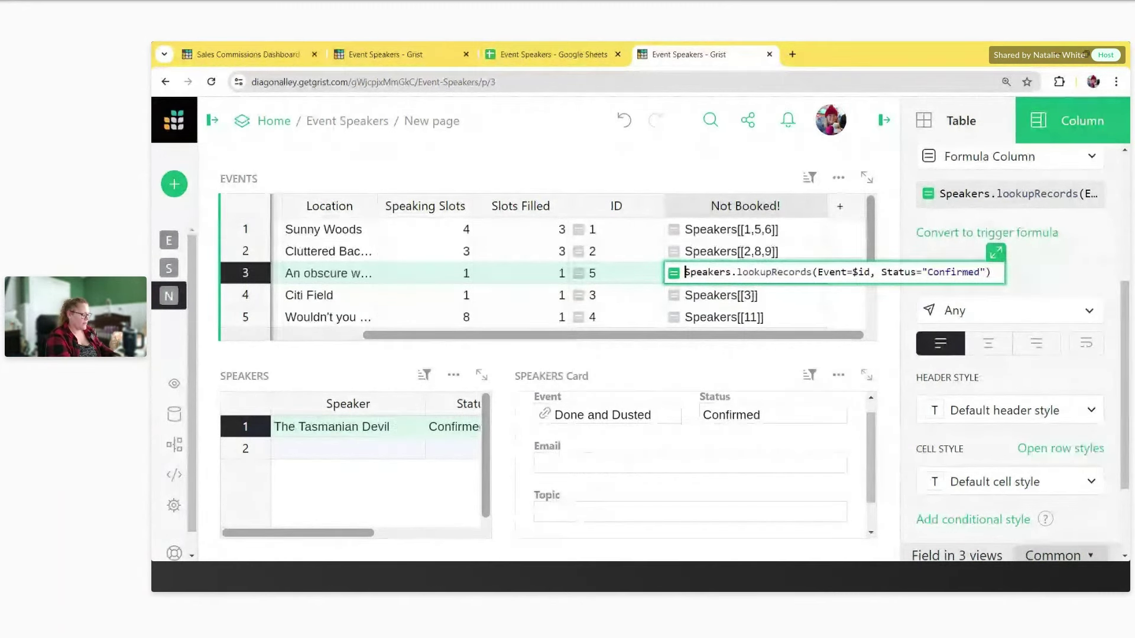
pyautogui.press('Home')
pyautogui.write('len(')
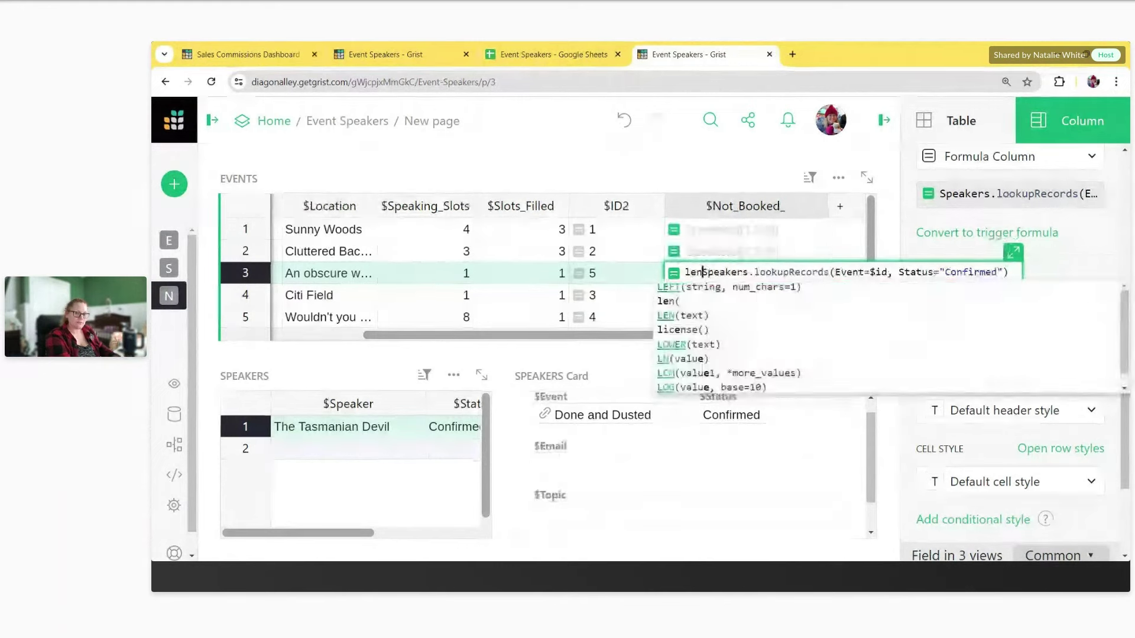
pyautogui.press('BackSpace')
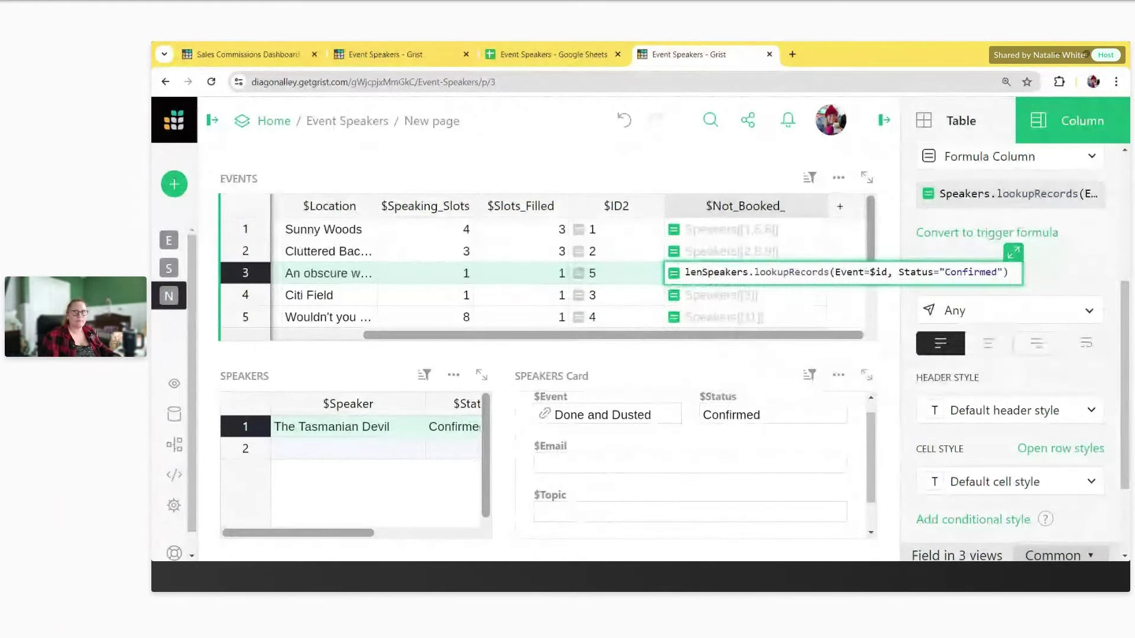
pyautogui.press('End')
pyautogui.write(')')
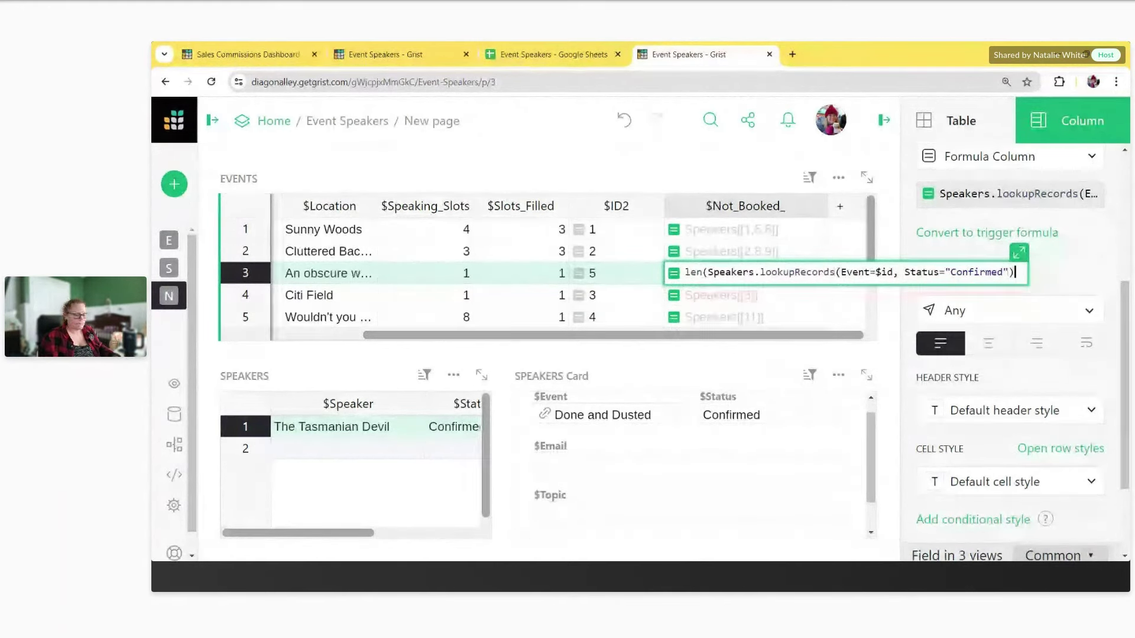
pyautogui.press('Return')
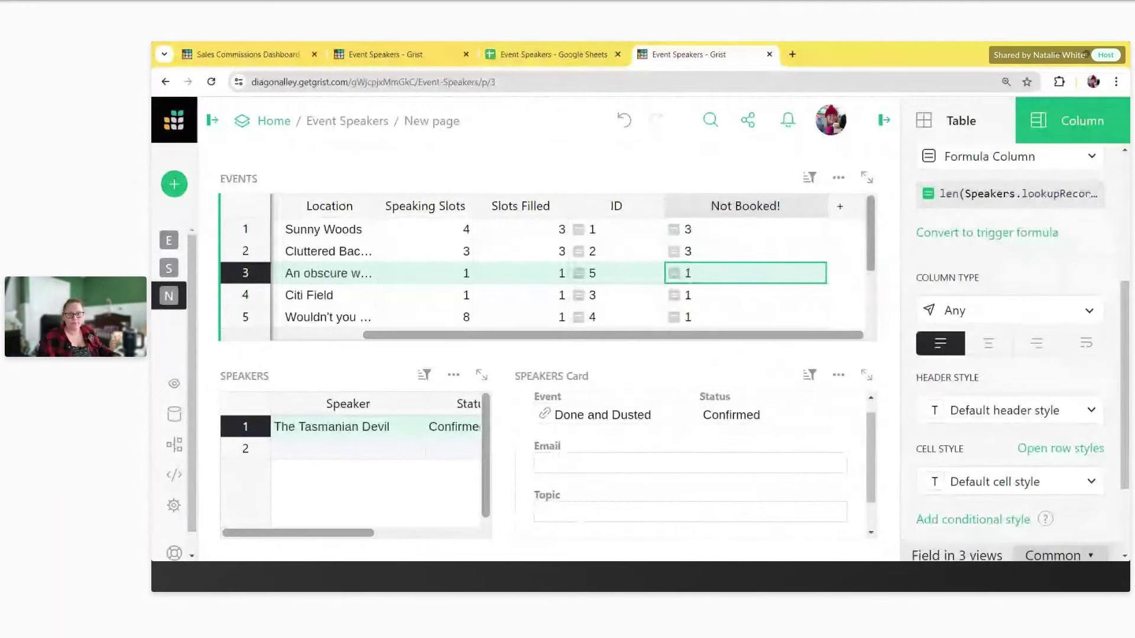
pyautogui.scroll(-2, 774, 301)
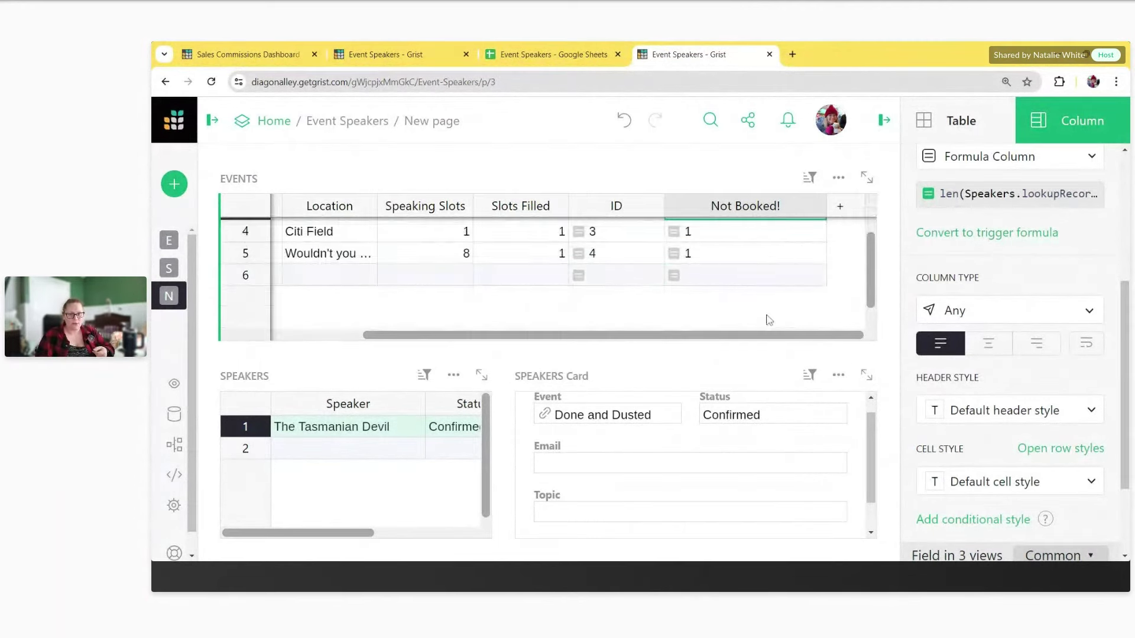
pyautogui.scroll(2, 768, 284)
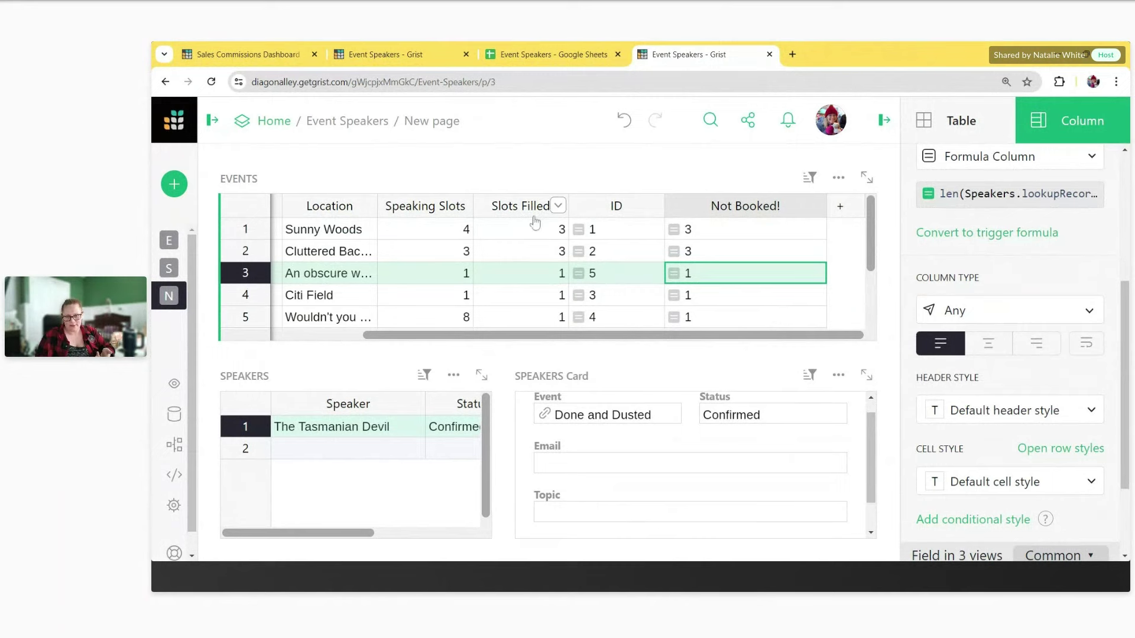
# Step: Prefix the Not Booked! formula with $Speaking_Slots == so it compares the speaking slots with the confirmed speaker count
pyautogui.click(700, 233)
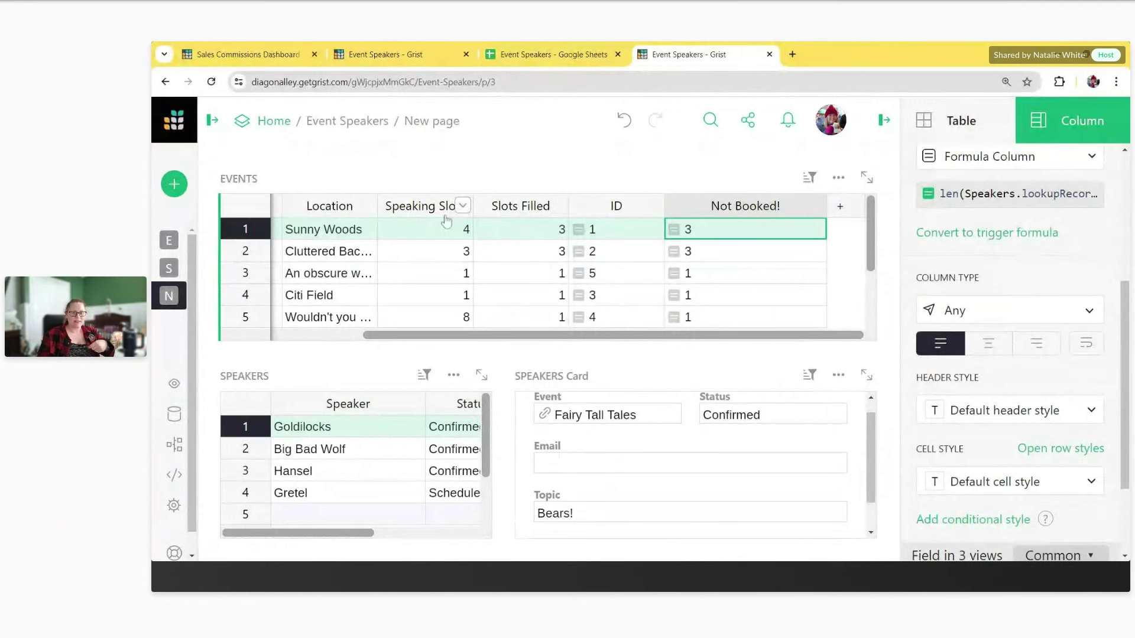
pyautogui.doubleClick(712, 233)
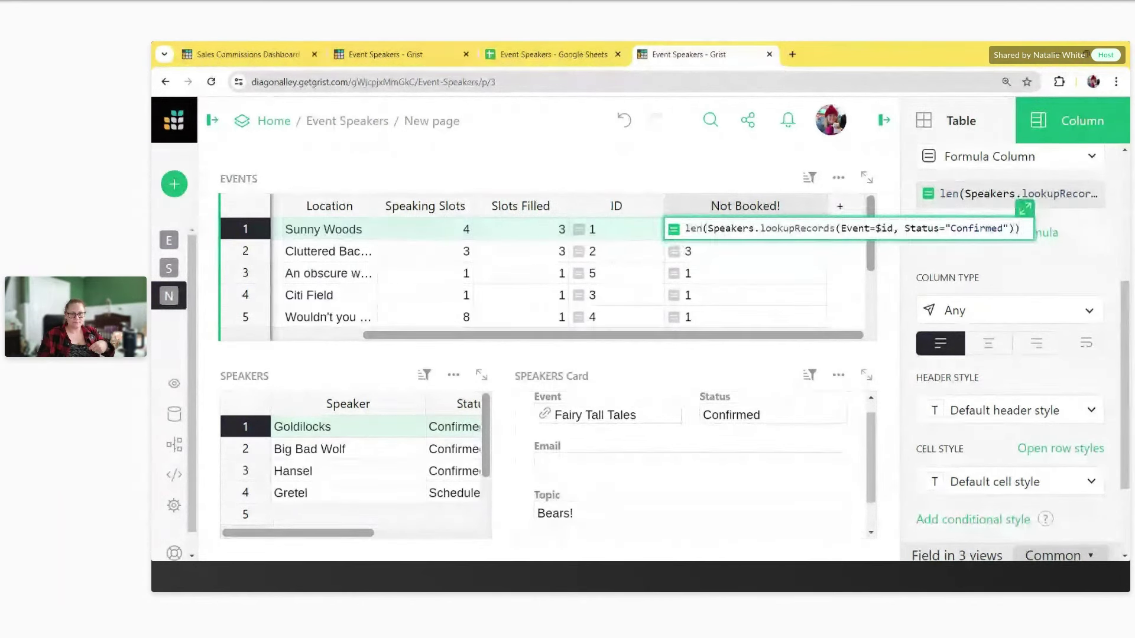
pyautogui.click(426, 260)
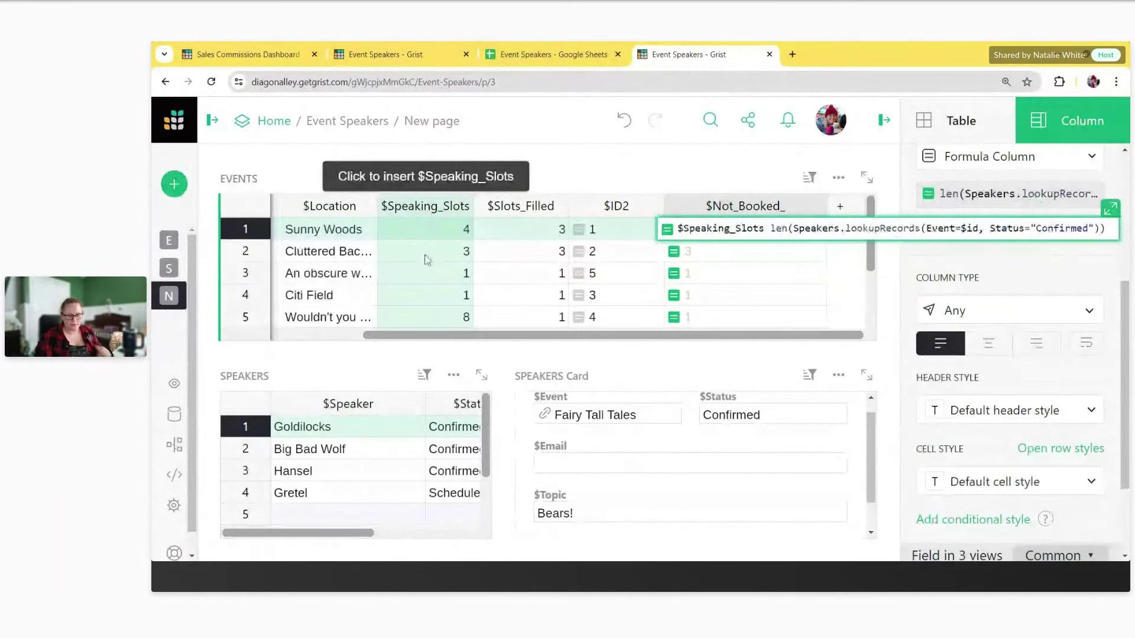
pyautogui.write('==')
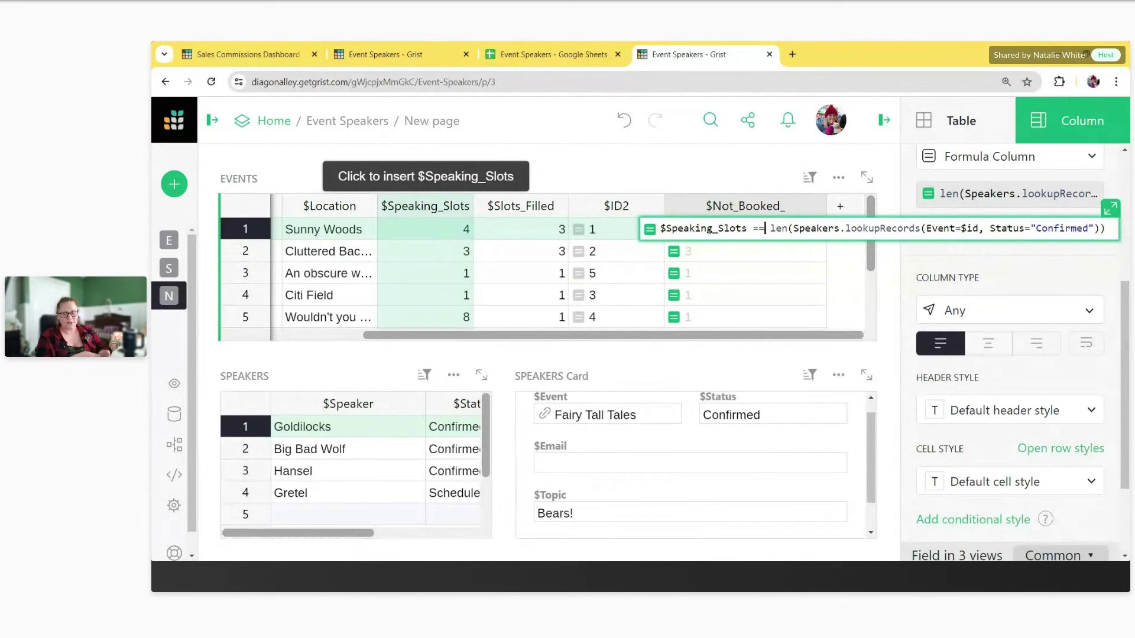
pyautogui.press('Return')
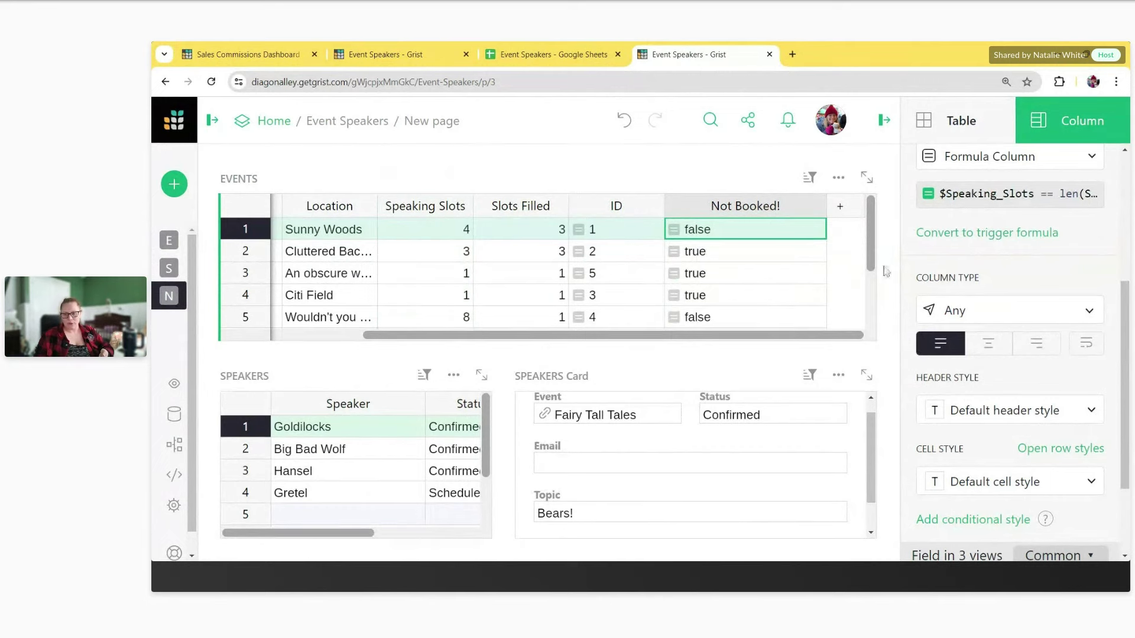
# Step: Set the Not Booked! column's type to Toggle and its cell format to Switch
pyautogui.click(962, 306)
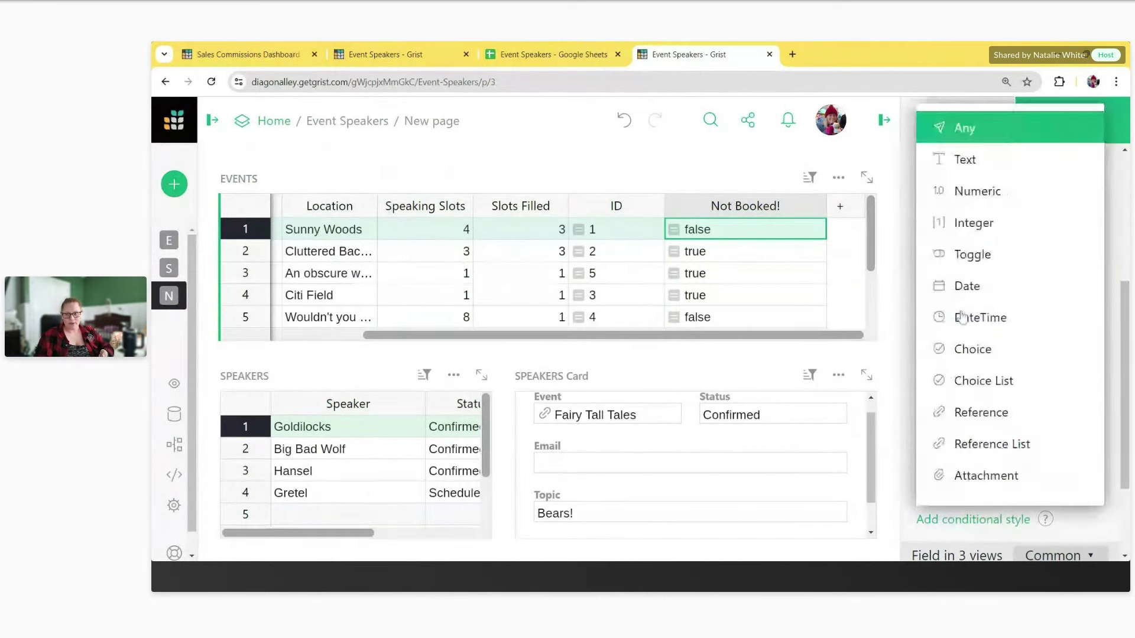
pyautogui.click(1017, 266)
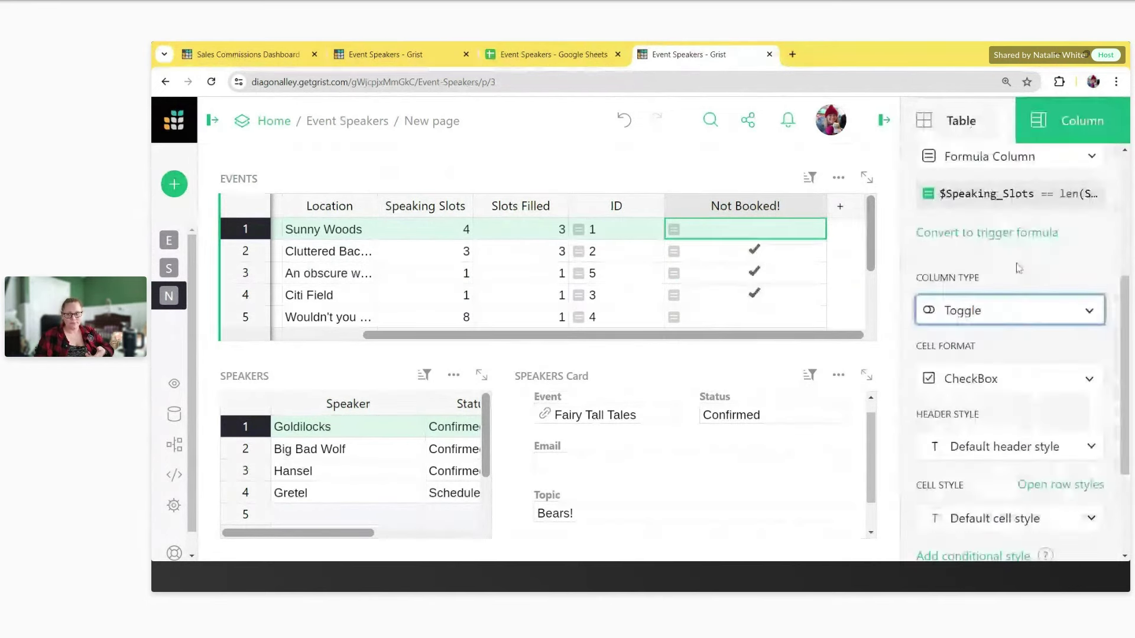
pyautogui.click(1001, 388)
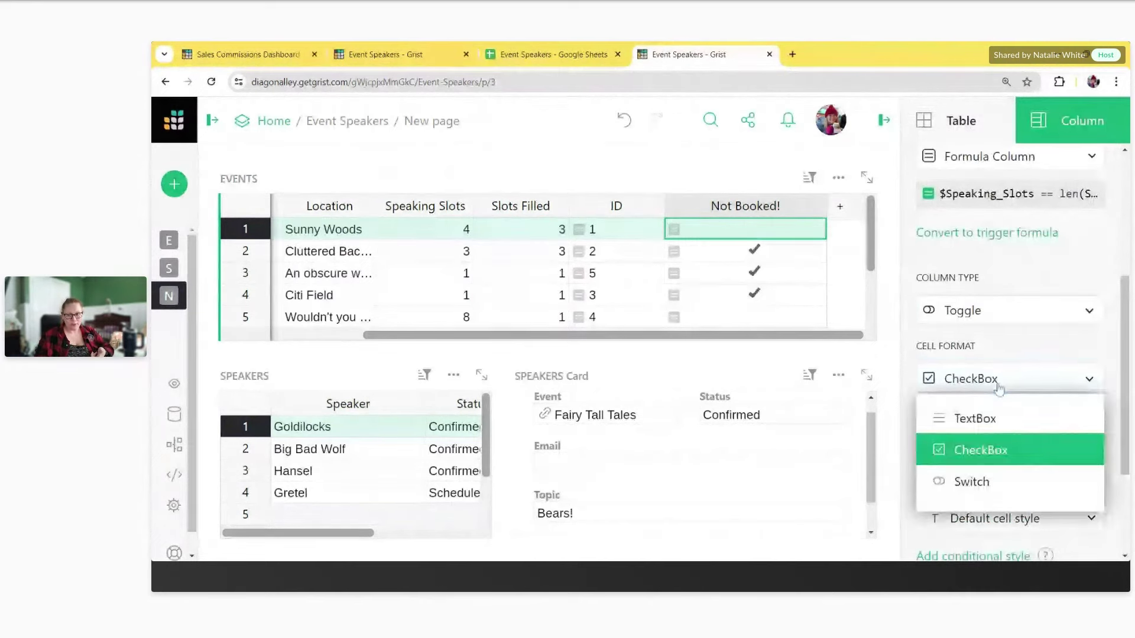
pyautogui.click(982, 481)
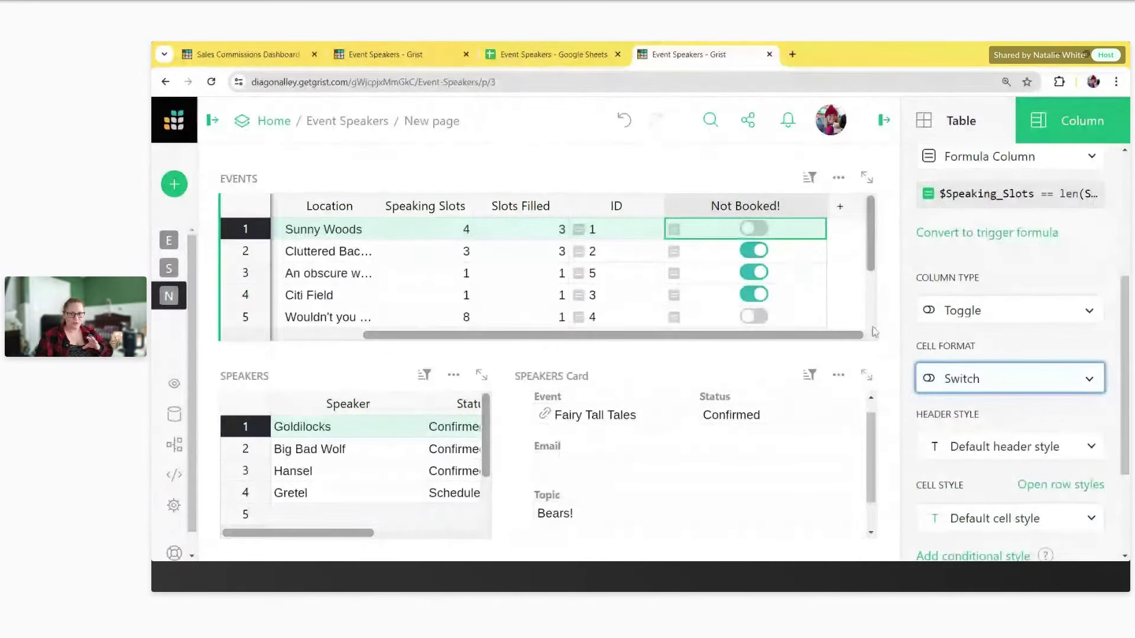
pyautogui.scroll(-1, 840, 313)
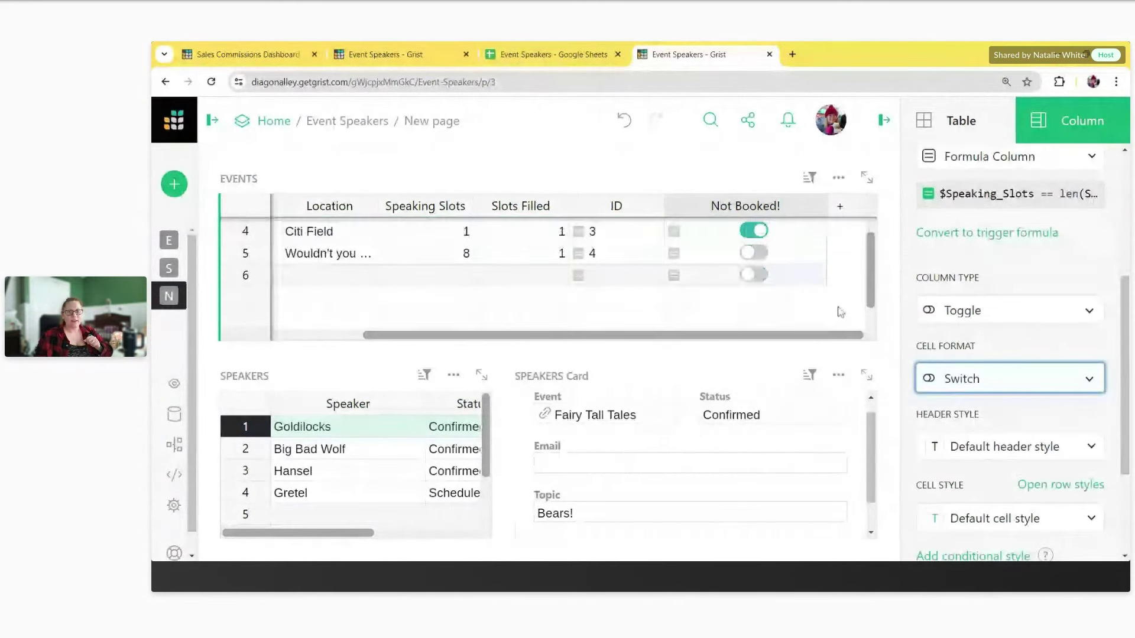
pyautogui.scroll(1, 840, 311)
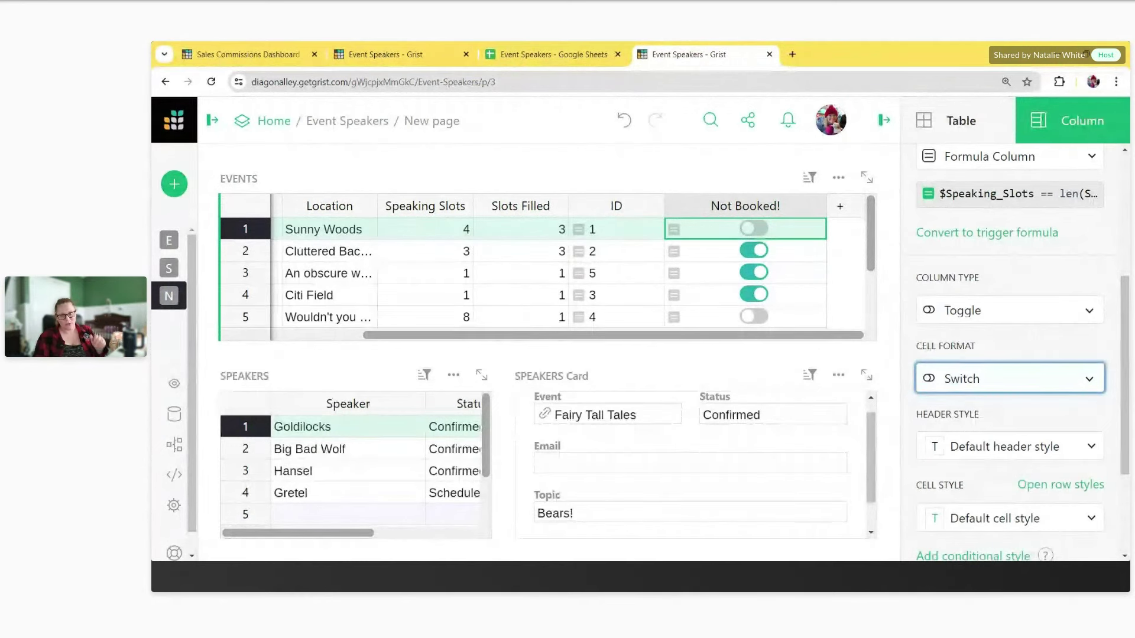
# Step: Negate the Not Booked! formula by putting not in front of $Speaking_Slots
pyautogui.doubleClick(797, 258)
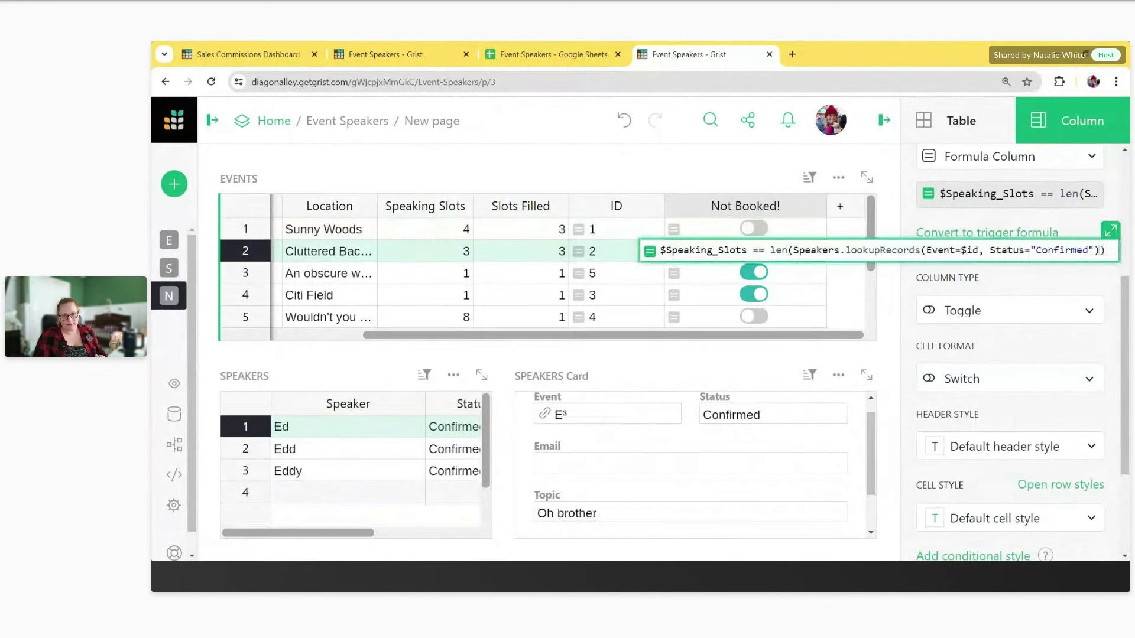
pyautogui.press('Home')
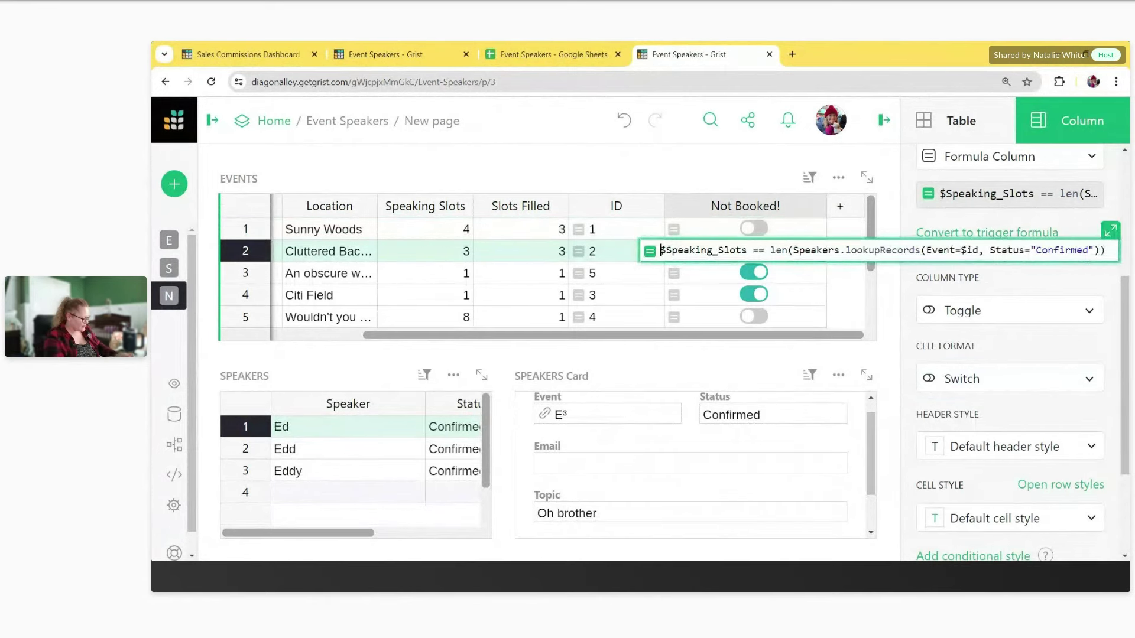
pyautogui.write('not')
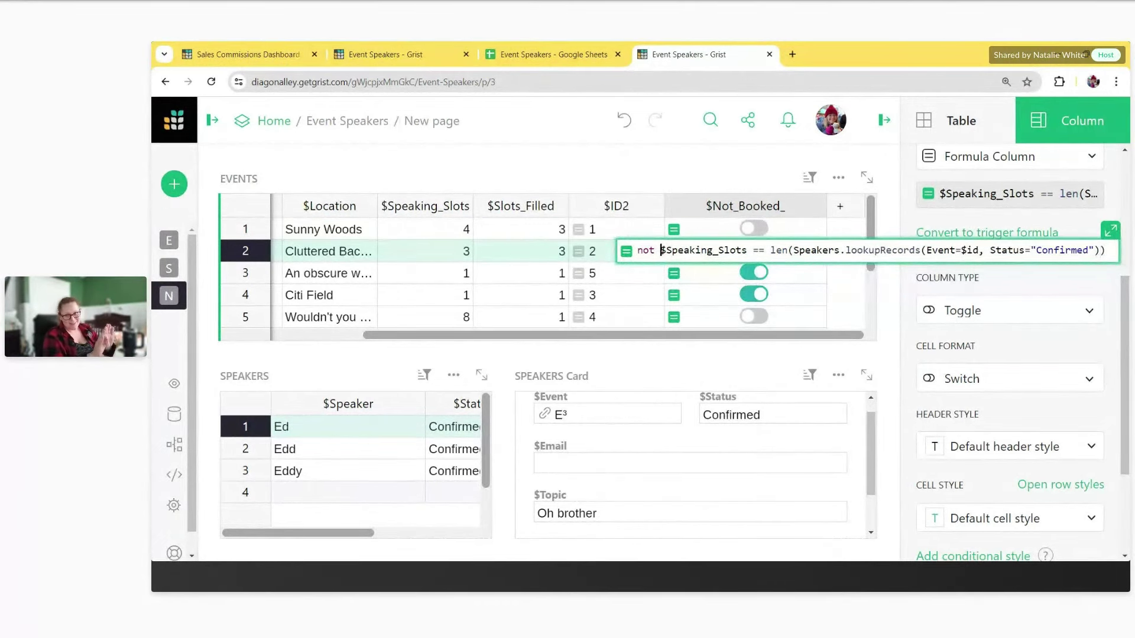
pyautogui.press('Return')
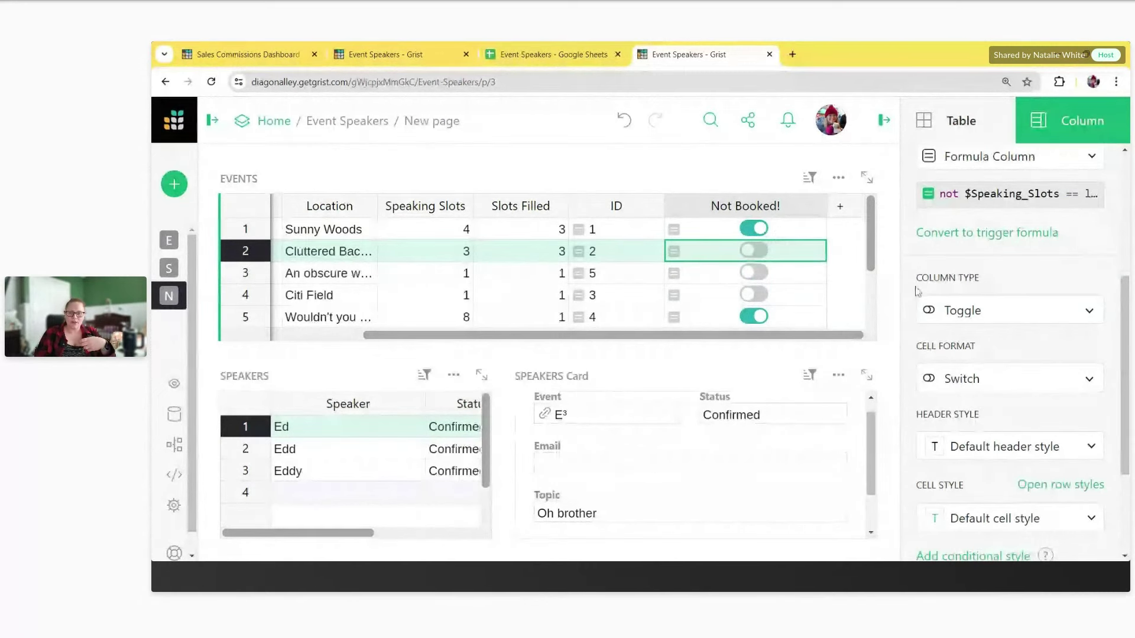
# Step: Set the Not Booked! column's cell text color to red #E00A17 and apply the style
pyautogui.click(969, 519)
pyautogui.click(895, 274)
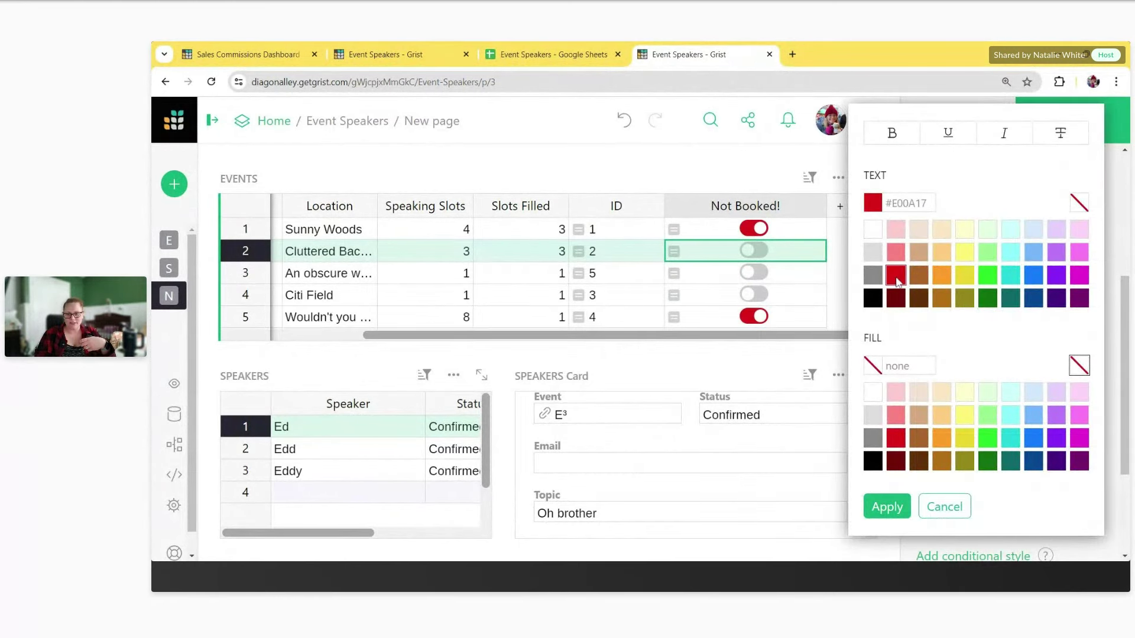
pyautogui.click(888, 507)
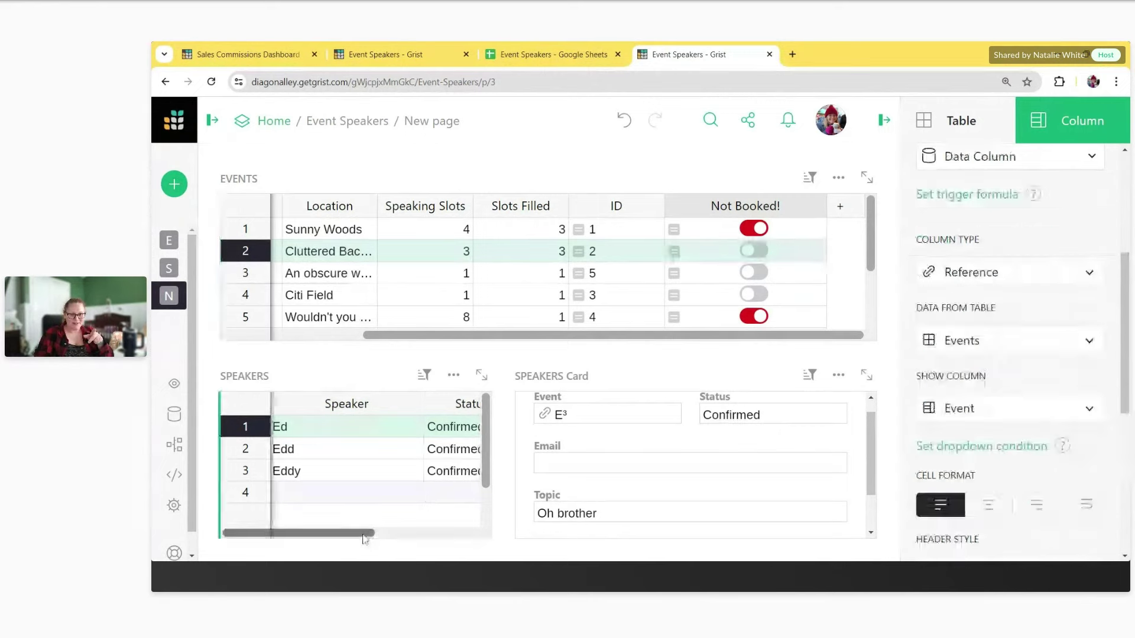
pyautogui.moveTo(351, 533)
pyautogui.mouseDown()
pyautogui.moveTo(378, 534)
pyautogui.moveTo(354, 543)
pyautogui.mouseUp()
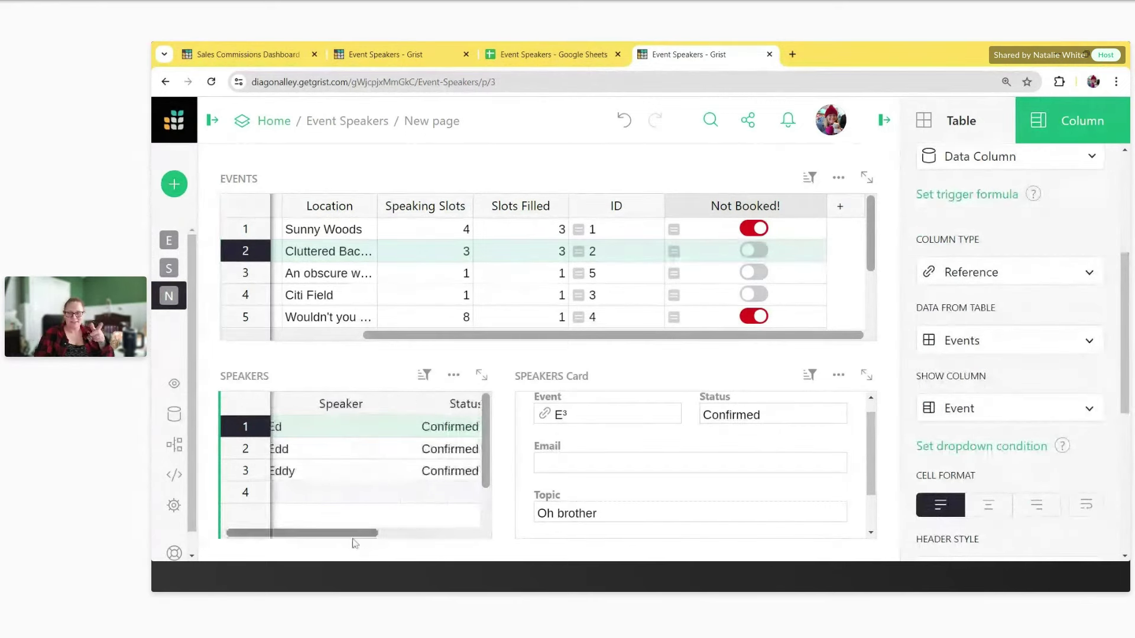
# Step: Add a new column labelled Formula after Not Booked! in the Events table
pyautogui.click(838, 210)
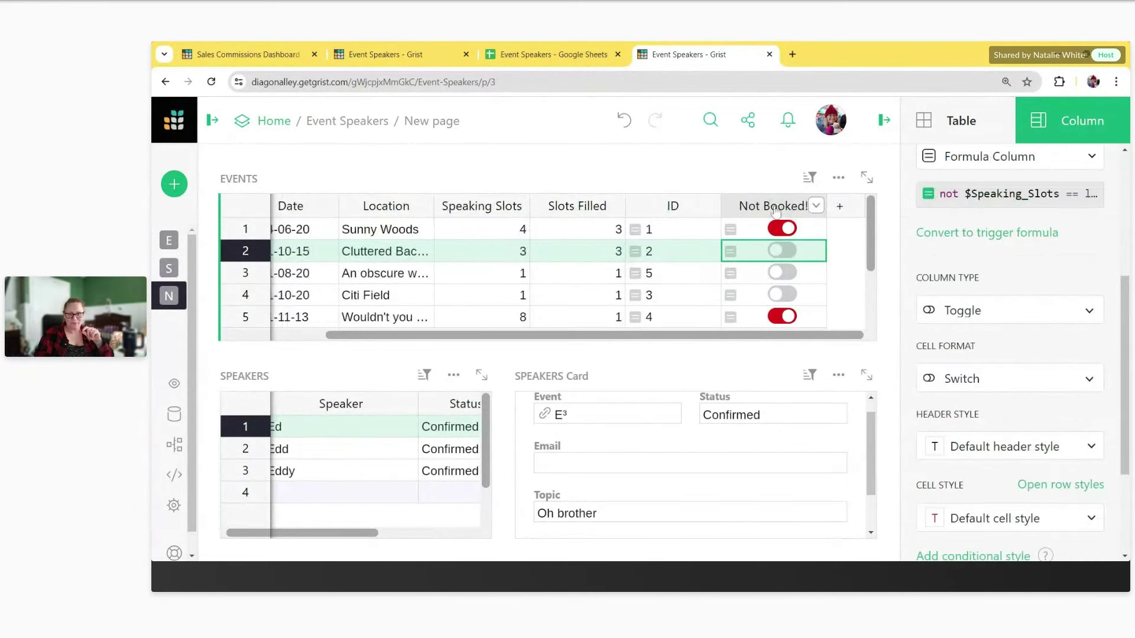
pyautogui.click(840, 207)
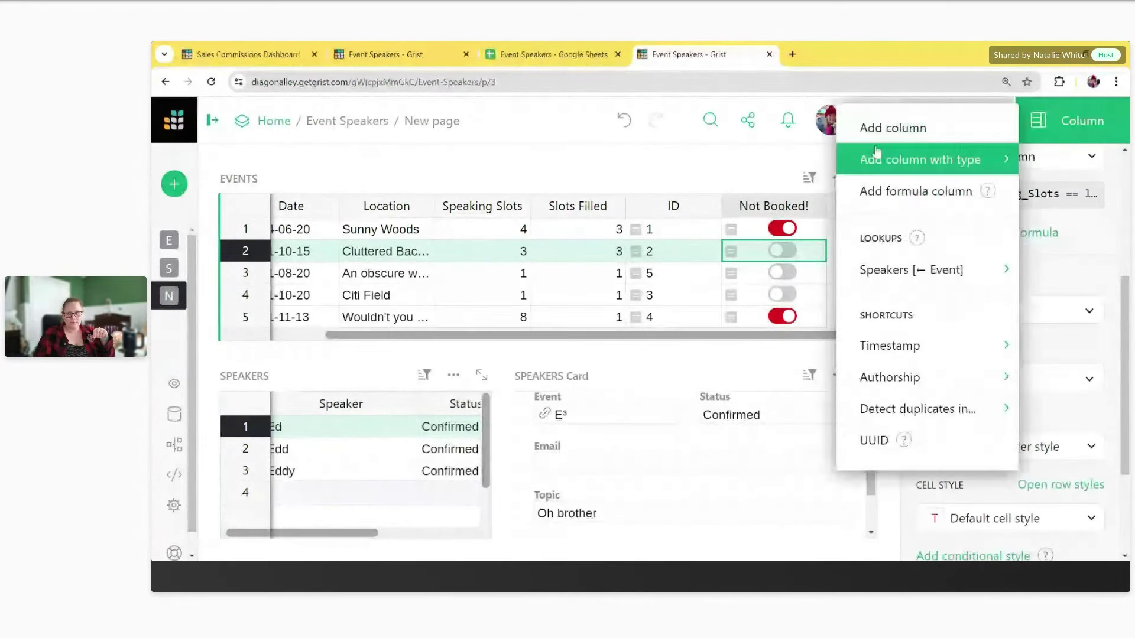
pyautogui.click(887, 126)
pyautogui.write('Formula')
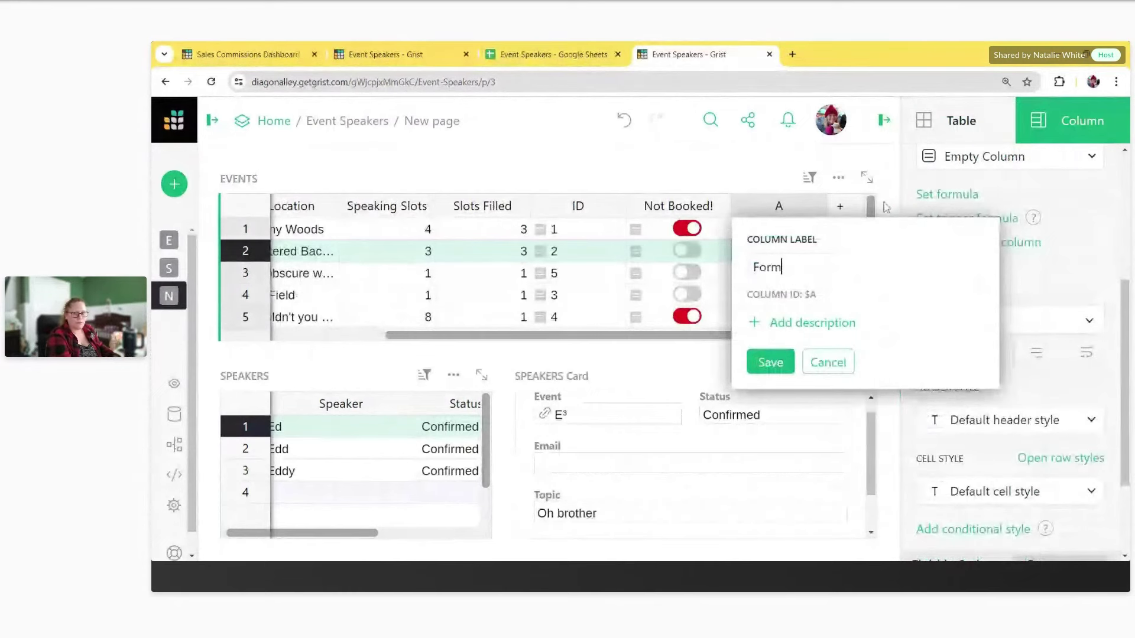
pyautogui.press('Return')
# Step: Start the Formula column's formula with Speakers.lookupRecords(Event=$id), checking the Event column in the Speakers table
pyautogui.press('=')
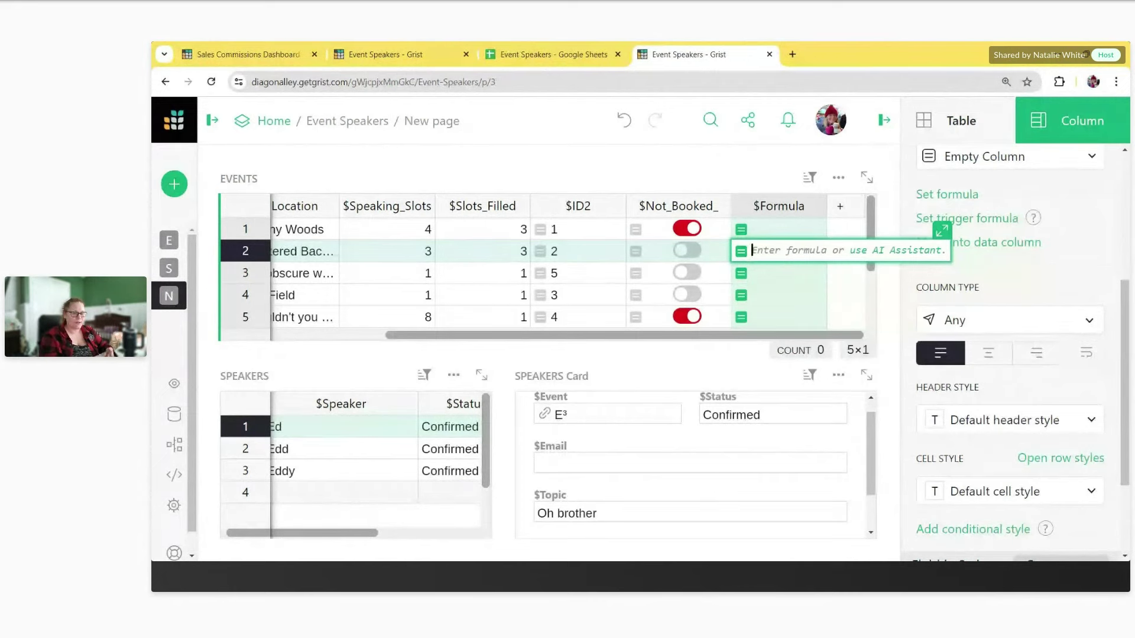
pyautogui.write('Sp')
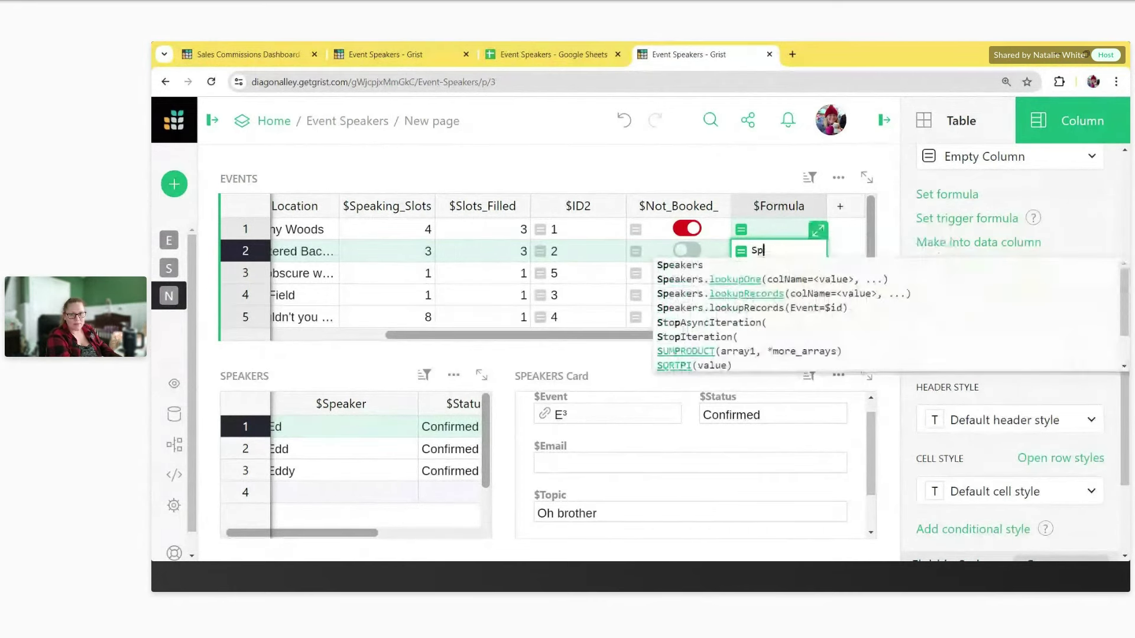
pyautogui.write('ea')
pyautogui.press('Down')
pyautogui.press('Down')
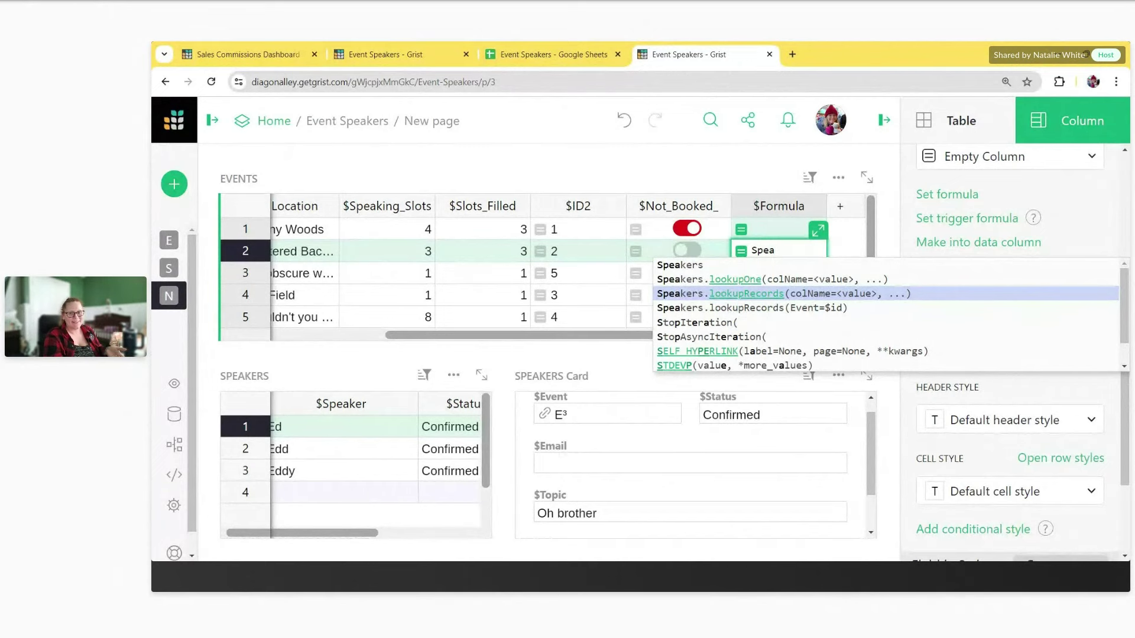
pyautogui.press('Tab')
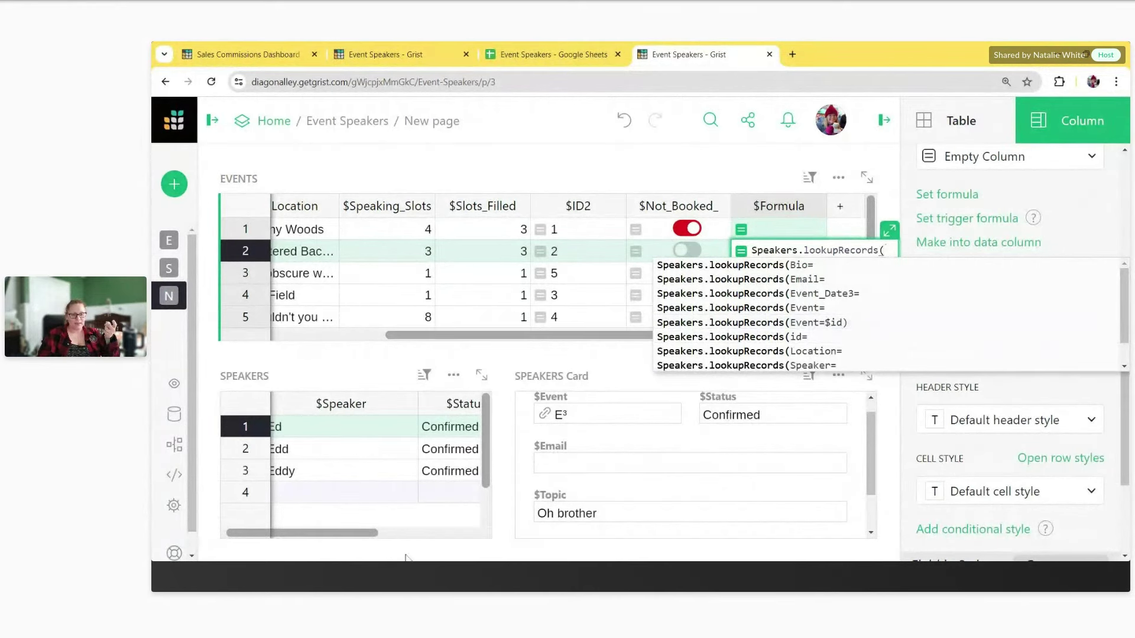
pyautogui.moveTo(374, 534); pyautogui.dragTo(468, 533)
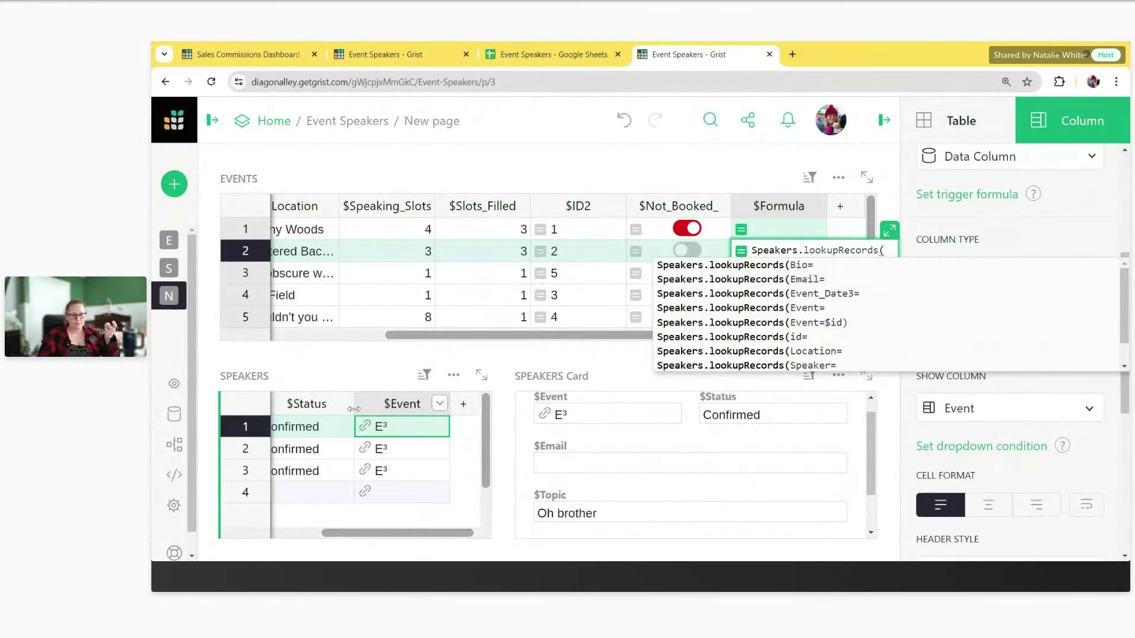
pyautogui.click(909, 323)
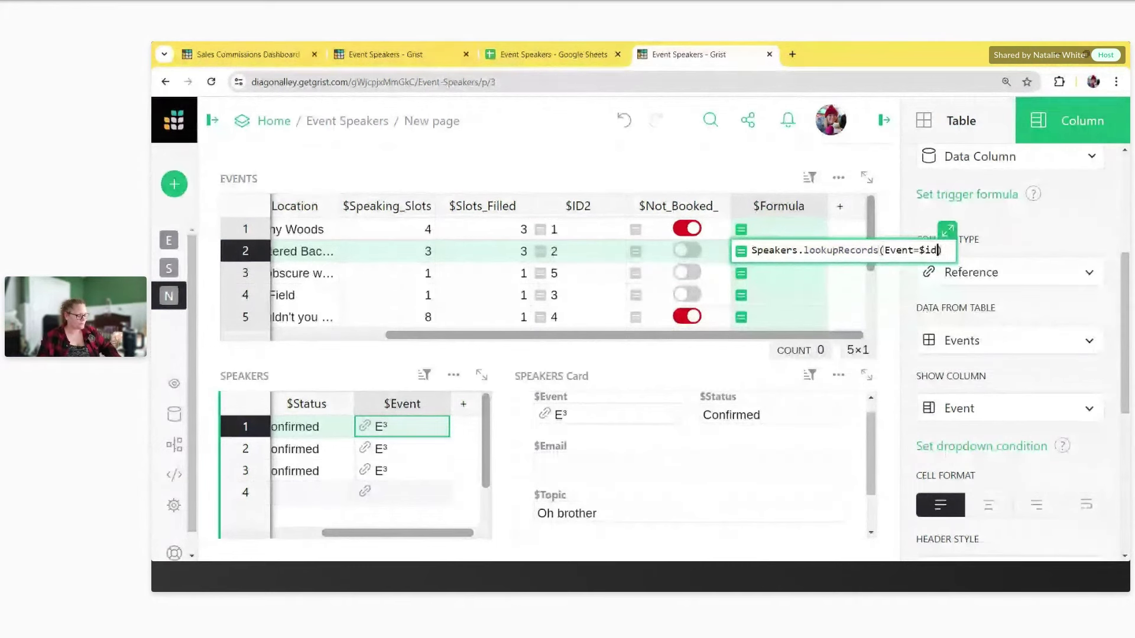
# Step: Add the condition Status="Confirmed" to the Formula column's lookupRecords call and save the formula
pyautogui.write(',')
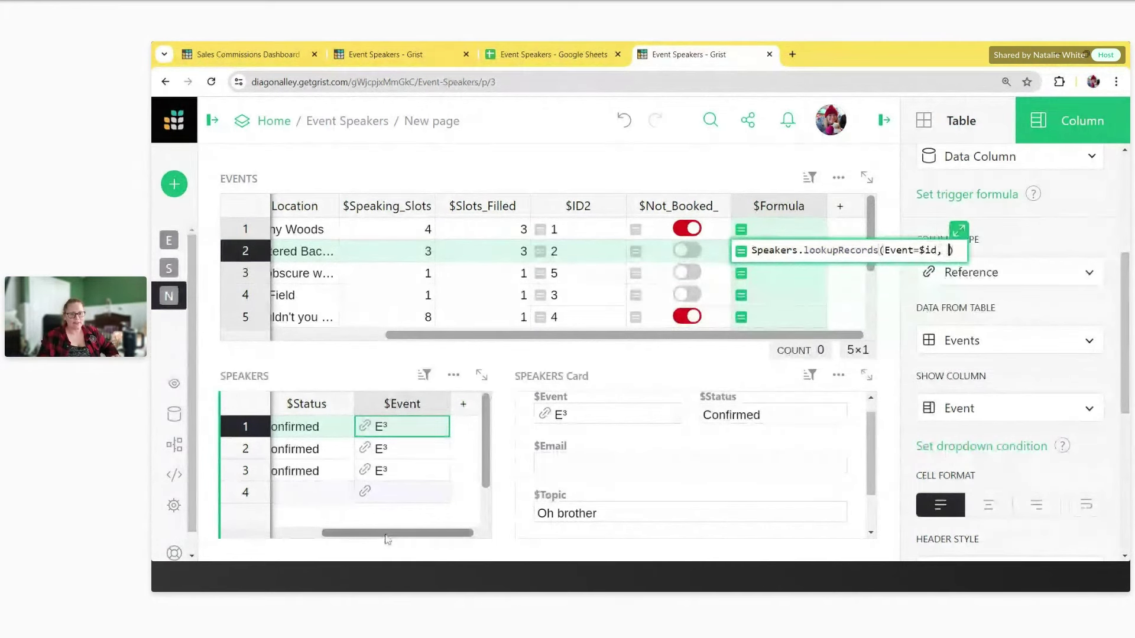
pyautogui.hscroll(-2, 367, 535)
pyautogui.hscroll(-2, 368, 539)
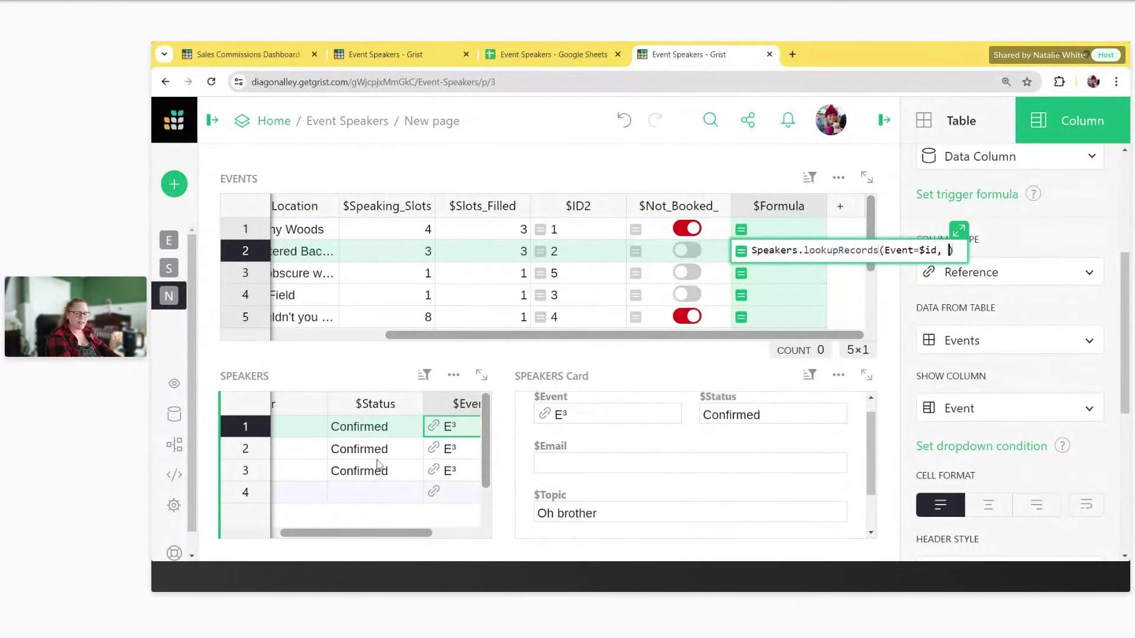
pyautogui.write('Status="')
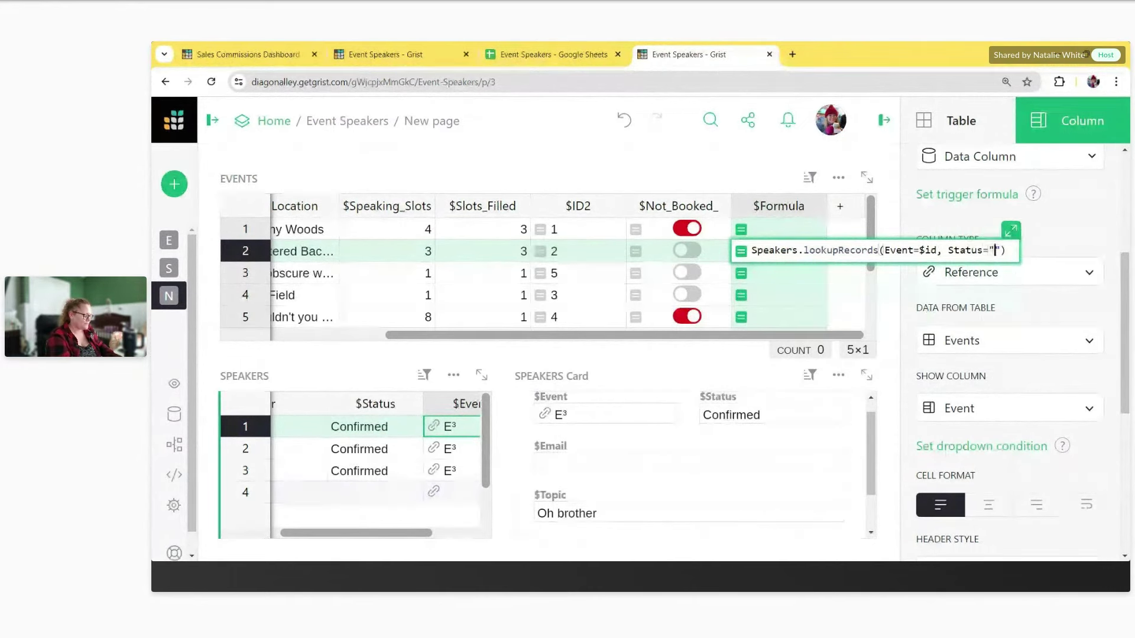
pyautogui.write('Confri')
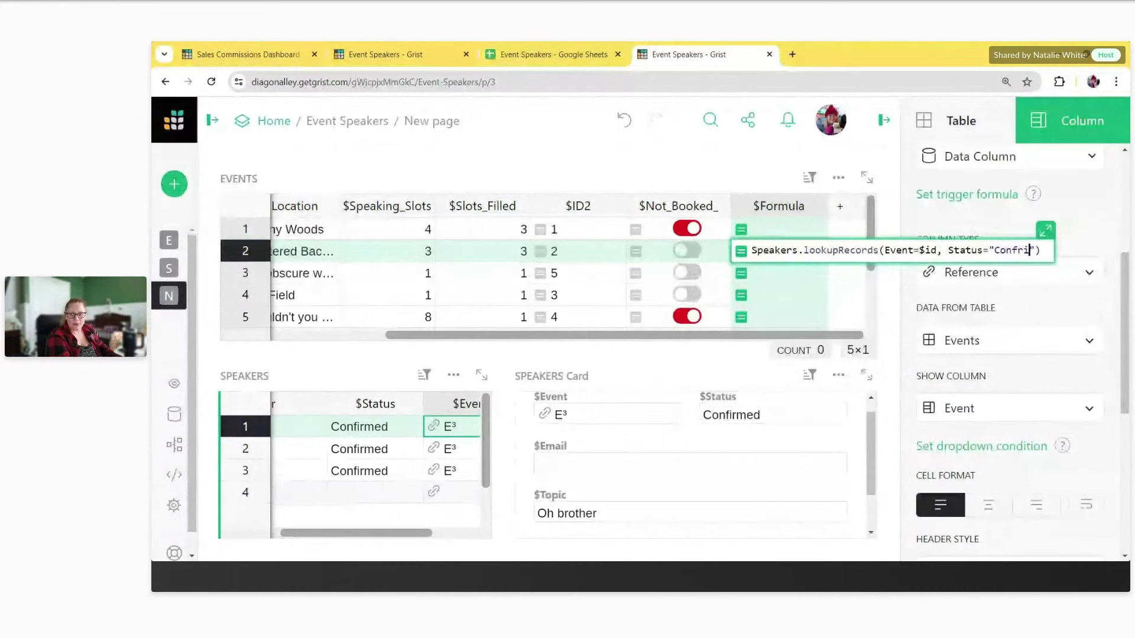
pyautogui.press('BackSpace')
pyautogui.press('BackSpace')
pyautogui.write('irmed"')
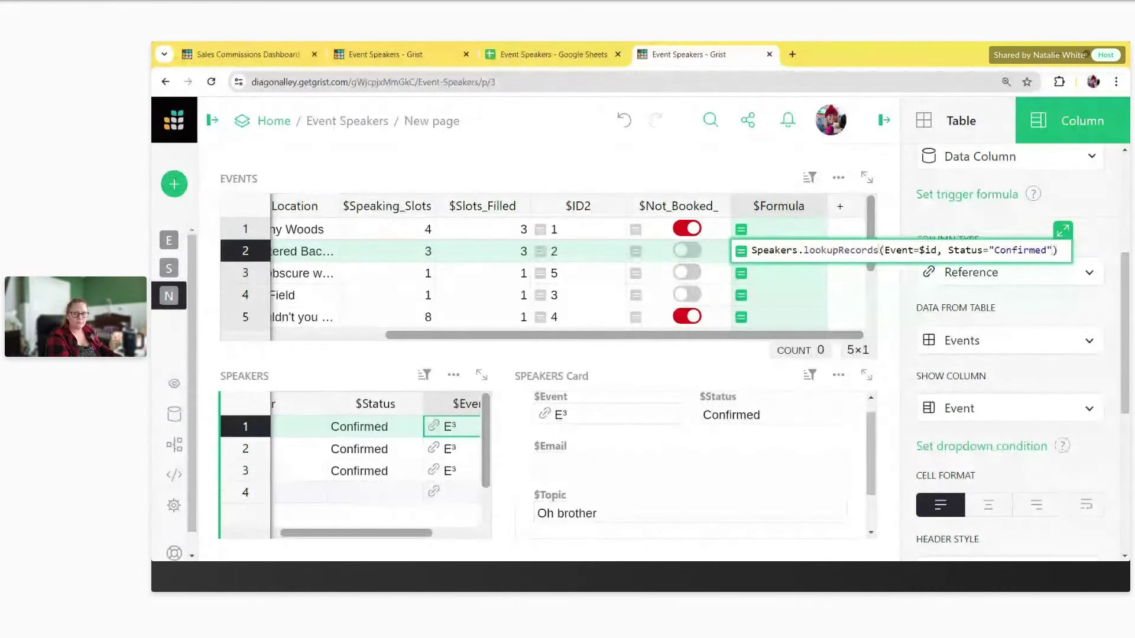
pyautogui.click(452, 448)
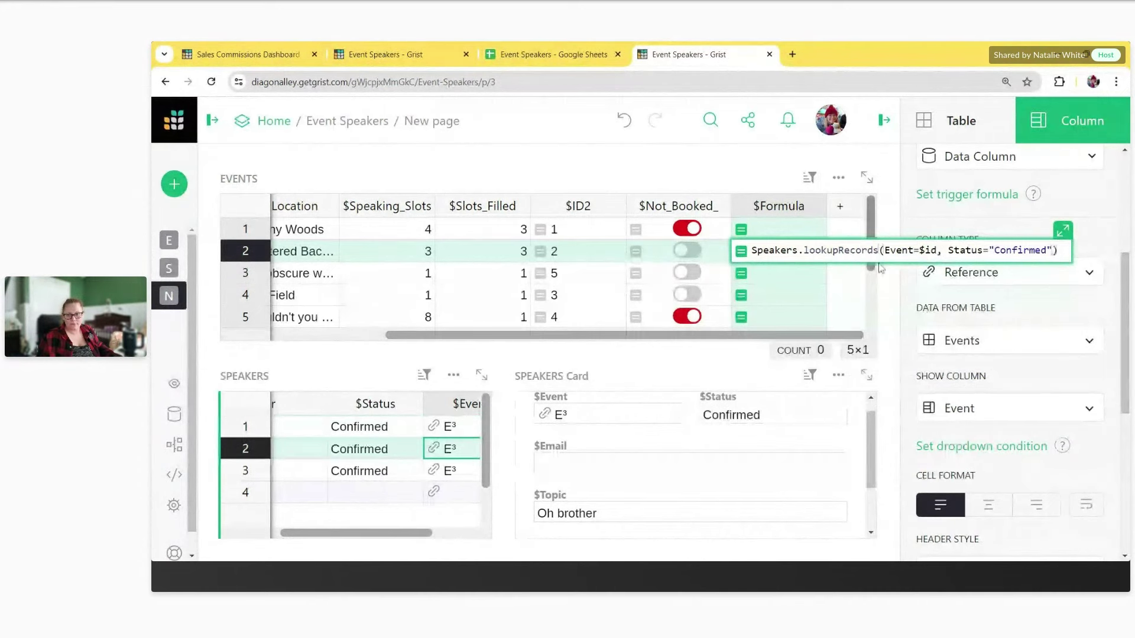
pyautogui.click(452, 470)
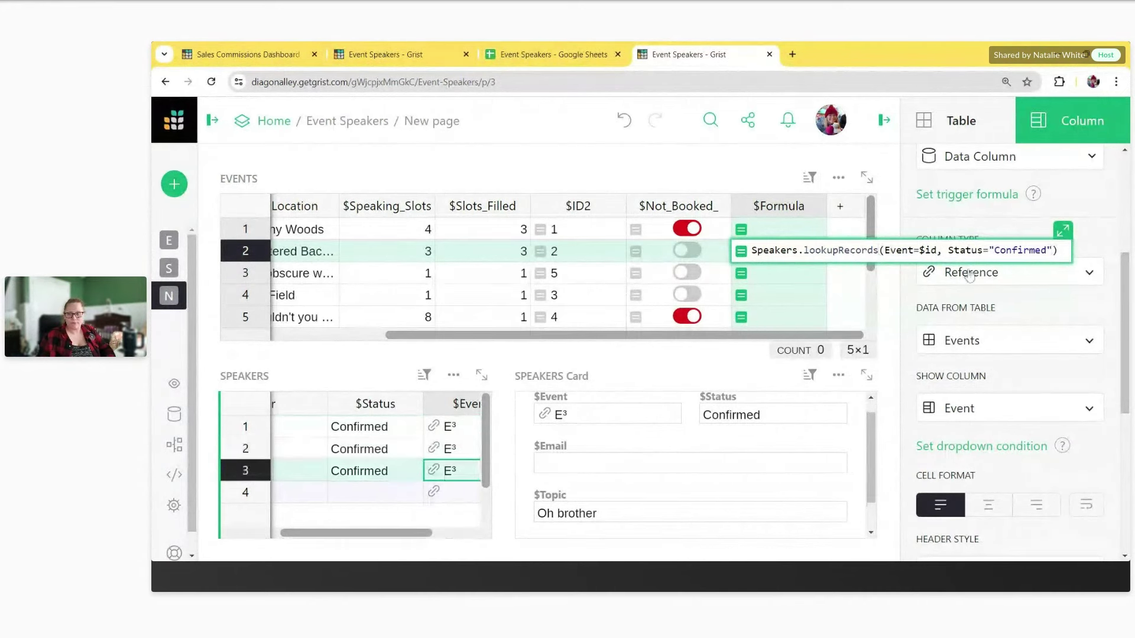
pyautogui.press('End')
pyautogui.click(452, 492)
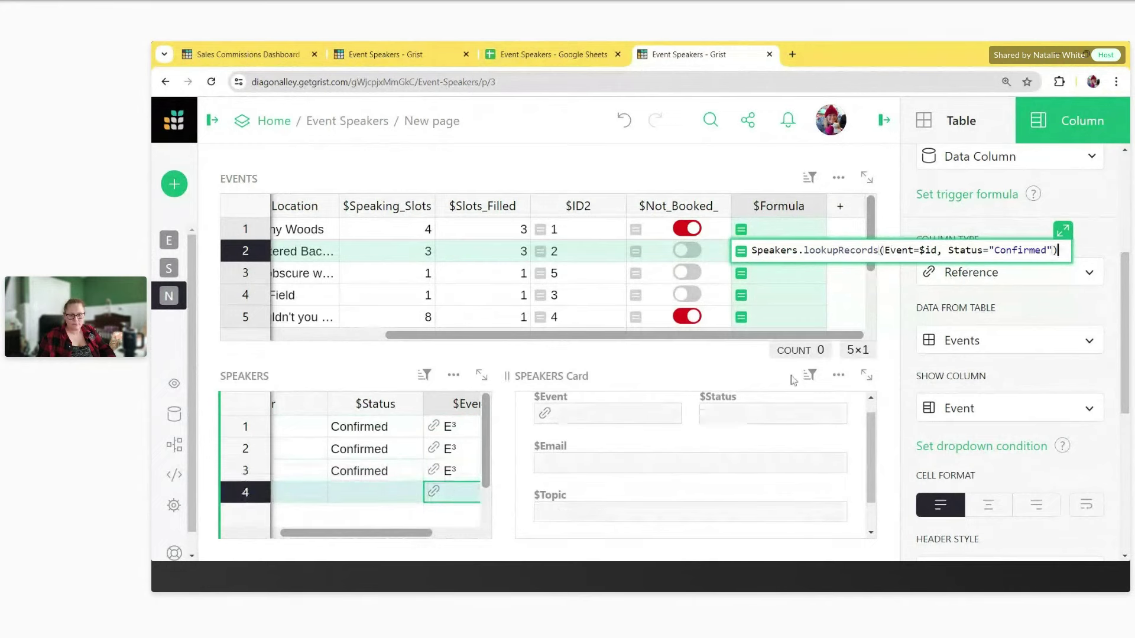
pyautogui.press('Return')
# Step: Wrap the Formula column's lookupRecords expression in len() to count each event's confirmed speakers
pyautogui.press('Return')
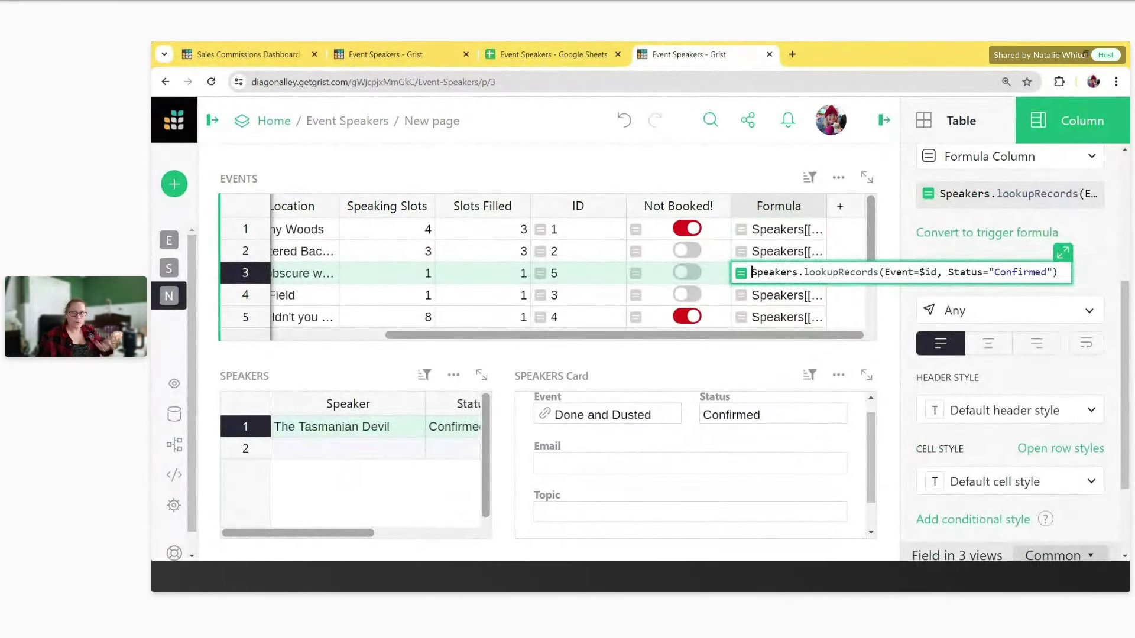
pyautogui.click(752, 272)
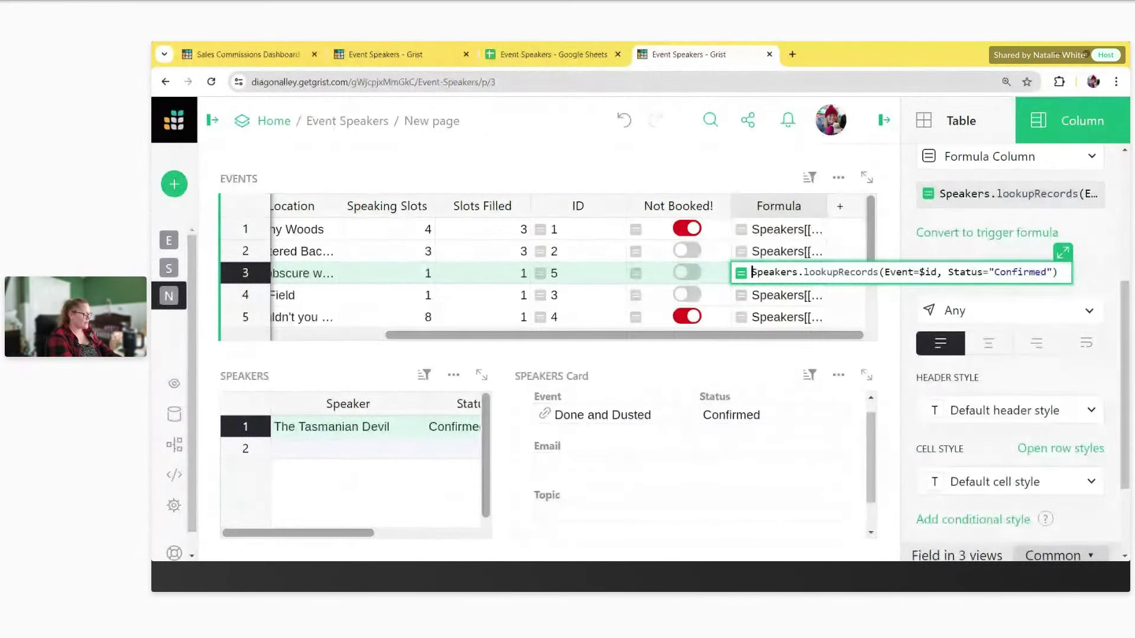
pyautogui.write('len(')
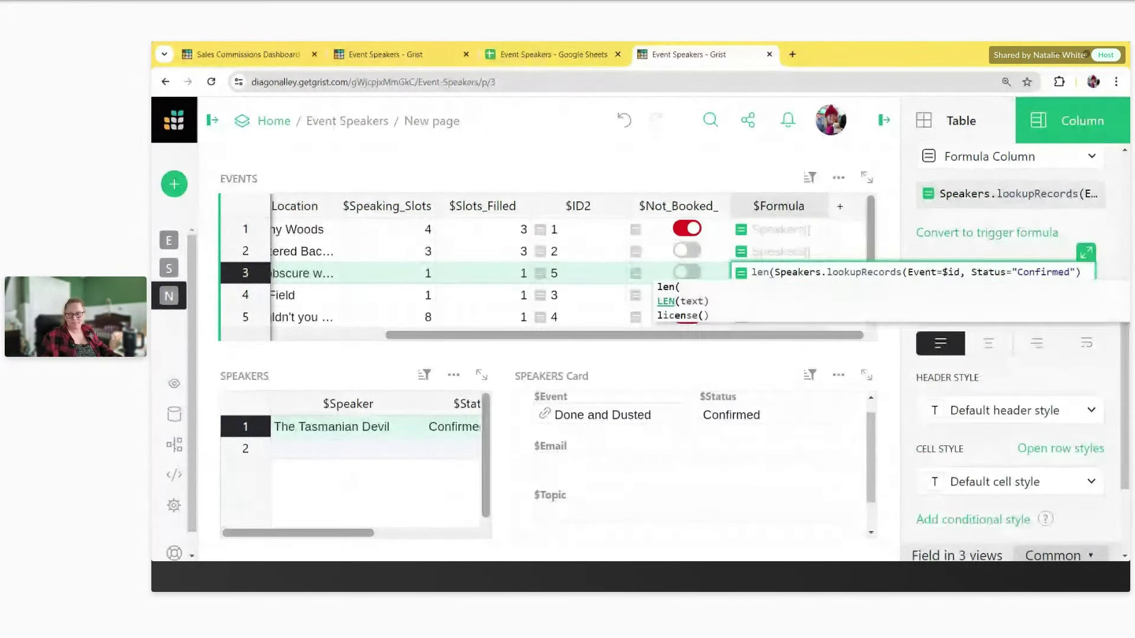
pyautogui.press('End')
pyautogui.write(')')
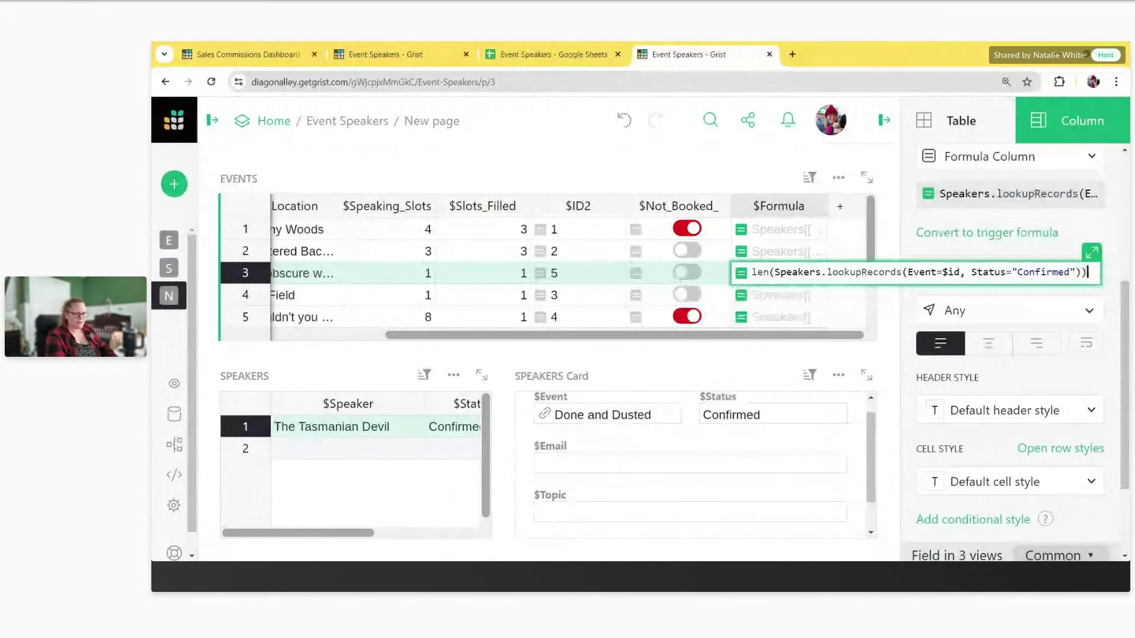
pyautogui.press('Return')
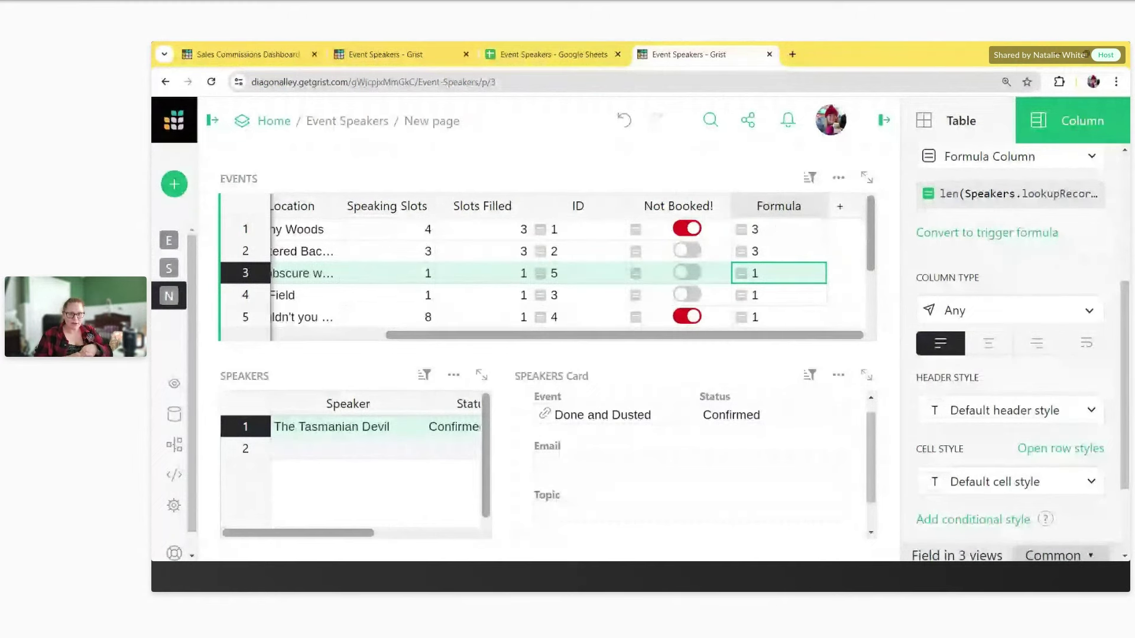
# Step: Put $Speaking_Slots == in front of the len() expression in the Formula column to compare slots with confirmed speakers
pyautogui.doubleClick(775, 229)
pyautogui.click(749, 229)
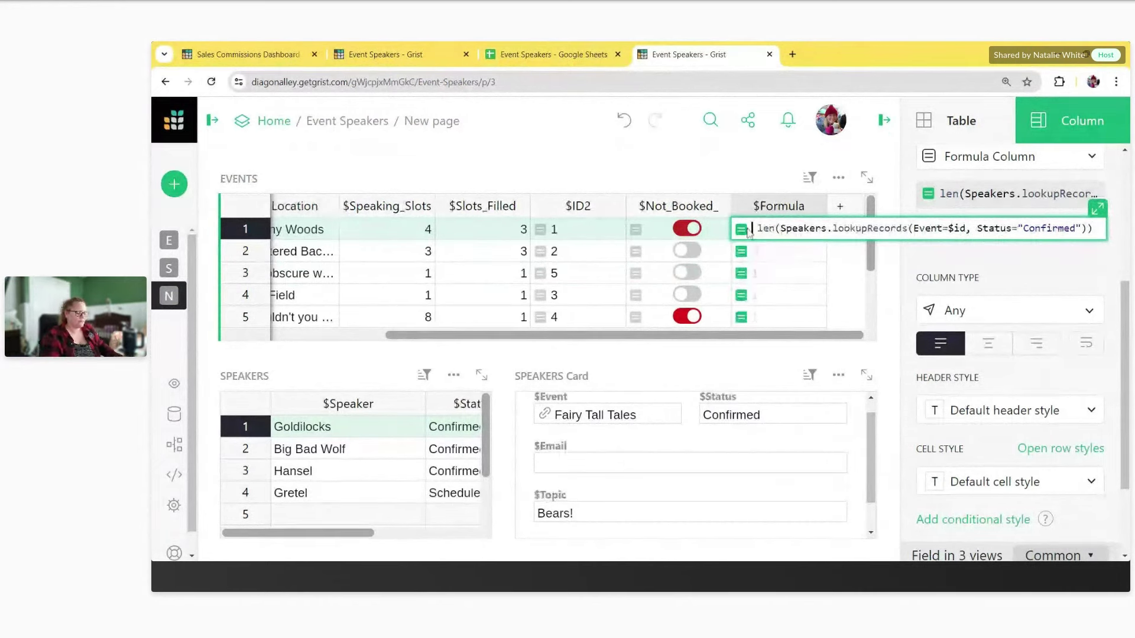
pyautogui.click(422, 263)
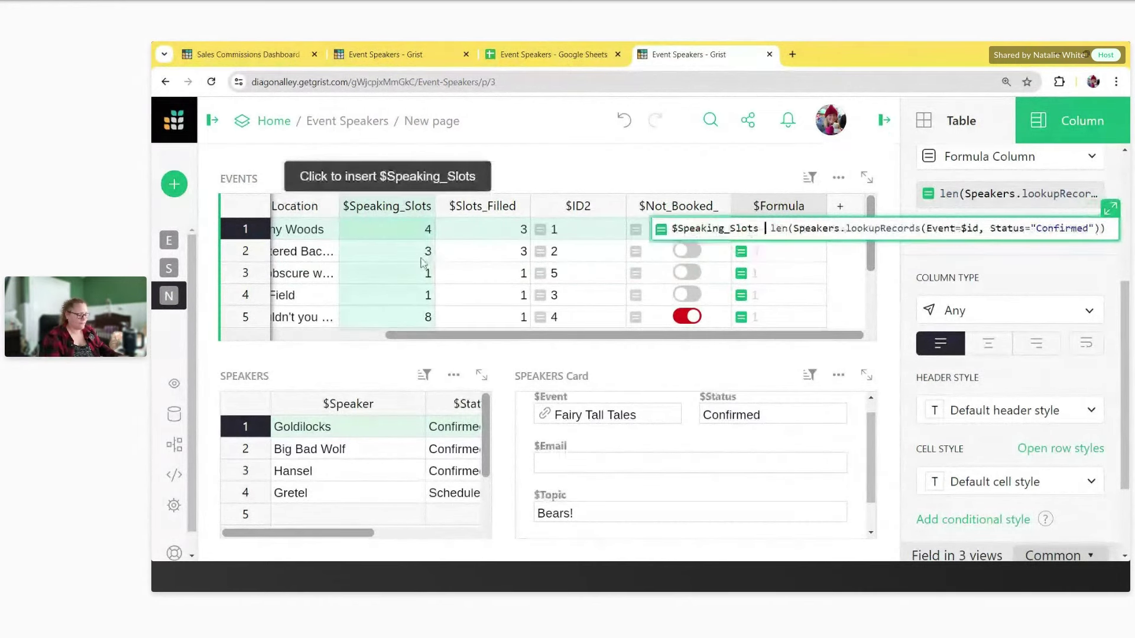
pyautogui.write('-=')
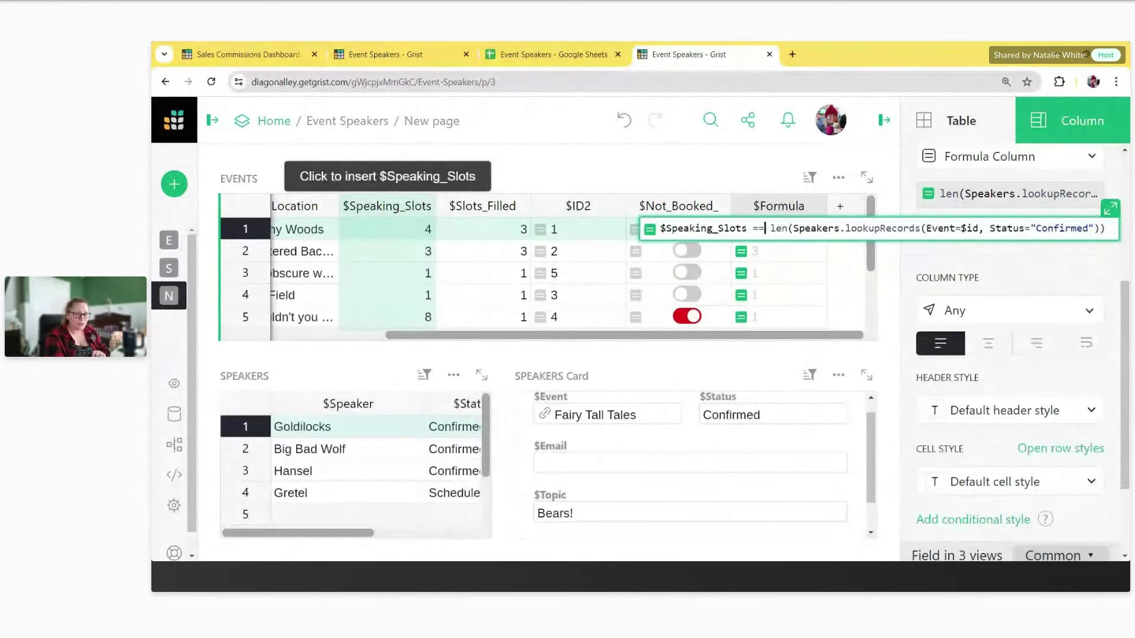
pyautogui.press('Escape')
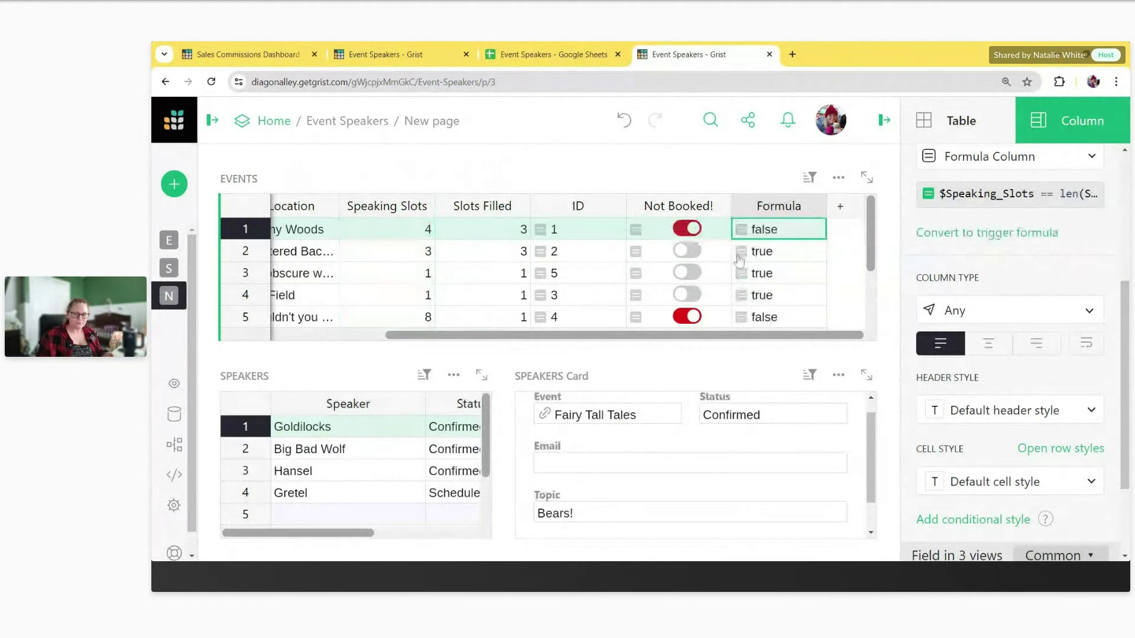
# Step: Set the Formula column's type to Toggle and its cell format to Switch
pyautogui.click(976, 312)
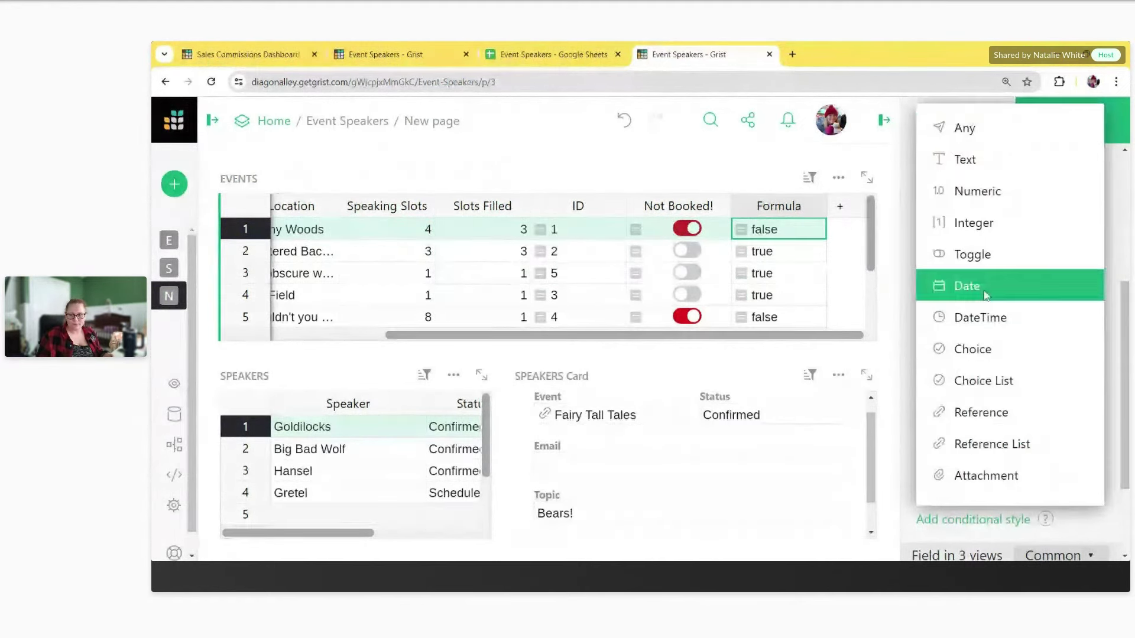
pyautogui.click(1005, 255)
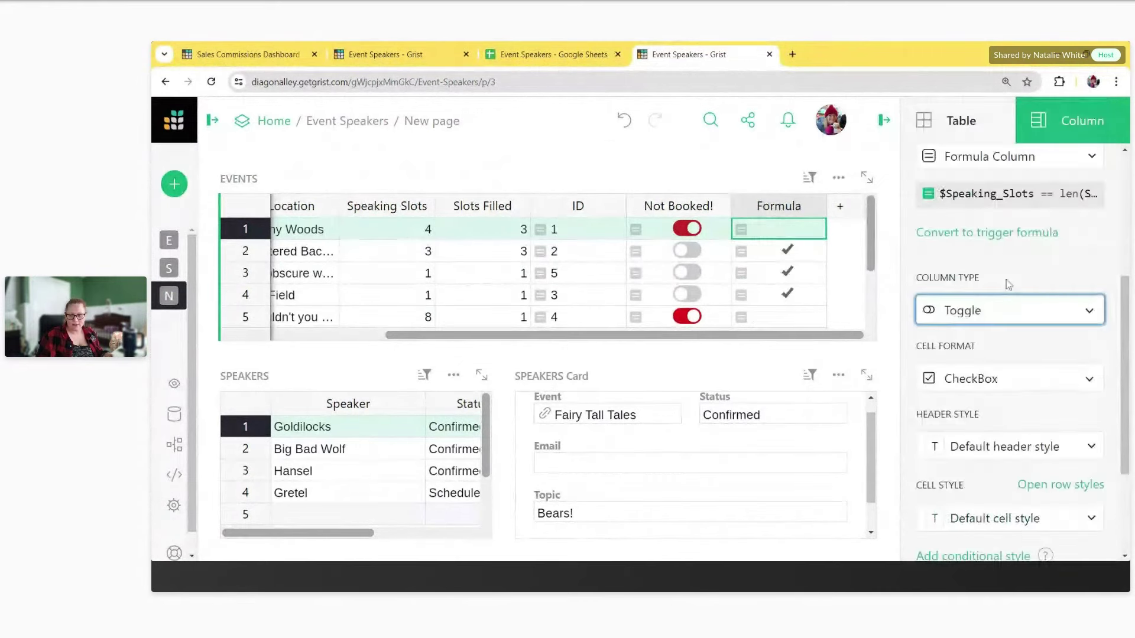
pyautogui.click(993, 378)
pyautogui.click(984, 478)
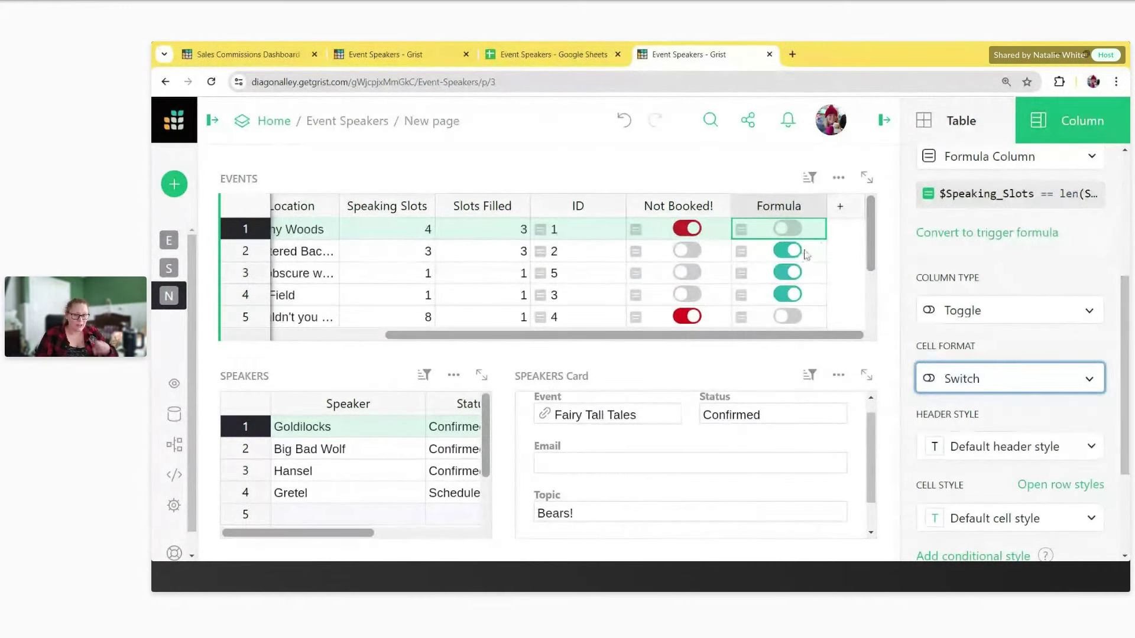
# Step: Negate the Formula column's comparison by putting not in front of $Speaking_Slots, and save the formula
pyautogui.doubleClick(818, 237)
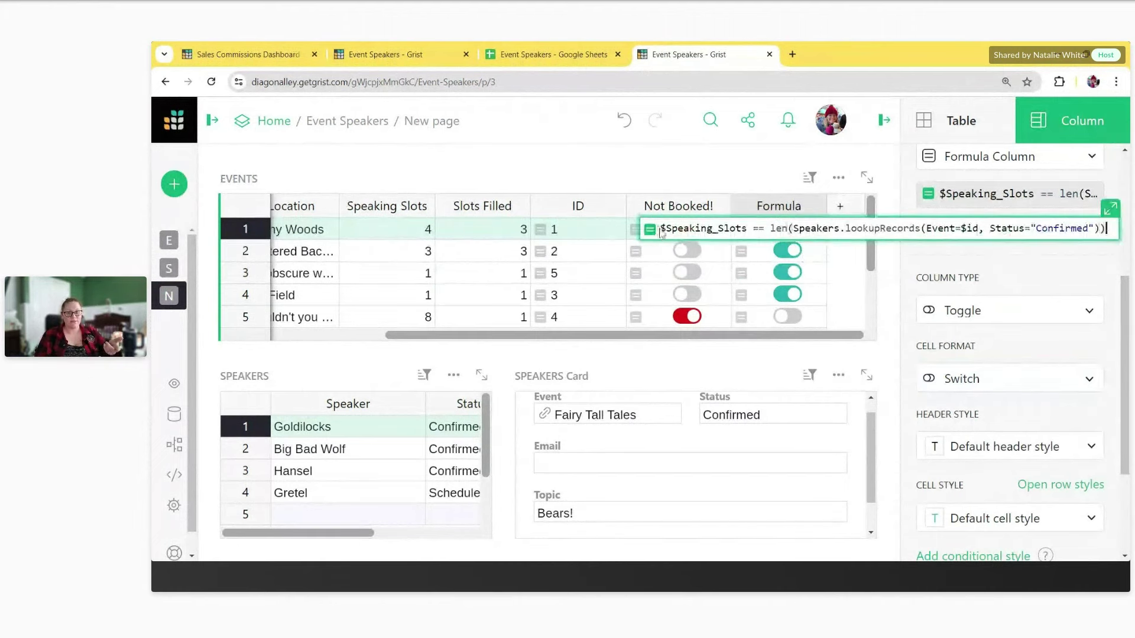
pyautogui.press('Home')
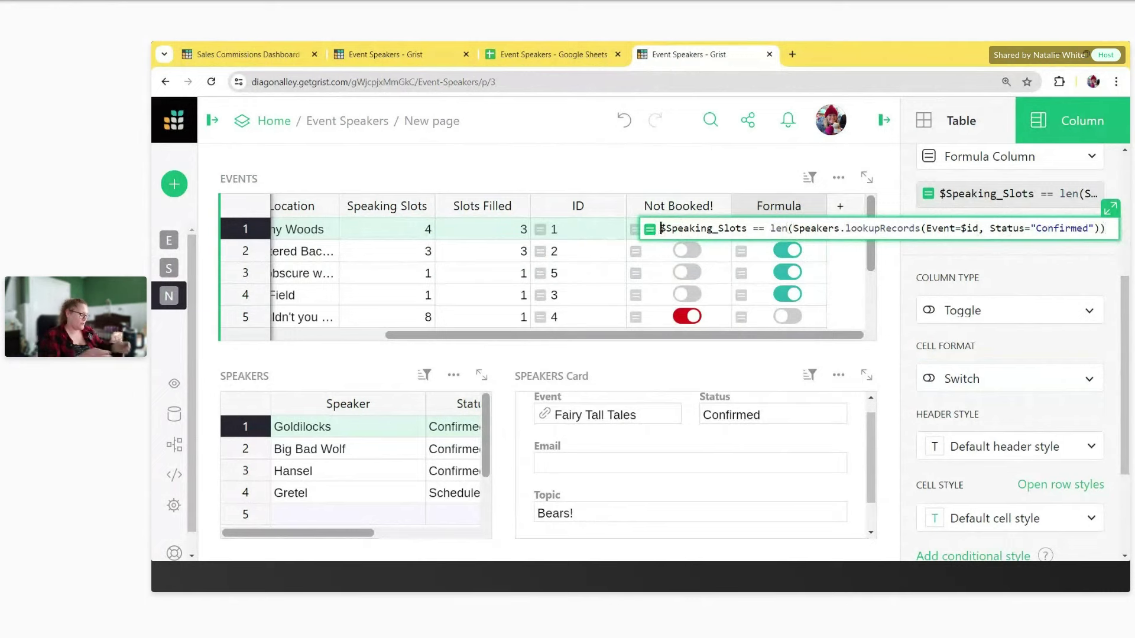
pyautogui.write('not')
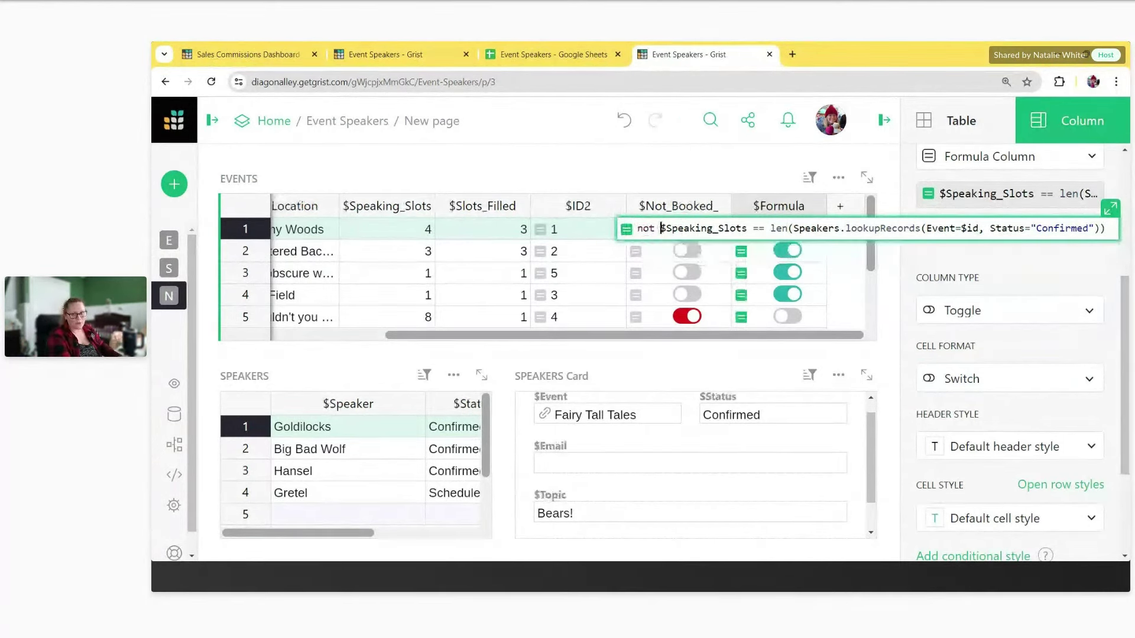
pyautogui.press('Return')
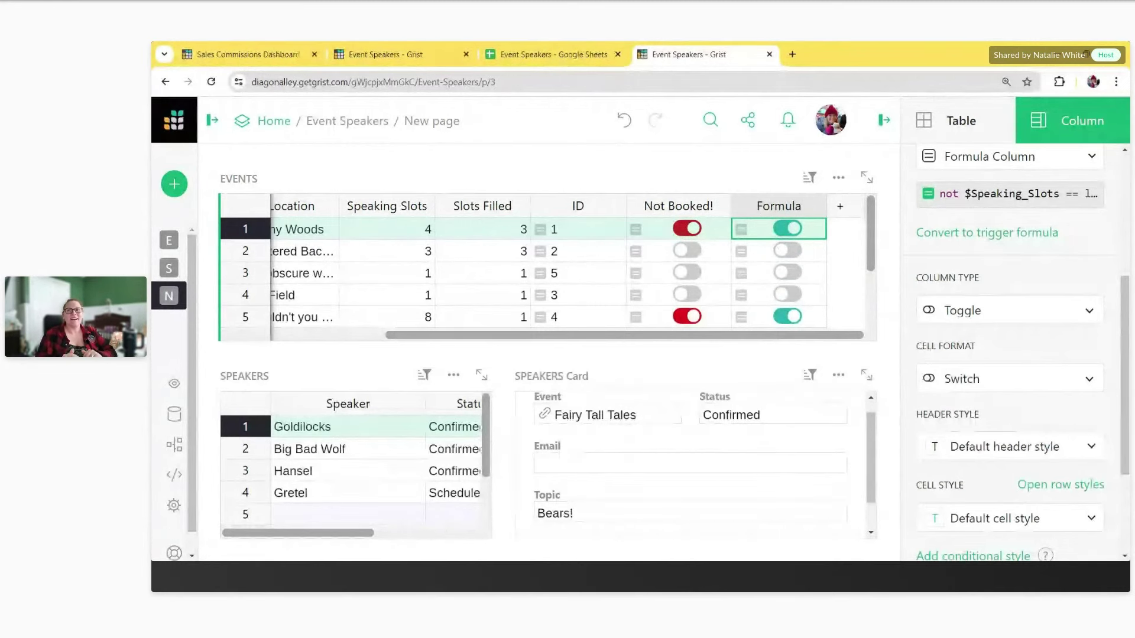
# Step: Review the full expression in the Formula column of the Events table without changing it
pyautogui.doubleClick(807, 295)
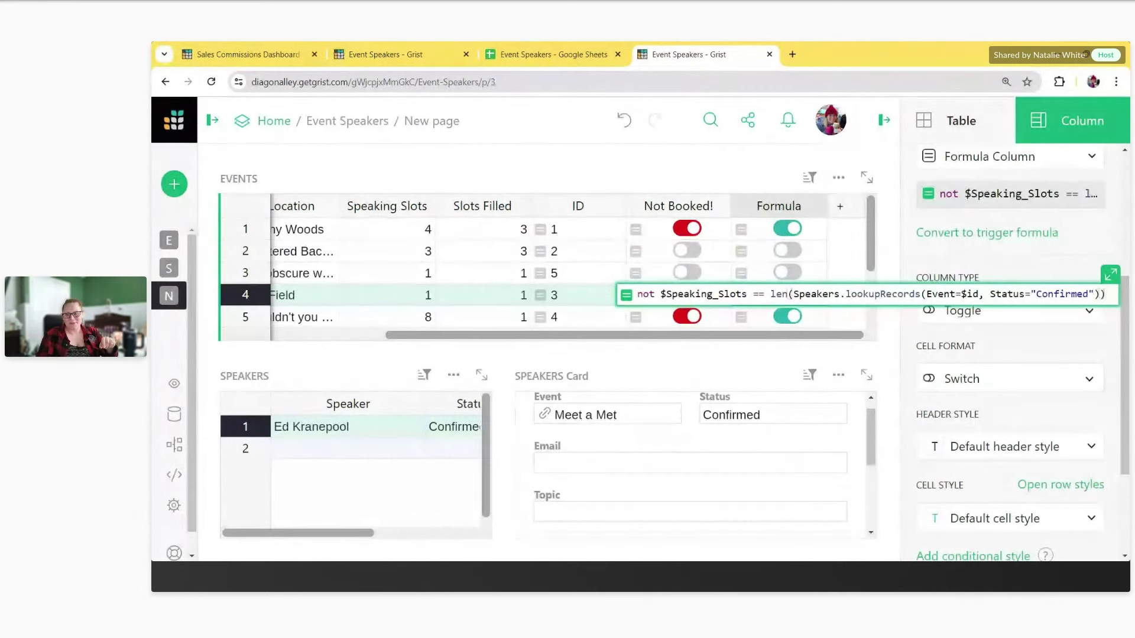
pyautogui.hotkey('ctrl', 'a')
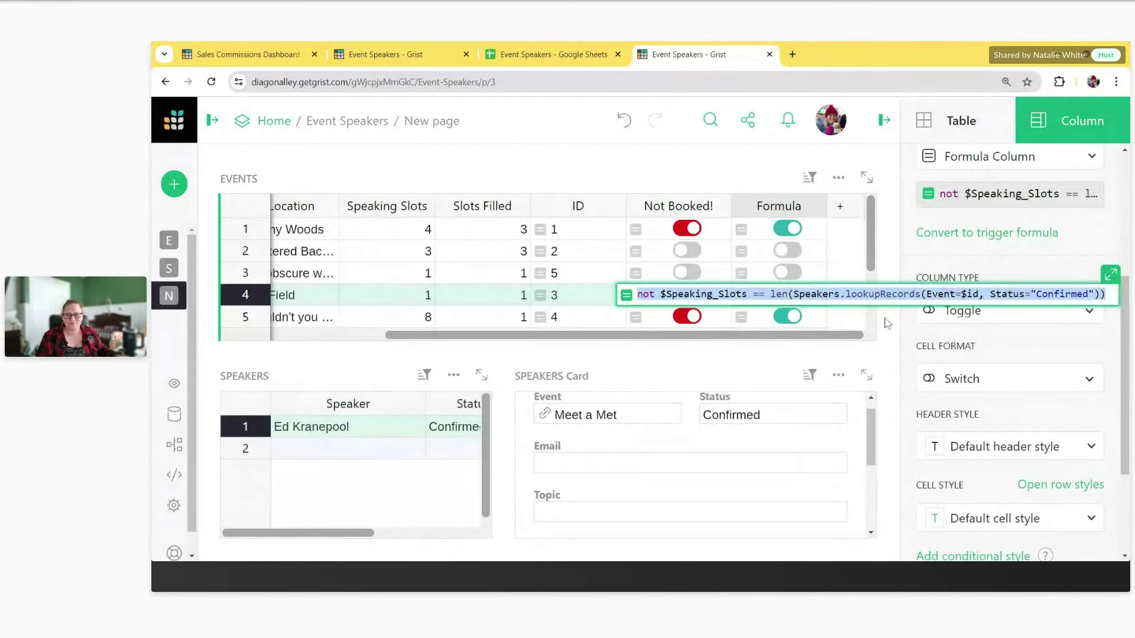
pyautogui.press('Escape')
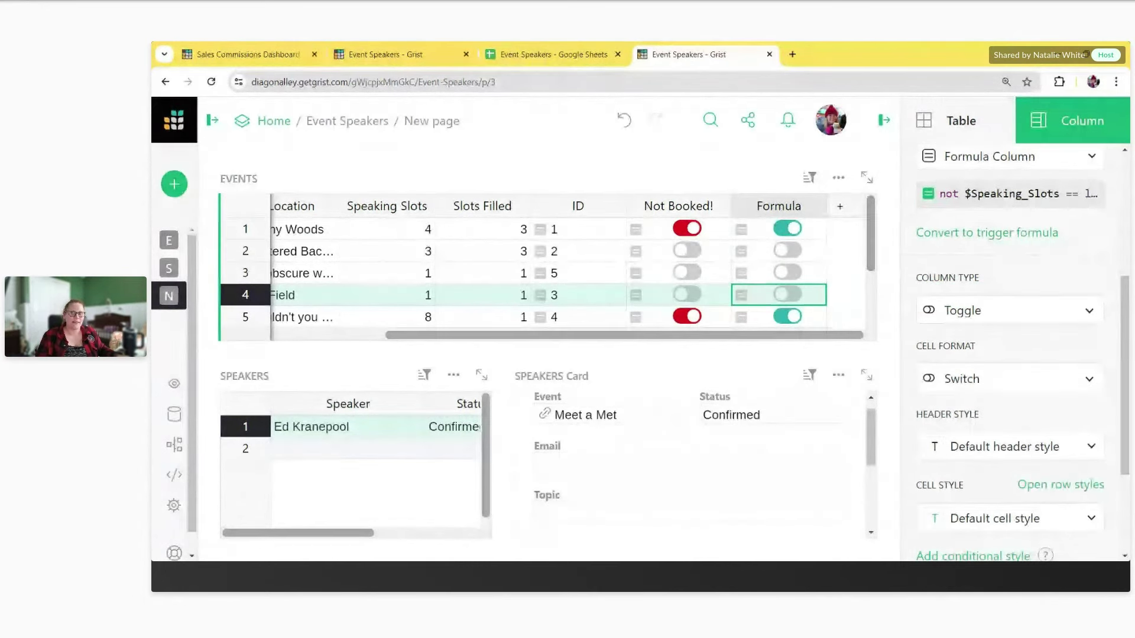
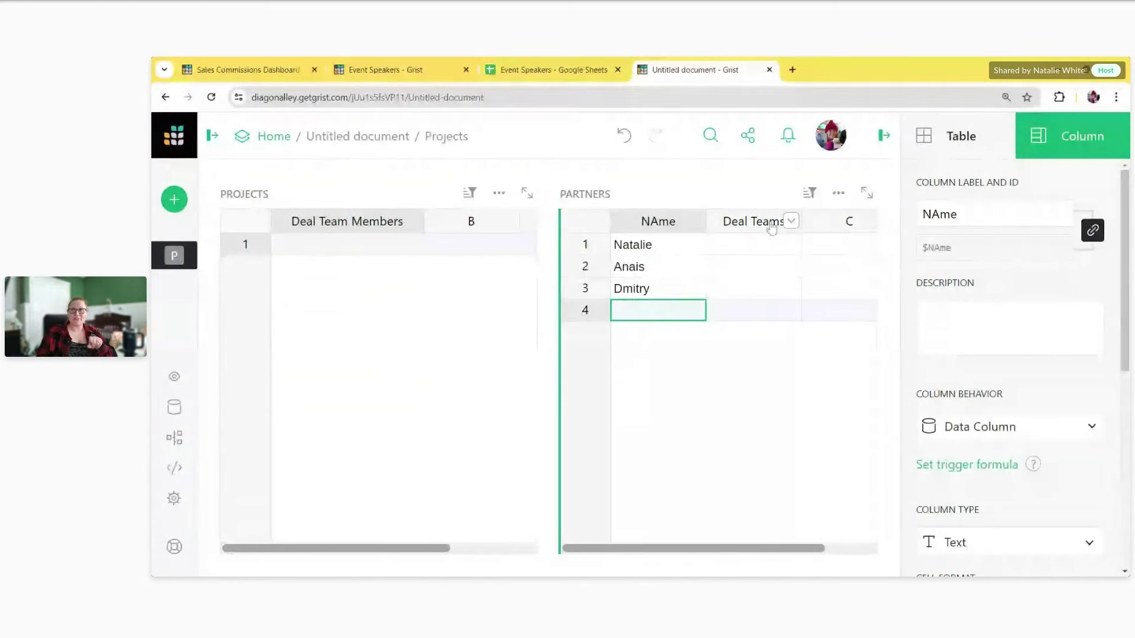
# Step: Set the type of the Deal Team Members column in the Projects table to Reference List
pyautogui.click(769, 244)
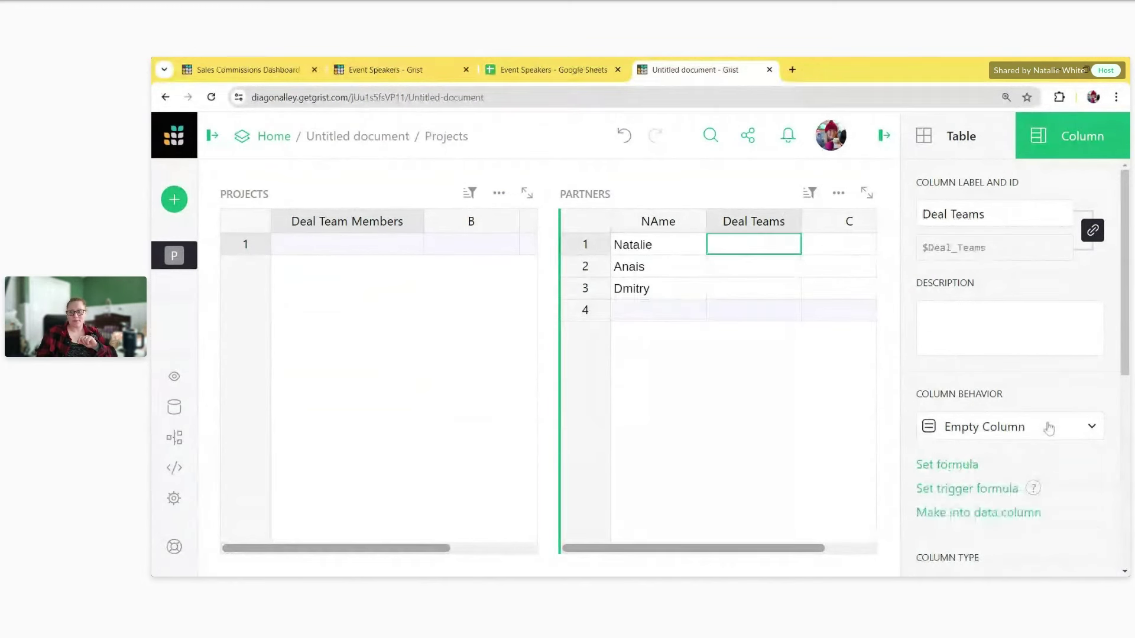
pyautogui.click(1010, 426)
pyautogui.press('Escape')
pyautogui.scroll(-3, 1031, 414)
pyautogui.click(1005, 508)
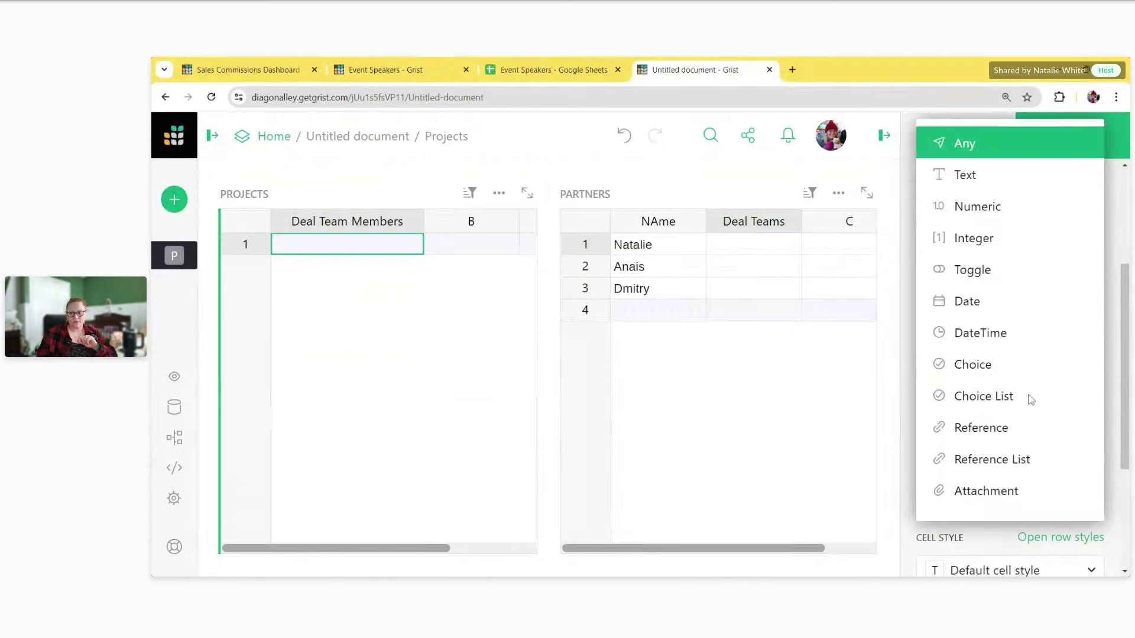
pyautogui.click(1015, 459)
pyautogui.scroll(-2, 1015, 453)
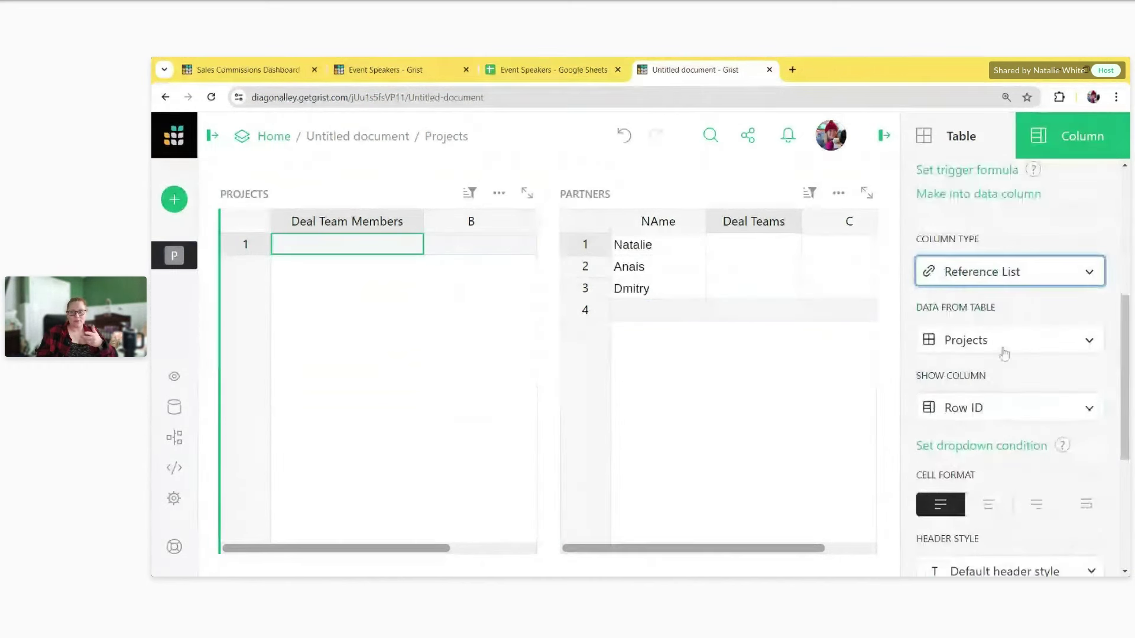
# Step: Link the Deal Team Members reference list to the Partners table and show its NAme column
pyautogui.click(1004, 347)
pyautogui.click(999, 379)
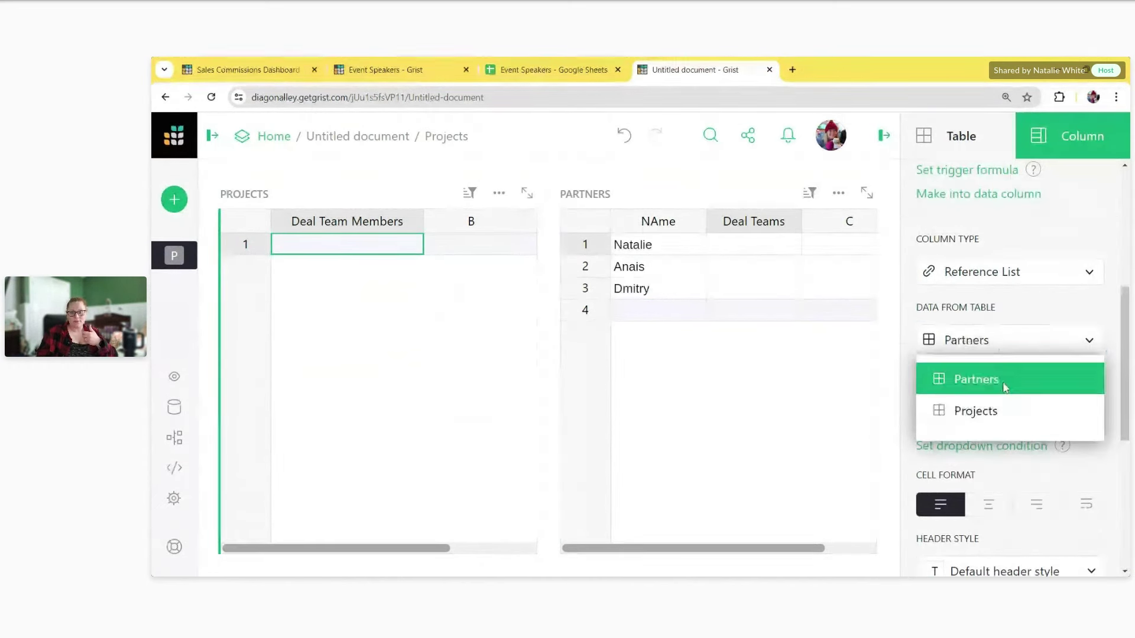
pyautogui.click(1005, 408)
pyautogui.click(990, 298)
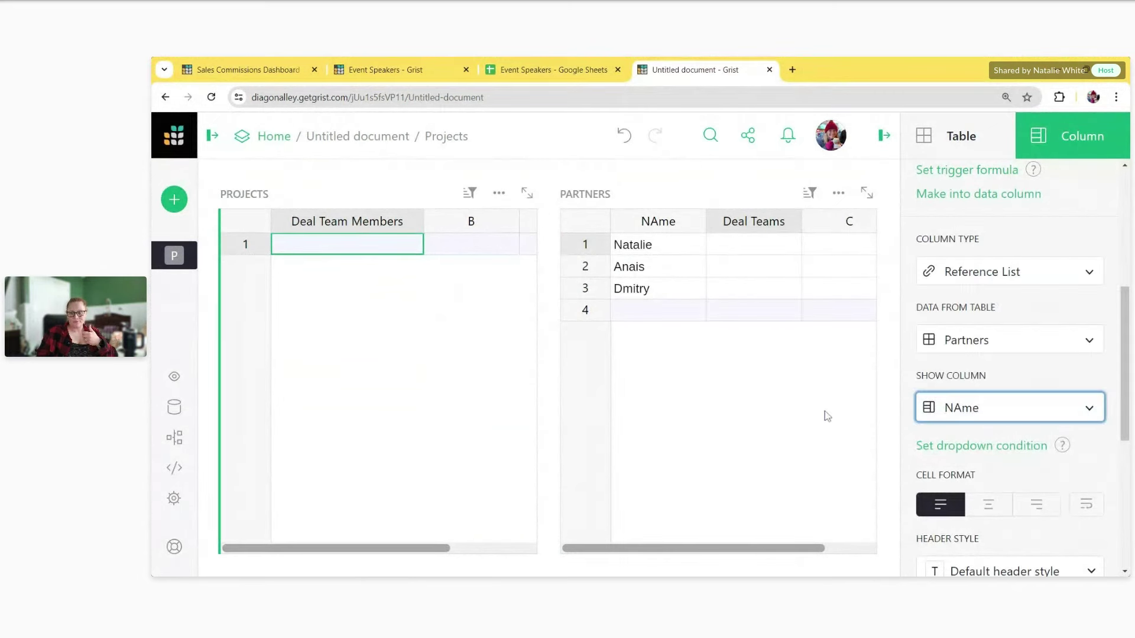
pyautogui.click(824, 414)
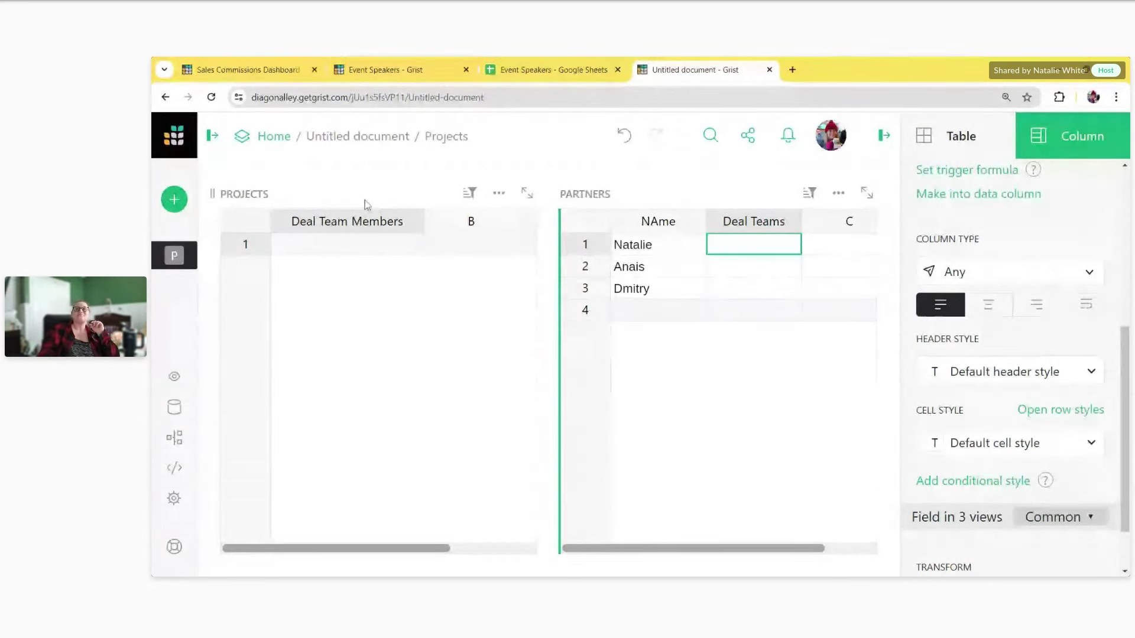
# Step: Assign the second and third partners as Deal Team Members in the first Projects row
pyautogui.click(367, 244)
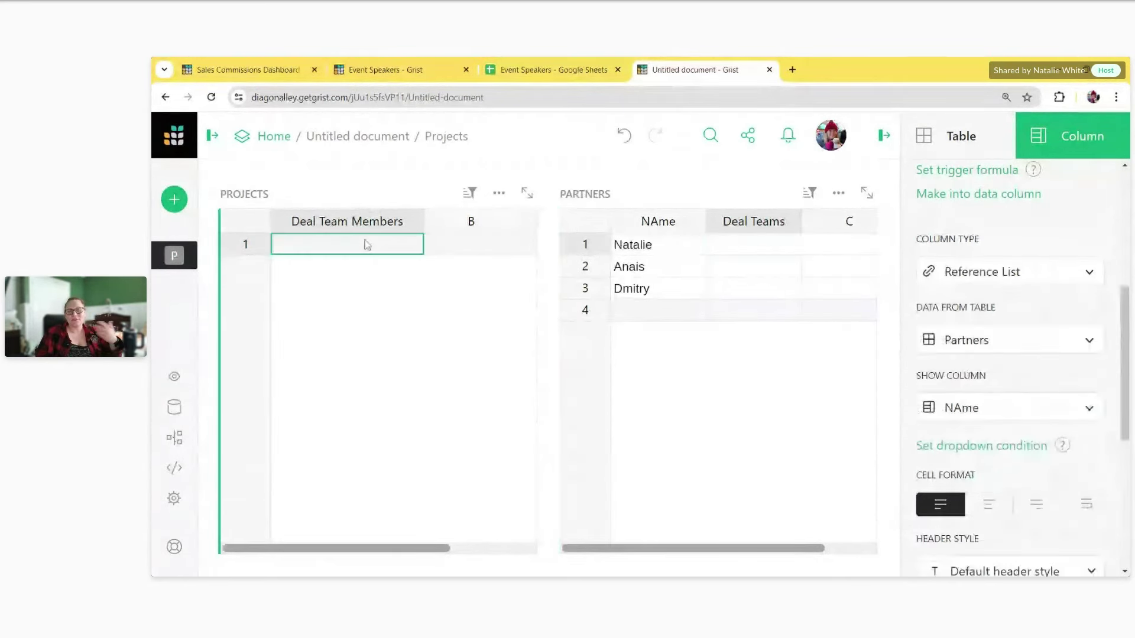
pyautogui.press('Return')
pyautogui.write('Anais')
pyautogui.click(374, 279)
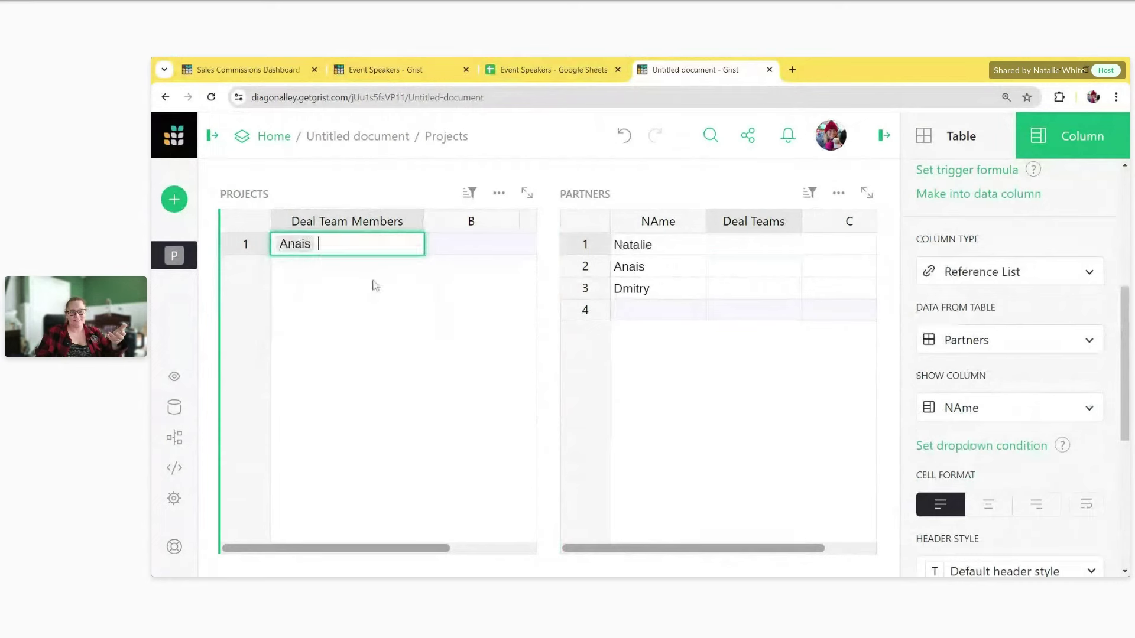
pyautogui.click(400, 306)
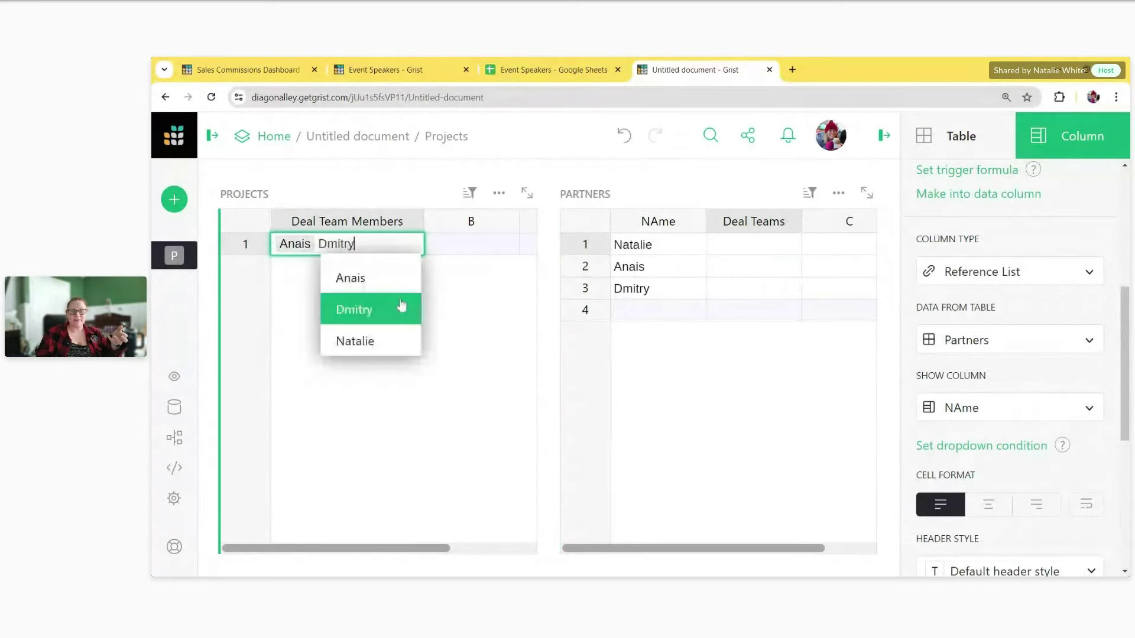
pyautogui.press('Return')
# Step: Assign the third and first partners, in that order, as Deal Team Members of project 2
pyautogui.click(340, 267)
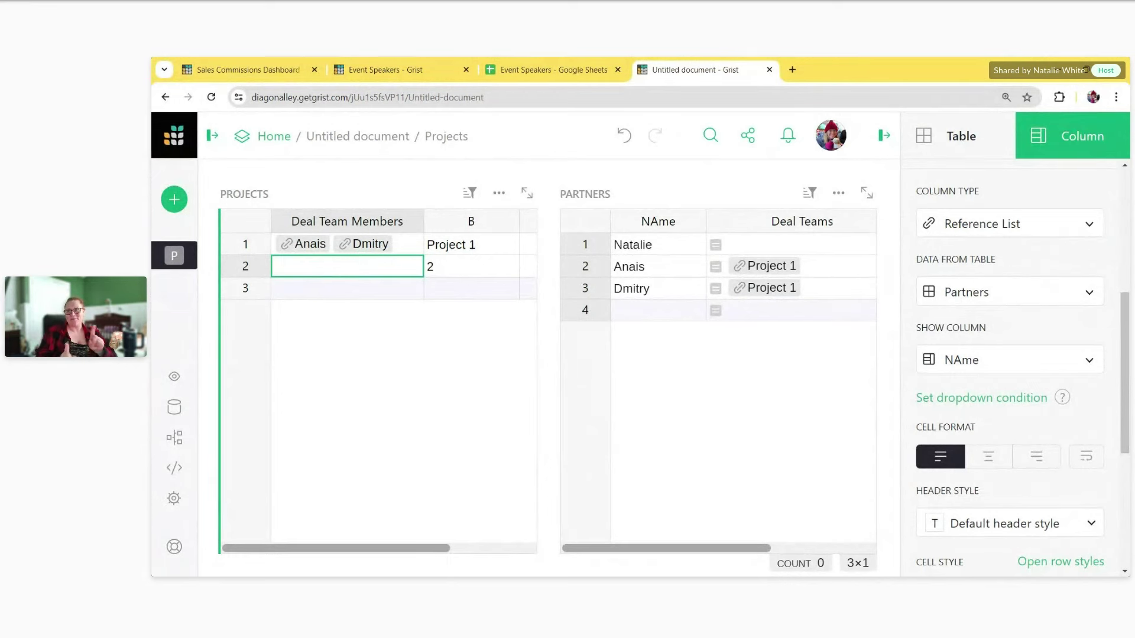
pyautogui.doubleClick(351, 265)
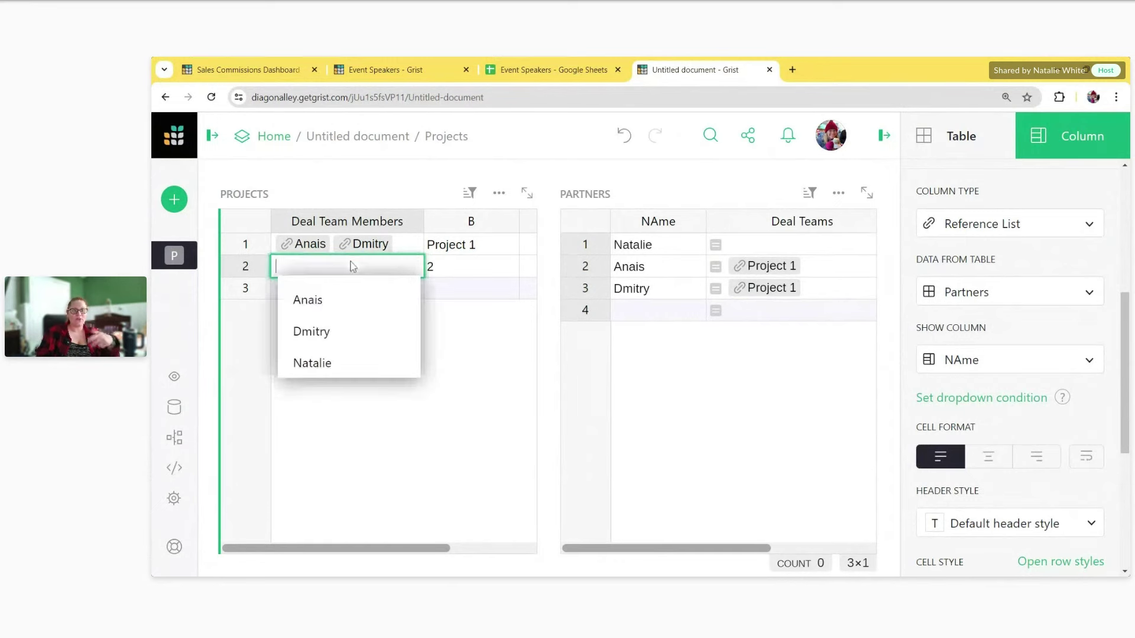
pyautogui.click(356, 326)
pyautogui.click(382, 359)
pyautogui.press('Return')
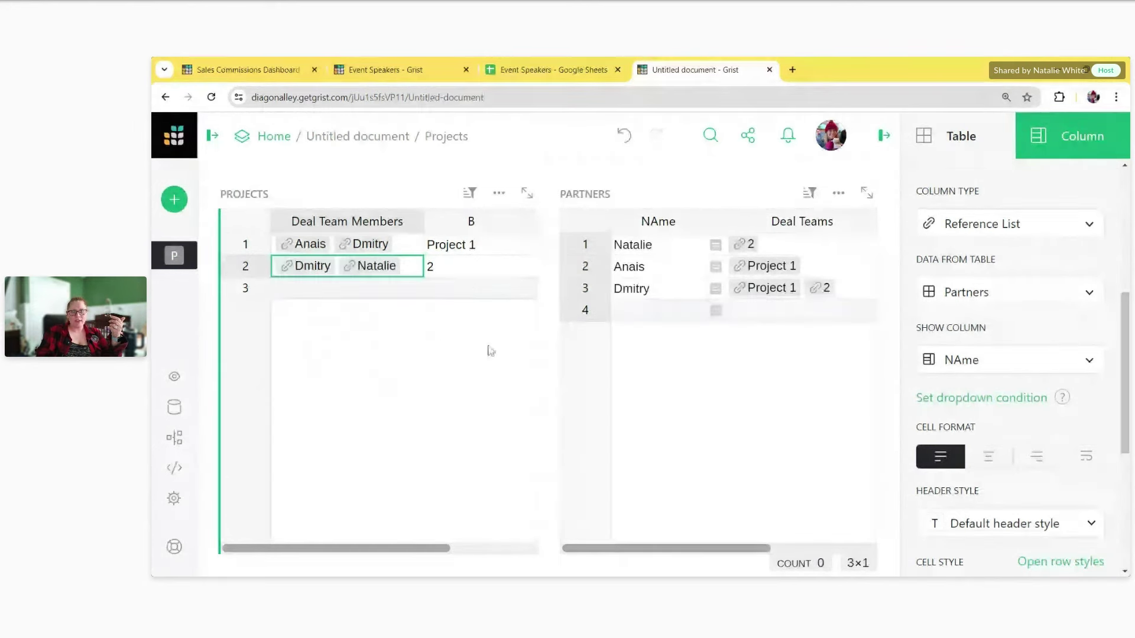
# Step: Examine the lookup formula behind the Deal Teams column in the Partners table
pyautogui.click(809, 253)
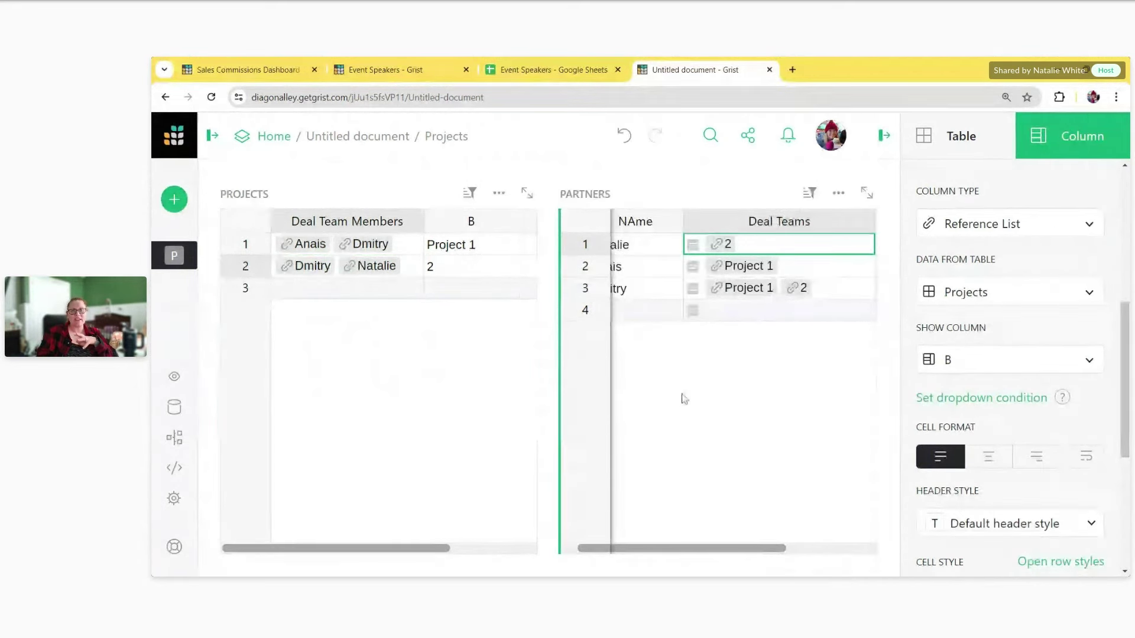
pyautogui.hscroll(-1, 737, 548)
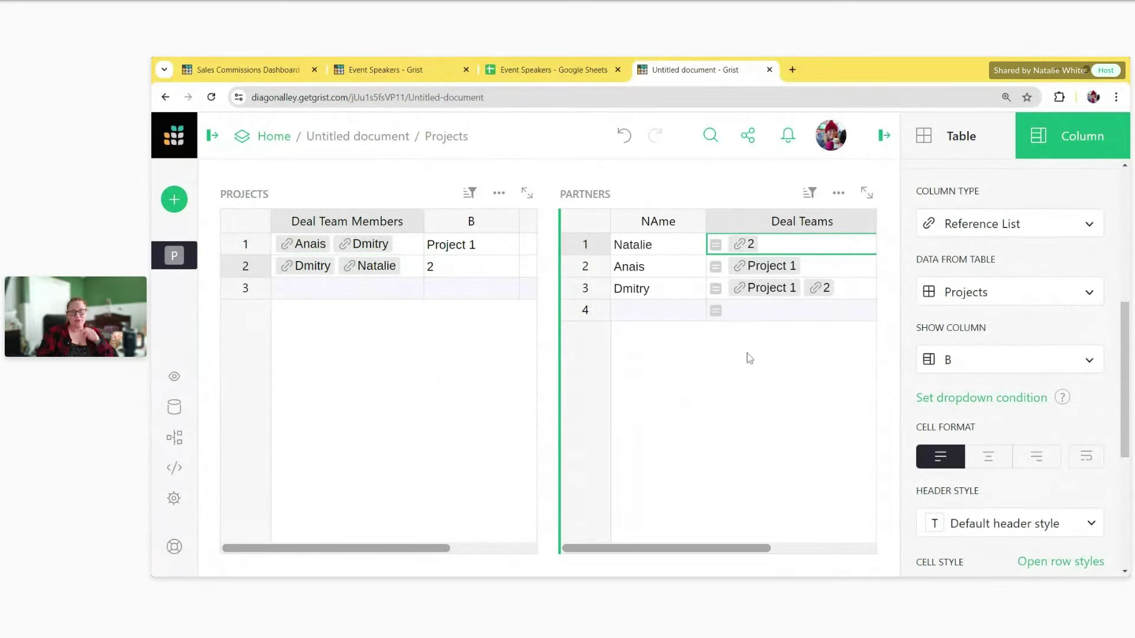
pyautogui.doubleClick(752, 318)
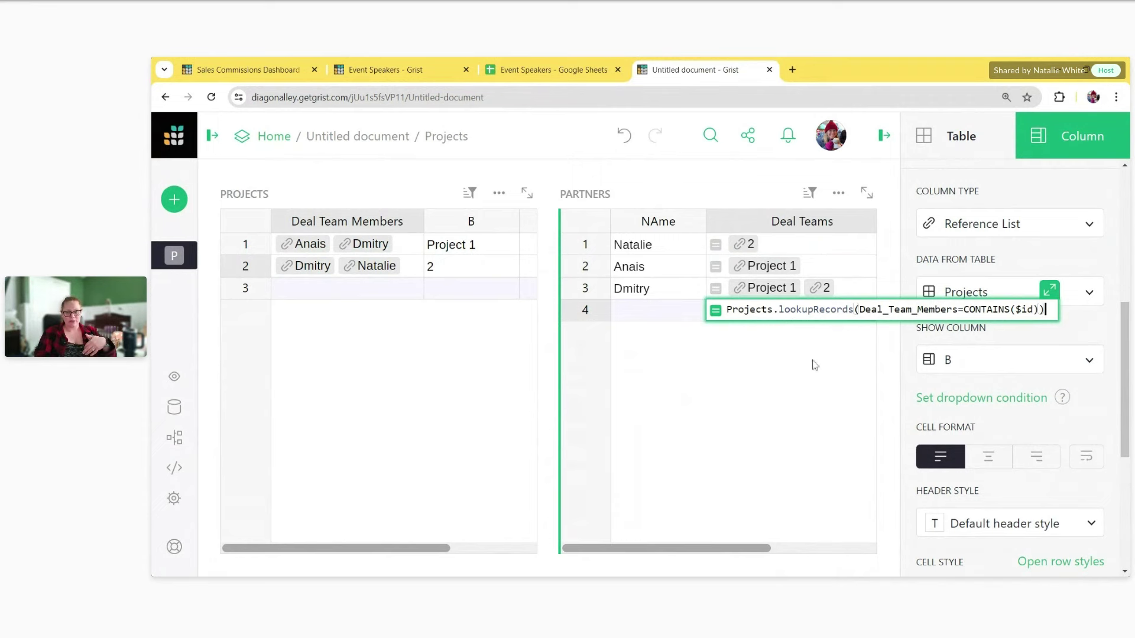
pyautogui.press('Return')
# Step: Enter the formula Projects.lookupRecords(Deal_Team_Members=CONTAINS($id)) in column C of the Partners table
pyautogui.moveTo(757, 548); pyautogui.dragTo(869, 542)
pyautogui.click(783, 234)
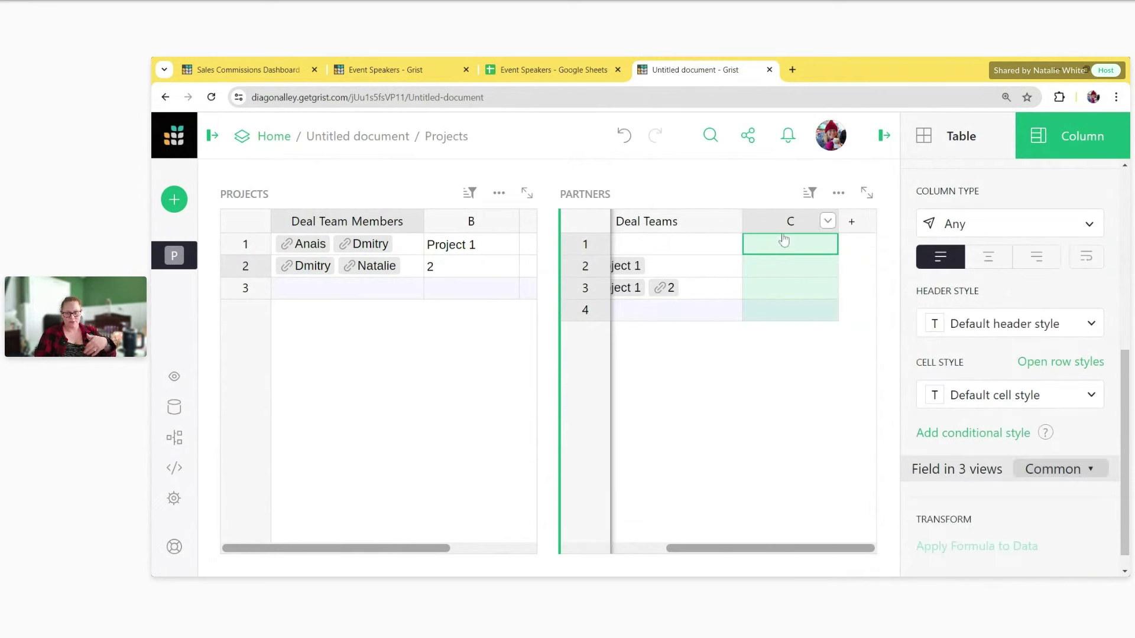
pyautogui.click(783, 239)
pyautogui.press('=')
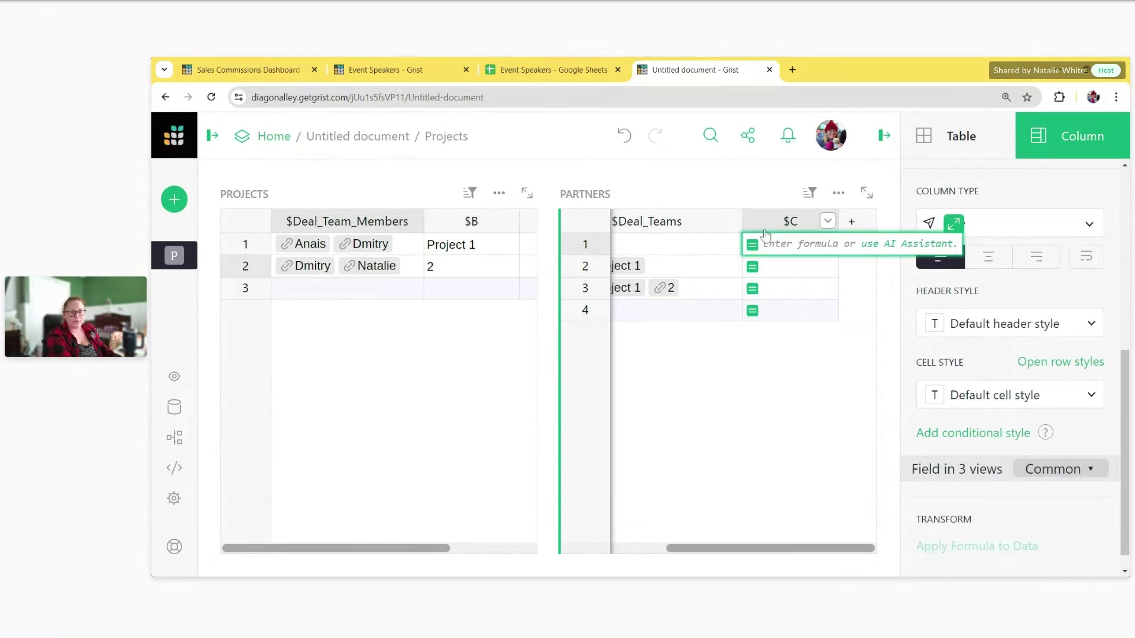
pyautogui.write('Pr')
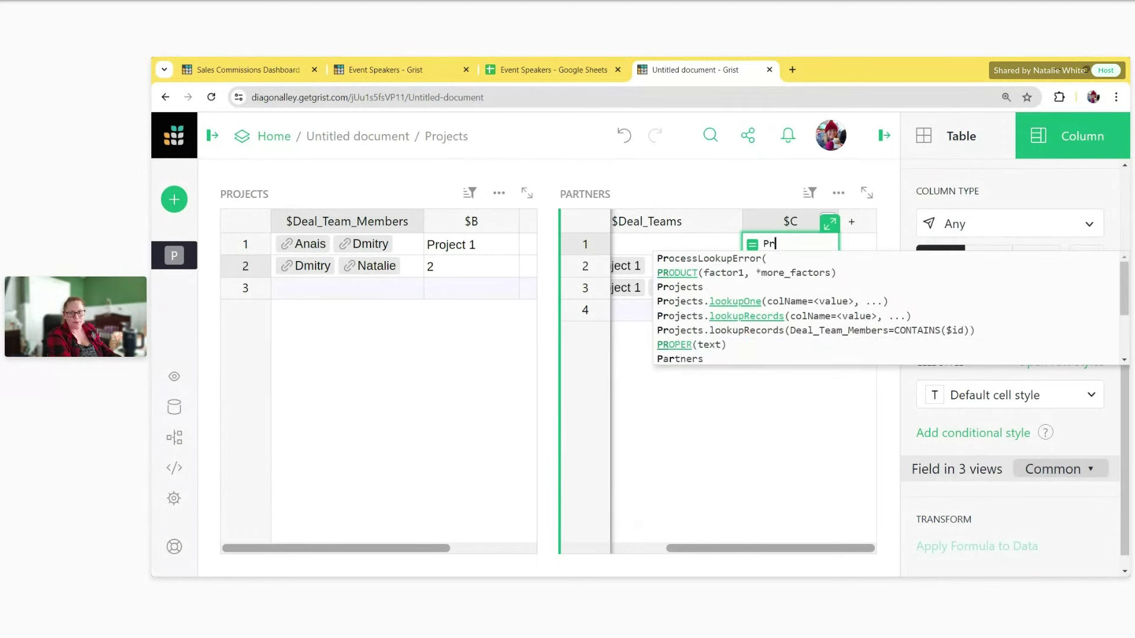
pyautogui.write('ojec')
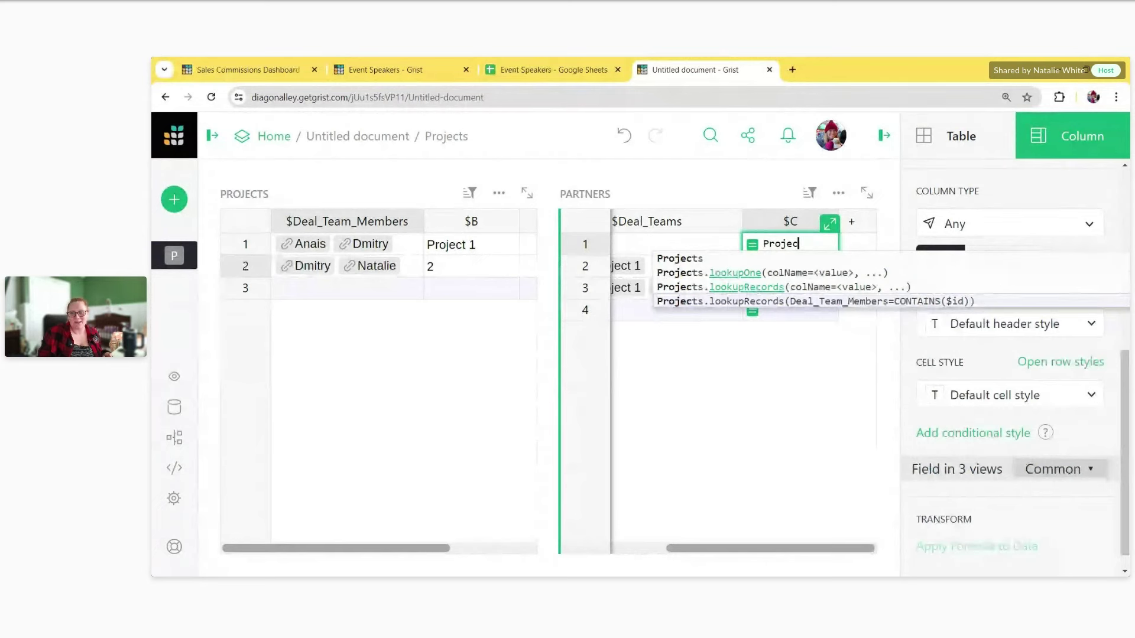
pyautogui.click(832, 301)
pyautogui.press('Return')
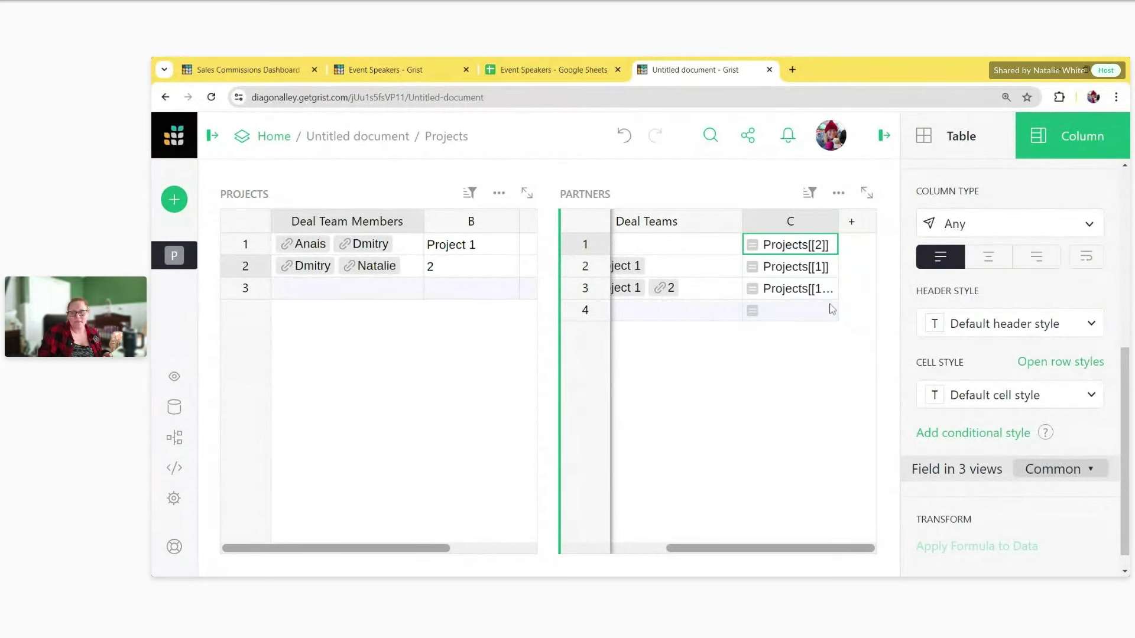
# Step: Set Partners column C to a Reference List showing column B of Projects, and widen the column to fit its entries
pyautogui.click(1026, 221)
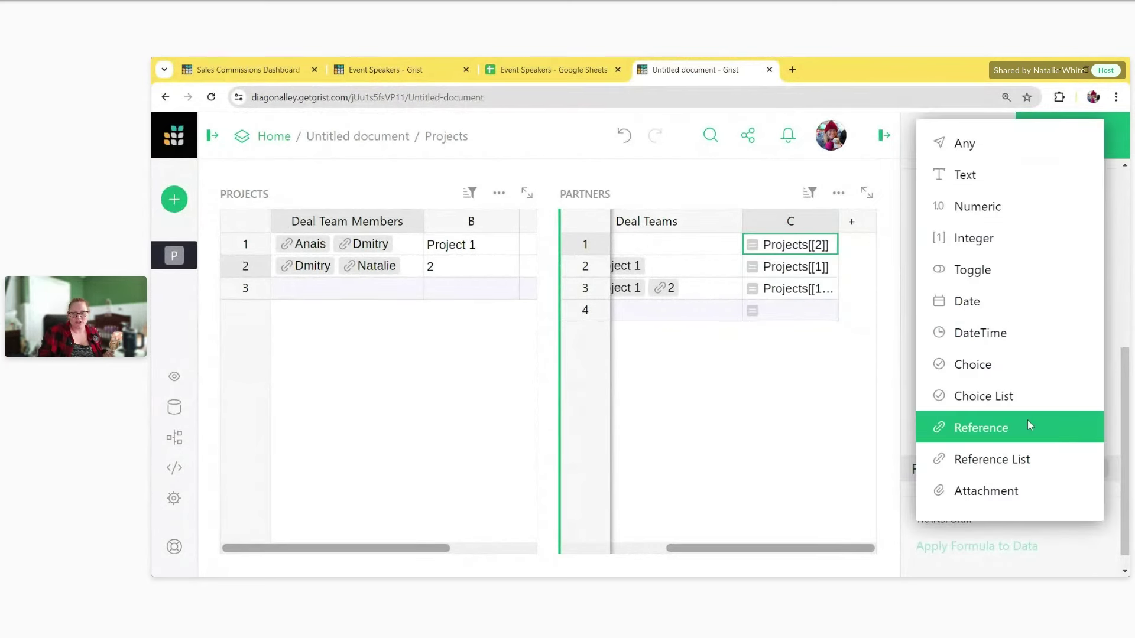
pyautogui.click(1021, 460)
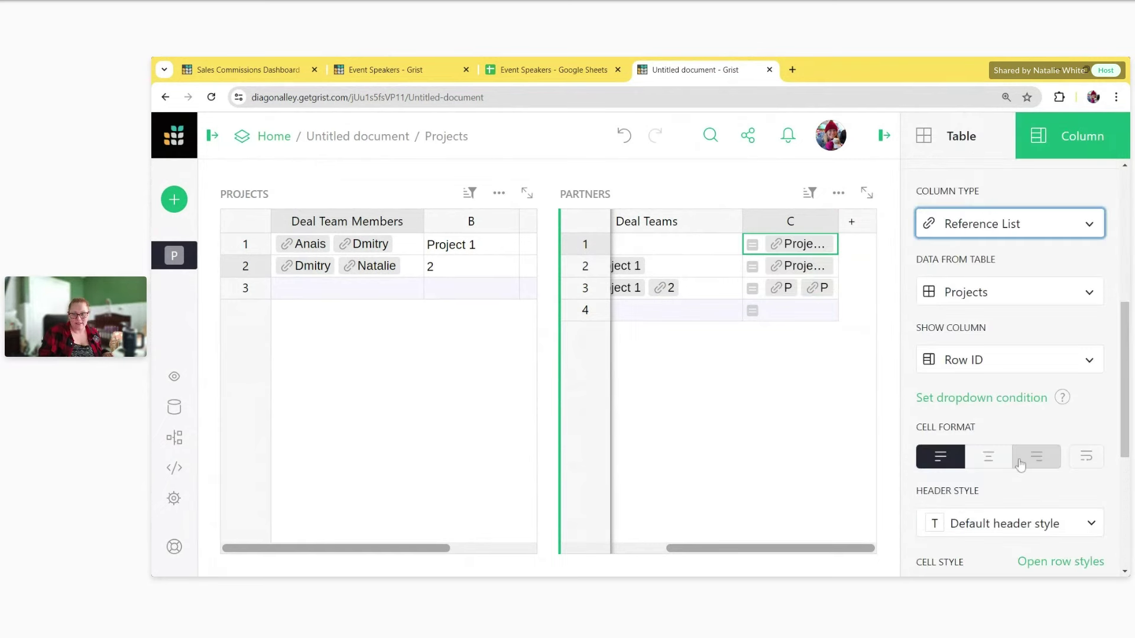
pyautogui.click(1025, 359)
pyautogui.click(1005, 431)
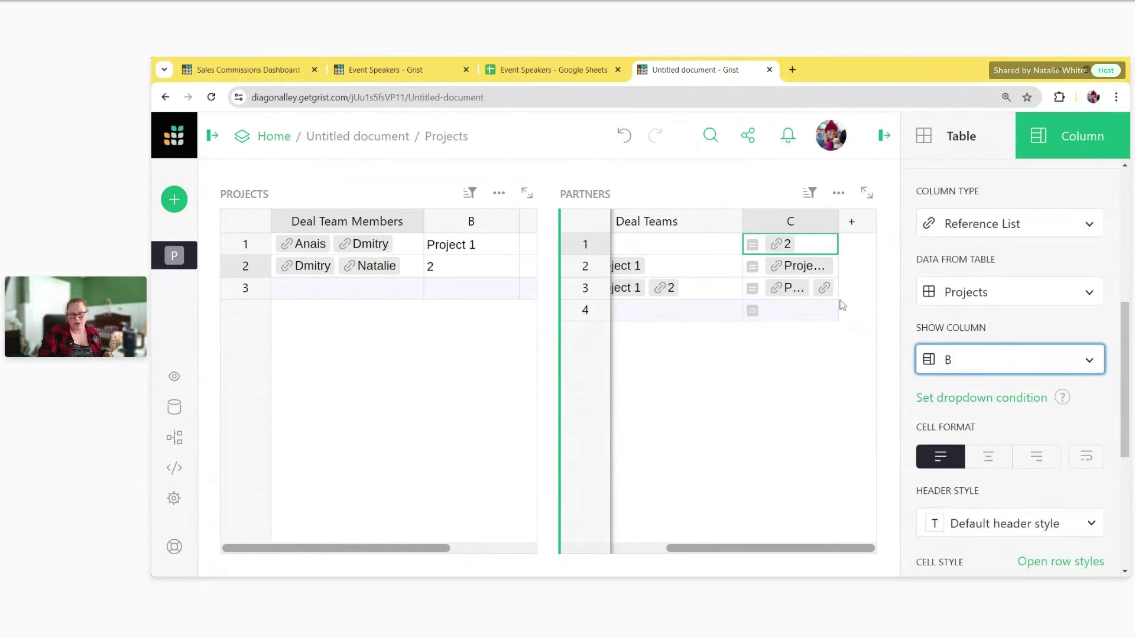
pyautogui.moveTo(837, 238); pyautogui.dragTo(881, 239)
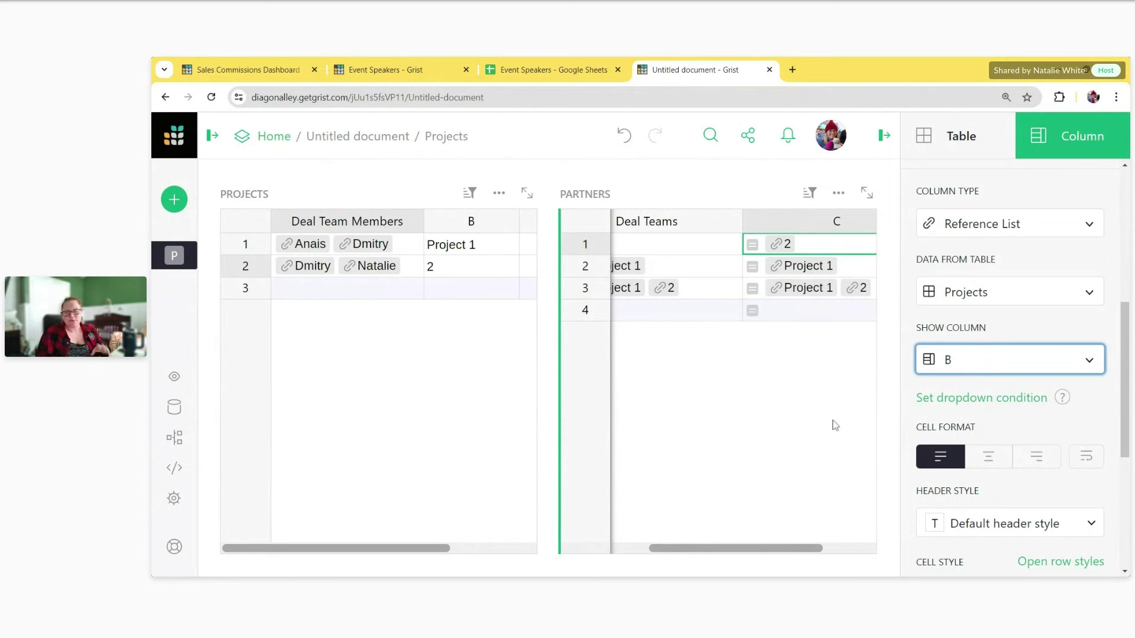
pyautogui.moveTo(727, 549); pyautogui.dragTo(640, 549)
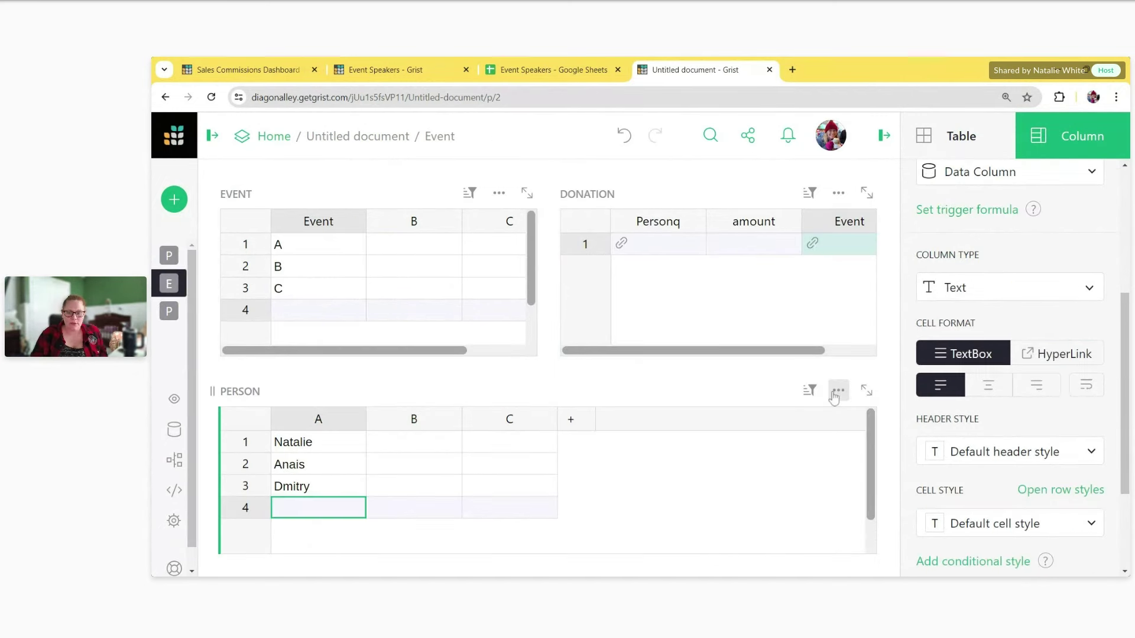
# Step: Delete the Person widget from the Event page
pyautogui.click(835, 393)
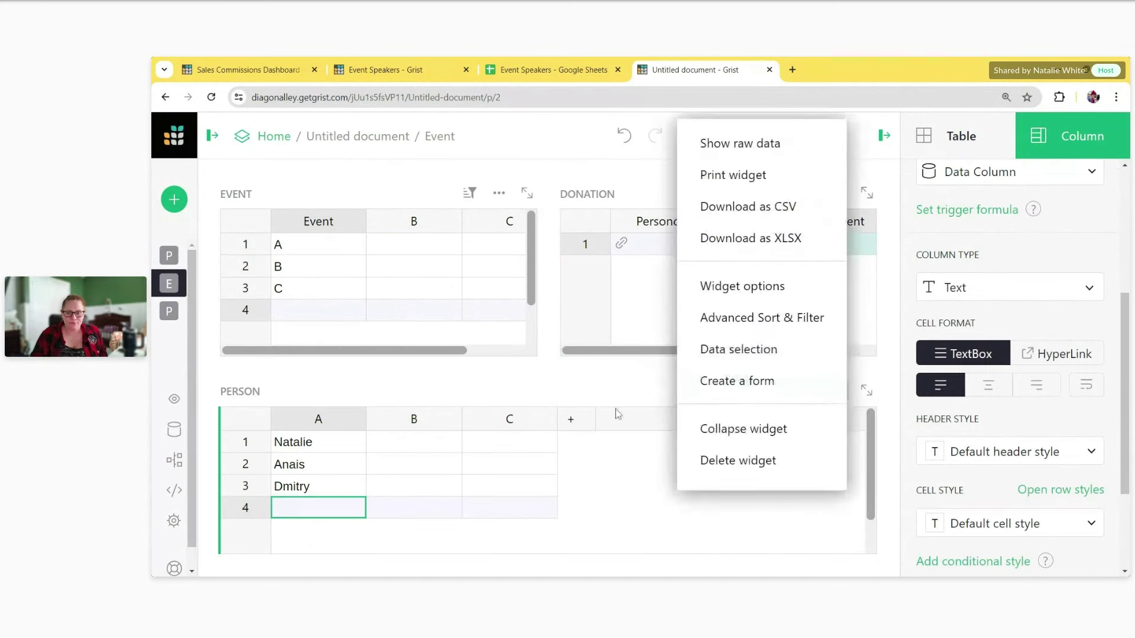
pyautogui.click(627, 391)
pyautogui.click(835, 393)
pyautogui.click(737, 460)
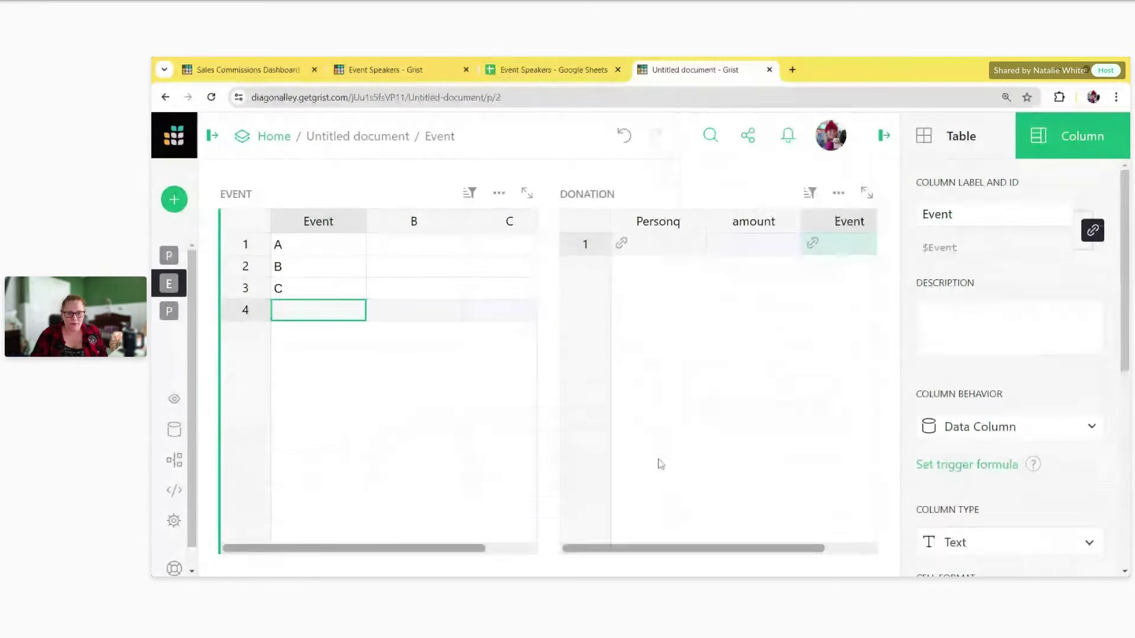
# Step: Fill the Personq column of the first five Donation rows with people's first names
pyautogui.click(662, 245)
pyautogui.write('Anais')
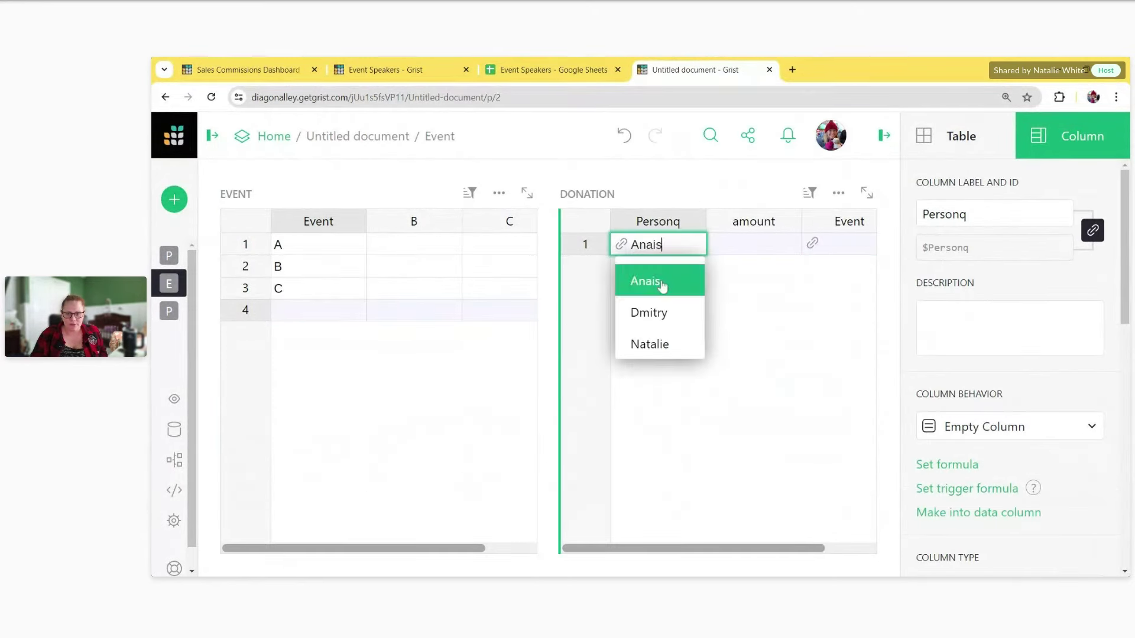
pyautogui.click(660, 278)
pyautogui.write('Anais')
pyautogui.press('Return')
pyautogui.hscroll(2, 783, 267)
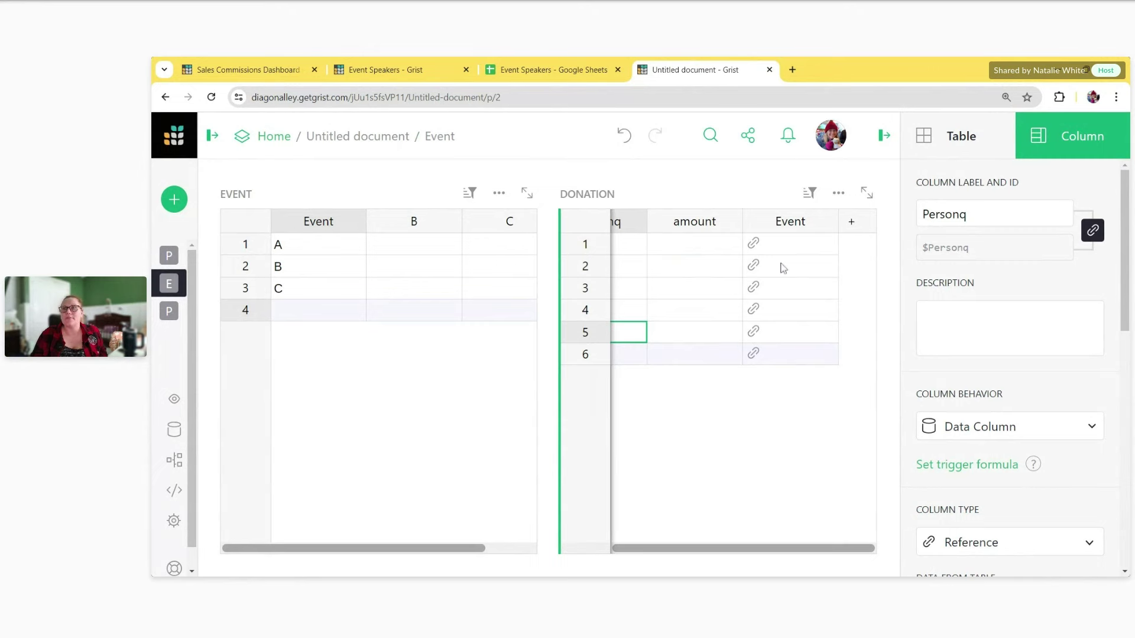
# Step: Complete the five Donation rows with events A, A, A, B, B and amounts 100, 200, 300, 200, 400
pyautogui.doubleClick(781, 260)
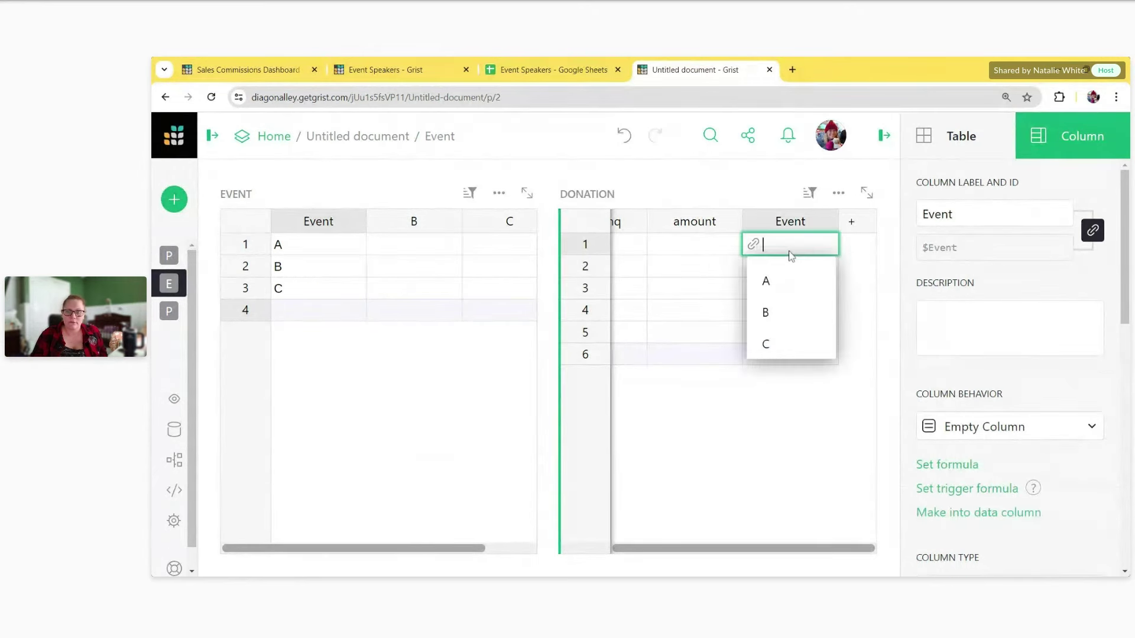
pyautogui.write('A')
pyautogui.press('Return')
pyautogui.press('Return')
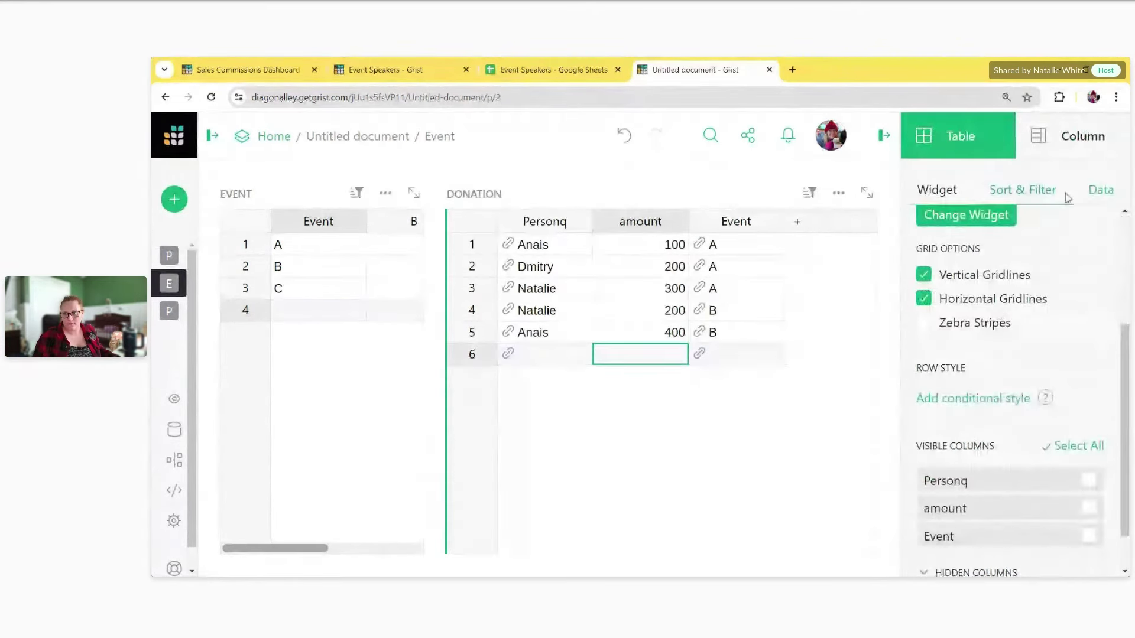
# Step: Format the Donation table's amount column as currency
pyautogui.click(1072, 135)
pyautogui.scroll(-2, 1021, 299)
pyautogui.scroll(-2, 958, 435)
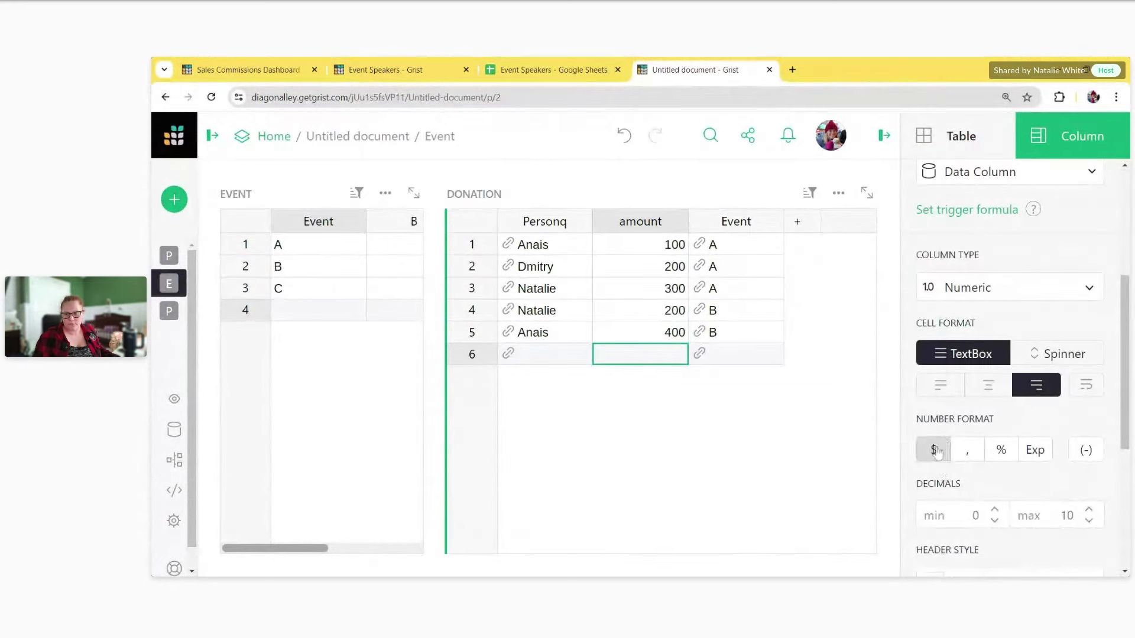
pyautogui.click(934, 450)
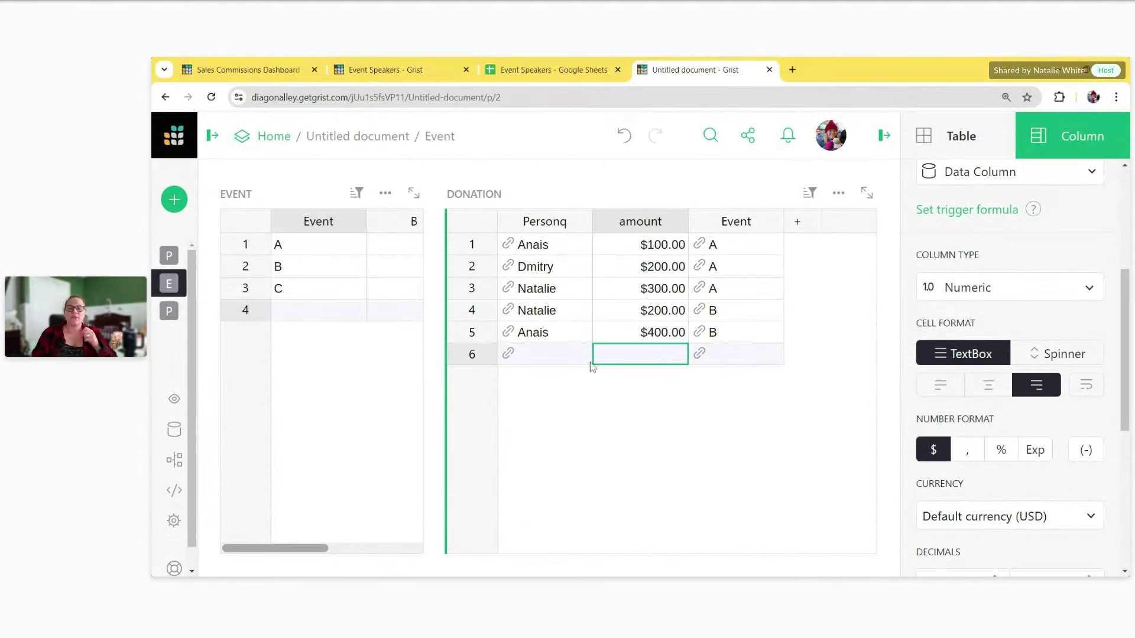
# Step: Change the Event of Donation rows 4 and 5 to A
pyautogui.click(742, 316)
pyautogui.doubleClick(742, 321)
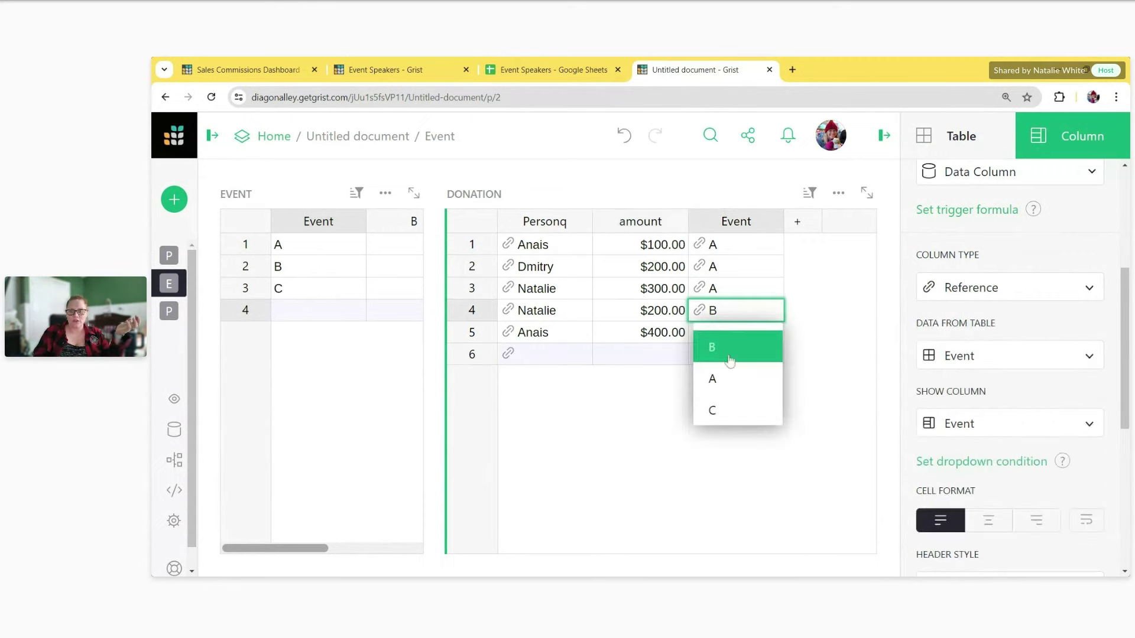
pyautogui.click(732, 378)
pyautogui.doubleClick(738, 332)
pyautogui.click(722, 421)
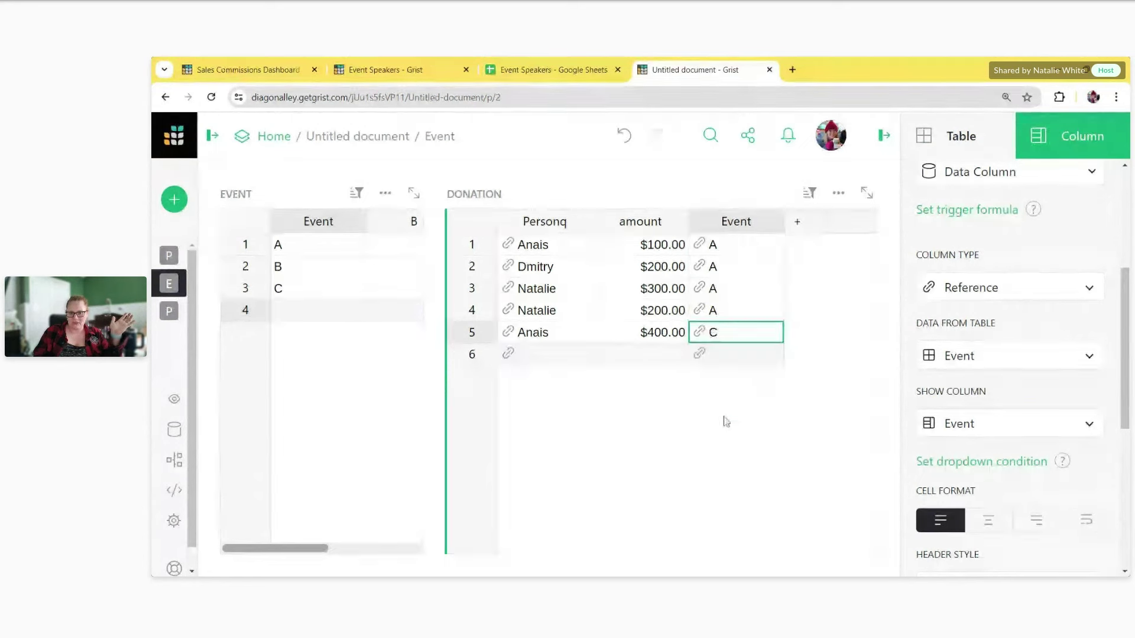
pyautogui.write('A')
pyautogui.click(724, 397)
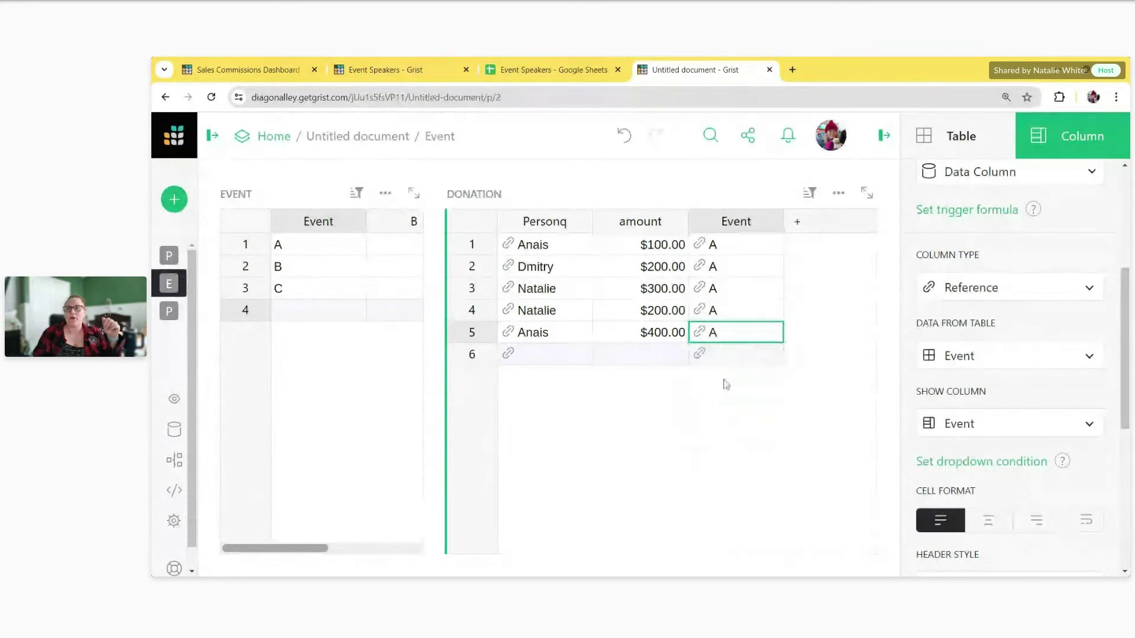
# Step: Widen the Event widget and add a Donation table widget to the page, selected by EVENT
pyautogui.moveTo(435, 232); pyautogui.dragTo(490, 222)
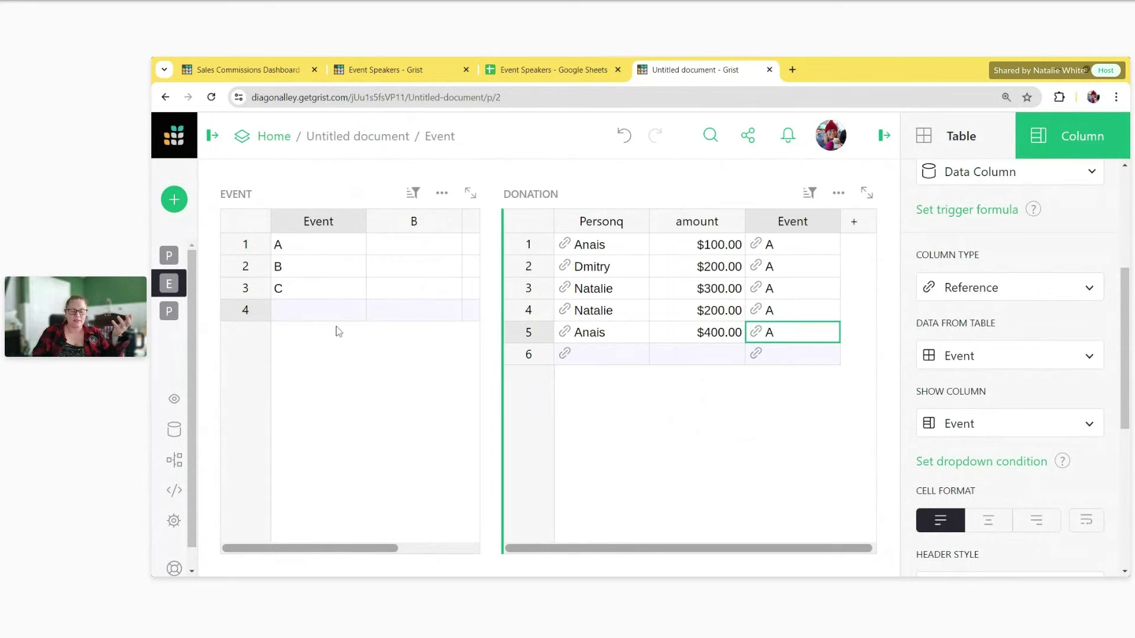
pyautogui.click(286, 345)
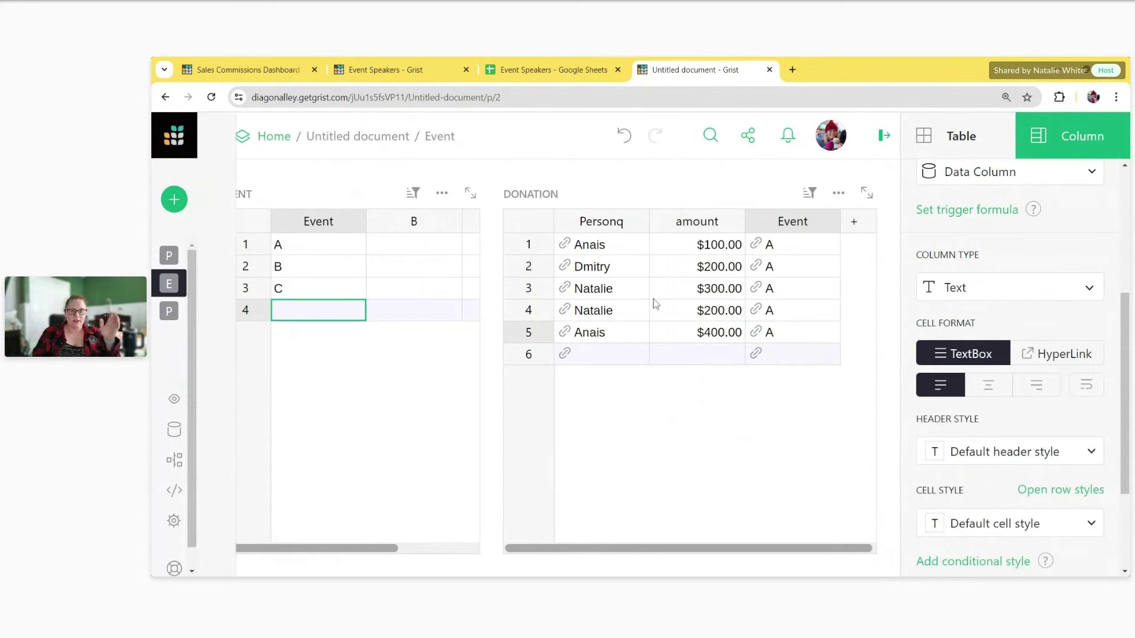
pyautogui.moveTo(491, 298); pyautogui.dragTo(582, 305)
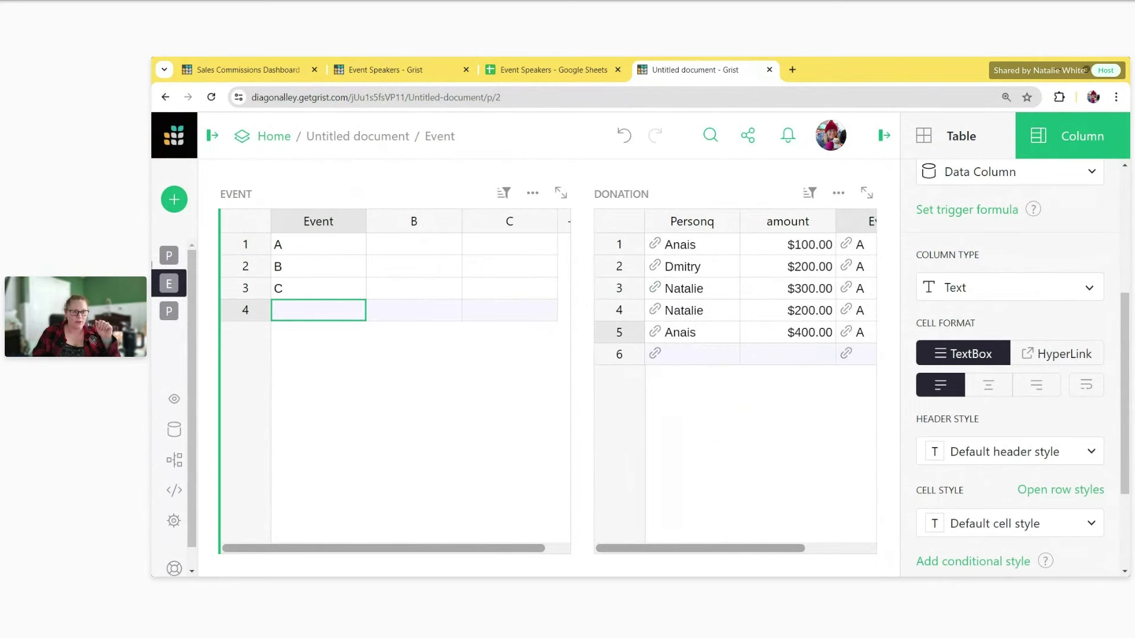
pyautogui.click(174, 199)
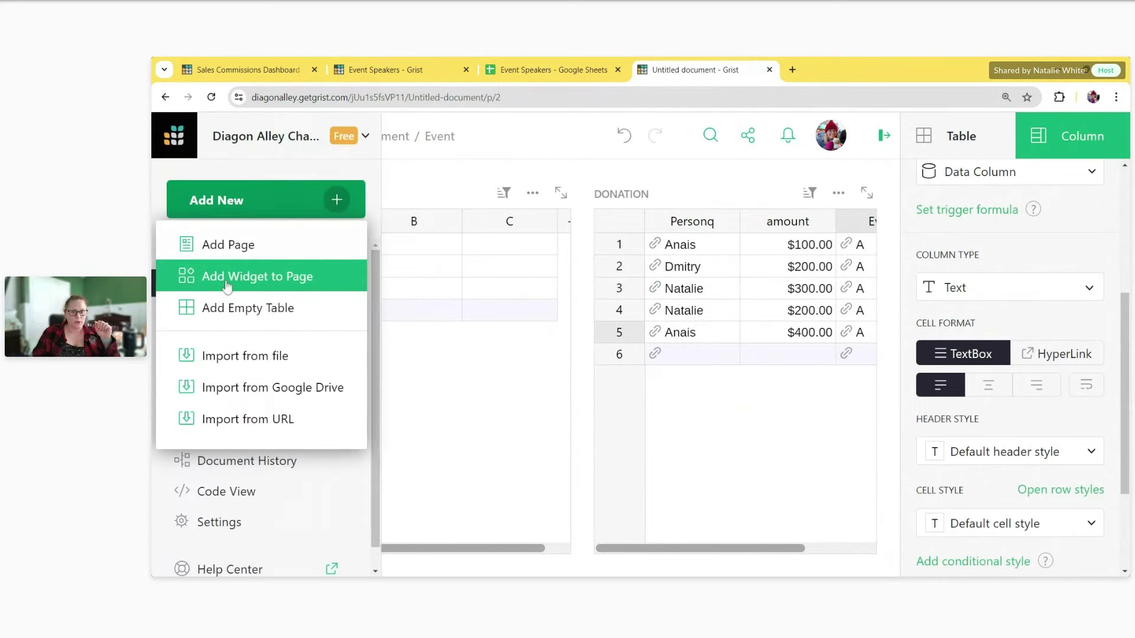
pyautogui.click(214, 275)
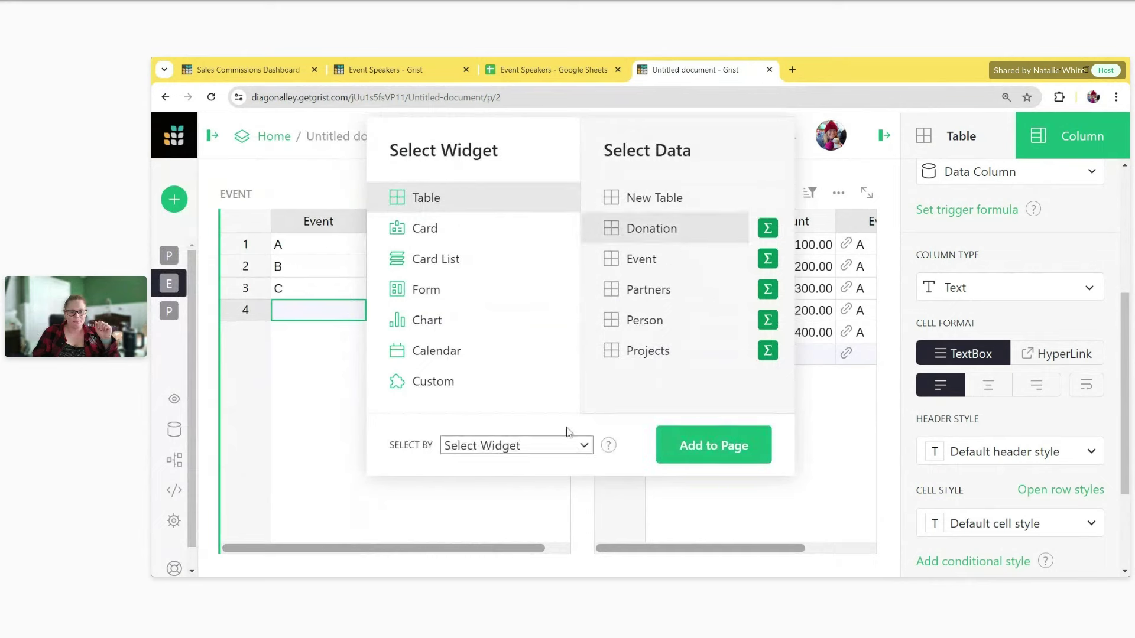
pyautogui.click(559, 460)
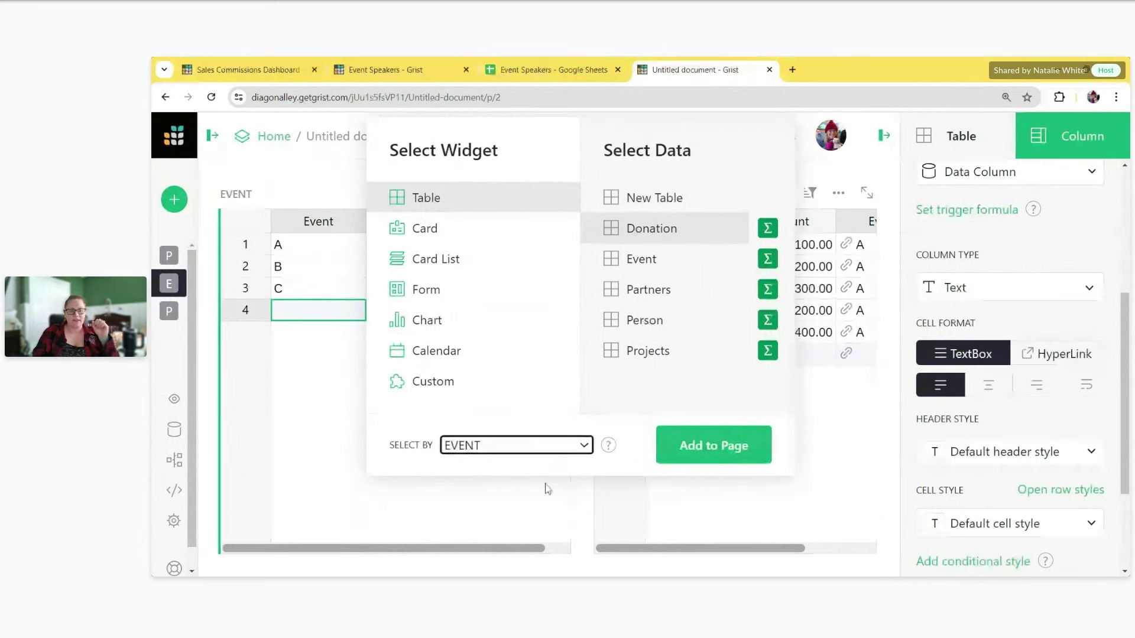
pyautogui.click(698, 437)
# Step: Select events A, B and C in turn to check which donations the linked table shows for each
pyautogui.click(290, 249)
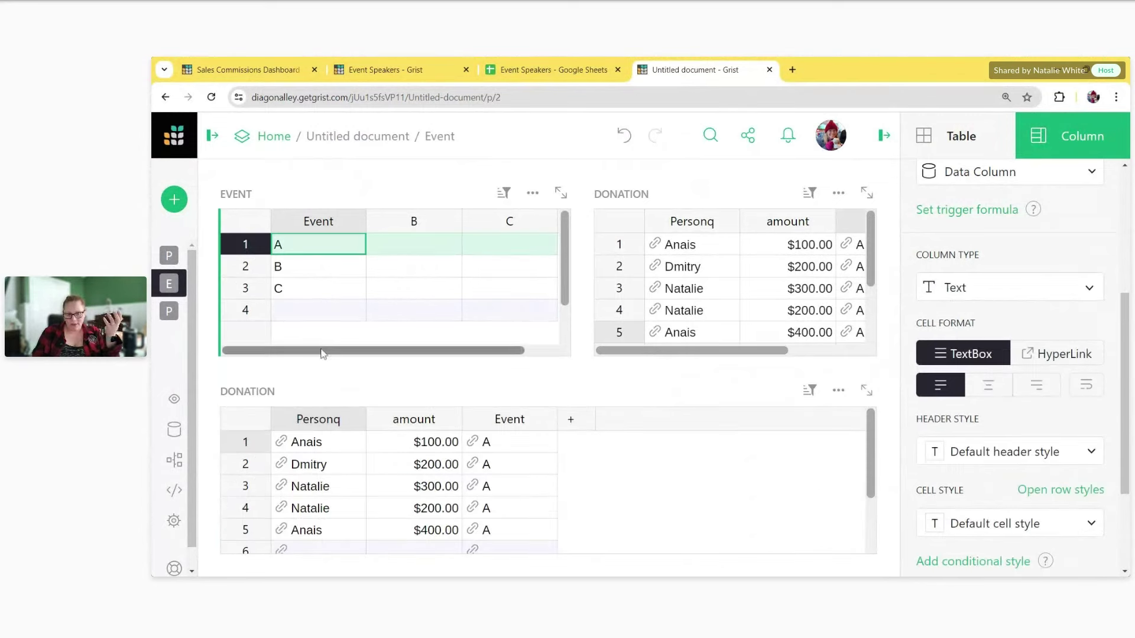
pyautogui.click(326, 273)
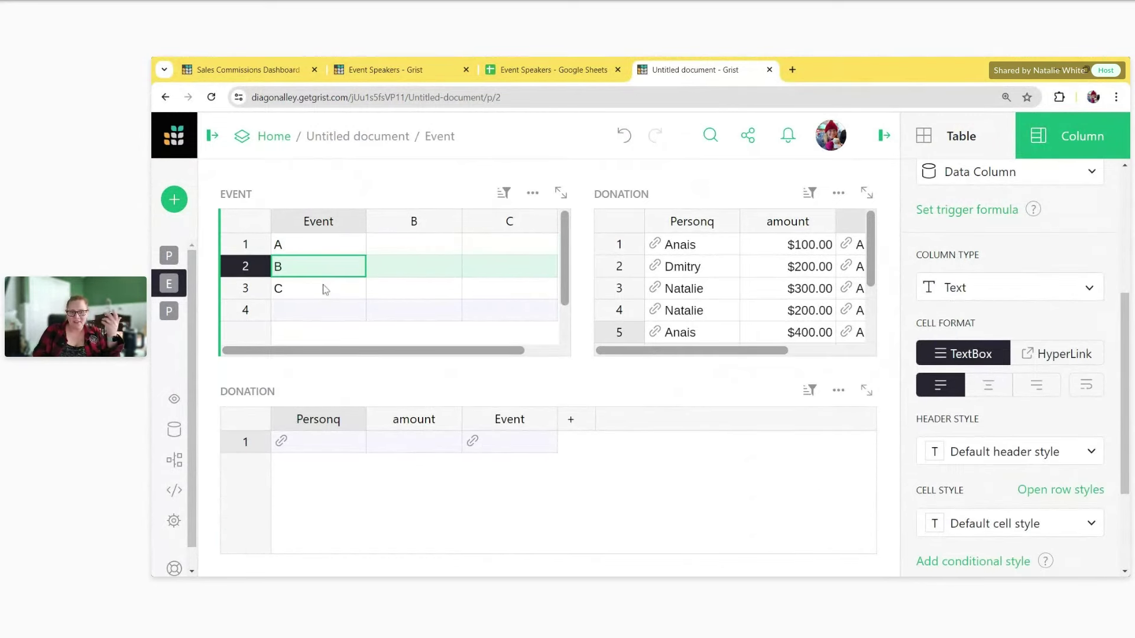
pyautogui.click(324, 289)
pyautogui.click(343, 254)
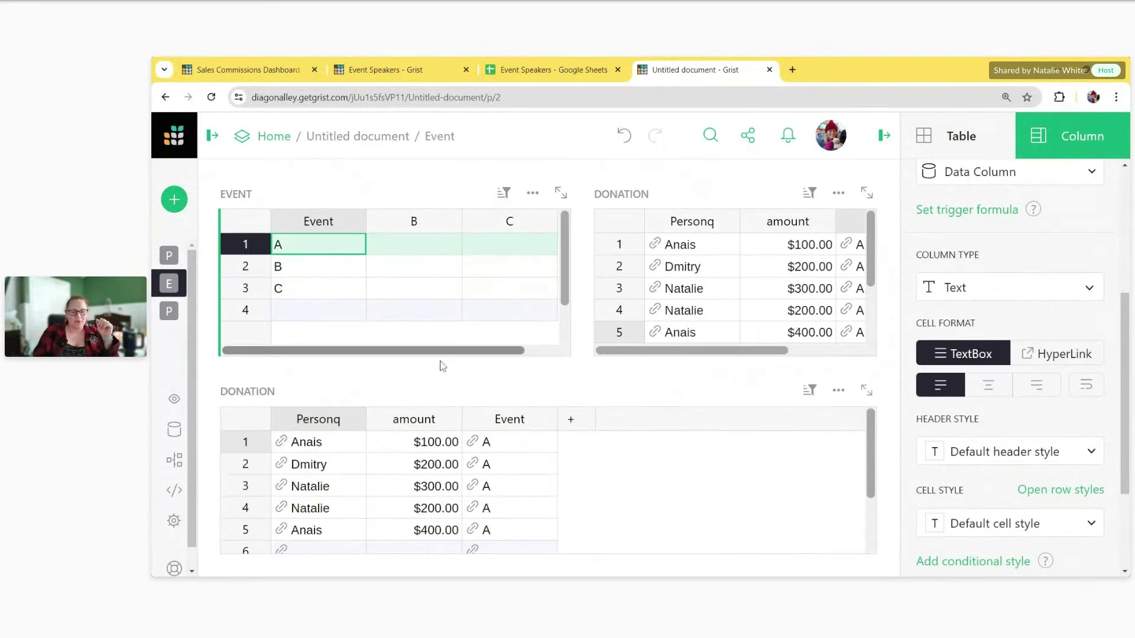
# Step: Make the linked Donation widget taller to fit all five donations, and inspect the entries of people who donated more than once
pyautogui.moveTo(442, 369); pyautogui.dragTo(444, 350)
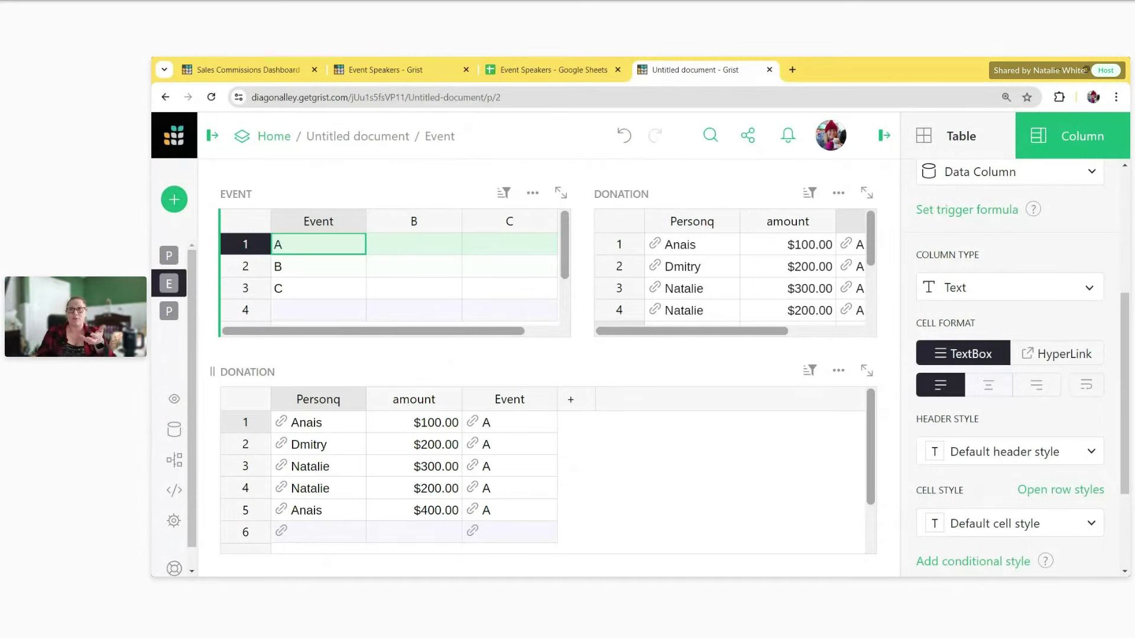
pyautogui.click(288, 466)
pyautogui.click(325, 510)
pyautogui.click(350, 425)
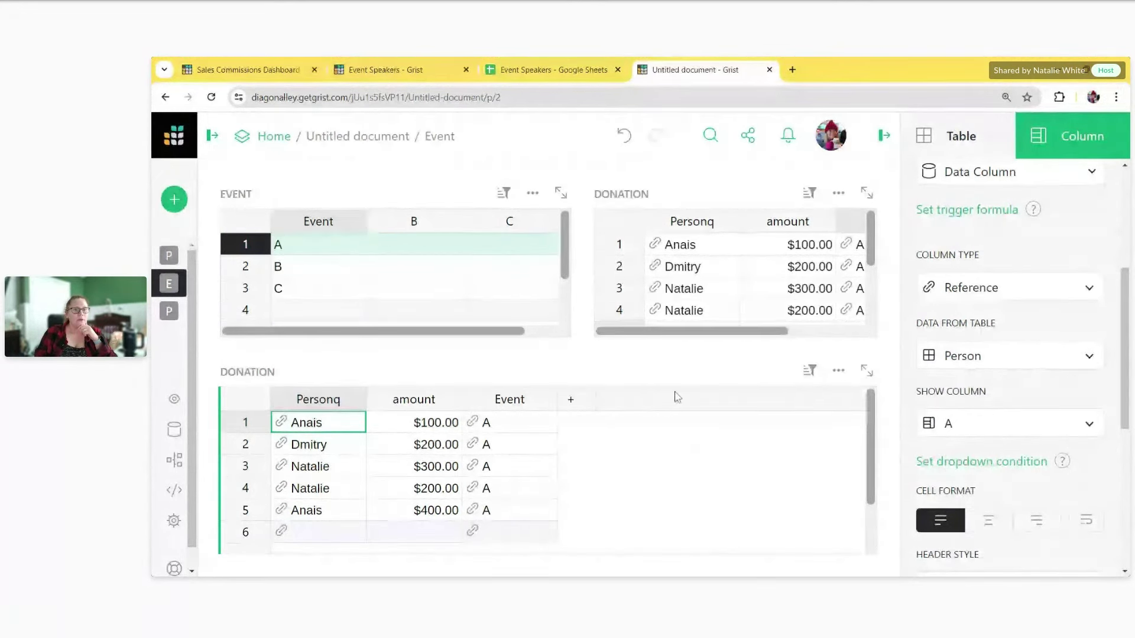
# Step: Add a summary table of Donation to the page, grouped by Personq and Event and selected by EVENT
pyautogui.moveTo(177, 201)
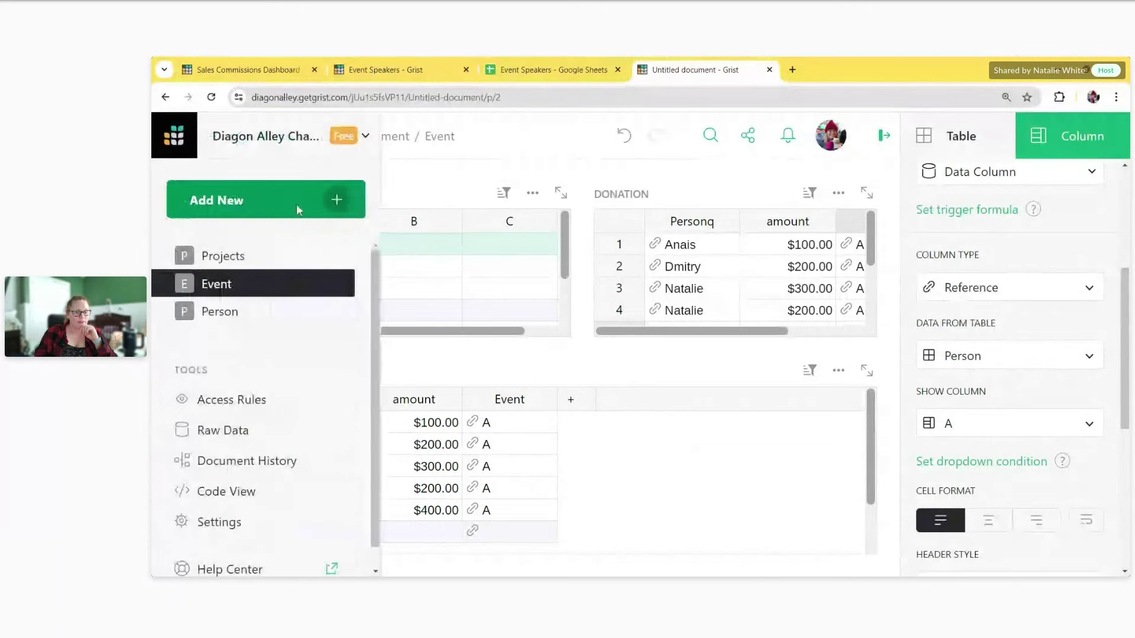
pyautogui.click(297, 207)
pyautogui.click(298, 275)
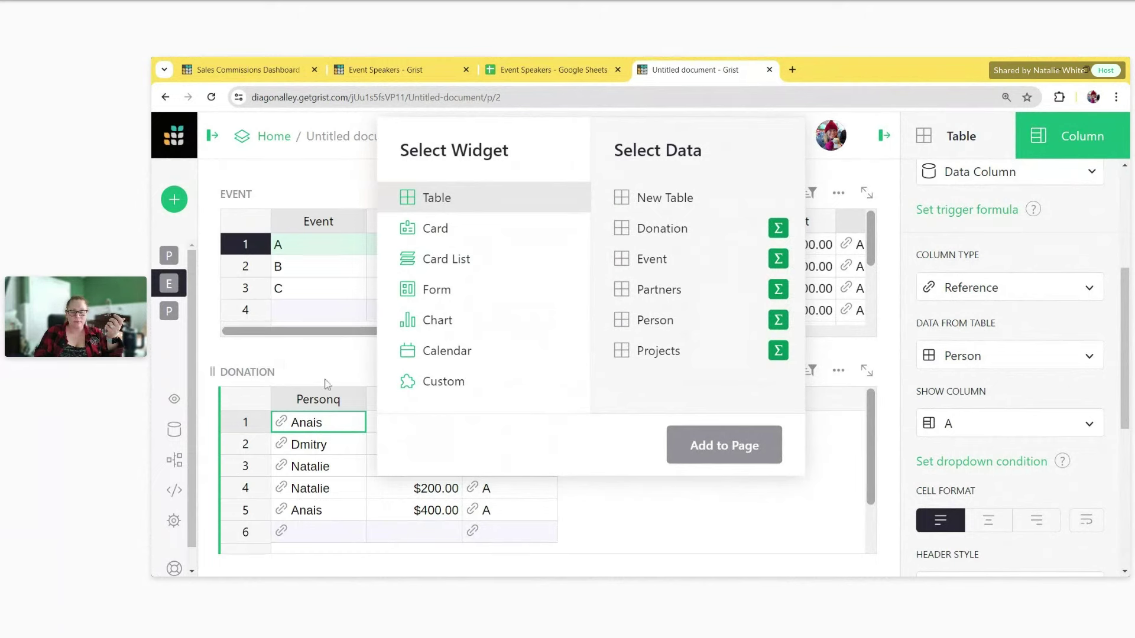
pyautogui.click(777, 258)
pyautogui.click(778, 259)
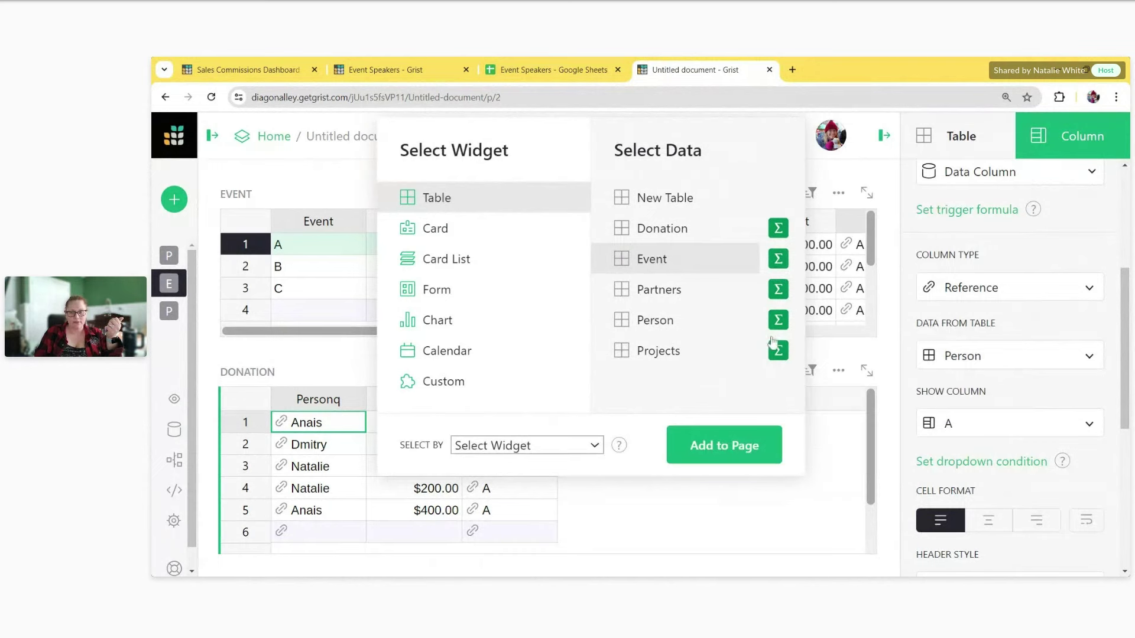
pyautogui.click(781, 231)
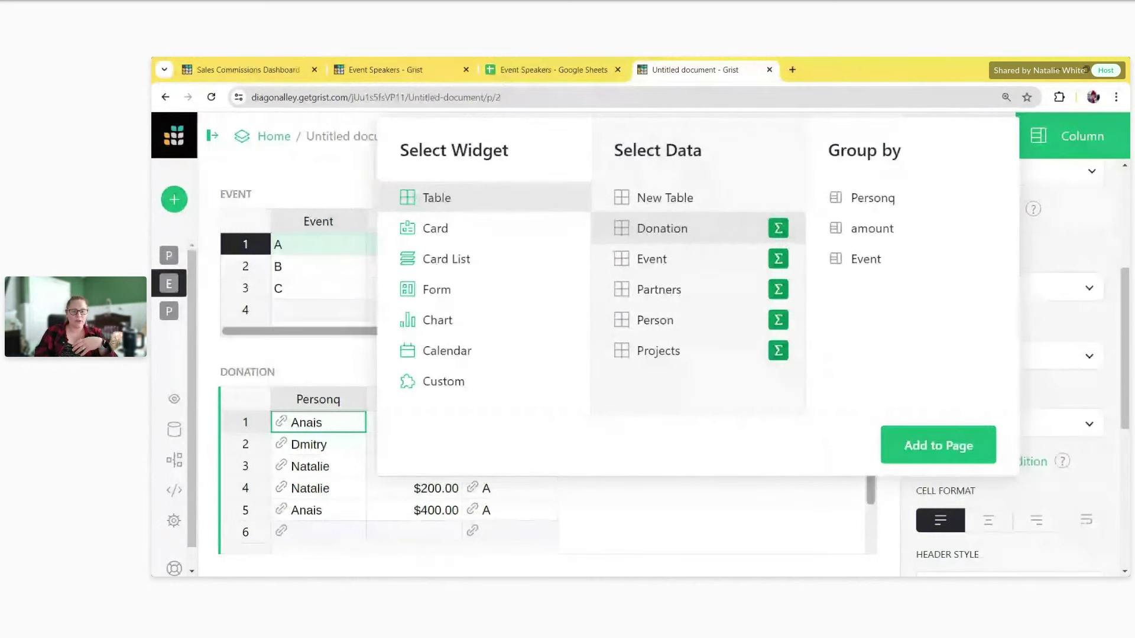
pyautogui.click(873, 259)
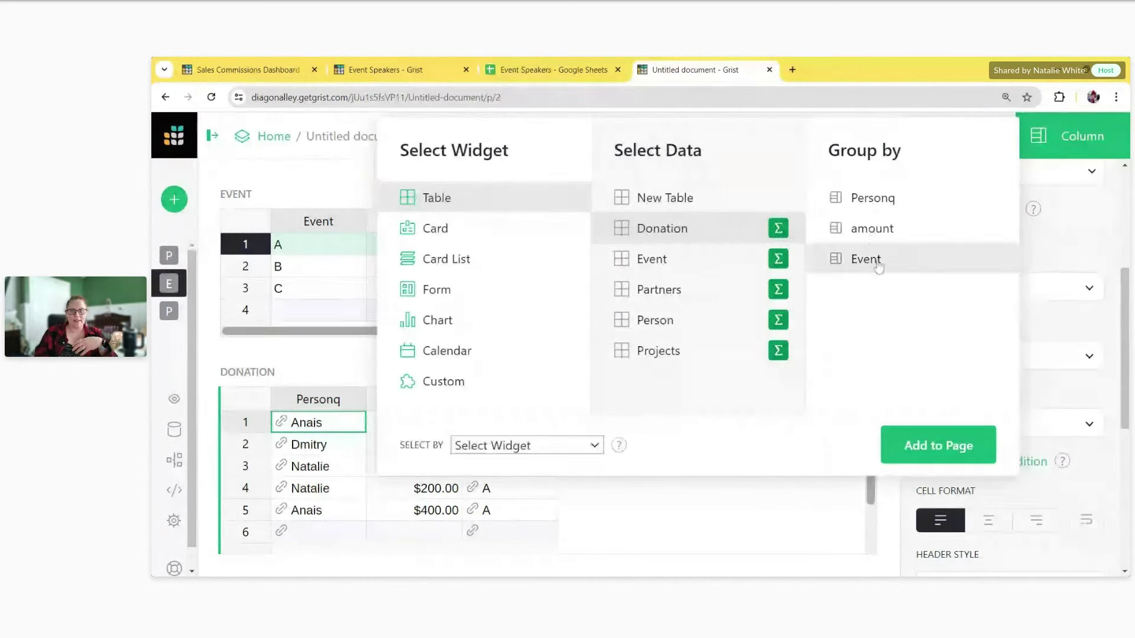
pyautogui.click(891, 203)
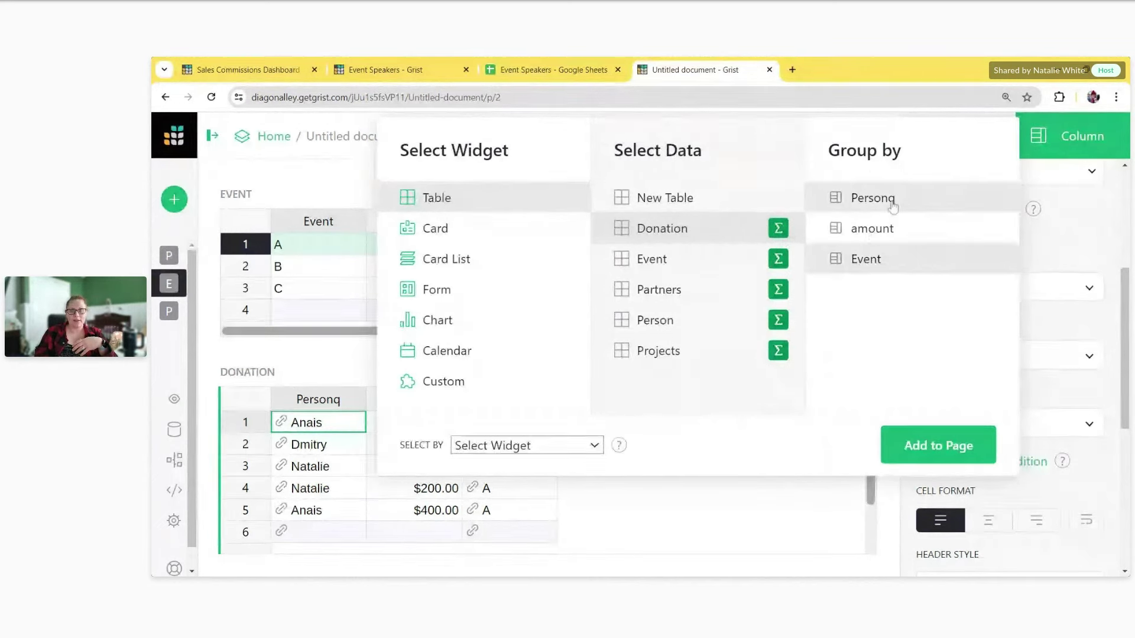
pyautogui.click(561, 451)
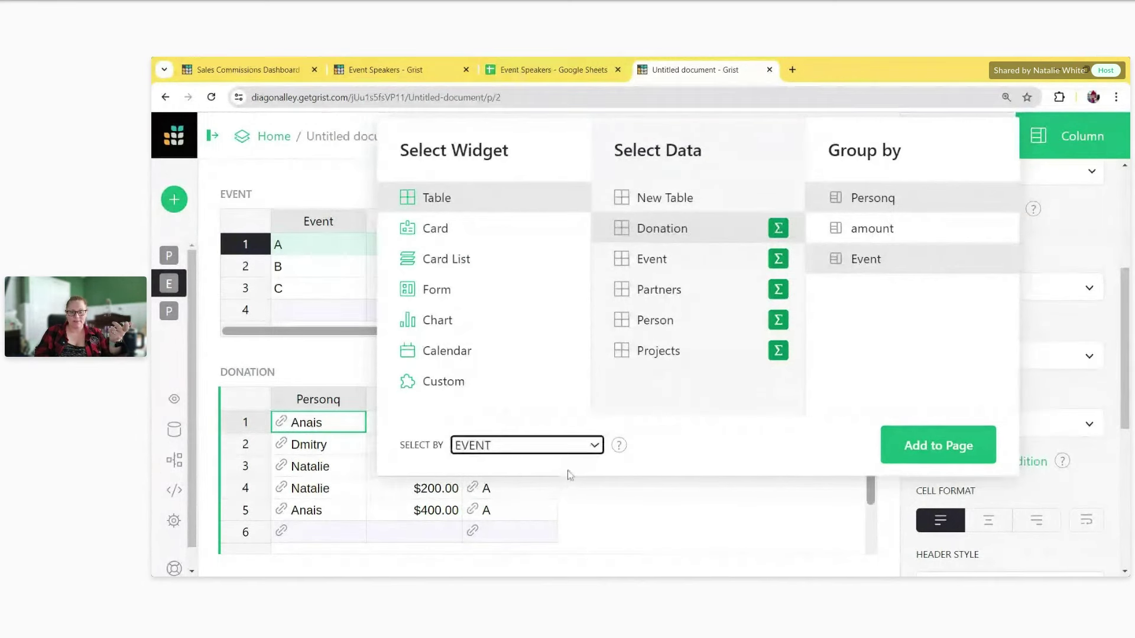
pyautogui.click(959, 448)
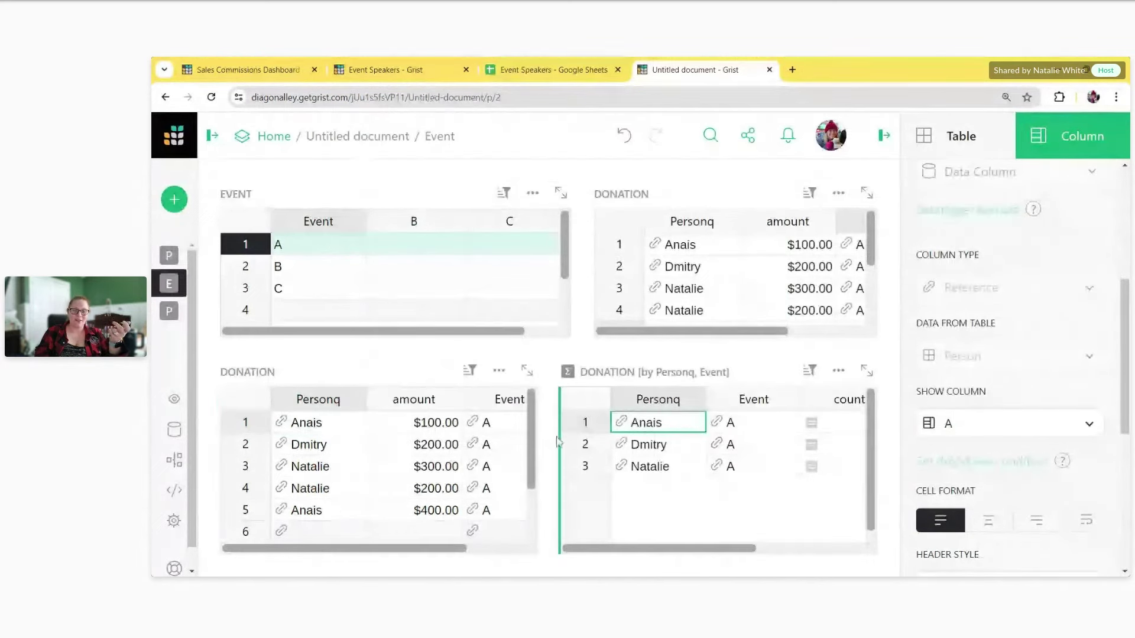
# Step: Widen the Donation summary table to show all its columns, and check its rows for events B, C and A
pyautogui.click(884, 136)
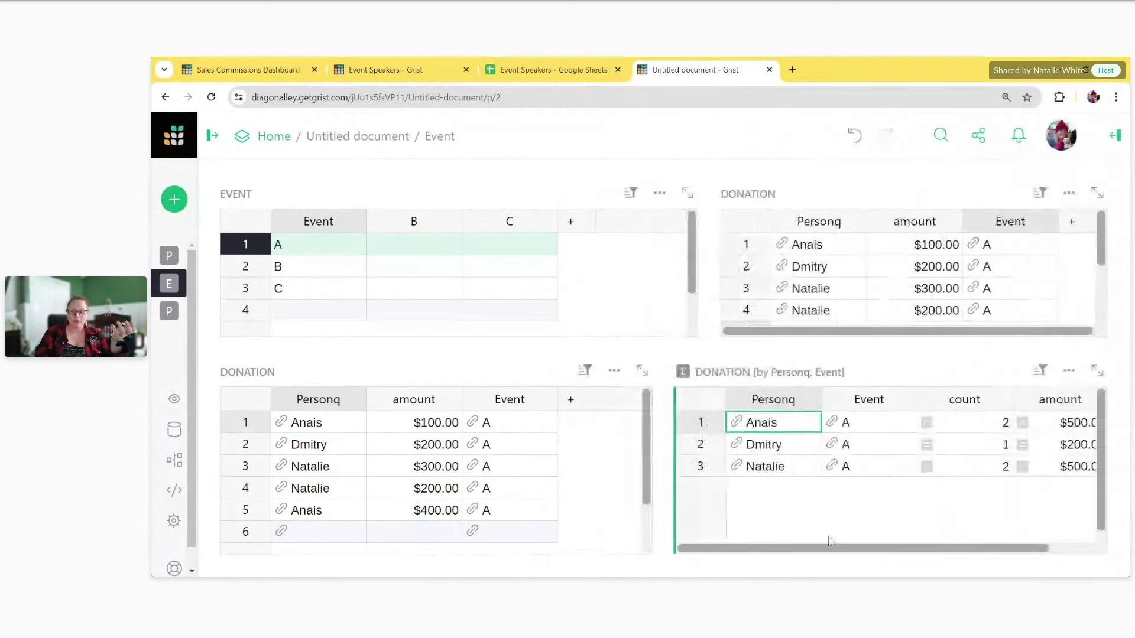
pyautogui.moveTo(660, 415); pyautogui.dragTo(572, 415)
pyautogui.click(301, 265)
pyautogui.click(296, 285)
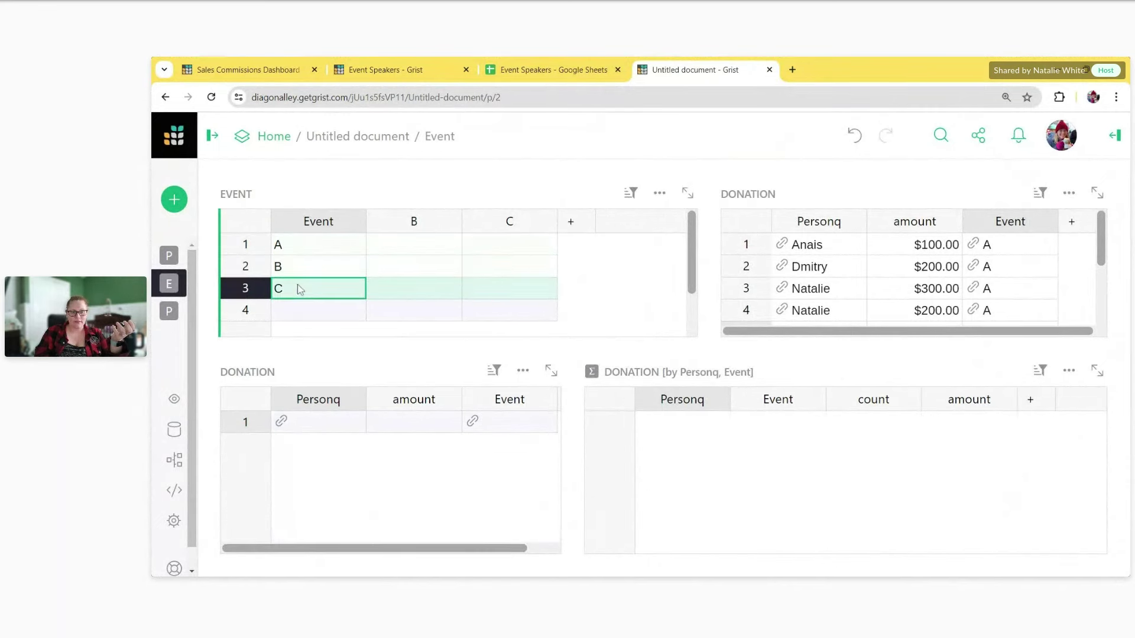
pyautogui.click(300, 269)
pyautogui.click(304, 249)
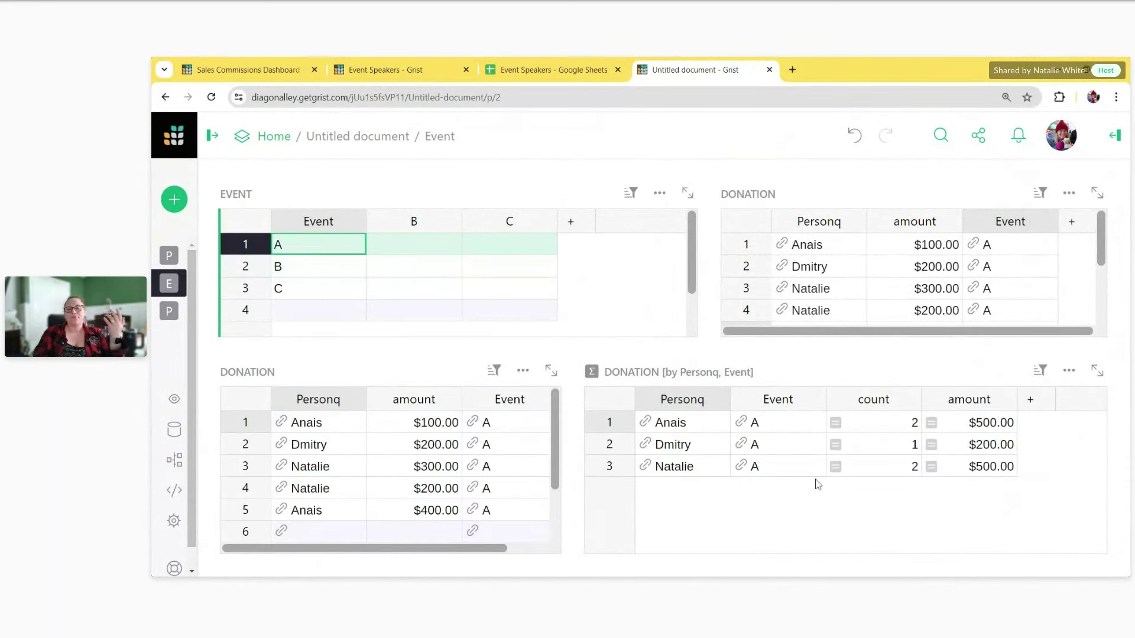
# Step: Examine each person's donation count and total amount in the event A summary, and select event B for comparison
pyautogui.moveTo(690, 440); pyautogui.dragTo(974, 433)
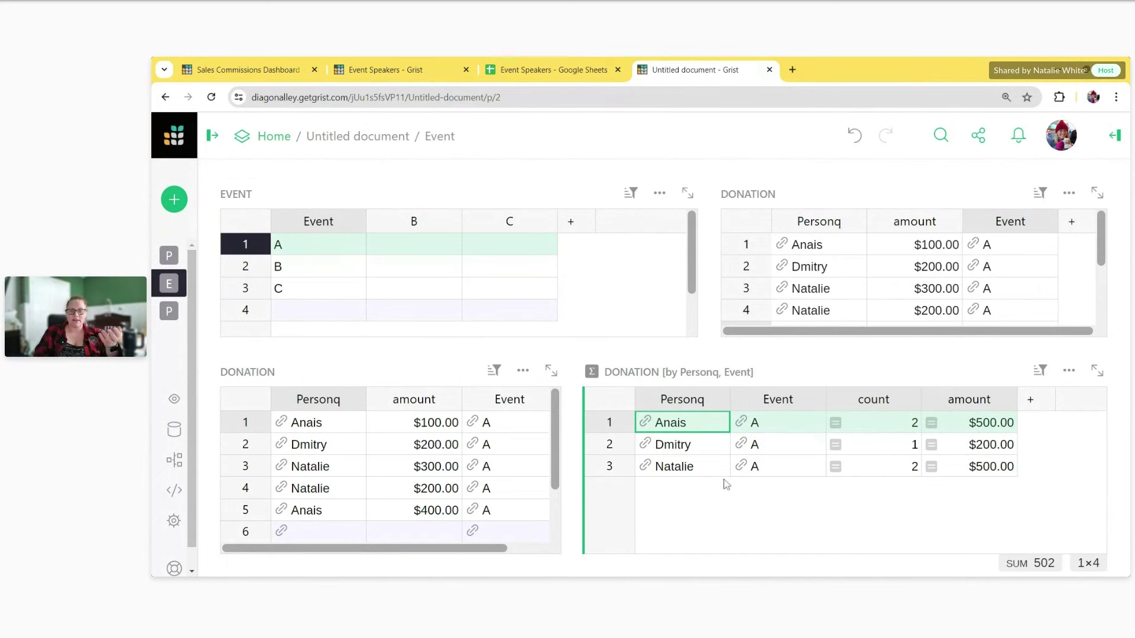
pyautogui.click(712, 464)
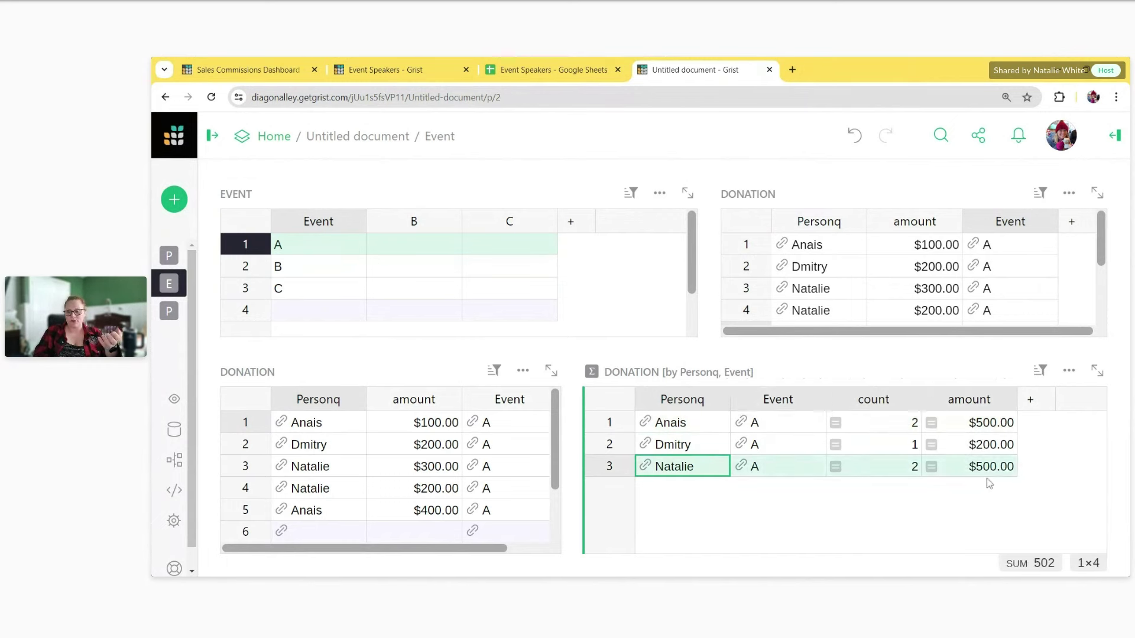
pyautogui.click(721, 450)
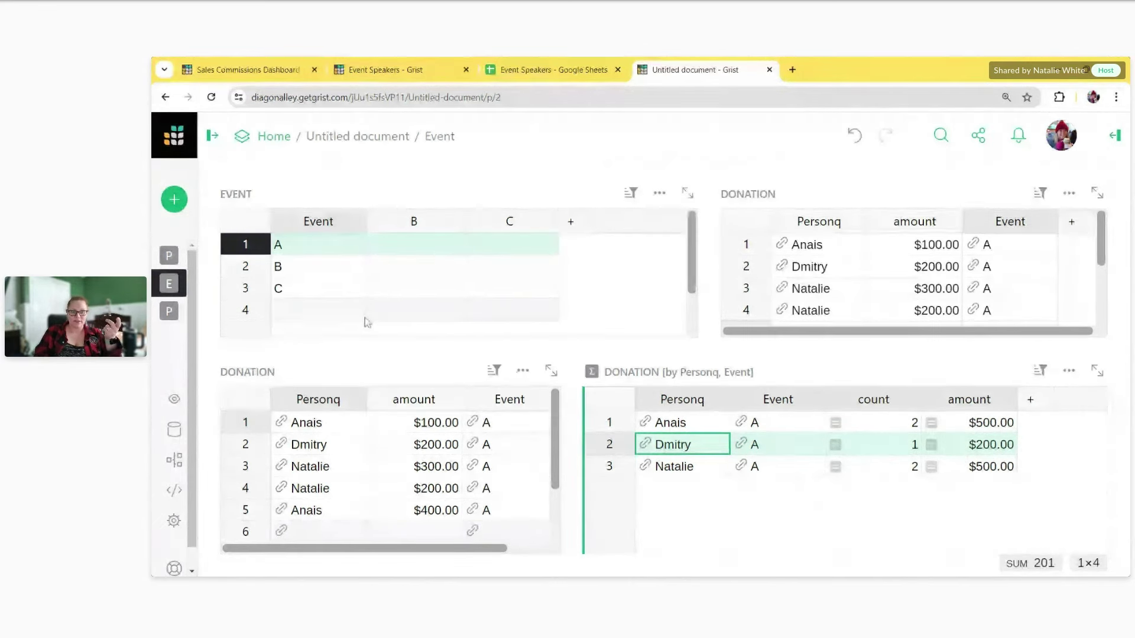
pyautogui.click(316, 278)
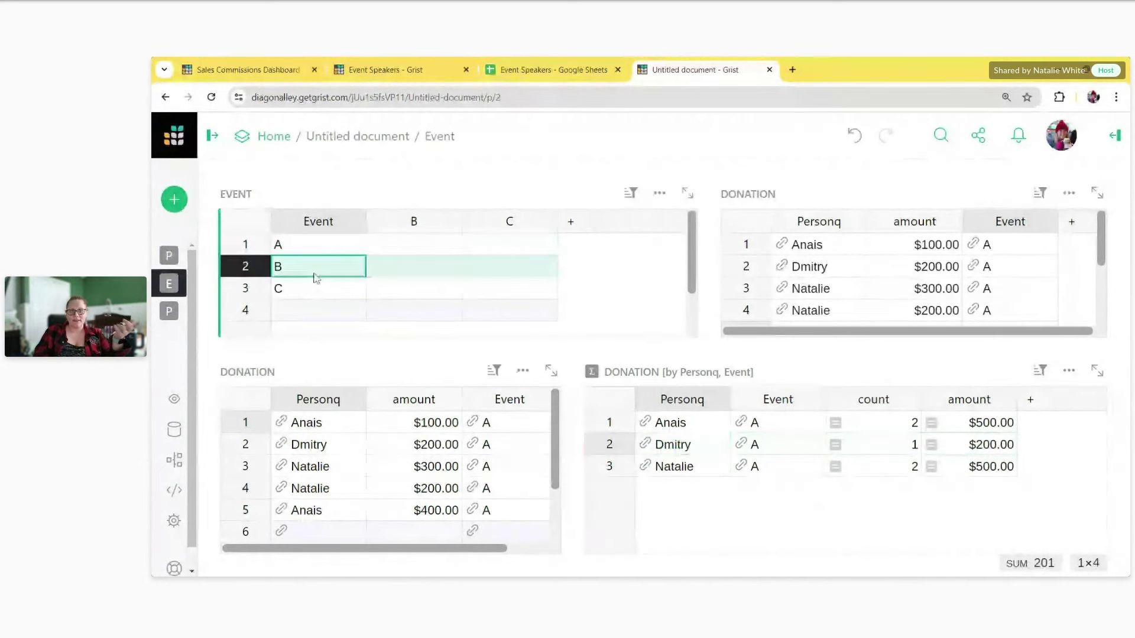
# Step: Compare the donations and per-person summary of event C with those of event A
pyautogui.click(314, 295)
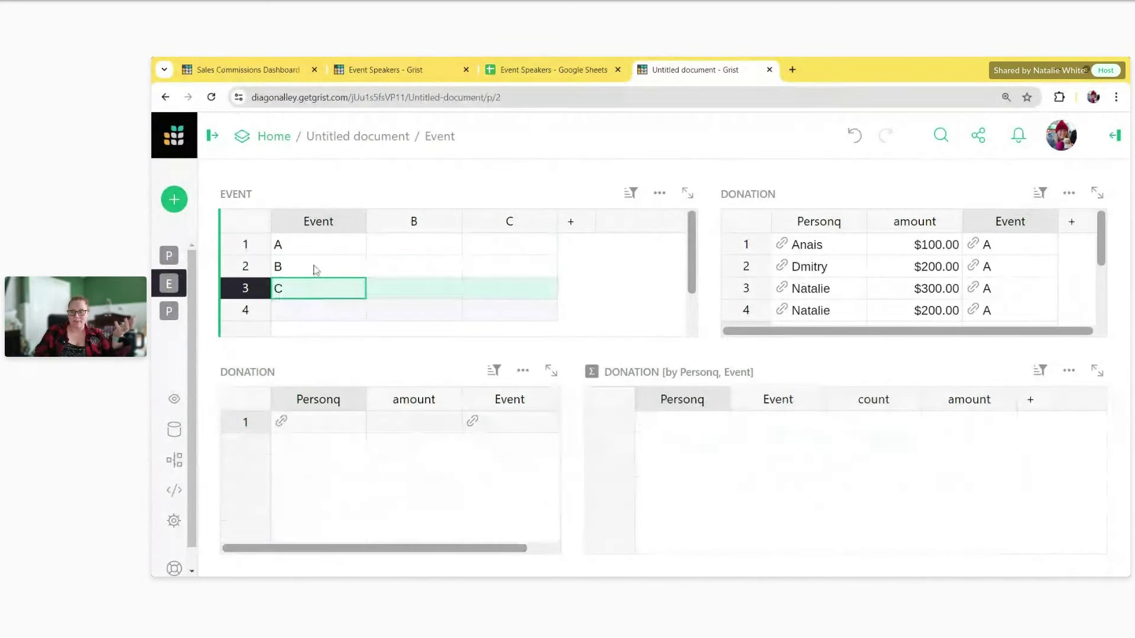
pyautogui.click(351, 251)
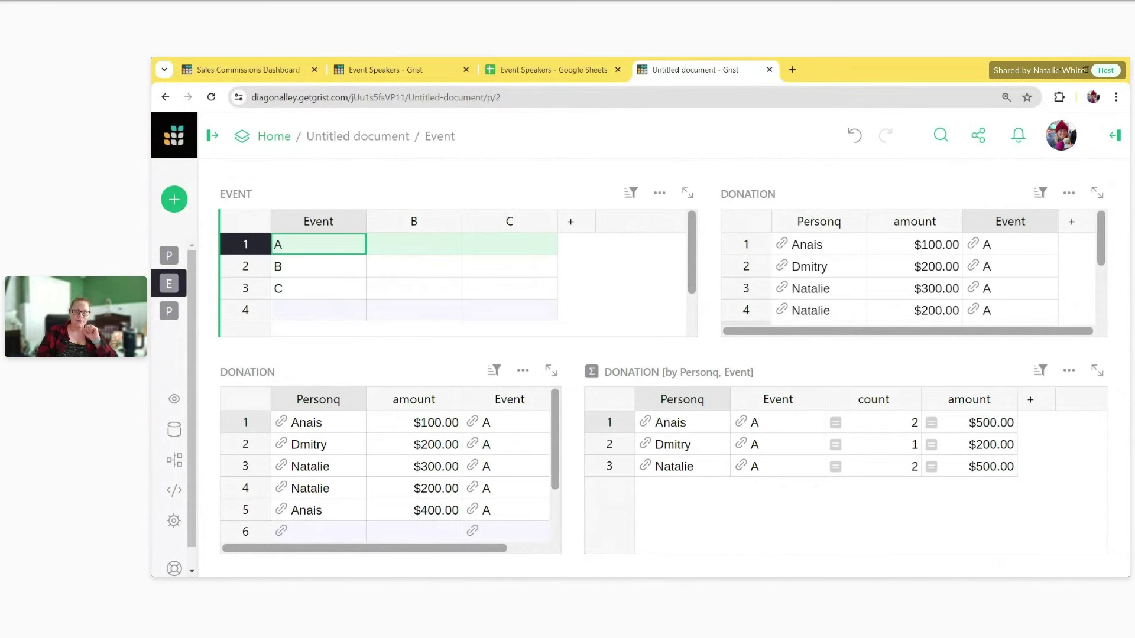
pyautogui.click(728, 371)
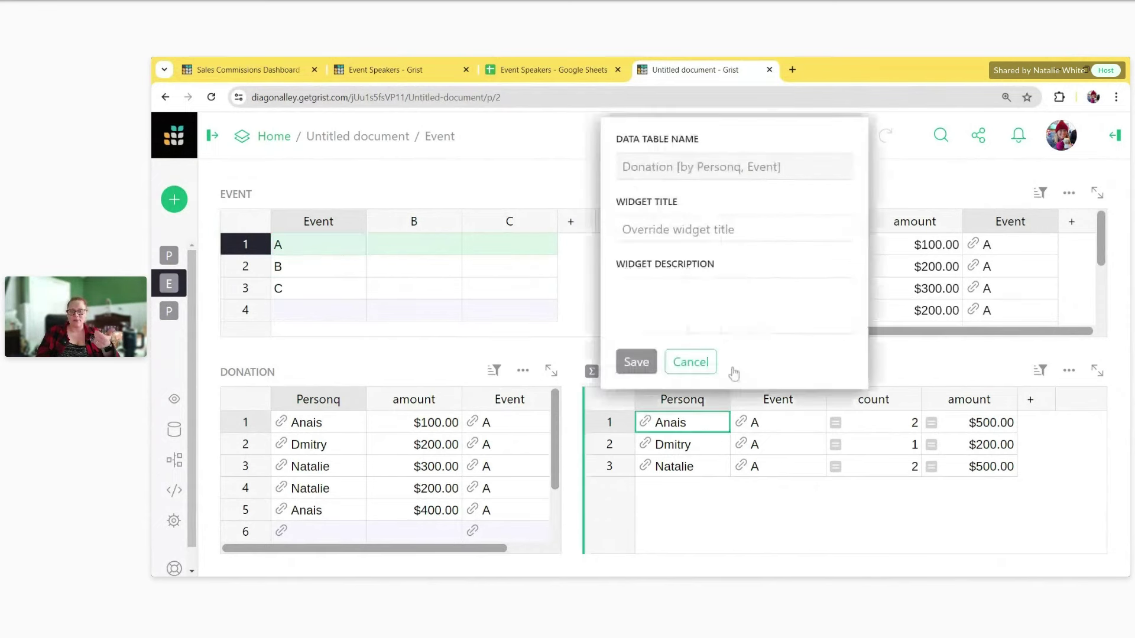
pyautogui.click(706, 360)
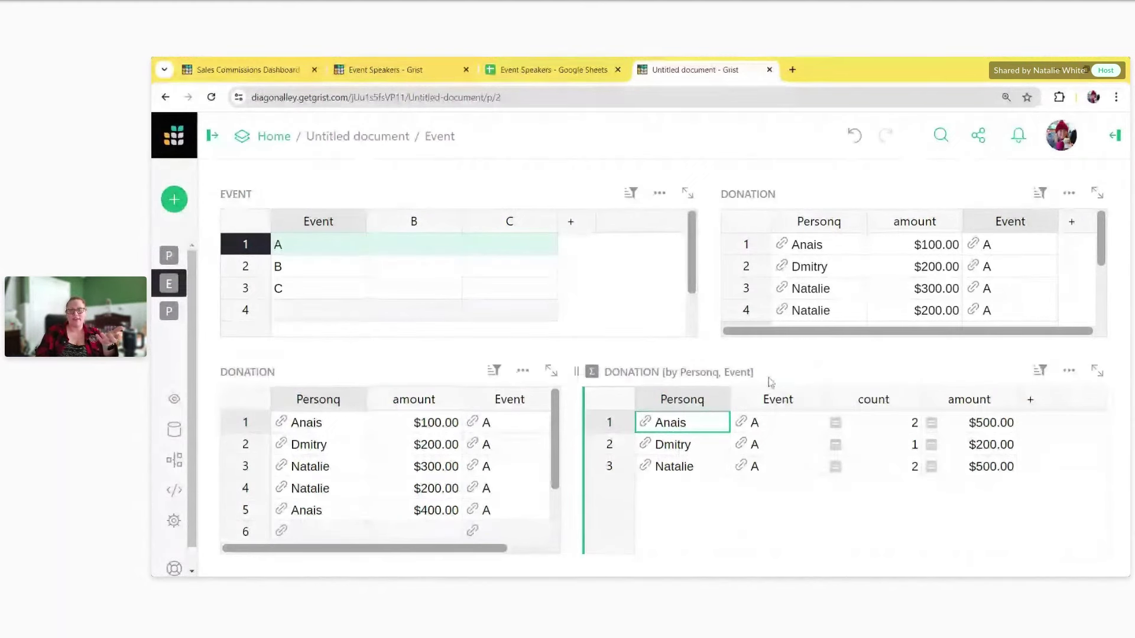
pyautogui.scroll(-3, 254, 505)
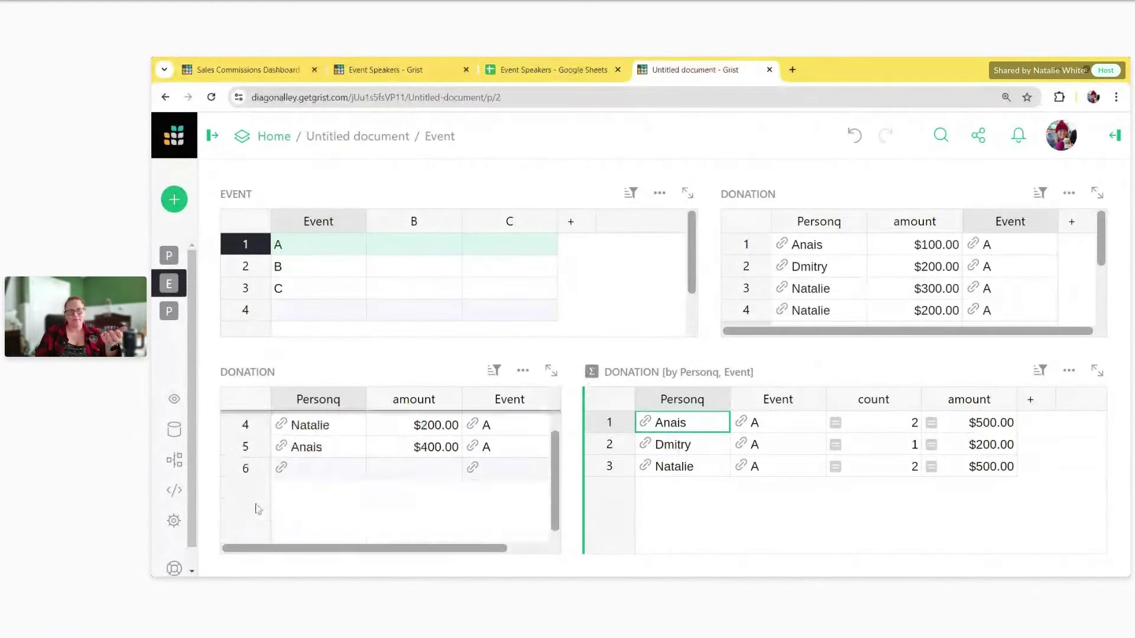
pyautogui.scroll(3, 366, 464)
pyautogui.click(529, 371)
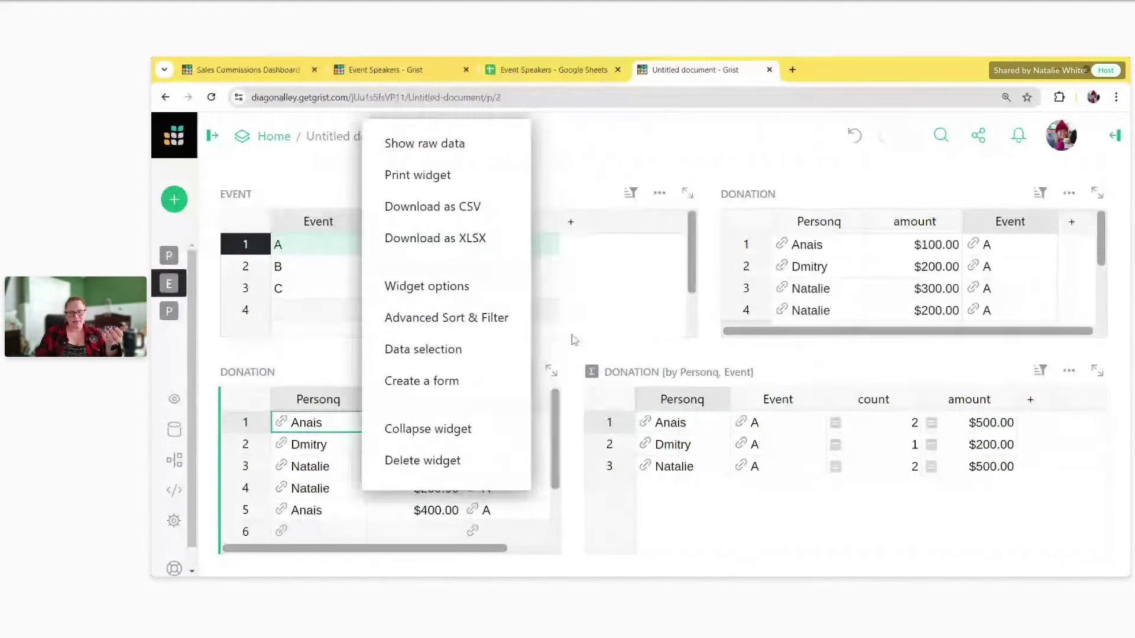
pyautogui.press('Escape')
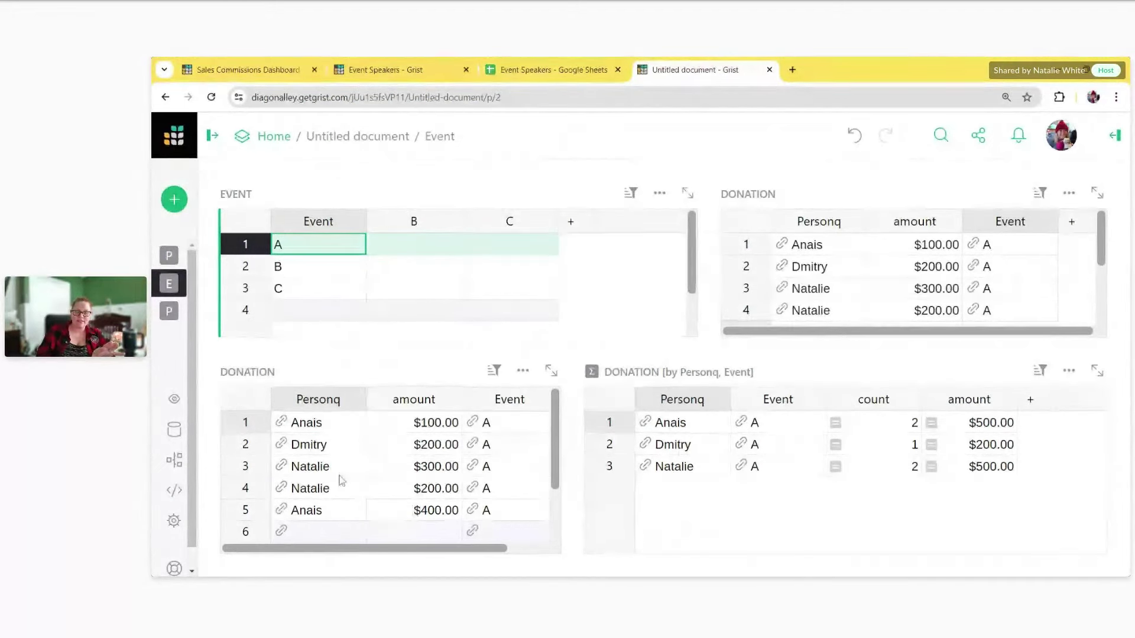
# Step: Add a $500 donation to event A in the linked Donation widget, for the second person offered in the Personq choices
pyautogui.doubleClick(333, 528)
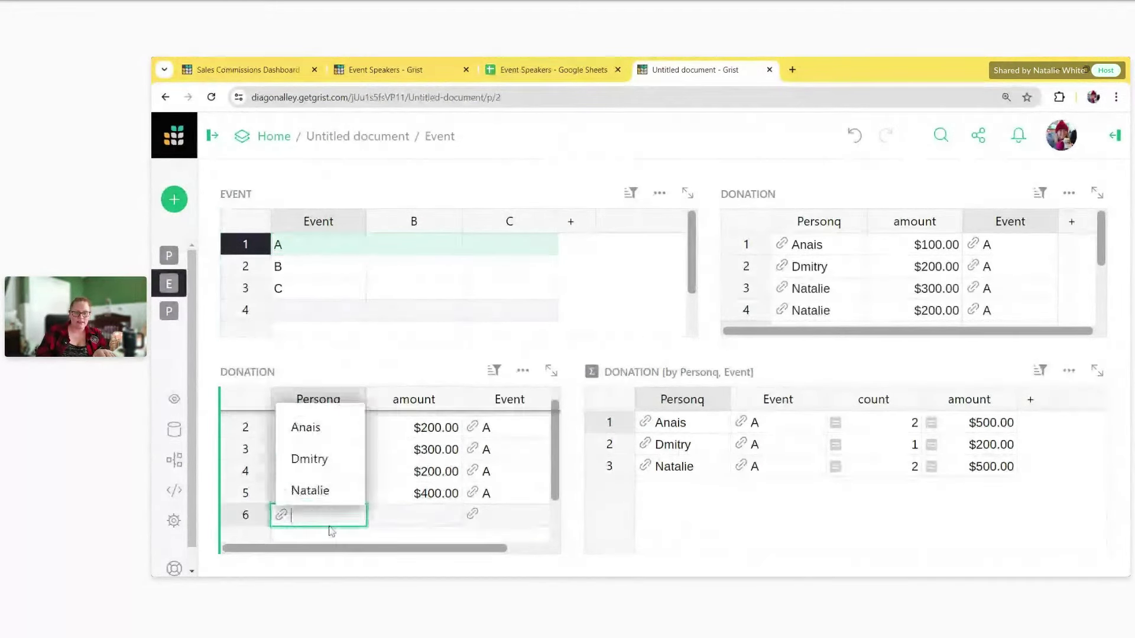
pyautogui.click(329, 459)
pyautogui.click(439, 523)
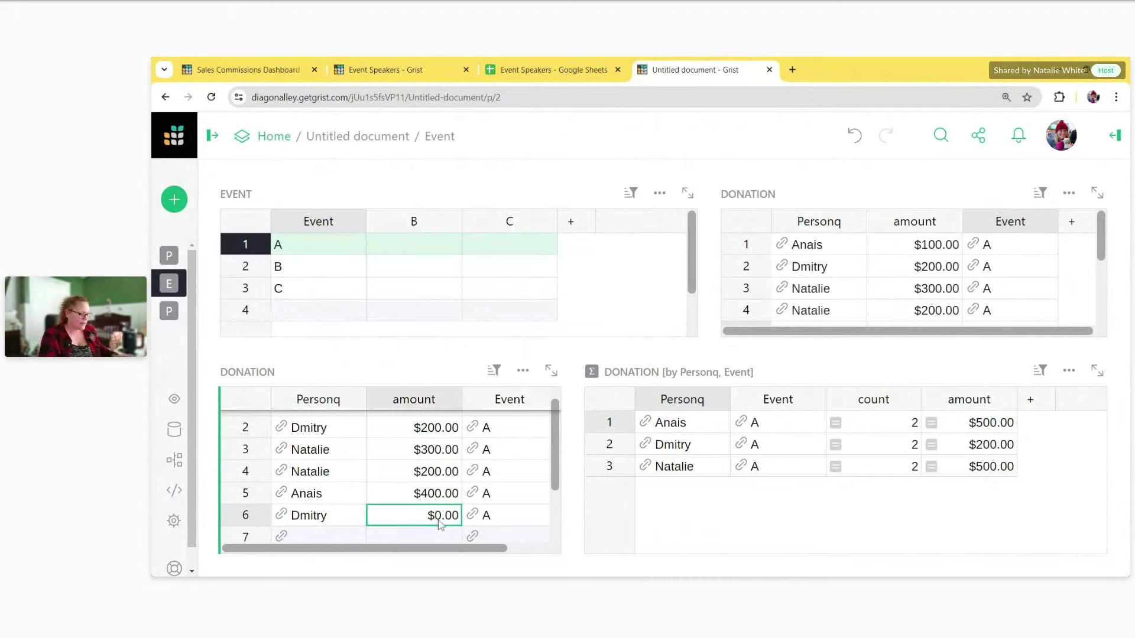
pyautogui.write('500')
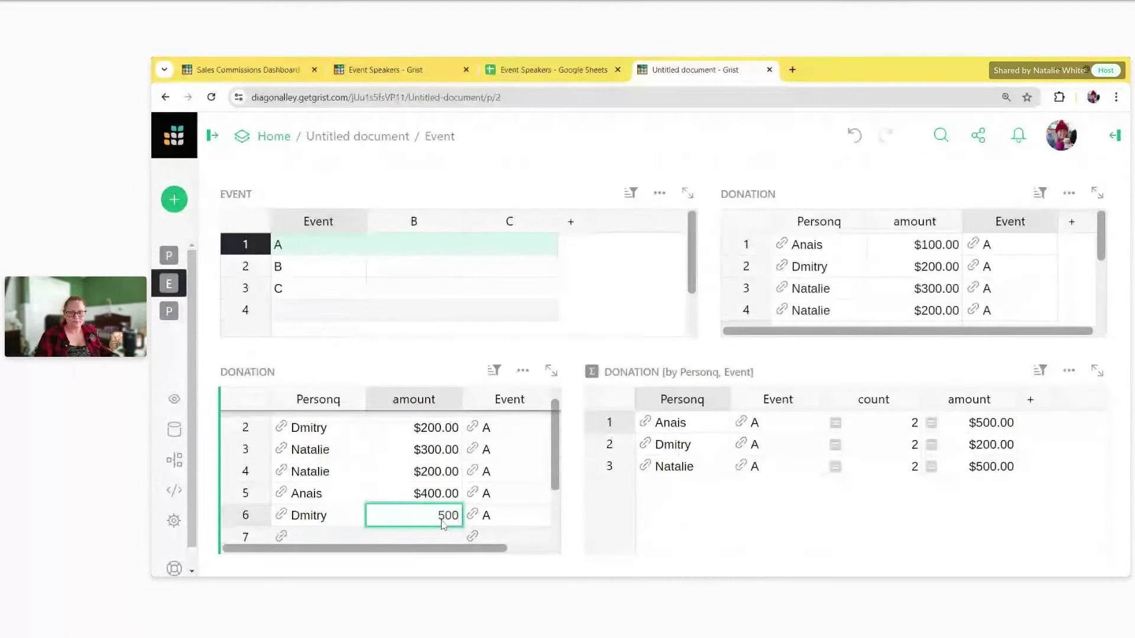
pyautogui.press('Return')
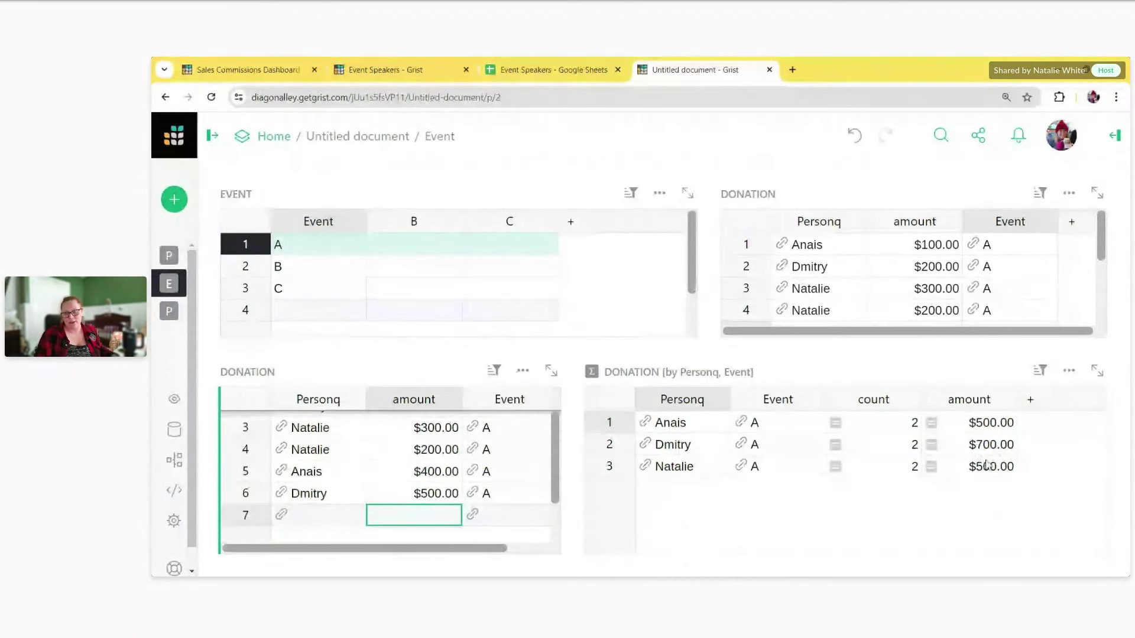
pyautogui.scroll(2, 513, 423)
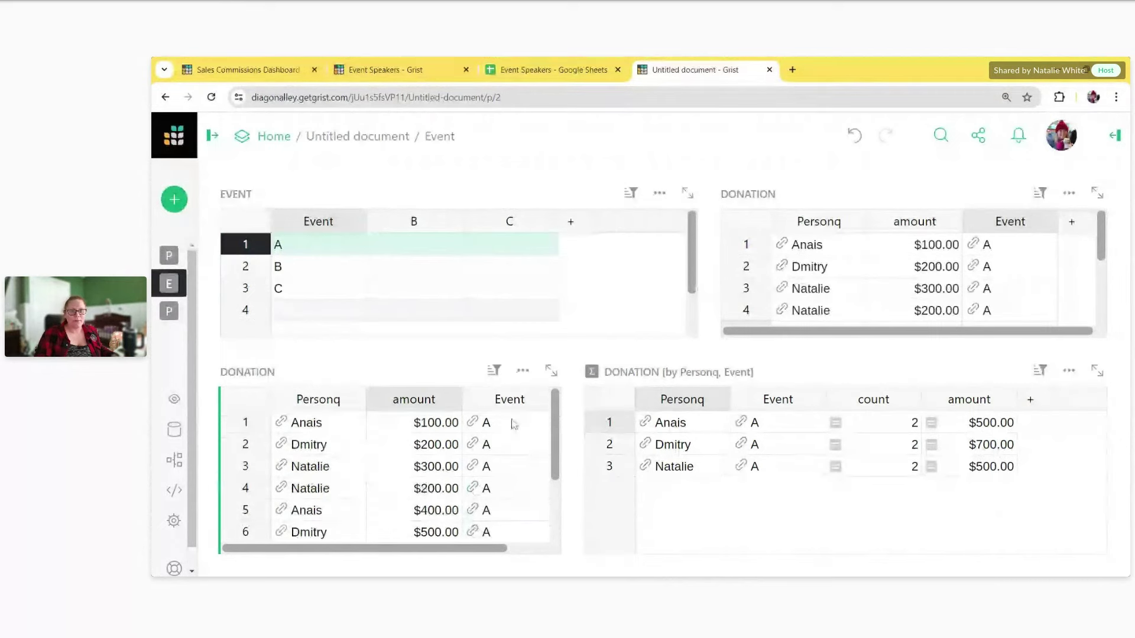
# Step: Collapse the linked Donation widget beneath the Event table
pyautogui.click(523, 371)
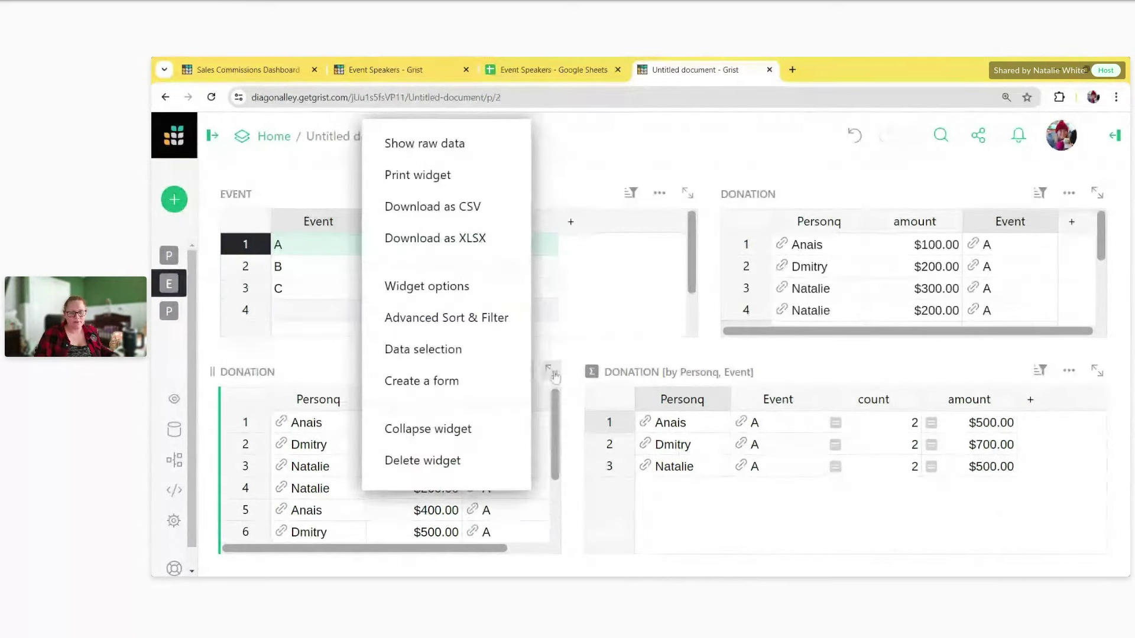
pyautogui.click(536, 362)
pyautogui.click(523, 370)
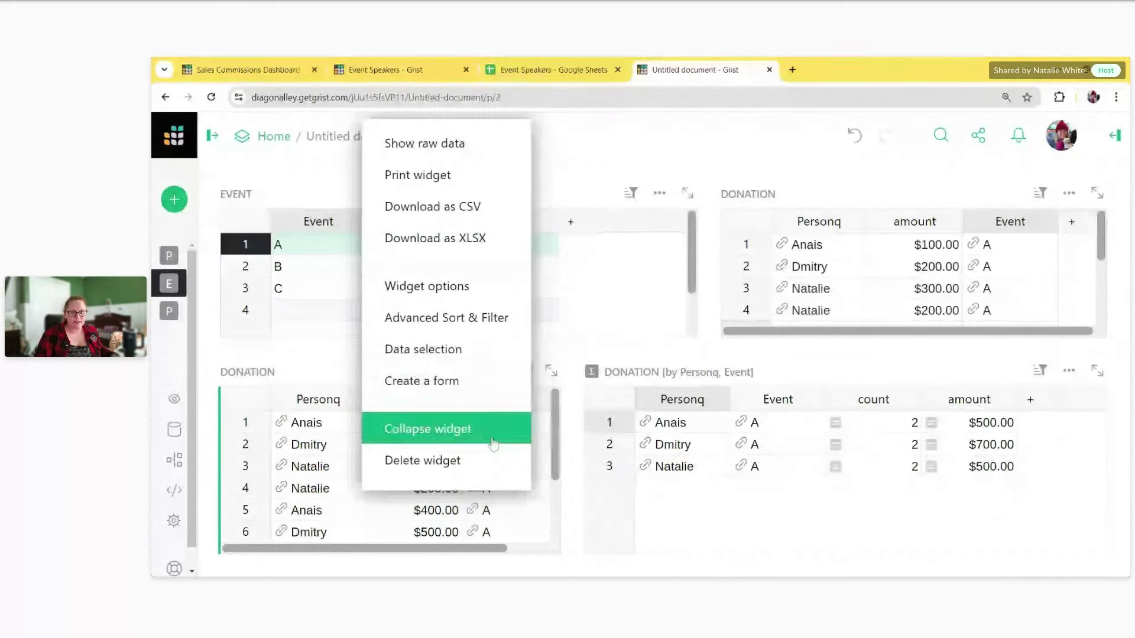
pyautogui.click(427, 429)
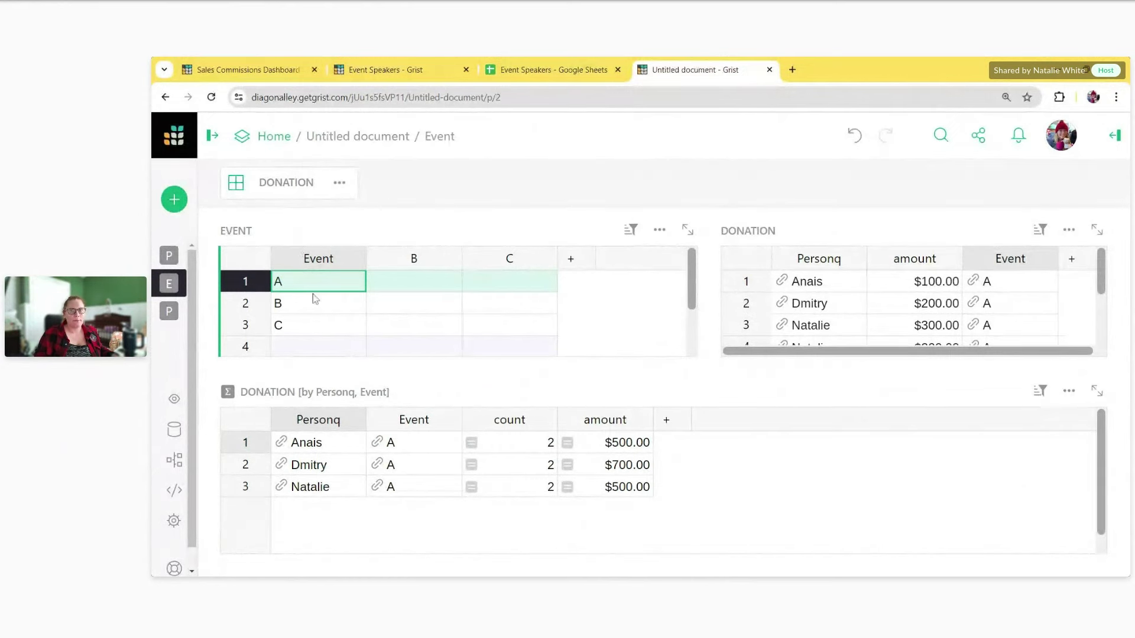
# Step: Add a summary table of Donation grouped by Event and selected by EVENT, and check it for events B and A
pyautogui.click(175, 199)
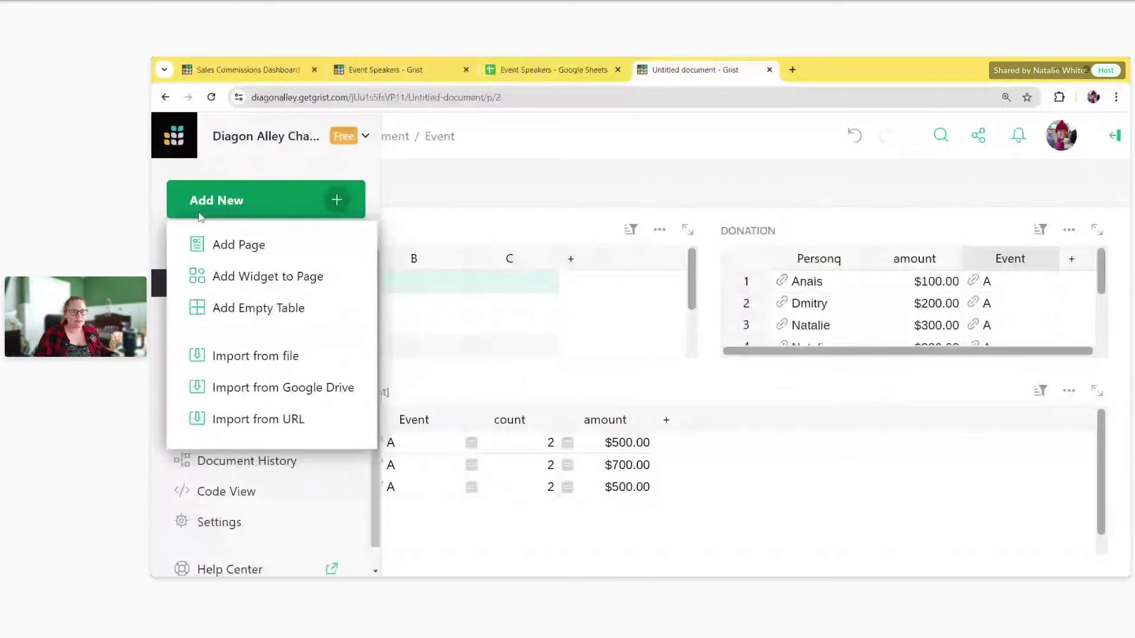
pyautogui.click(309, 285)
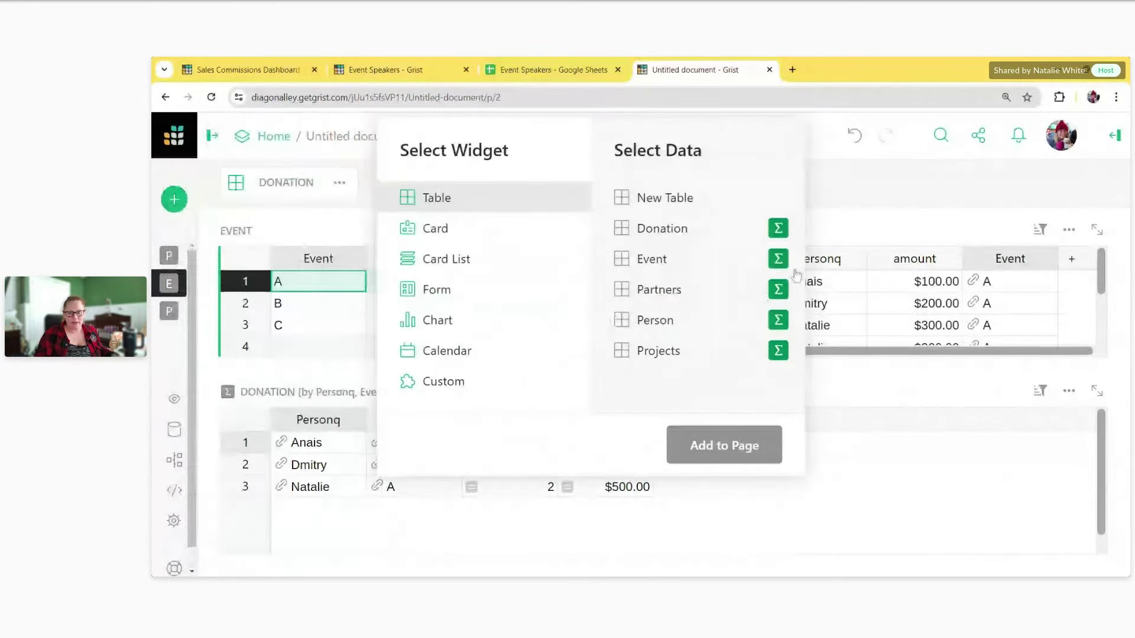
pyautogui.click(777, 233)
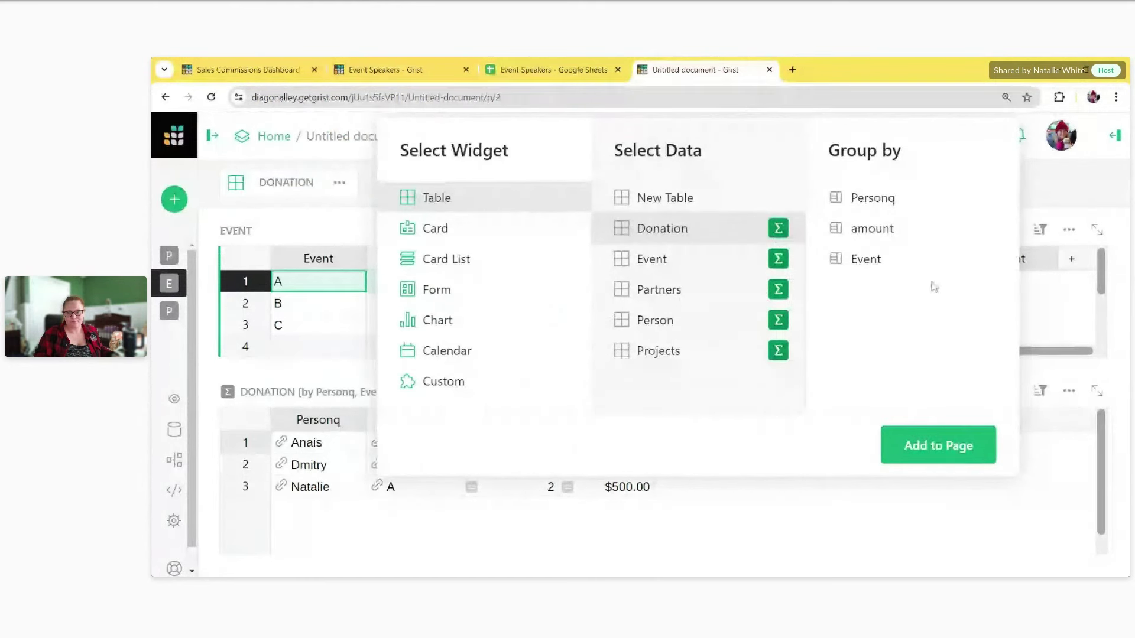
pyautogui.click(878, 262)
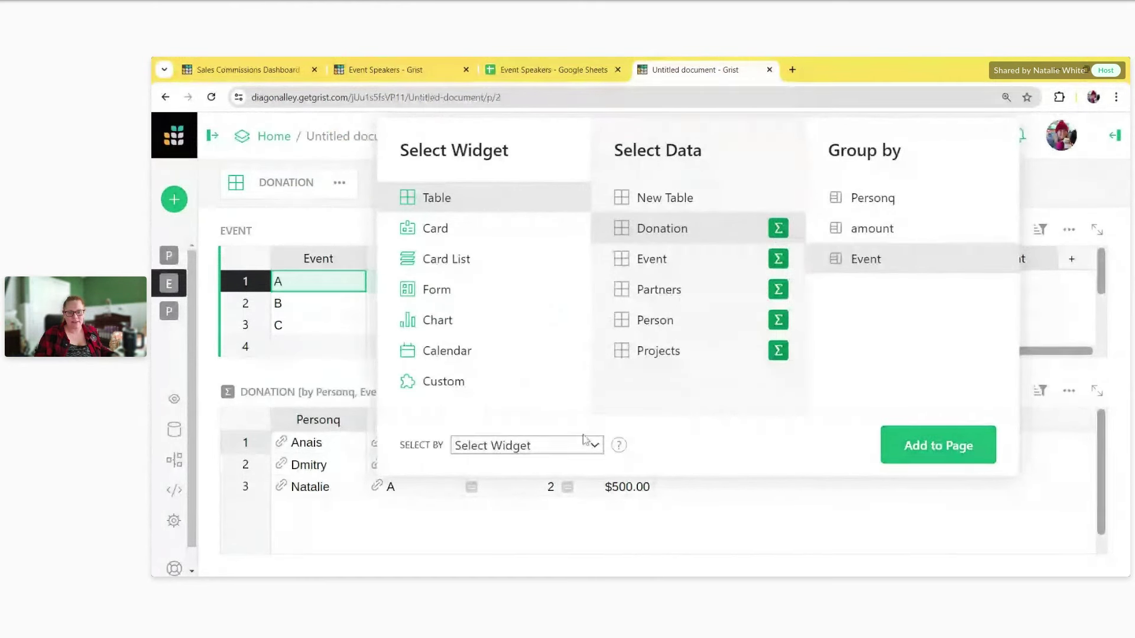
pyautogui.click(587, 455)
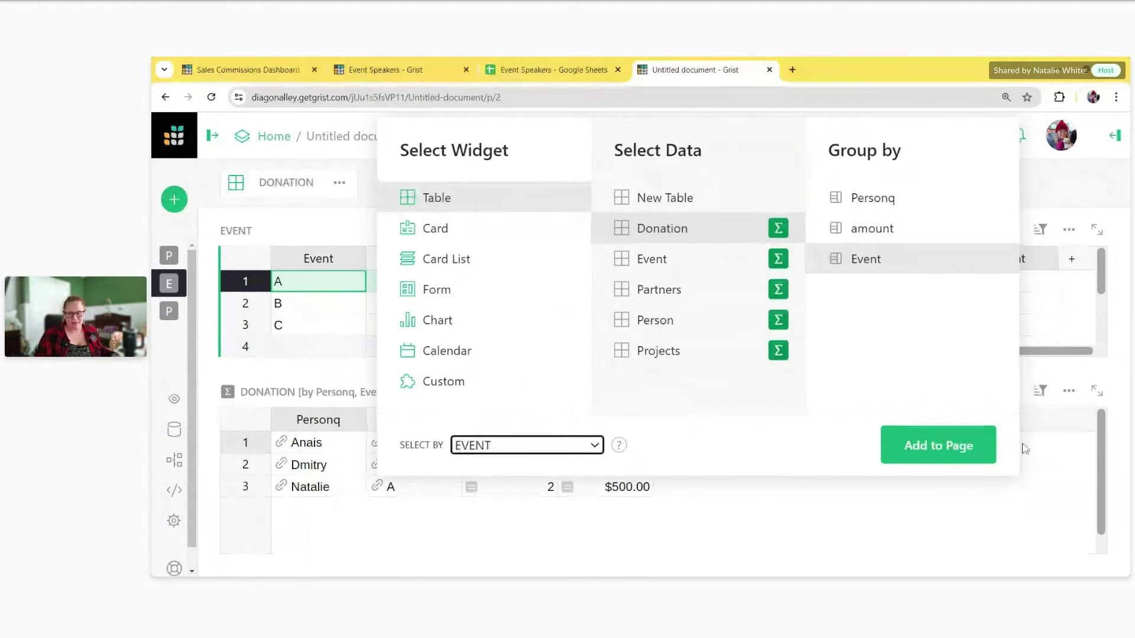
pyautogui.click(948, 458)
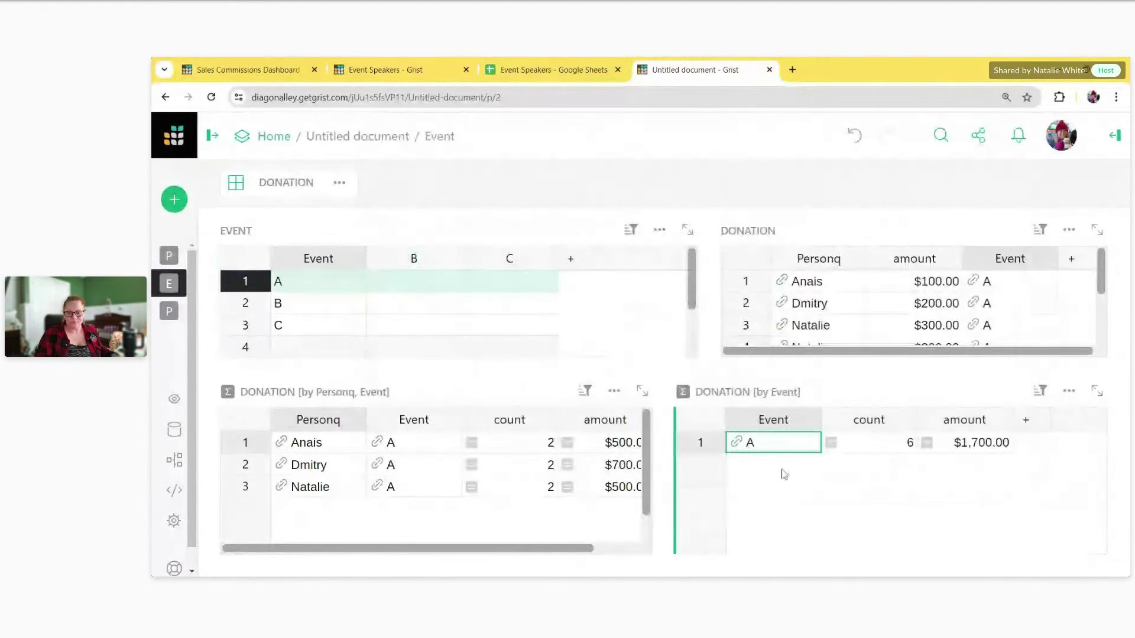
pyautogui.click(340, 306)
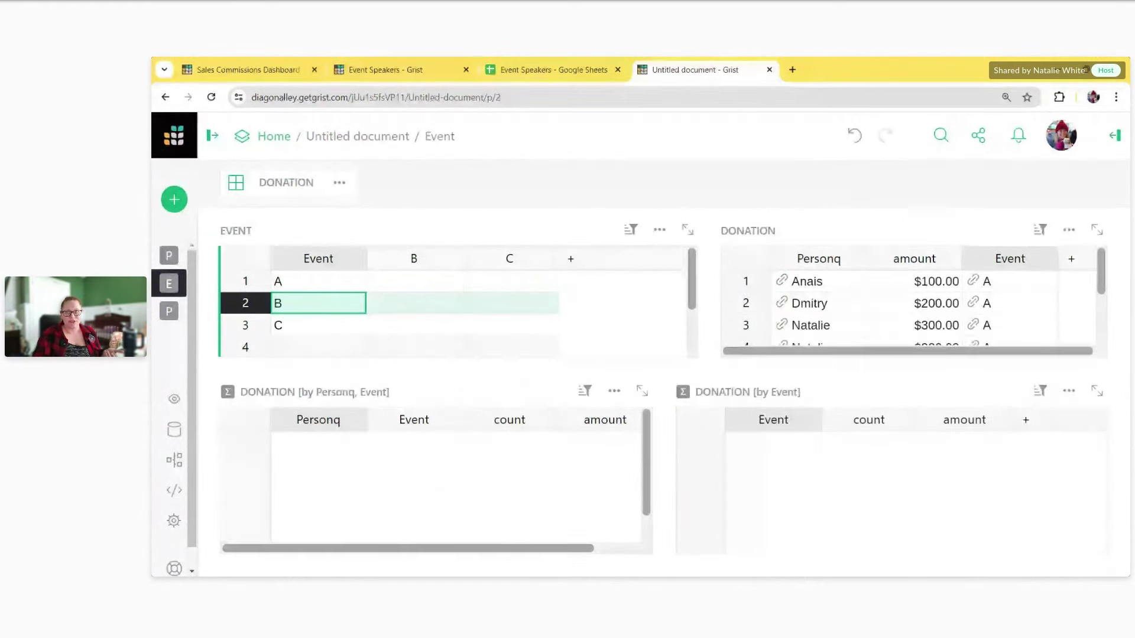
pyautogui.click(331, 282)
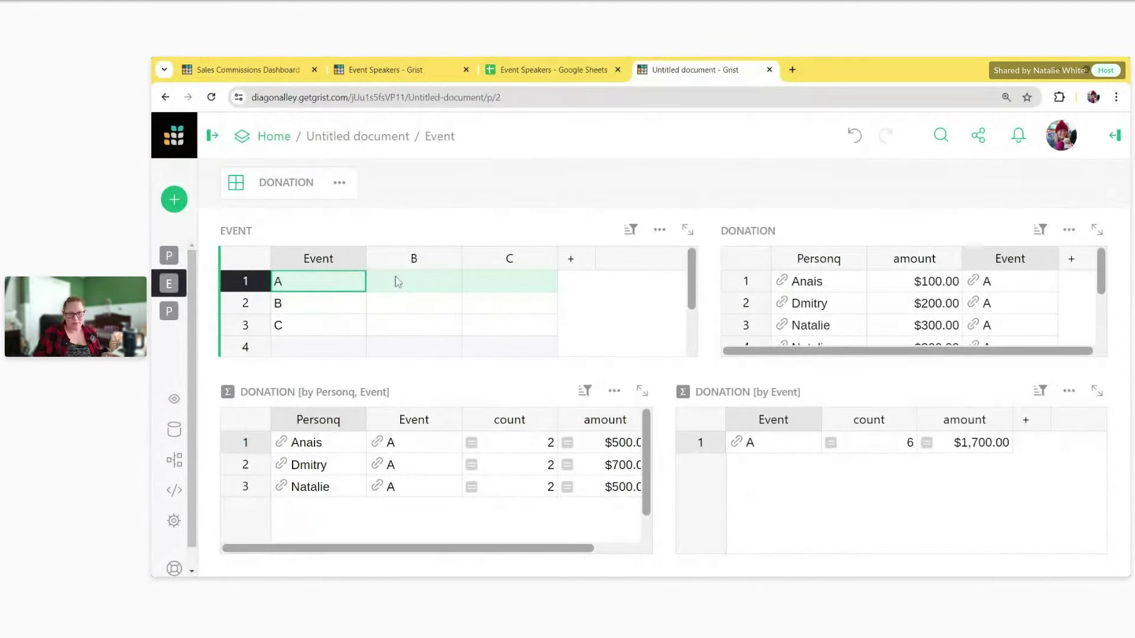
# Step: Start a formula in column B of the Event table with Donation.lookupRecords(Event=$id)
pyautogui.click(417, 275)
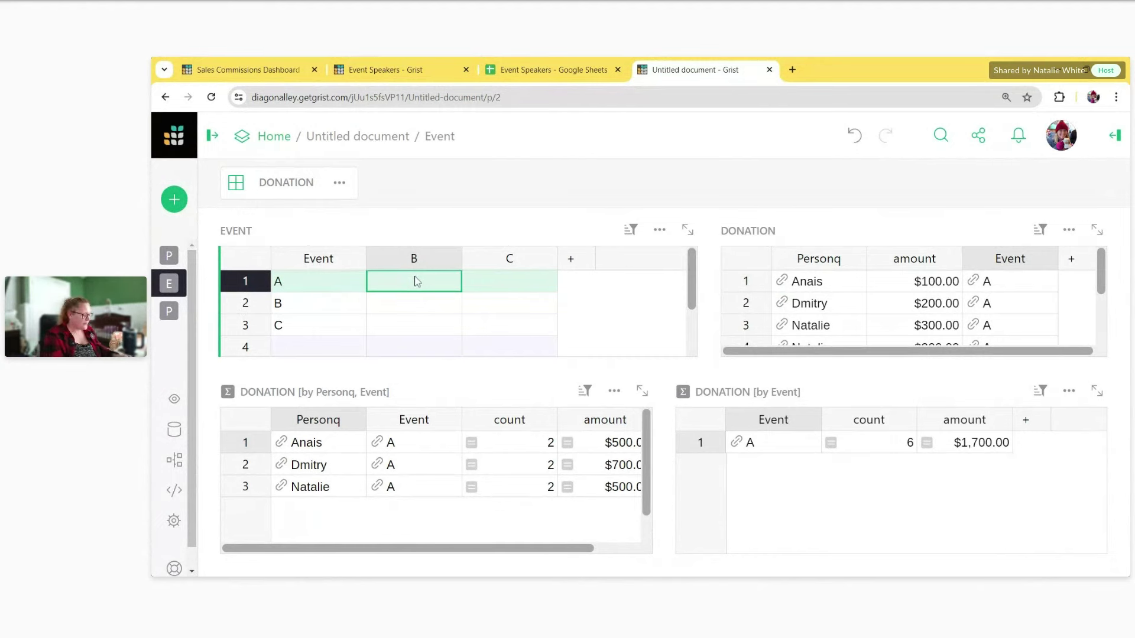
pyautogui.press('=')
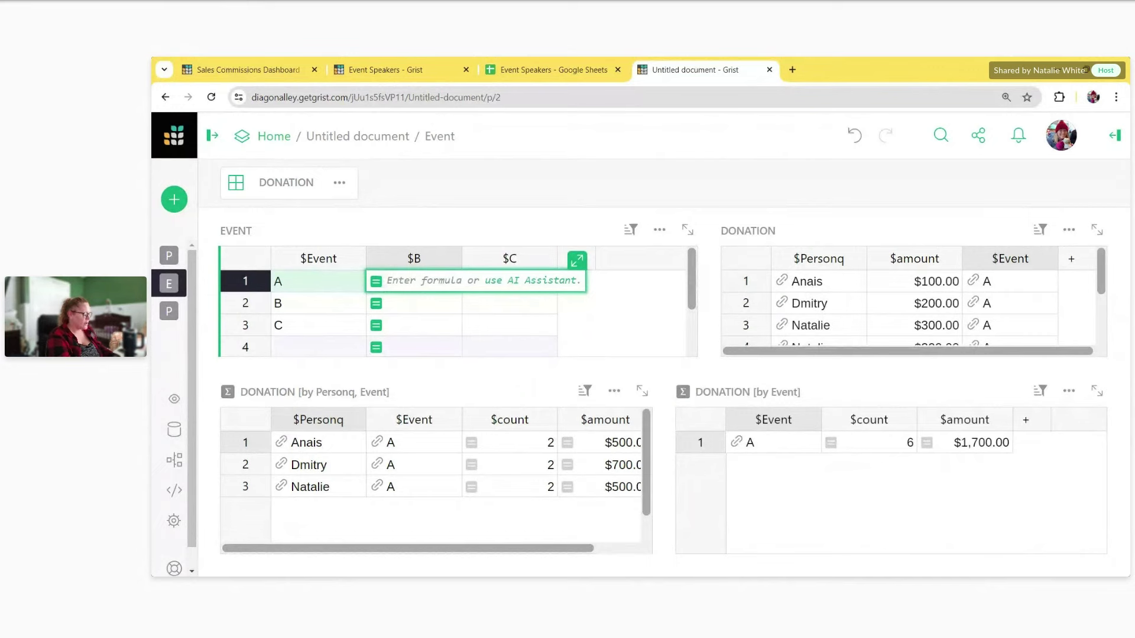
pyautogui.write('Donation')
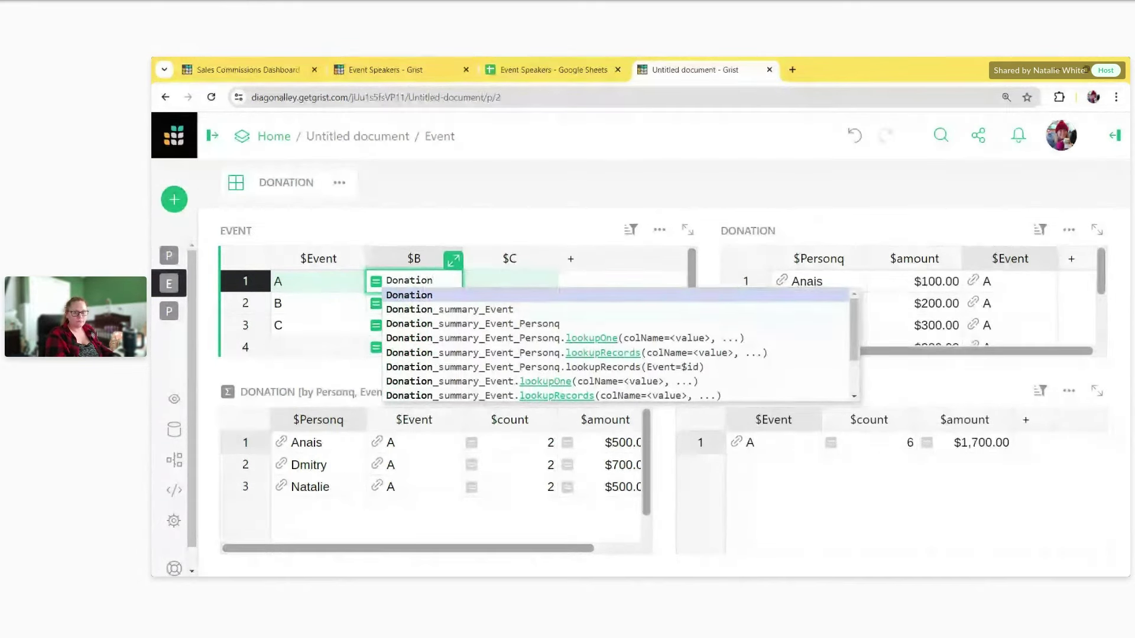
pyautogui.press('Escape')
pyautogui.write('.lo')
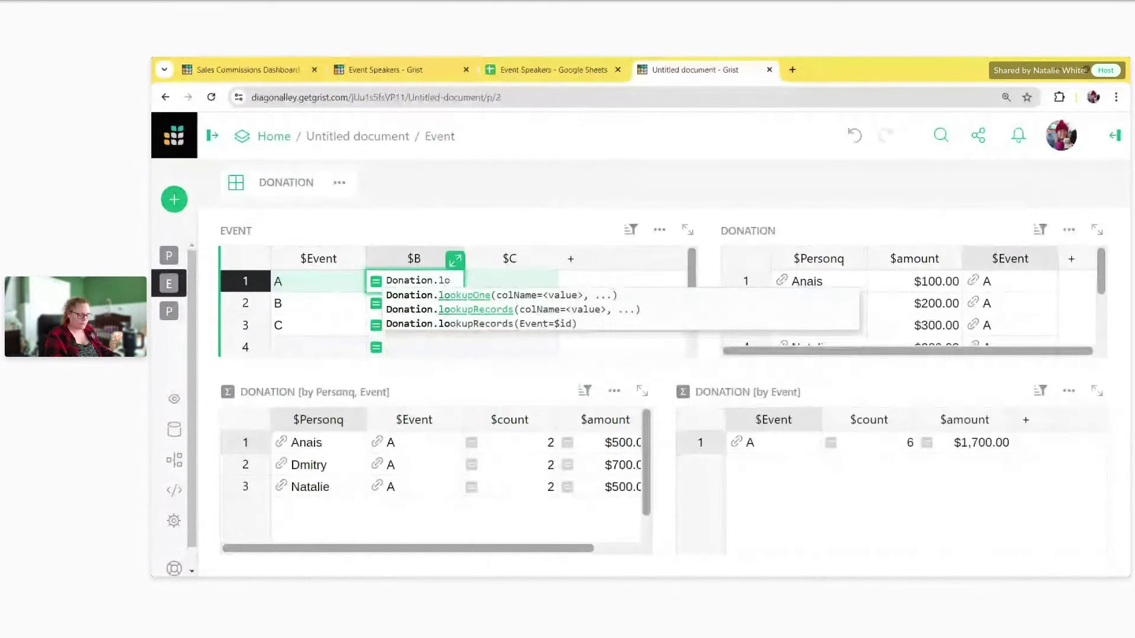
pyautogui.press('Down')
pyautogui.press('Down')
pyautogui.press('Tab')
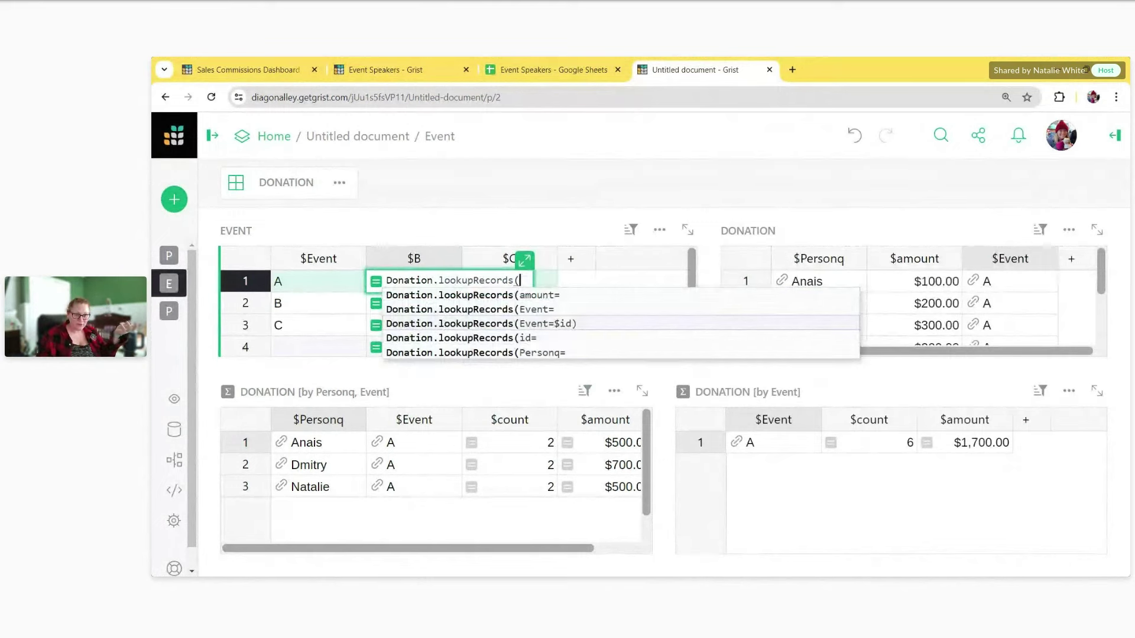
pyautogui.click(443, 323)
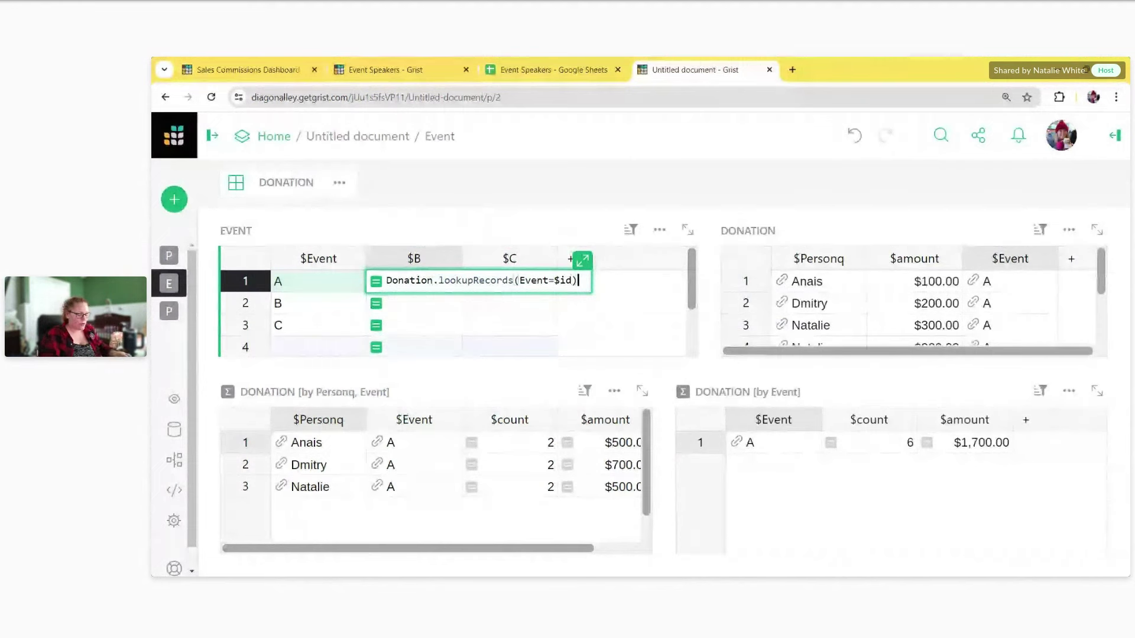
# Step: Complete column B's formula to total the looked-up donations as SUM(Donation.lookupRecords(Event=$id).amount)
pyautogui.write('.')
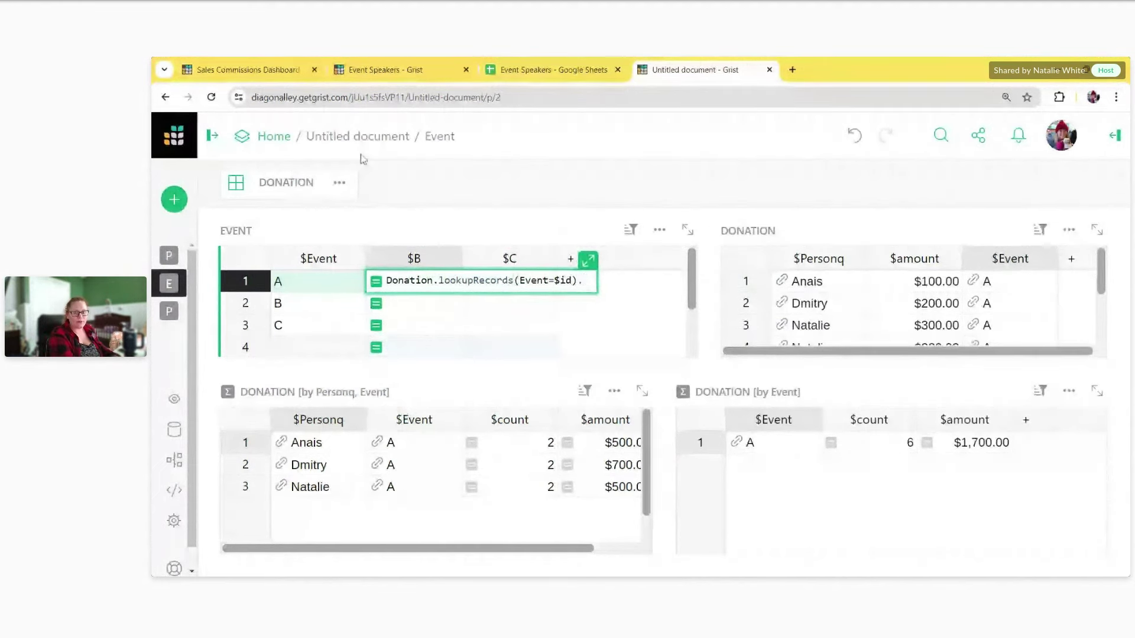
pyautogui.write('amount')
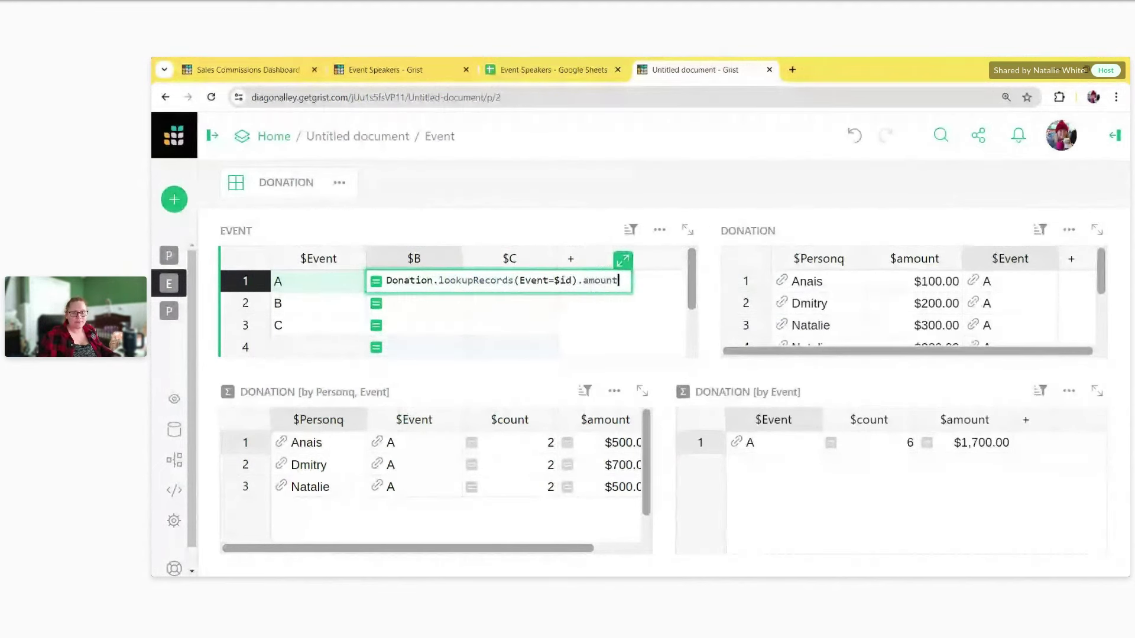
pyautogui.press('Home')
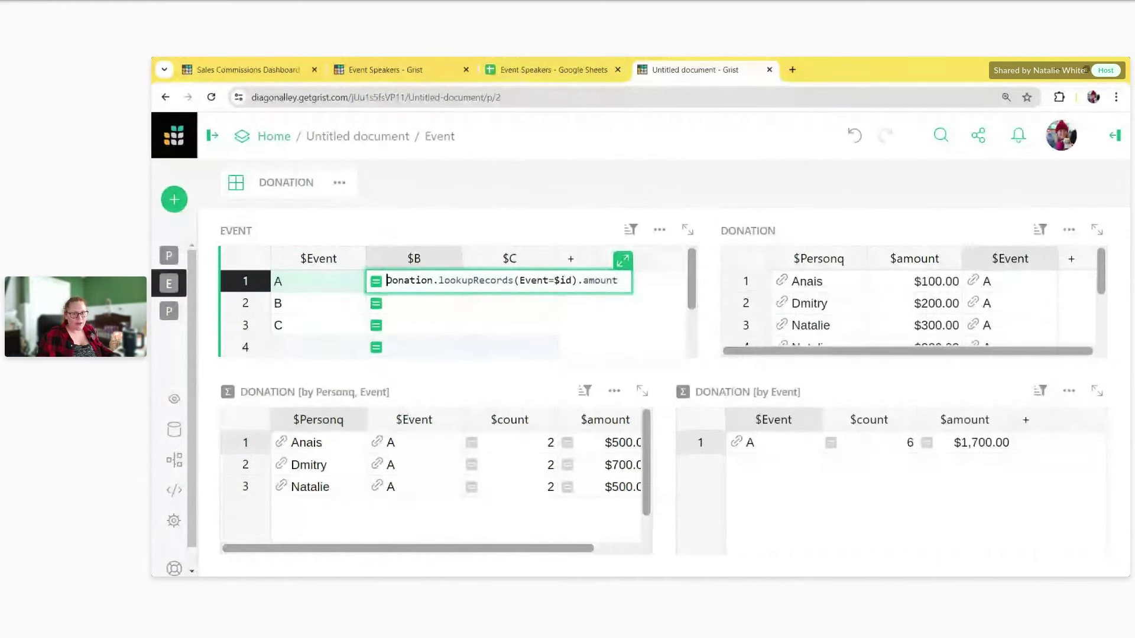
pyautogui.write('$')
pyautogui.write('UM(')
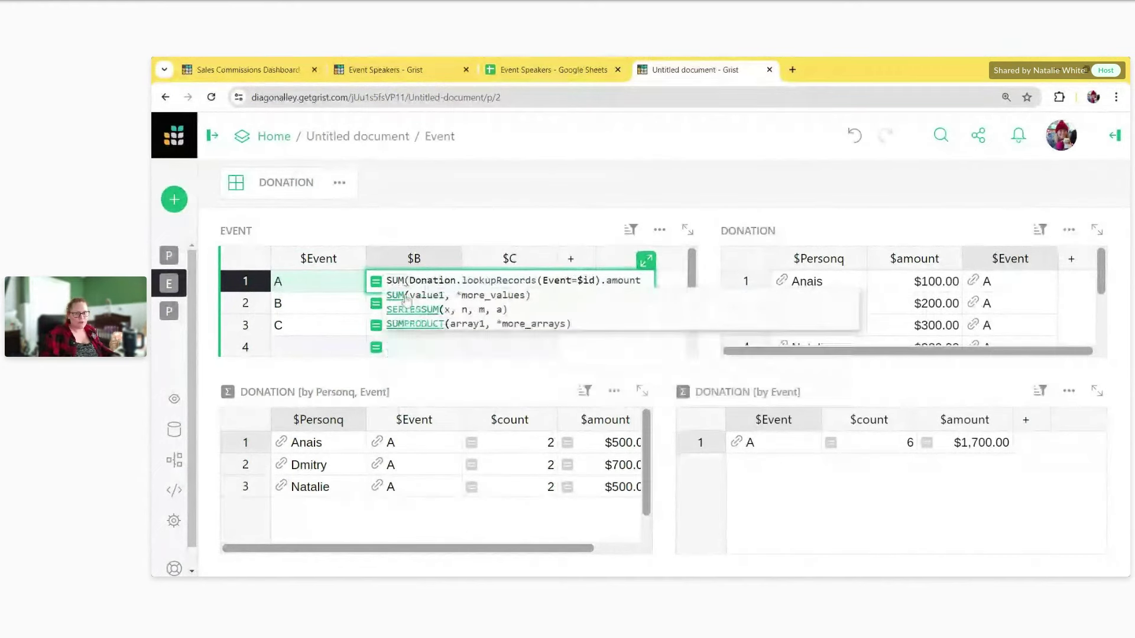
pyautogui.press('End')
pyautogui.write(')')
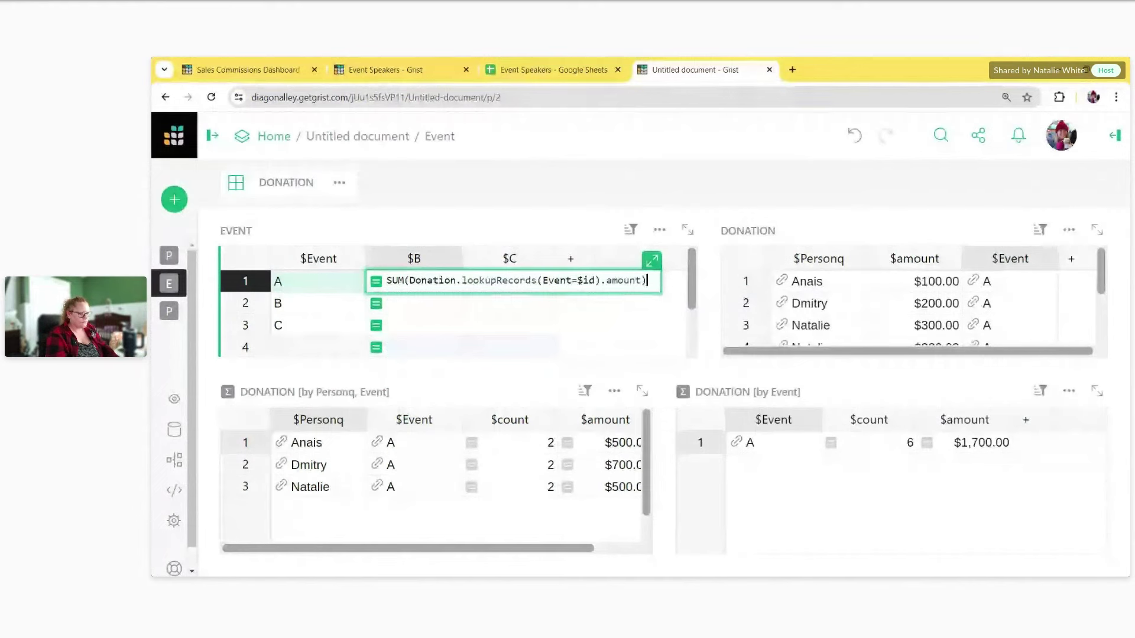
pyautogui.press('Return')
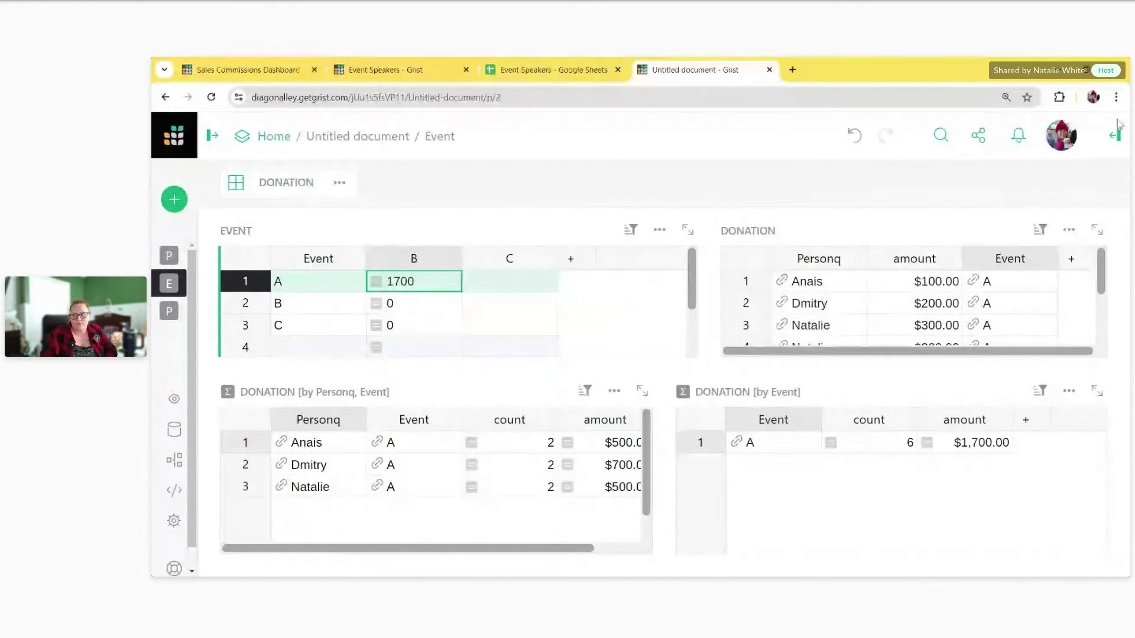
# Step: Set column B of the Event table to the Numeric type with the currency number format
pyautogui.click(1108, 138)
pyautogui.scroll(-4, 1006, 454)
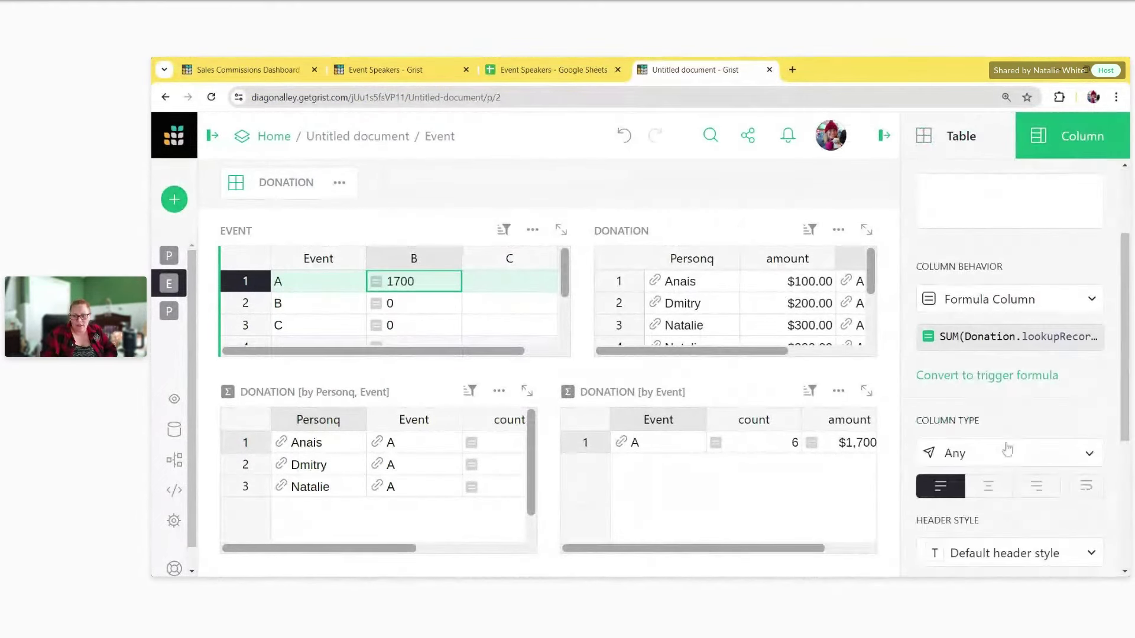
pyautogui.click(1006, 455)
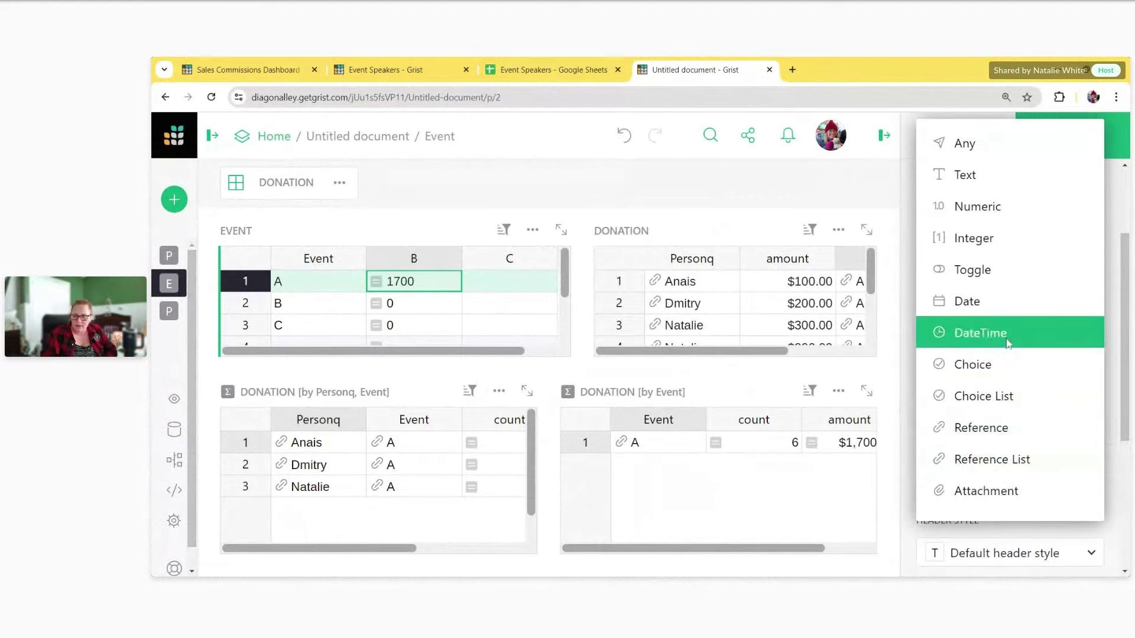
pyautogui.click(1005, 205)
pyautogui.scroll(-3, 946, 447)
pyautogui.click(933, 424)
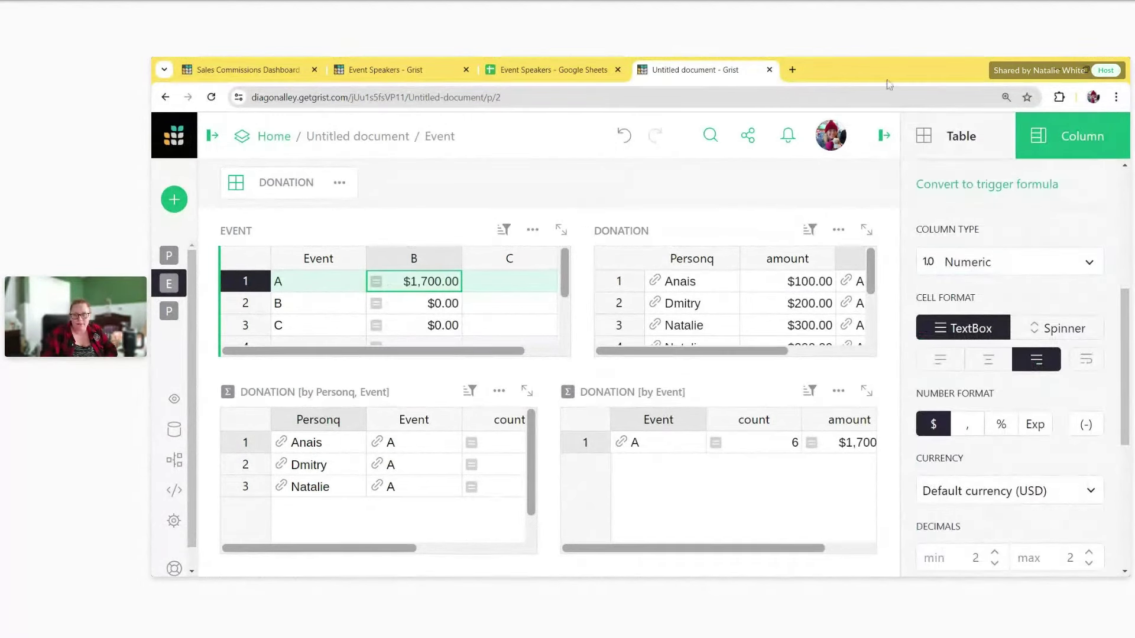
pyautogui.click(884, 137)
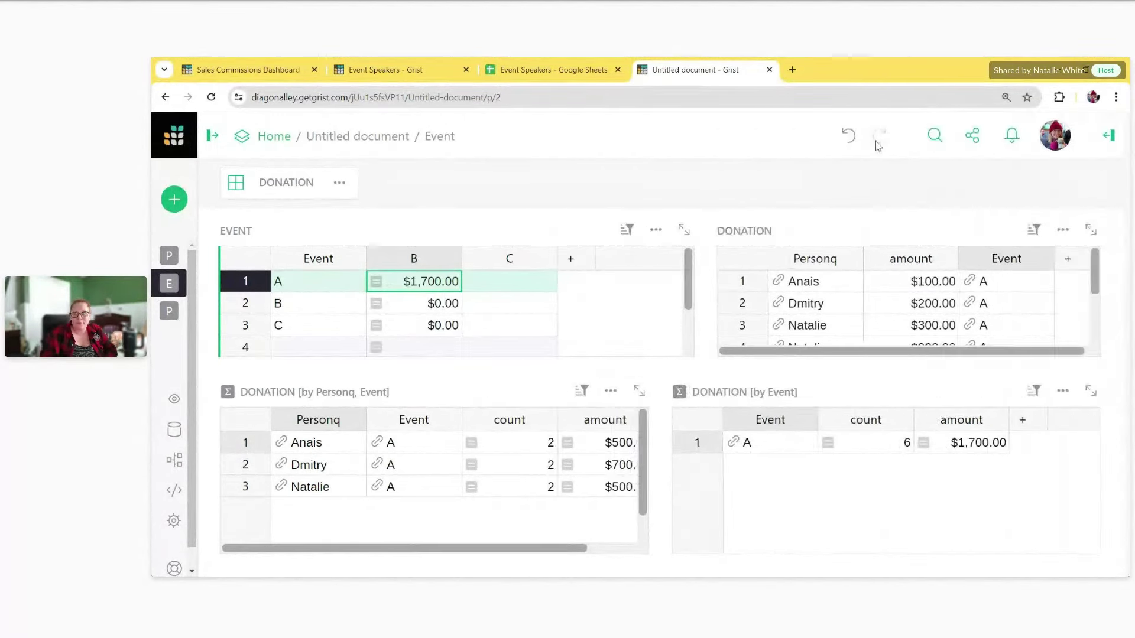
# Step: Rename column B of the Event table to Total Donations
pyautogui.doubleClick(418, 264)
pyautogui.press('BackSpace')
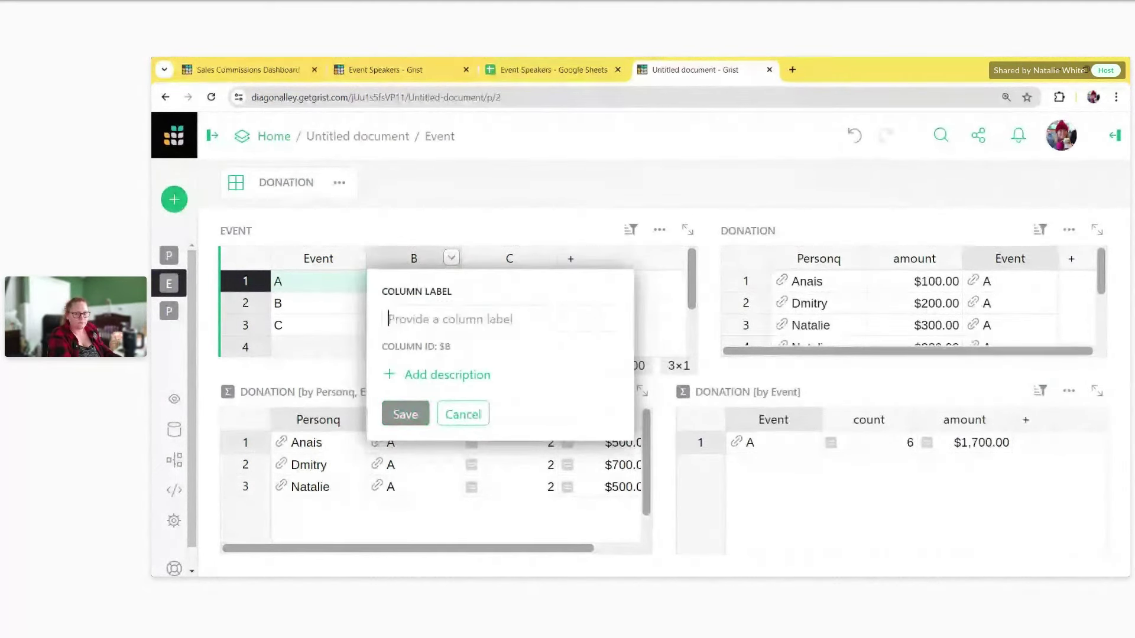
pyautogui.write('Total Donations')
pyautogui.press('Return')
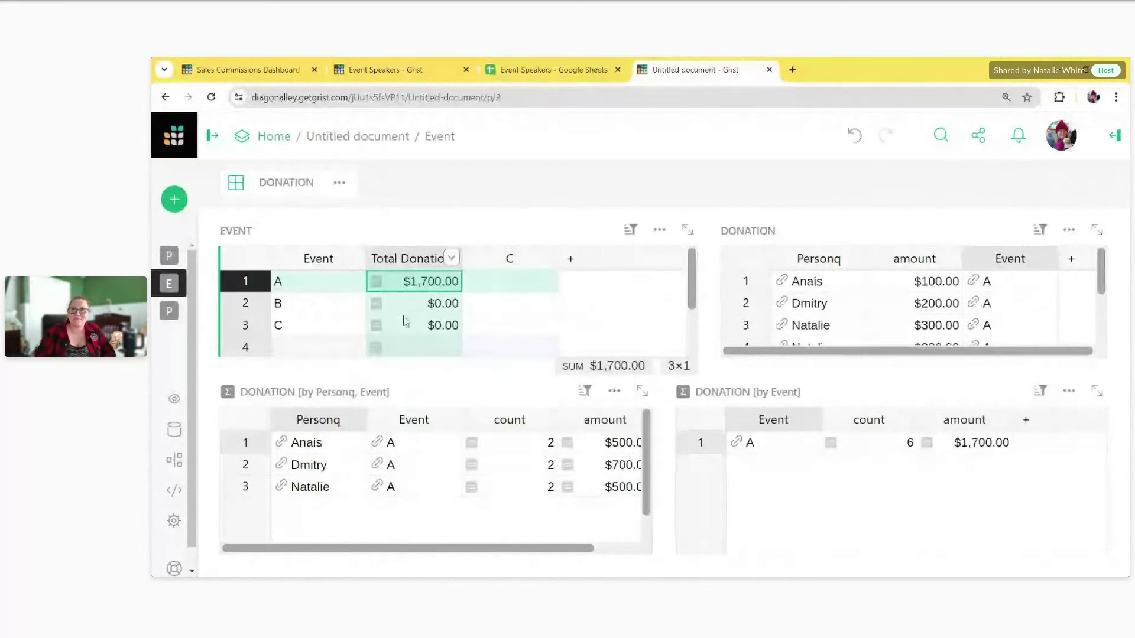
pyautogui.click(783, 510)
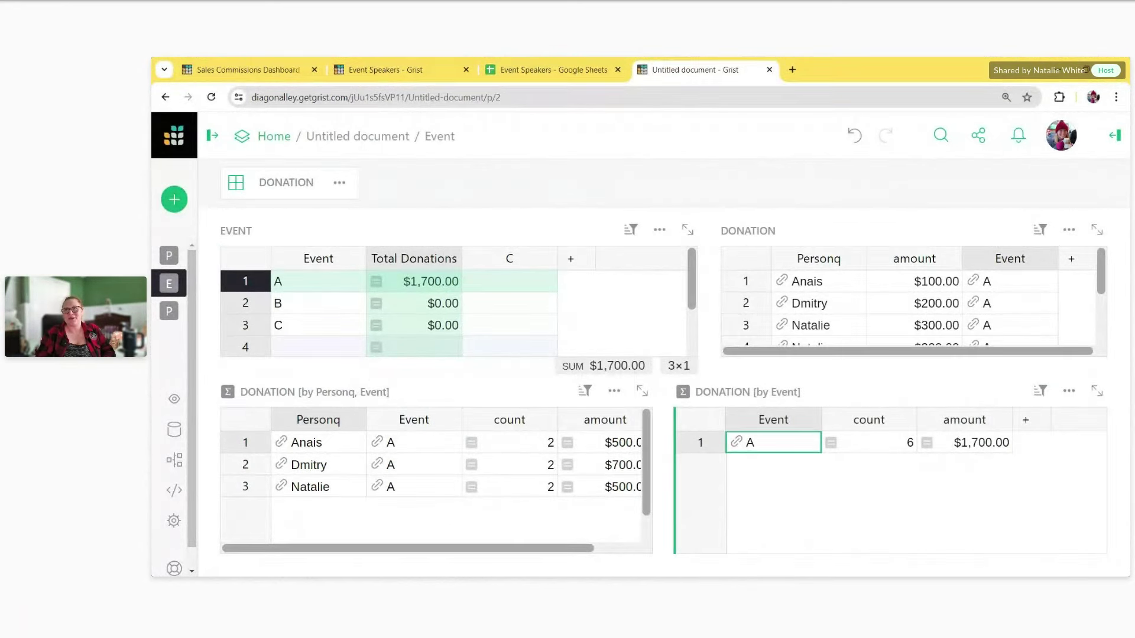